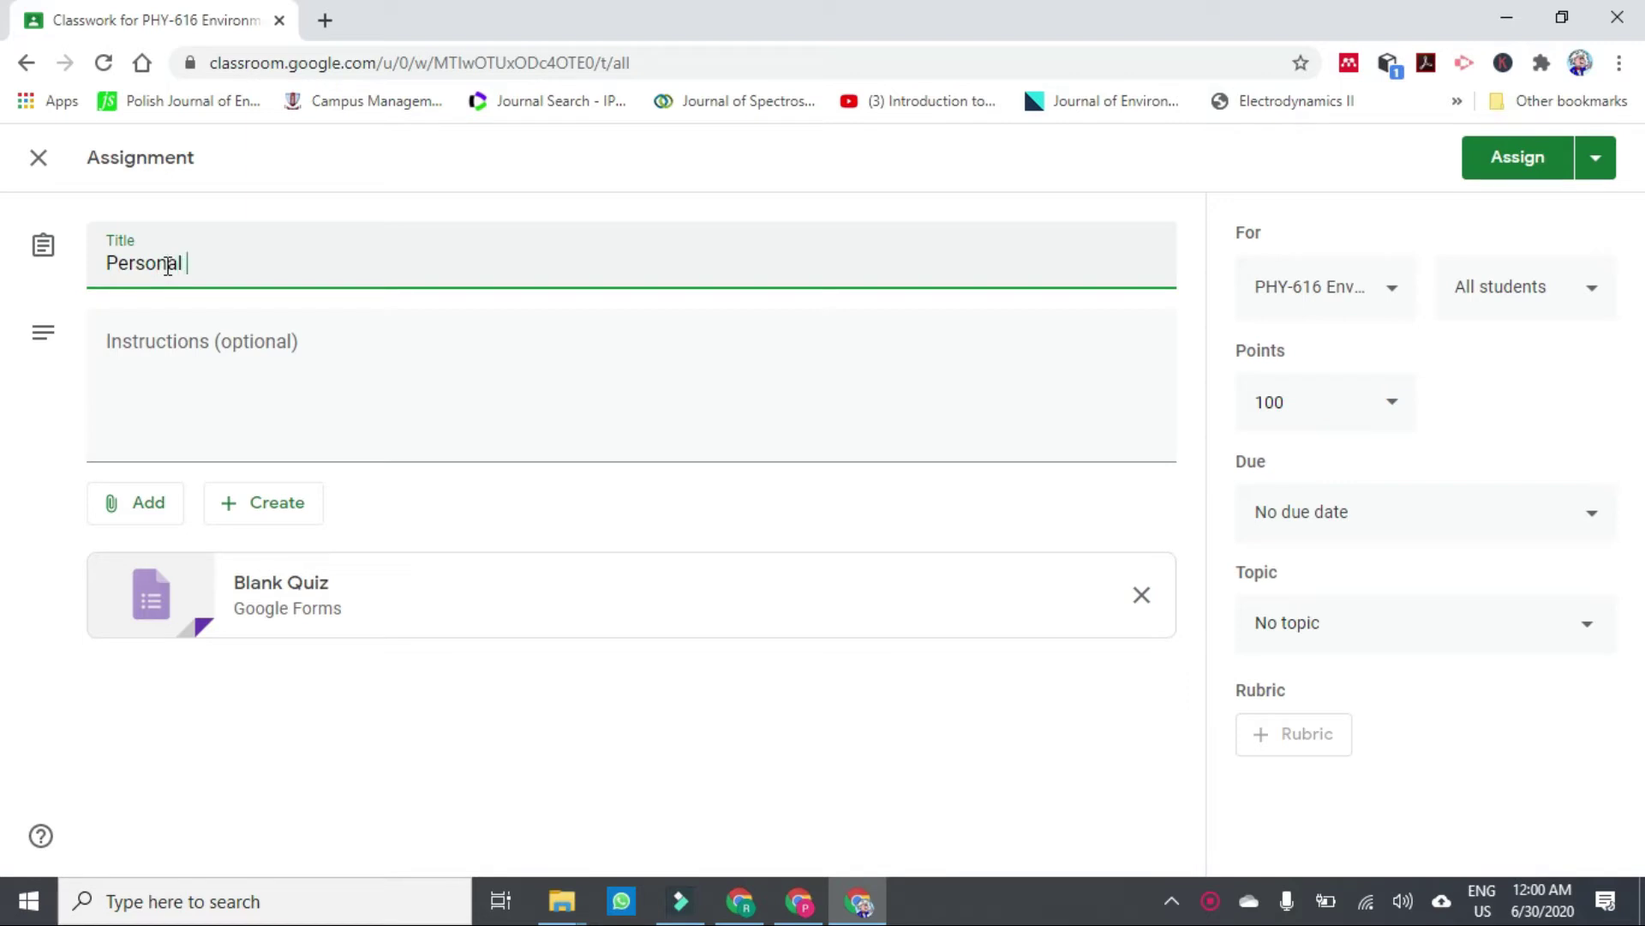
Finish the title 'Personal Bio Data' and add the instructions 'Please fill all the field'.
type("Biod")
type("Da")
type("ta")
left_click(151, 348)
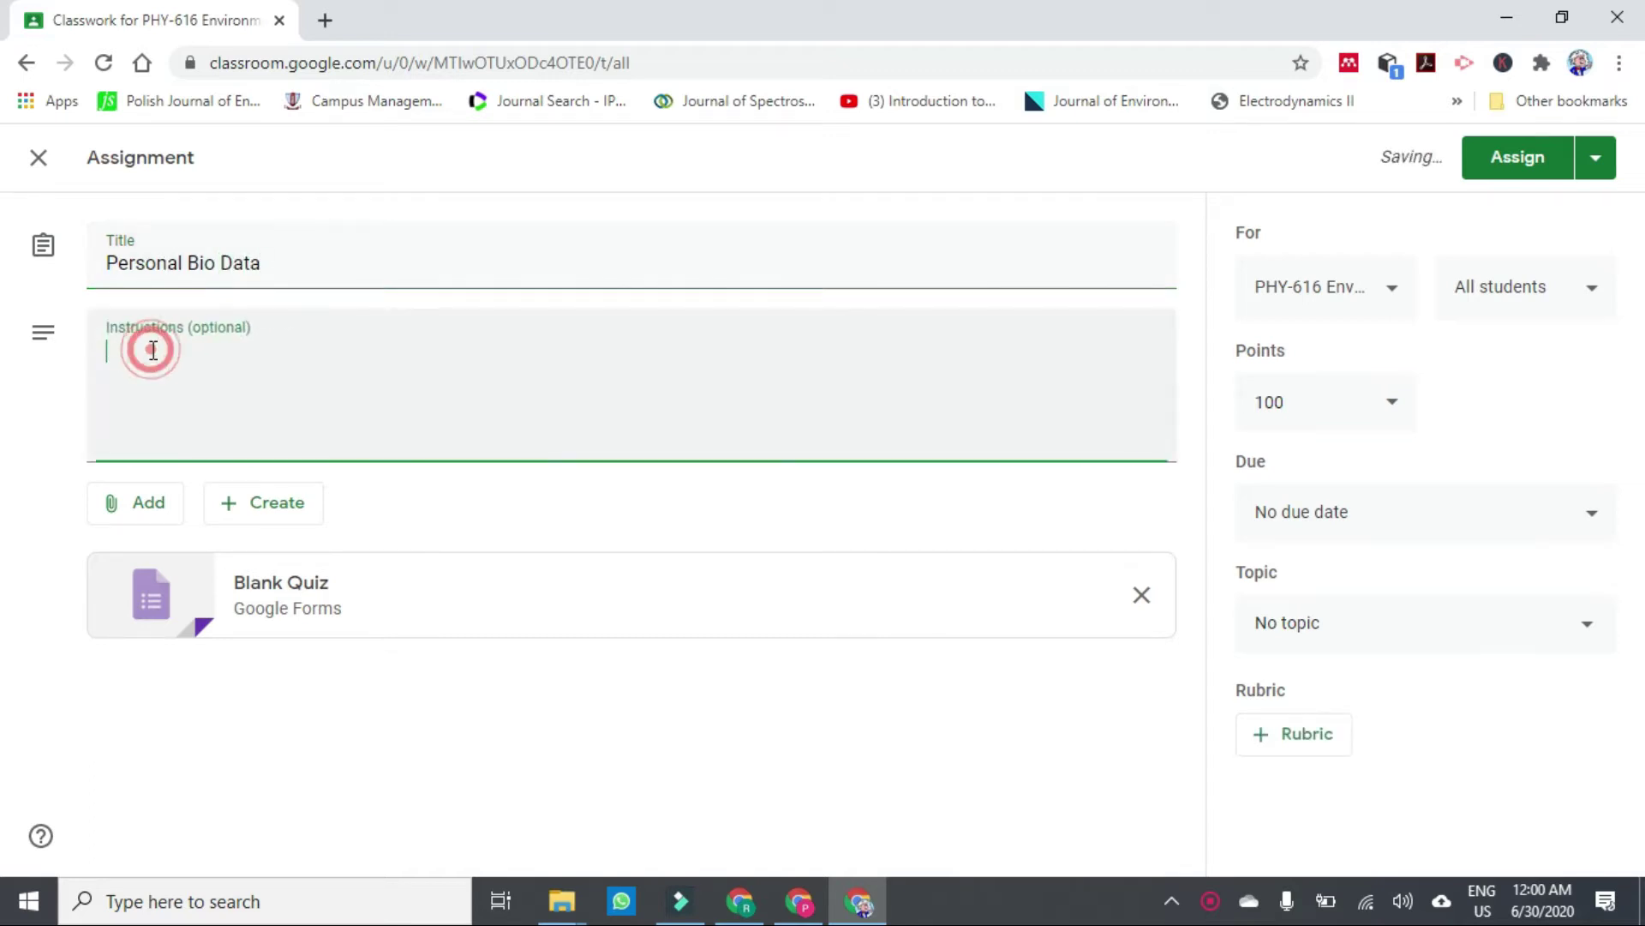
type("Please fil")
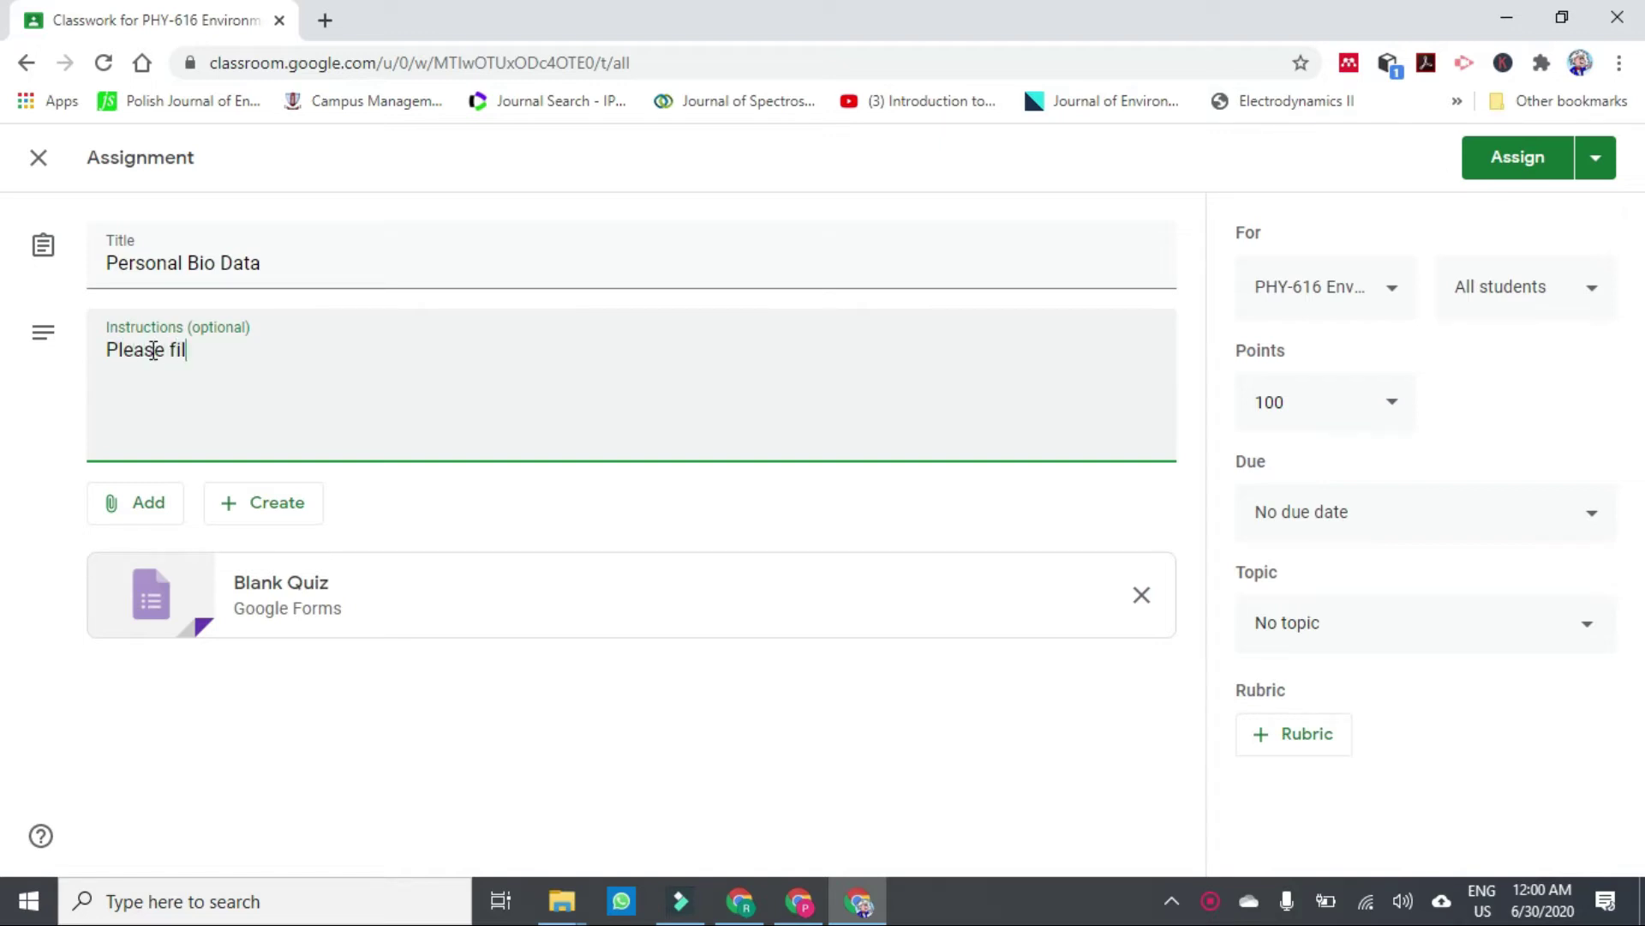
type("l all the field")
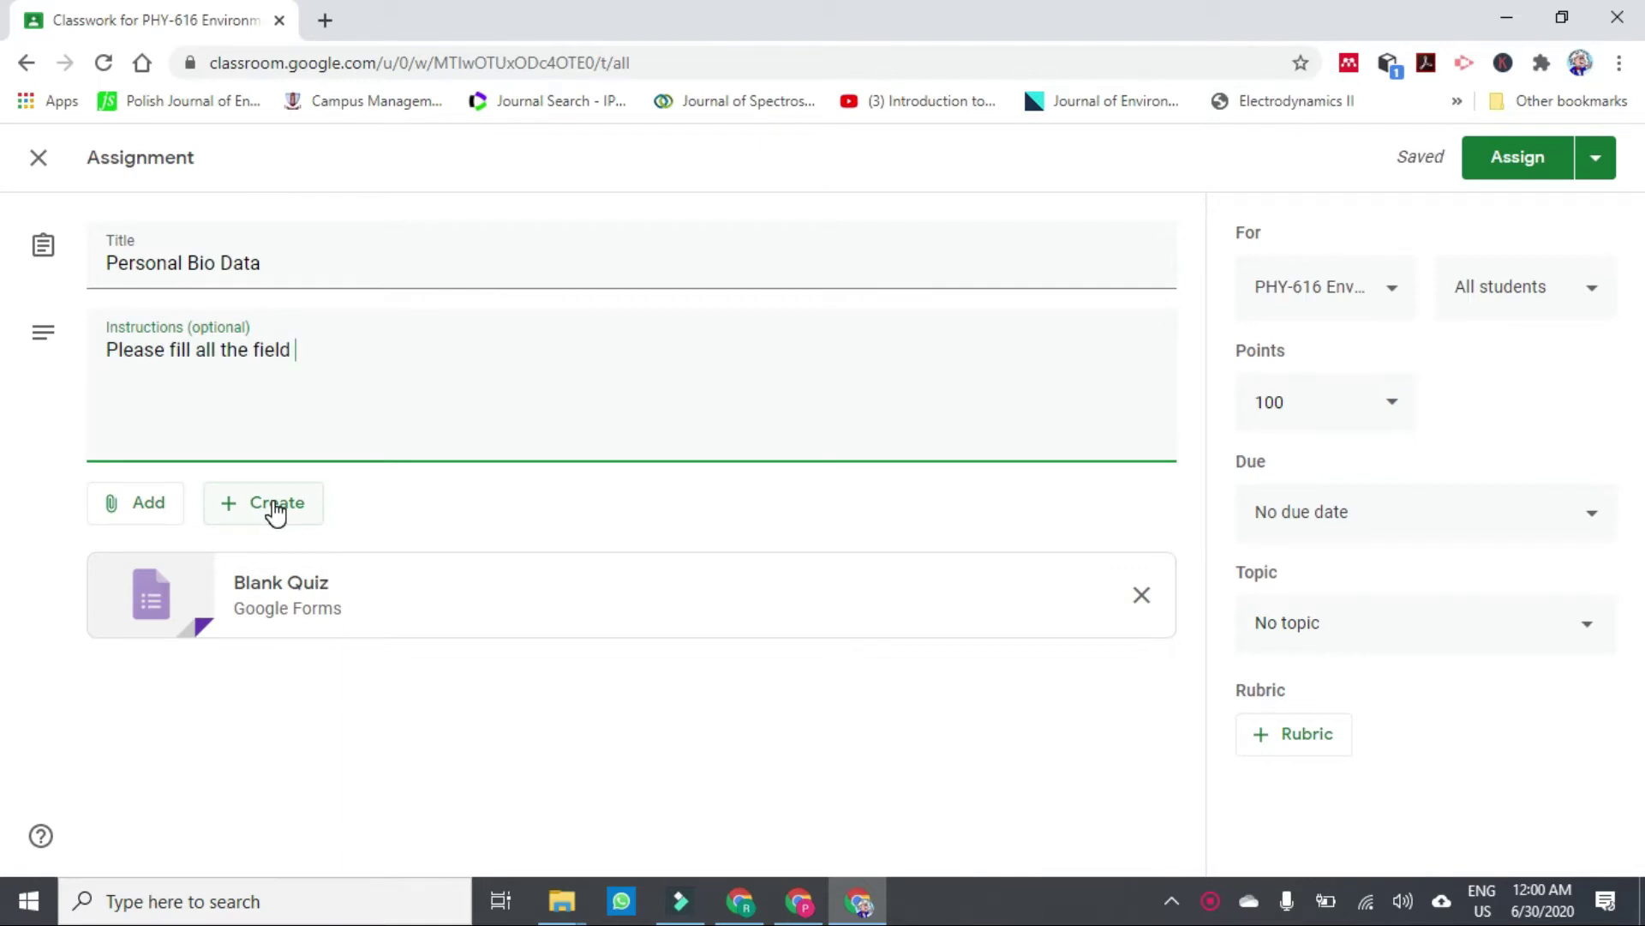
left_click(275, 511)
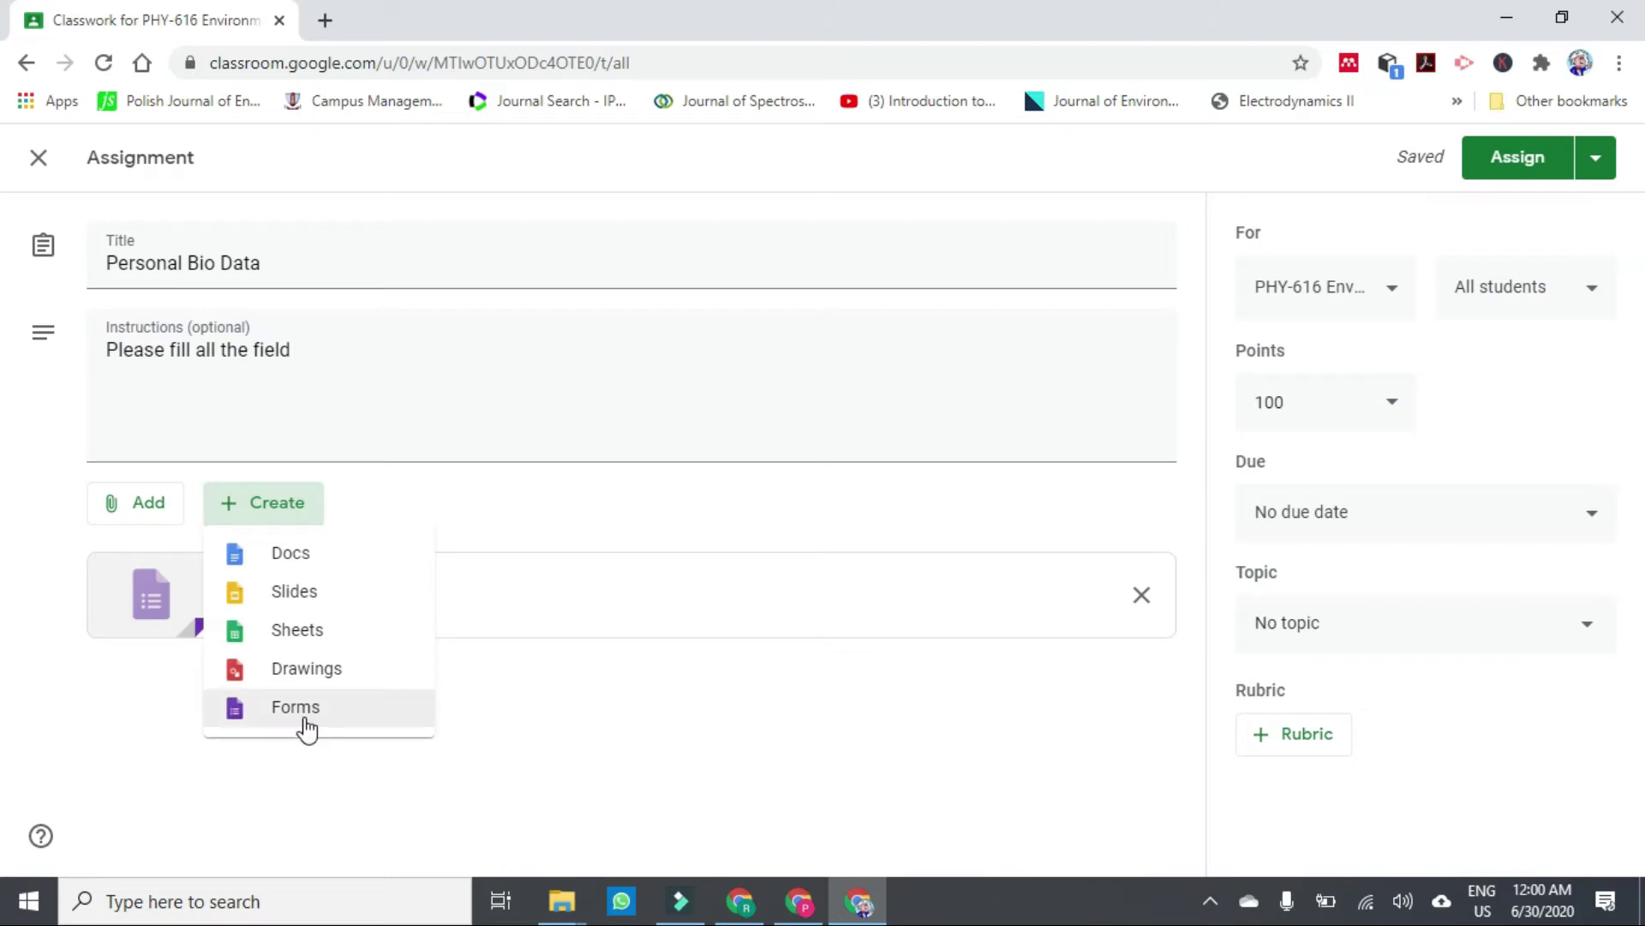
left_click(588, 725)
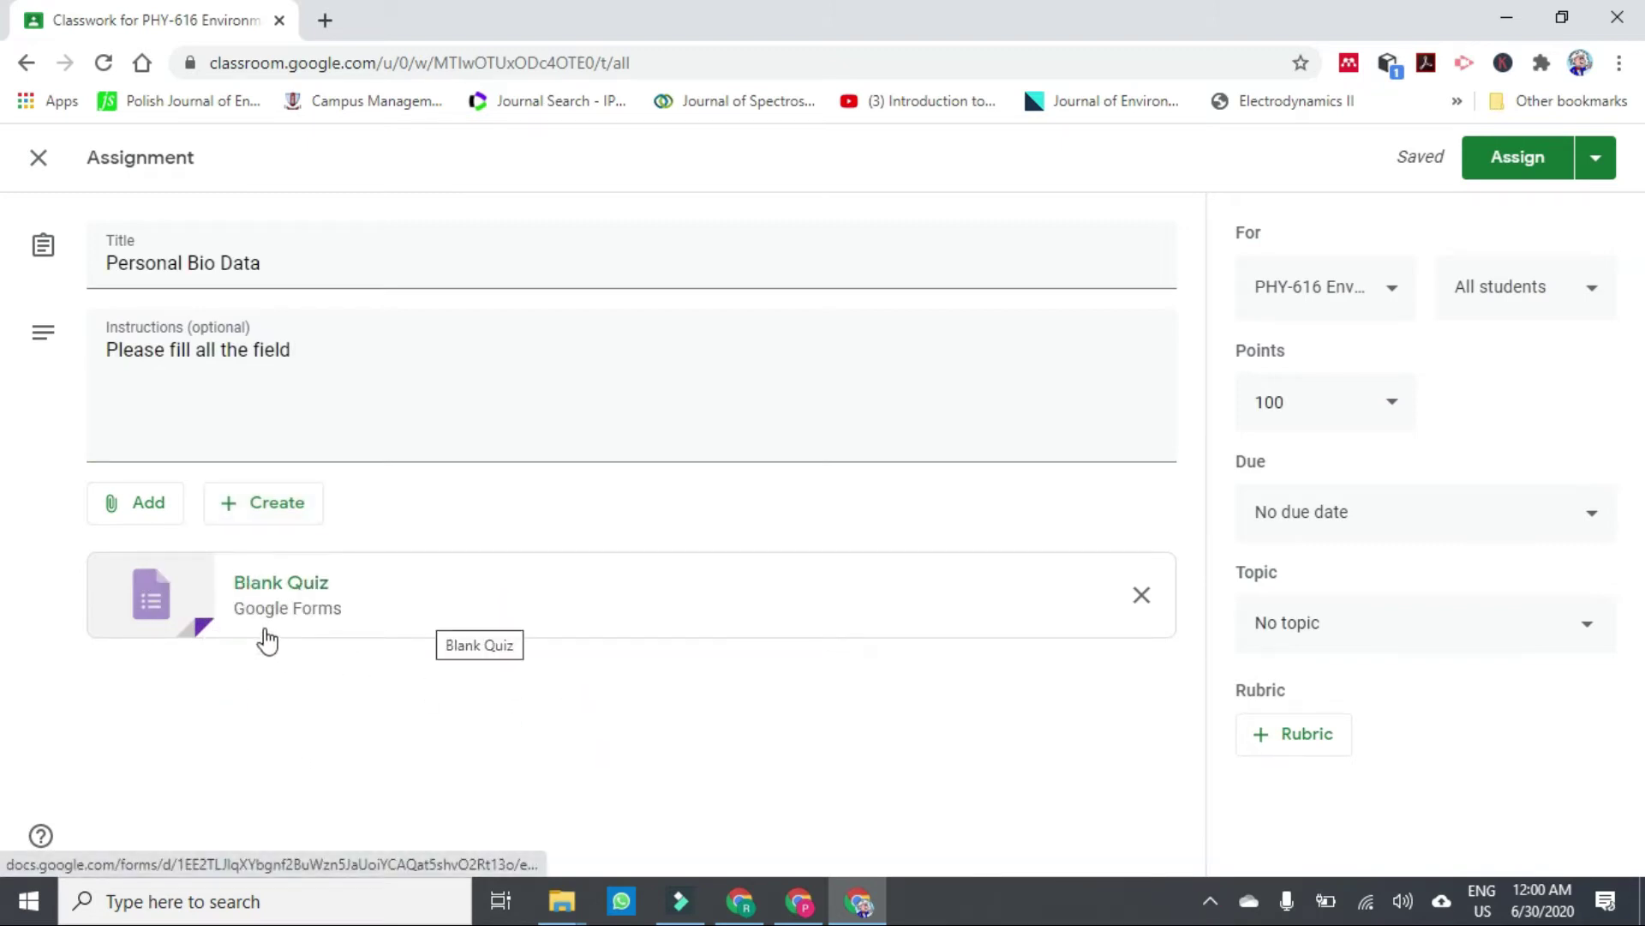
Open the attached Blank Quiz in Forms and rename the file 'Bio data form for students'.
left_click(283, 609)
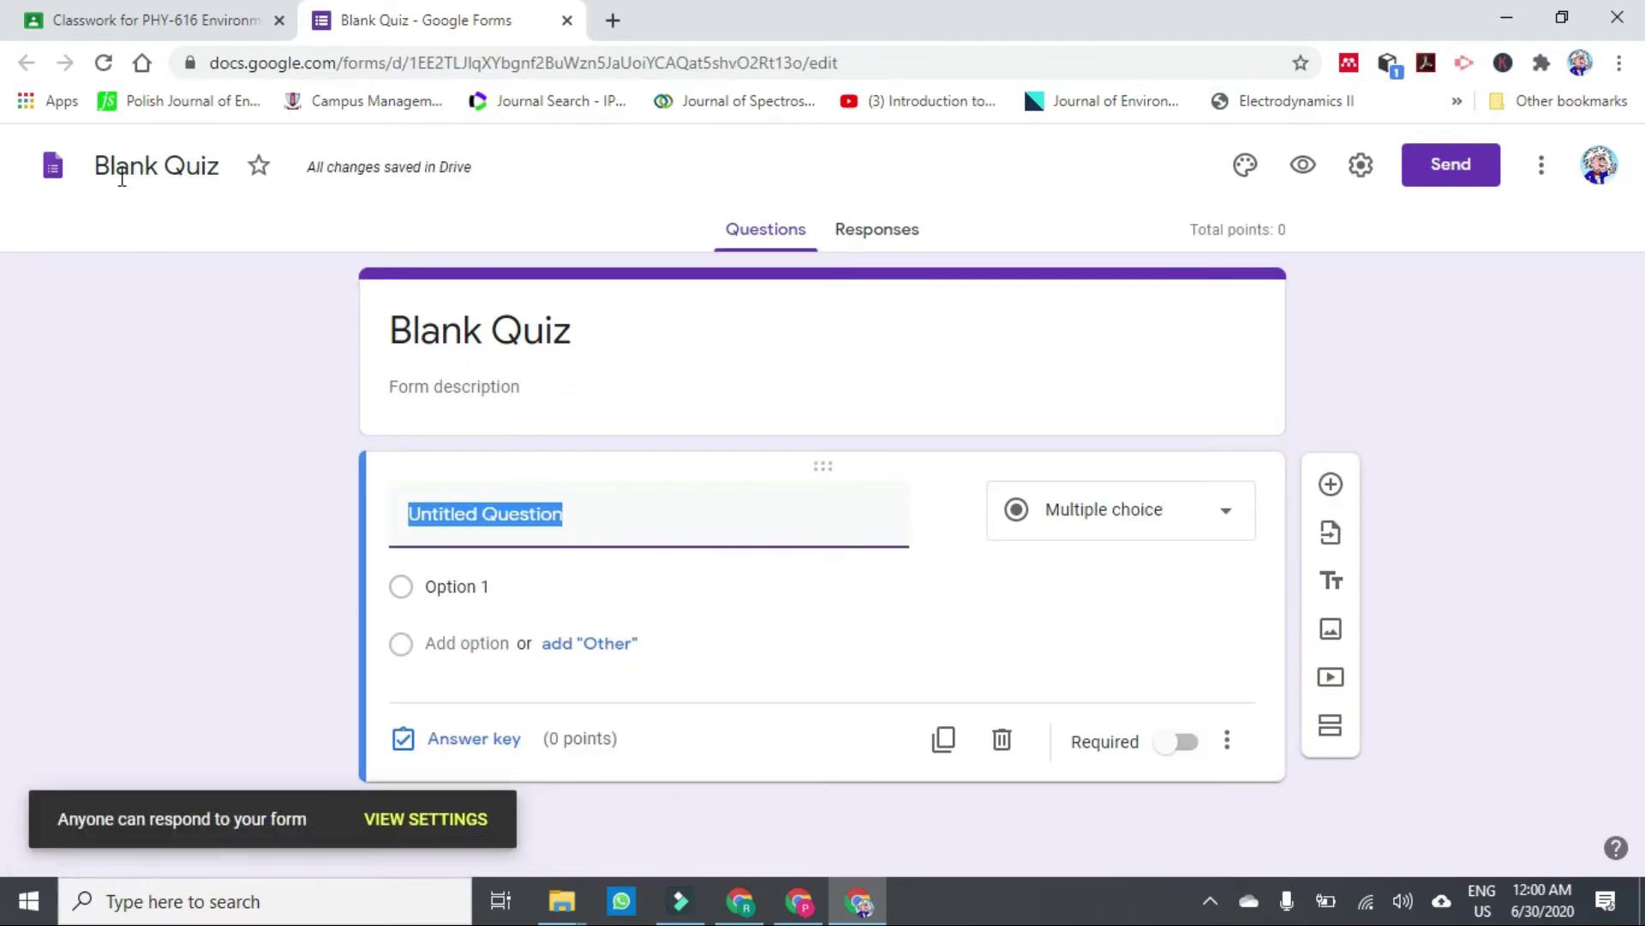
left_click(96, 172)
left_click(98, 172)
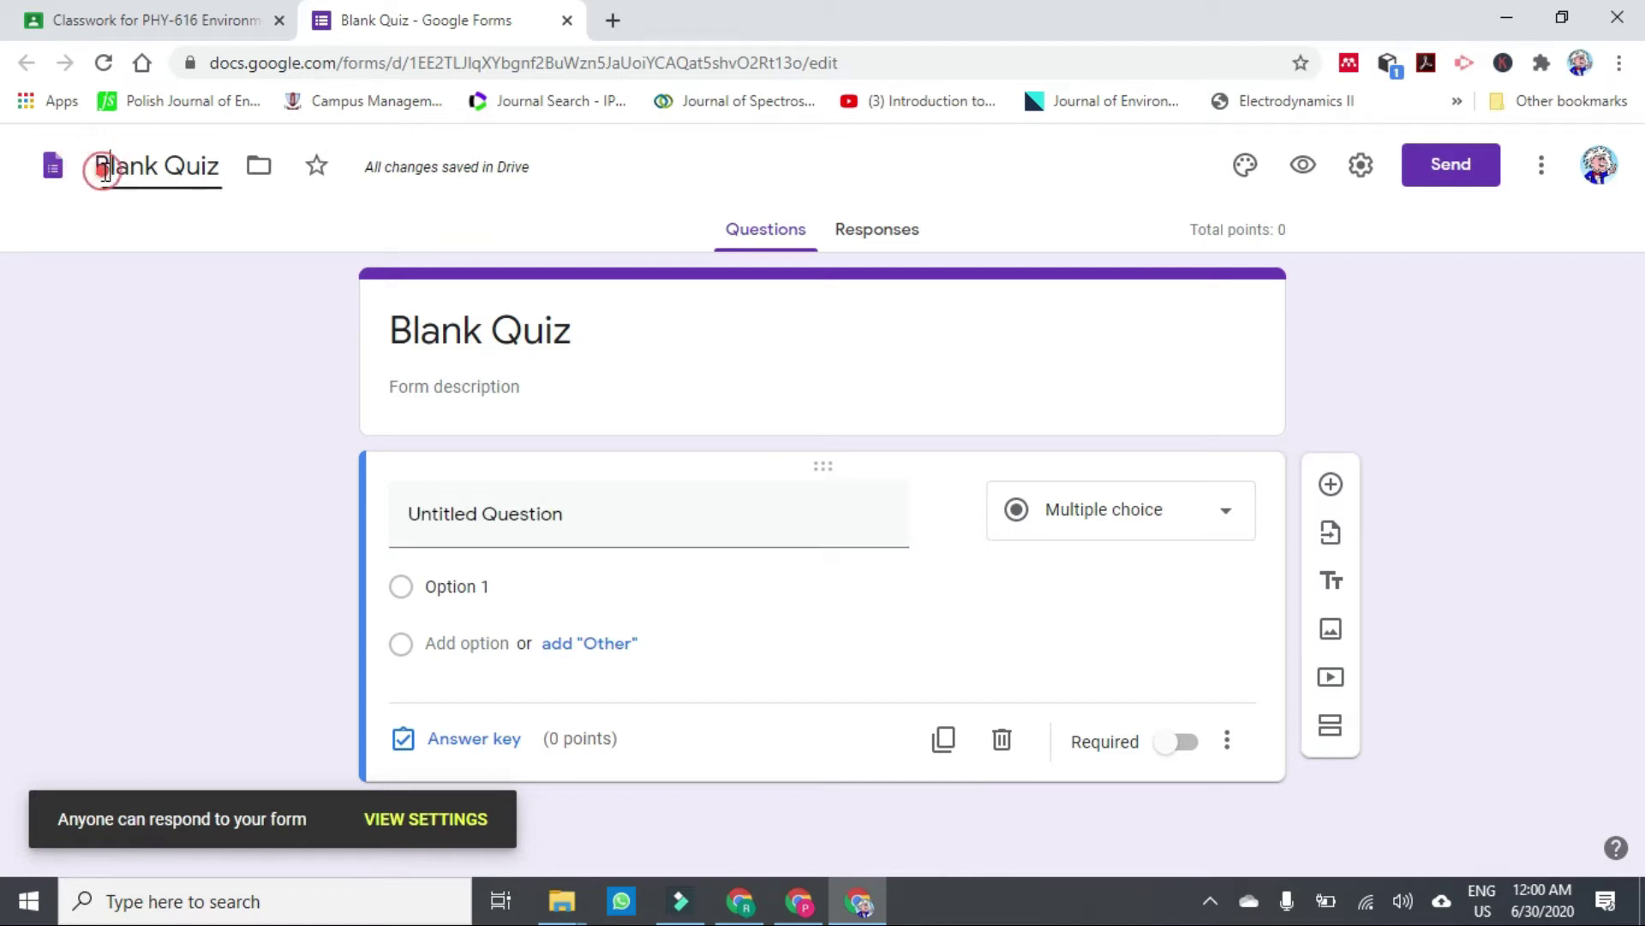
left_click_drag(100, 170, 272, 201)
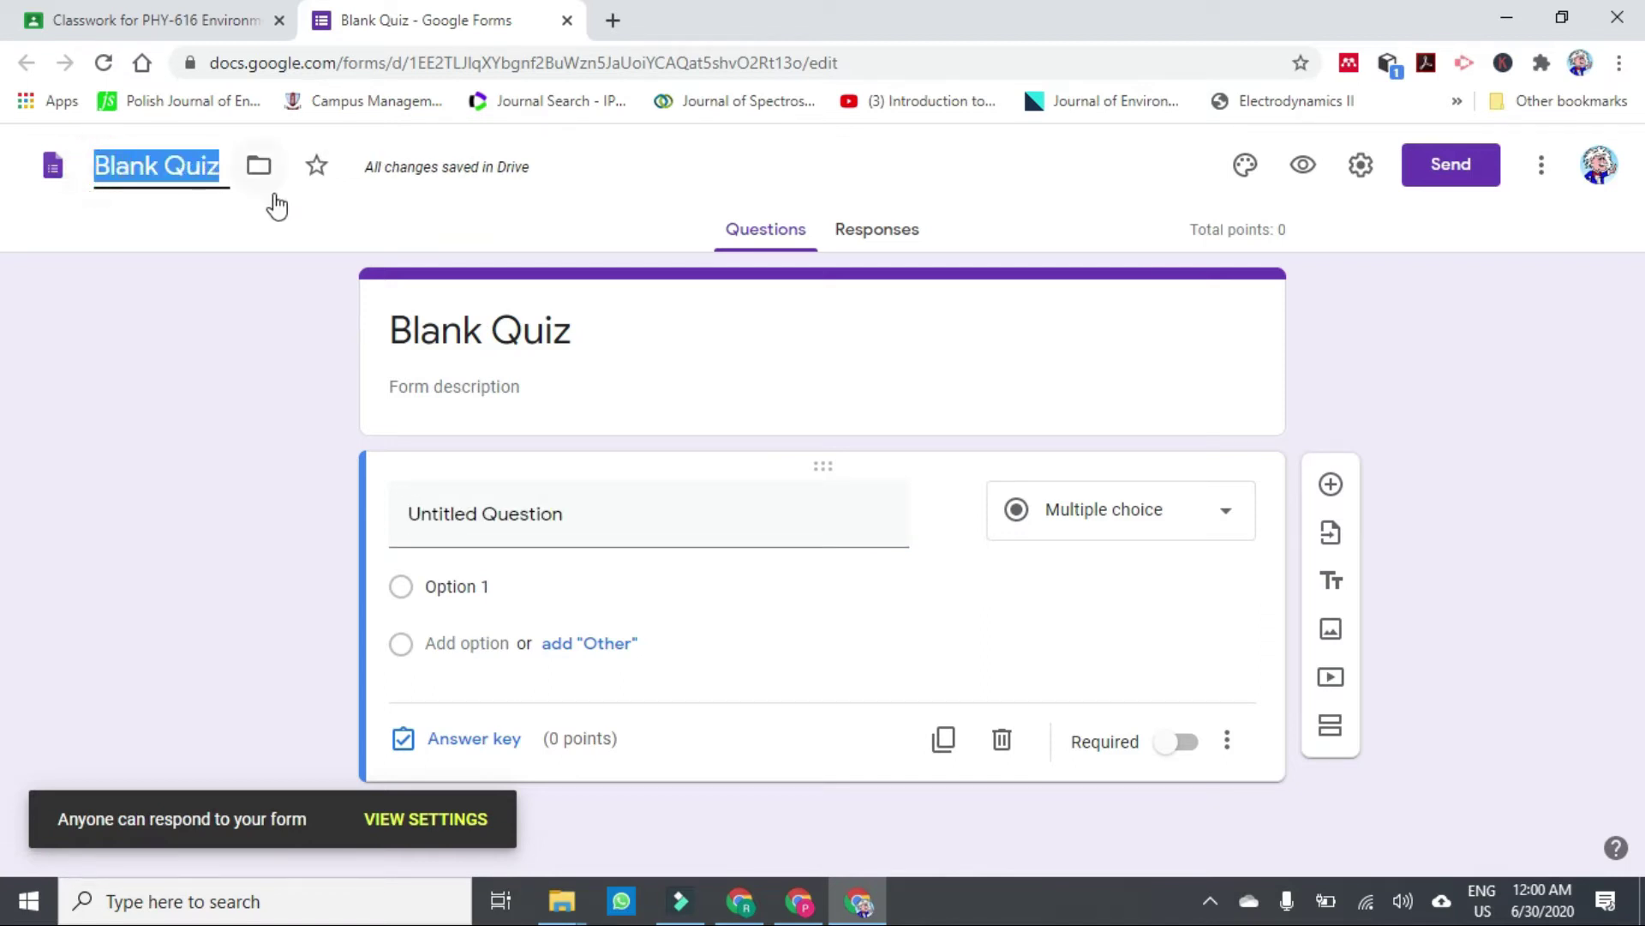
type("Bi")
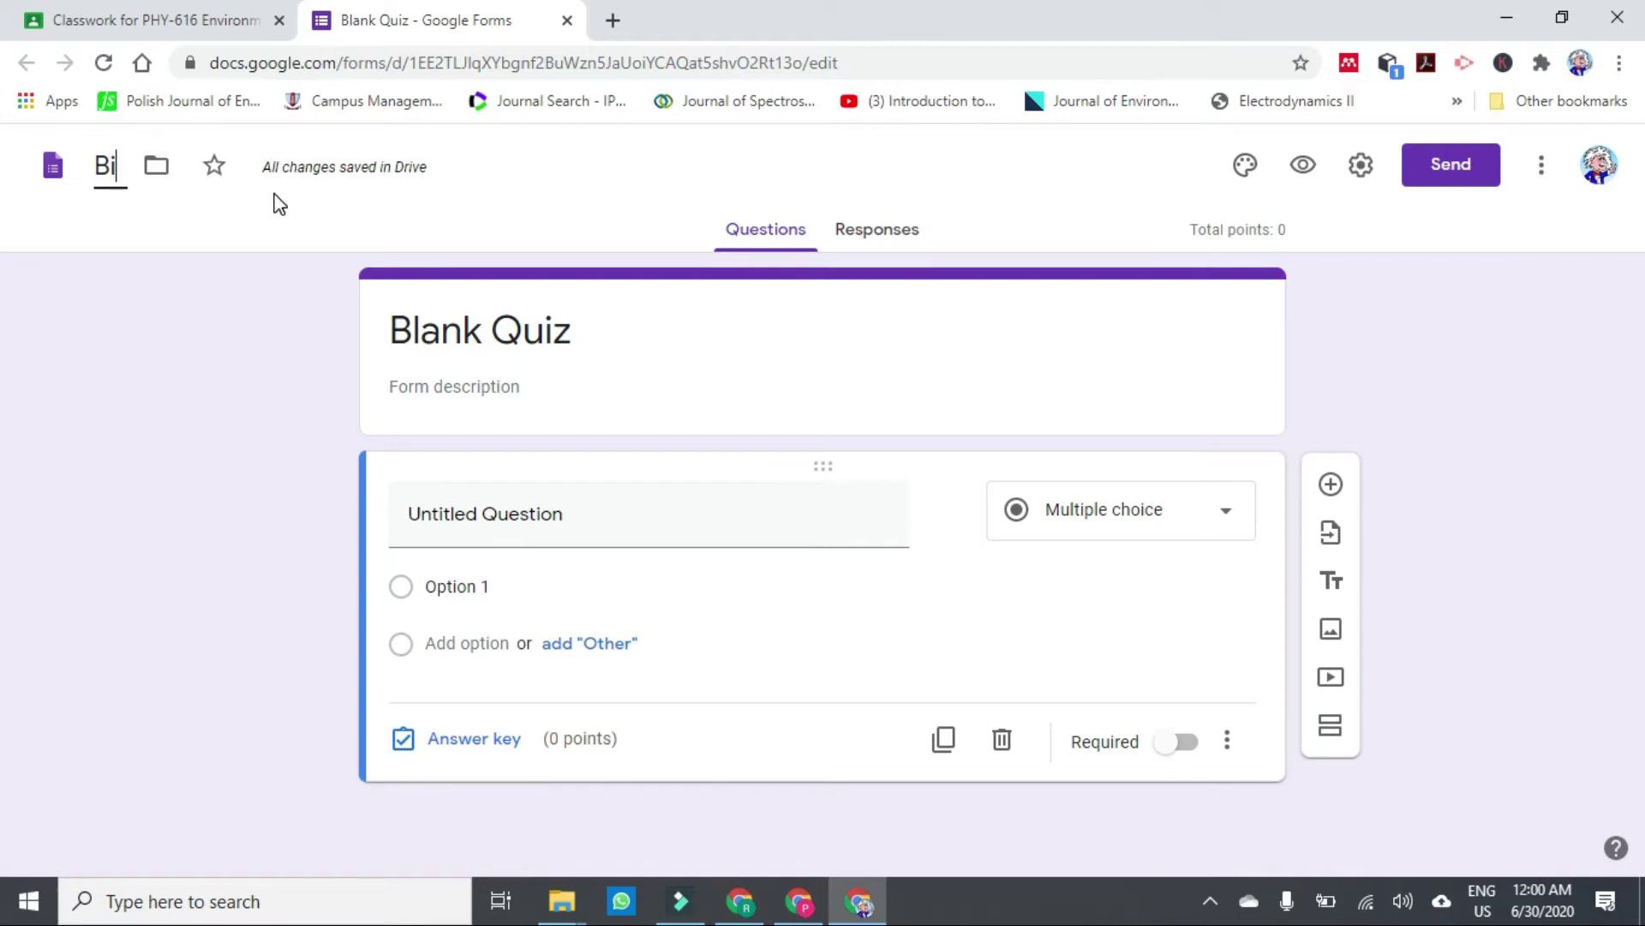
type("odata")
key("BackSpace")
key("BackSpace")
key("BackSpace")
key("BackSpace")
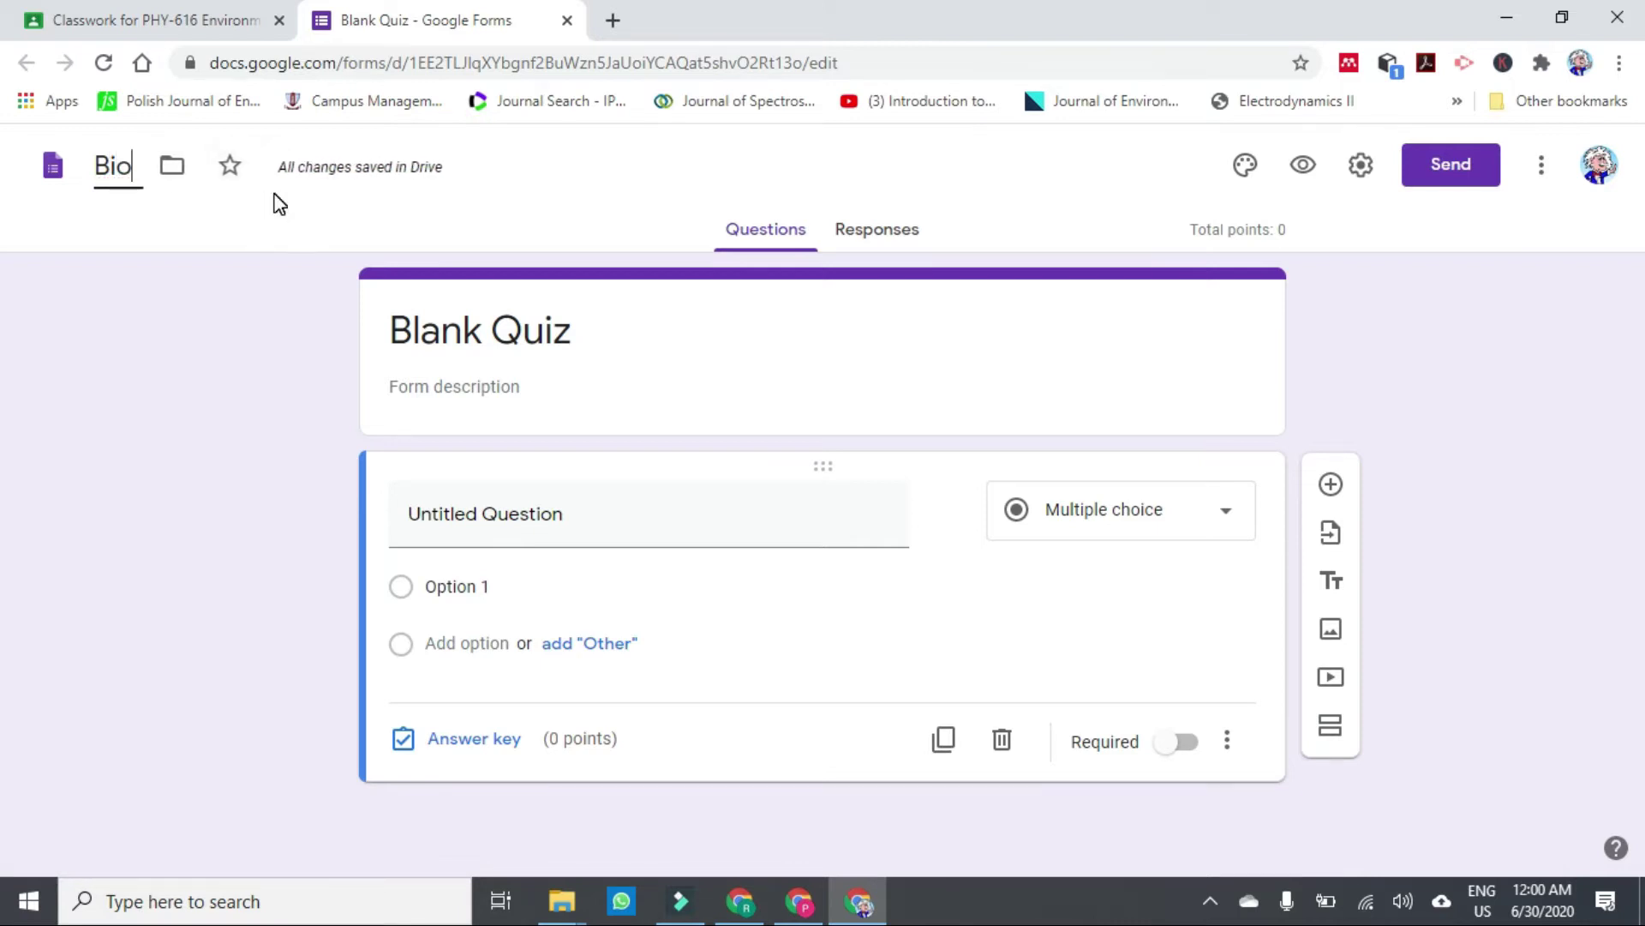
type("data for")
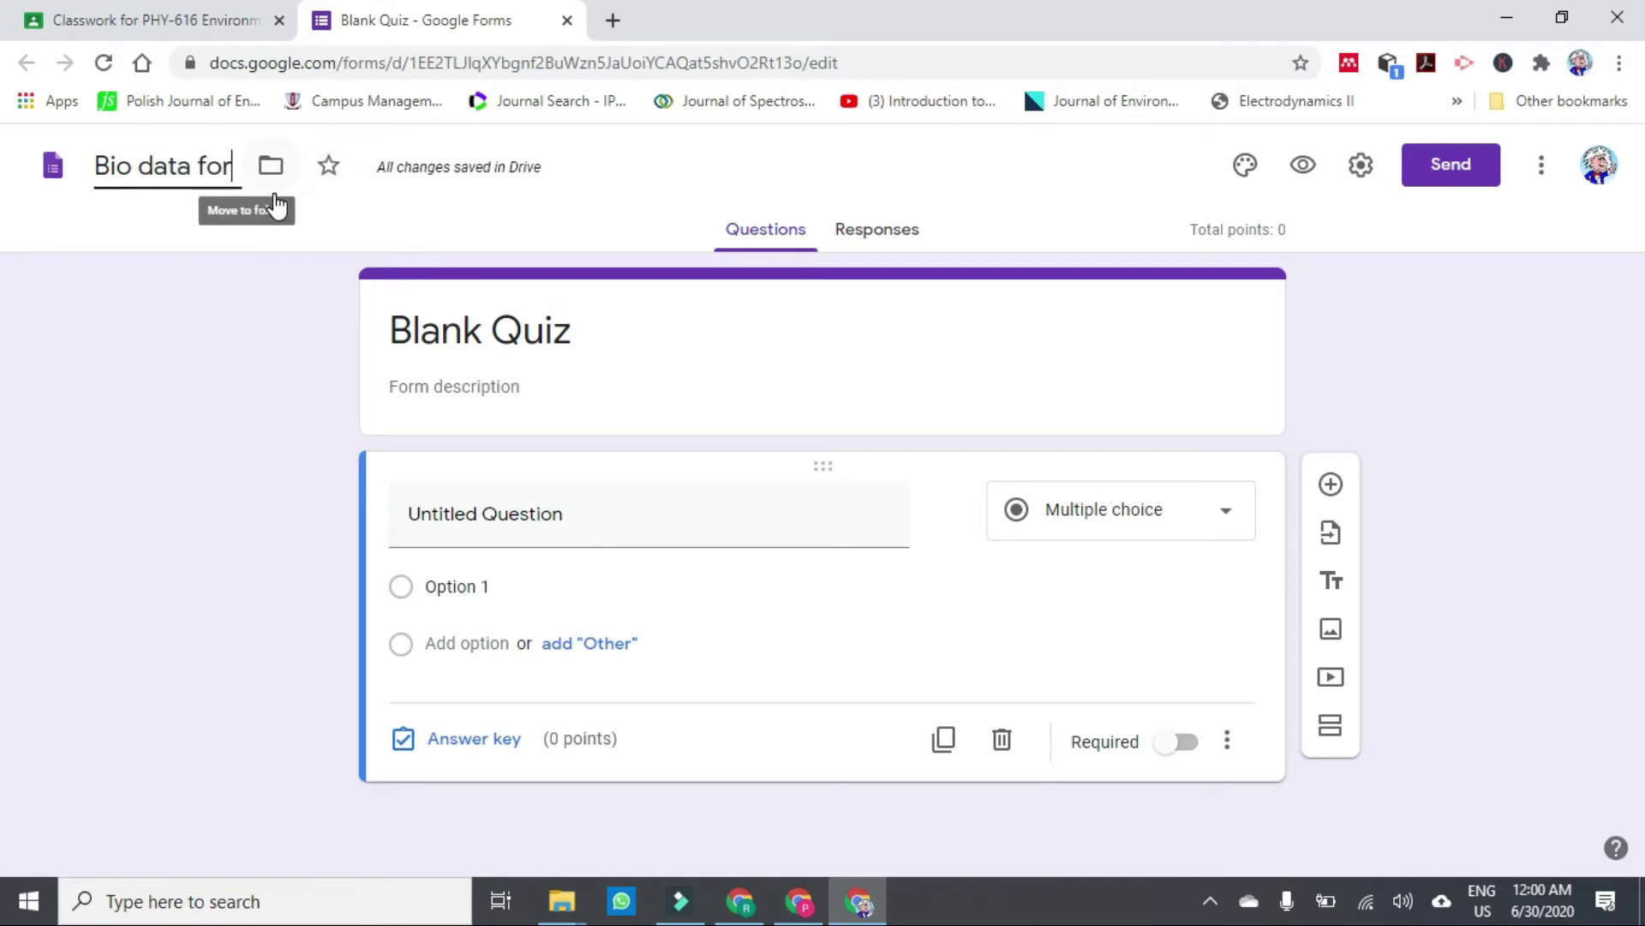
type("m for ")
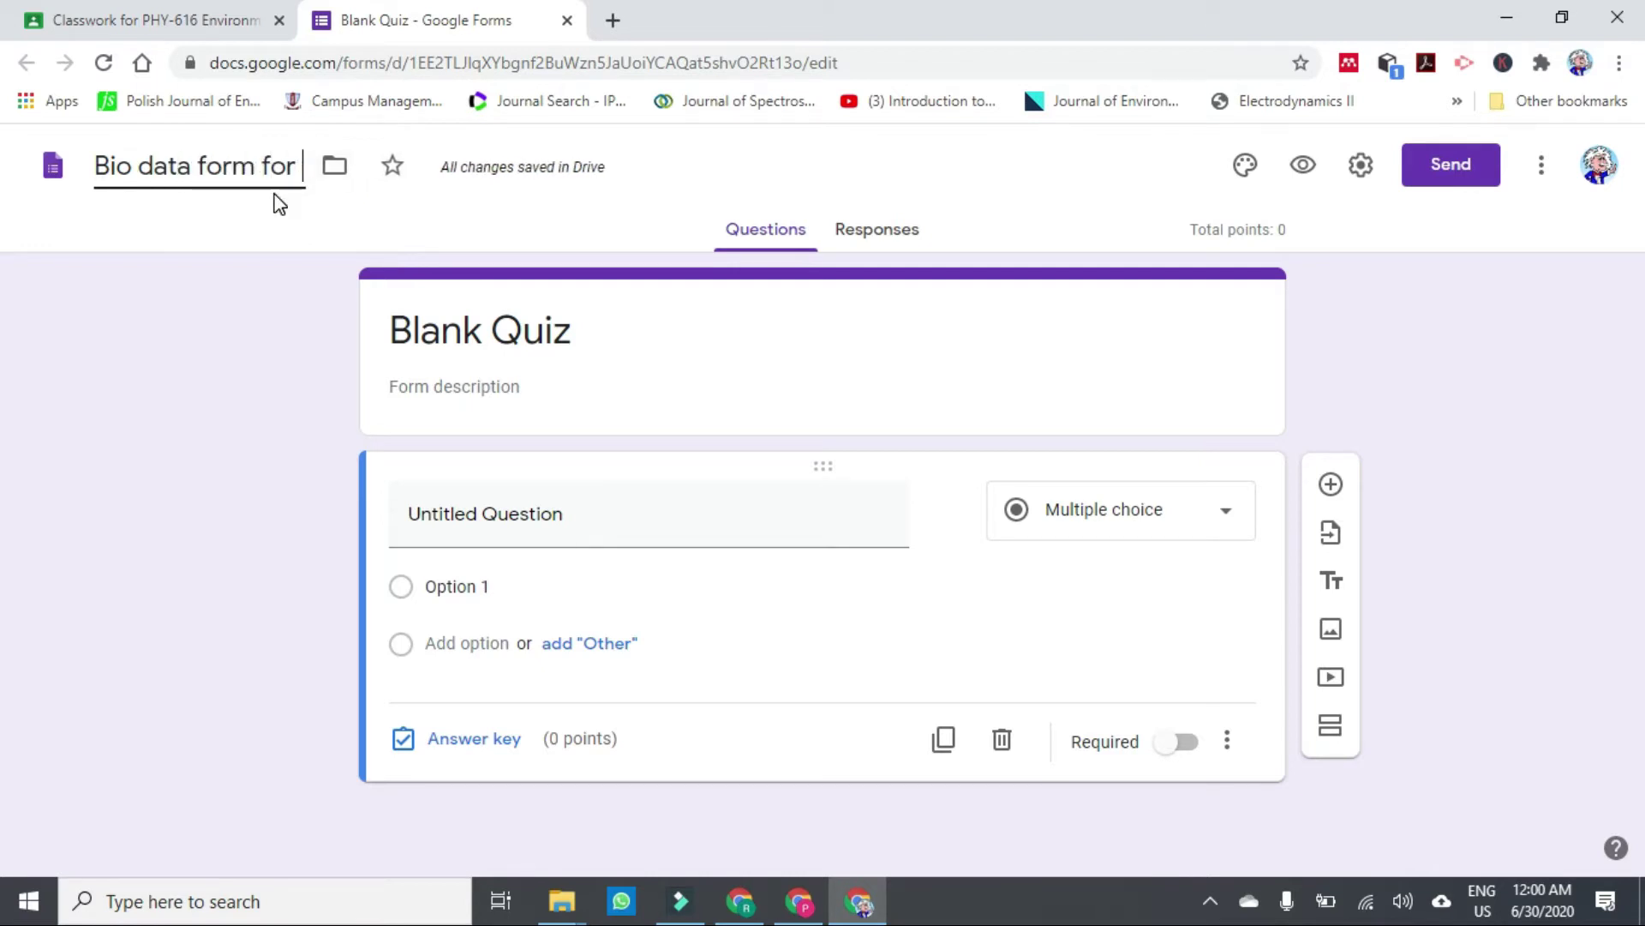
type("students")
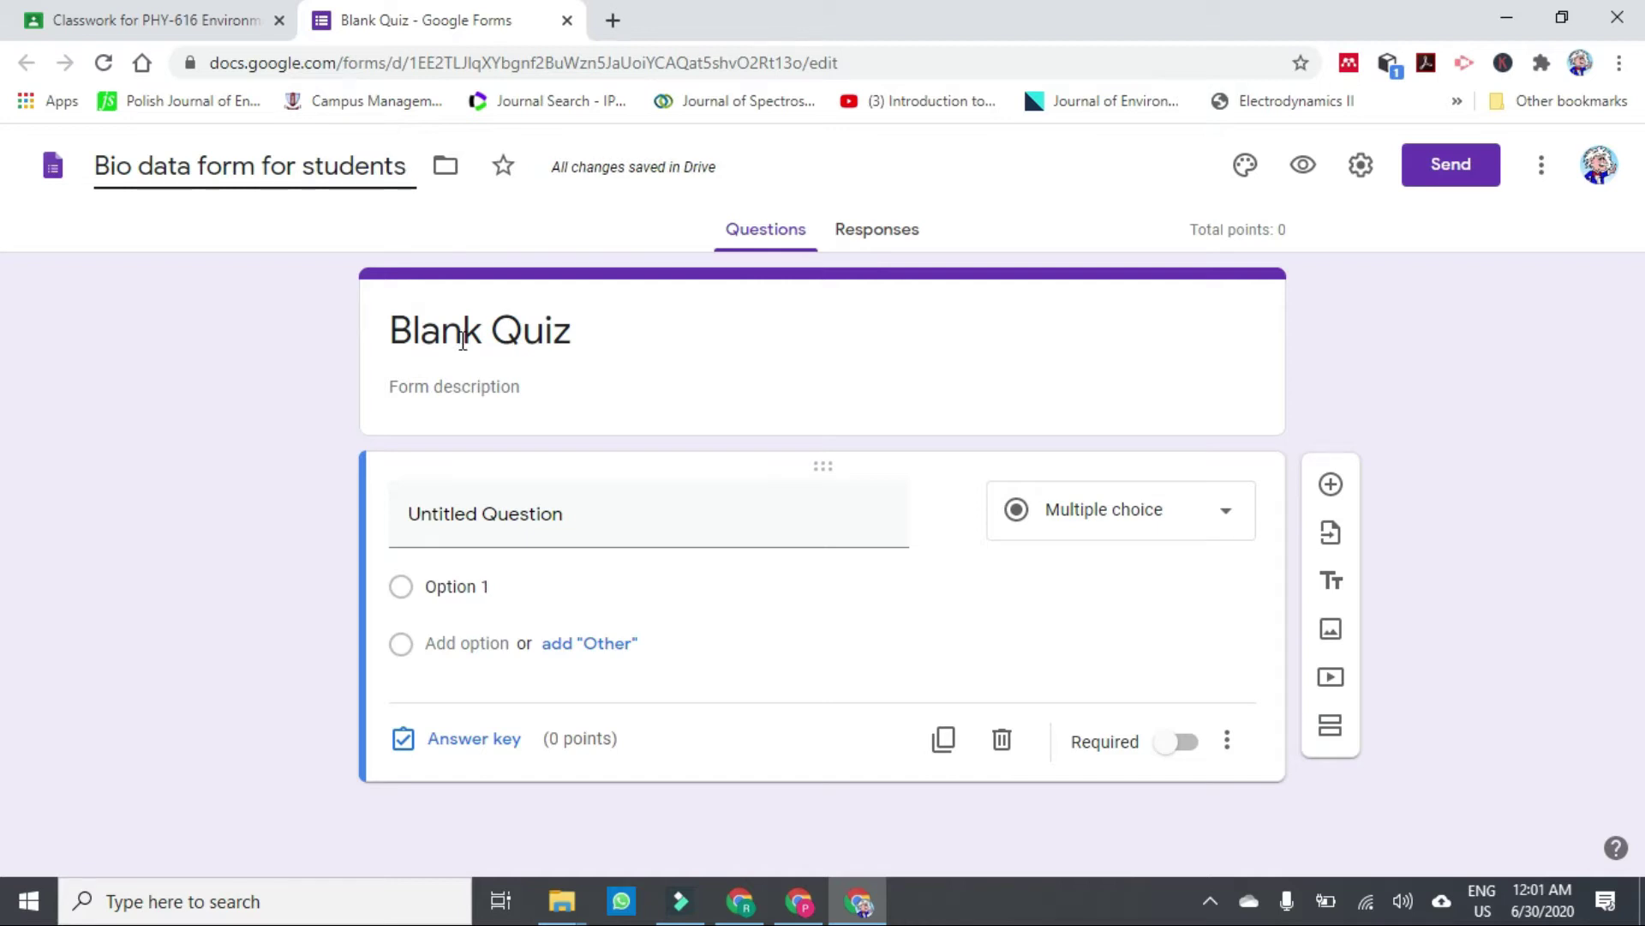
left_click(461, 334)
Set the form heading to 'Personal Information'.
type("P")
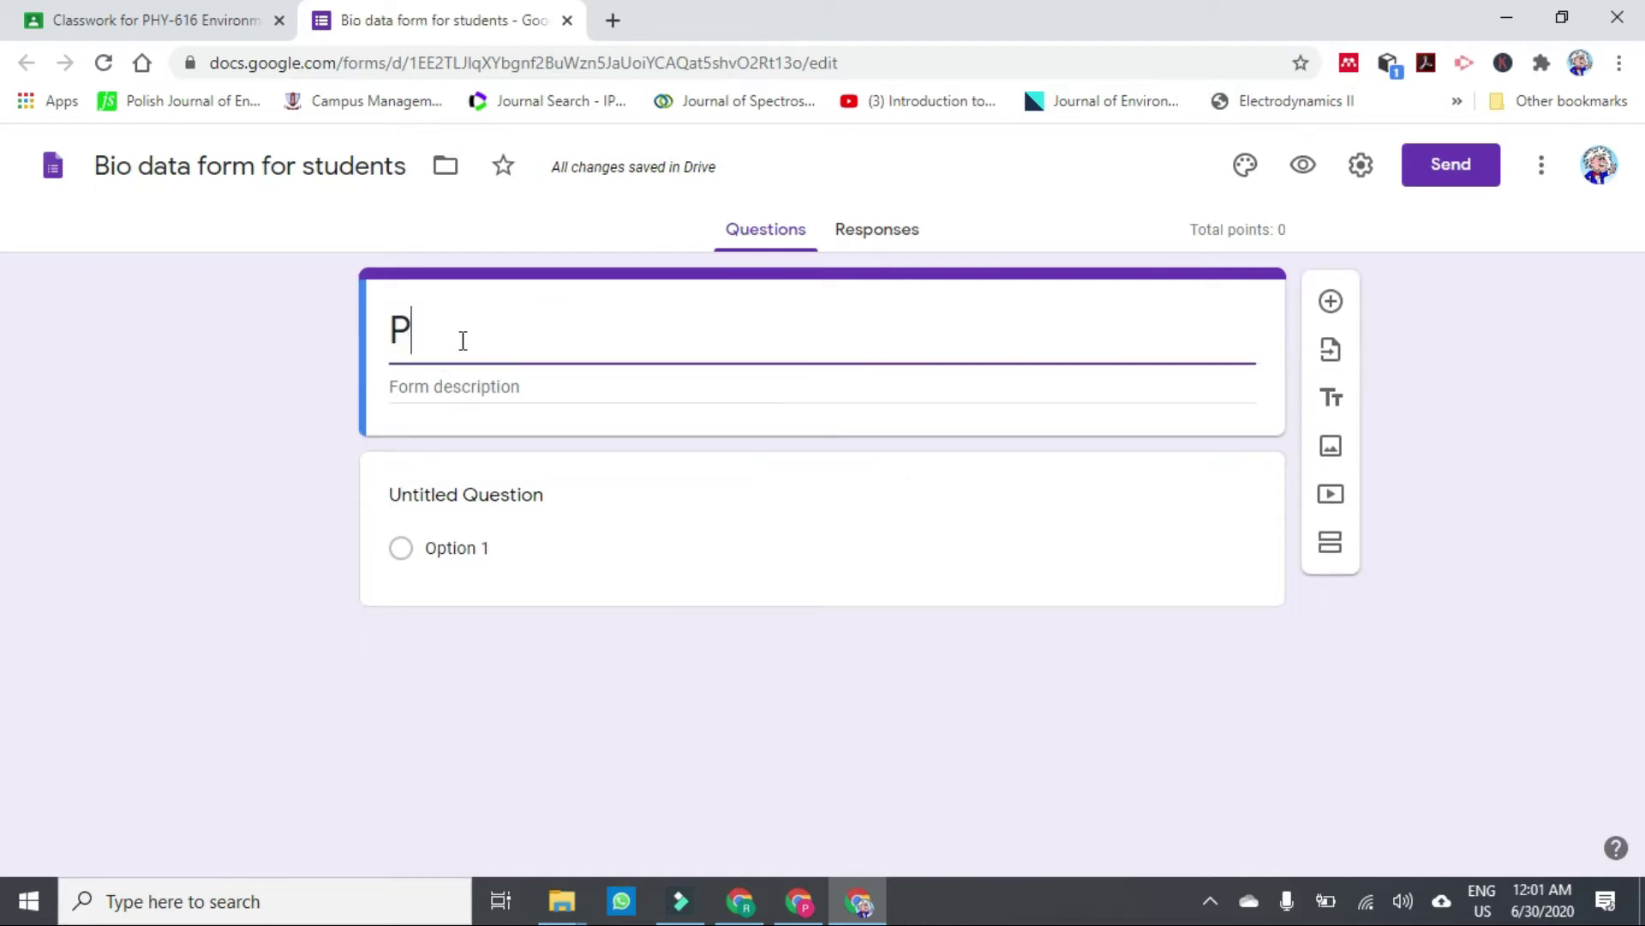
type("ersonal Infor")
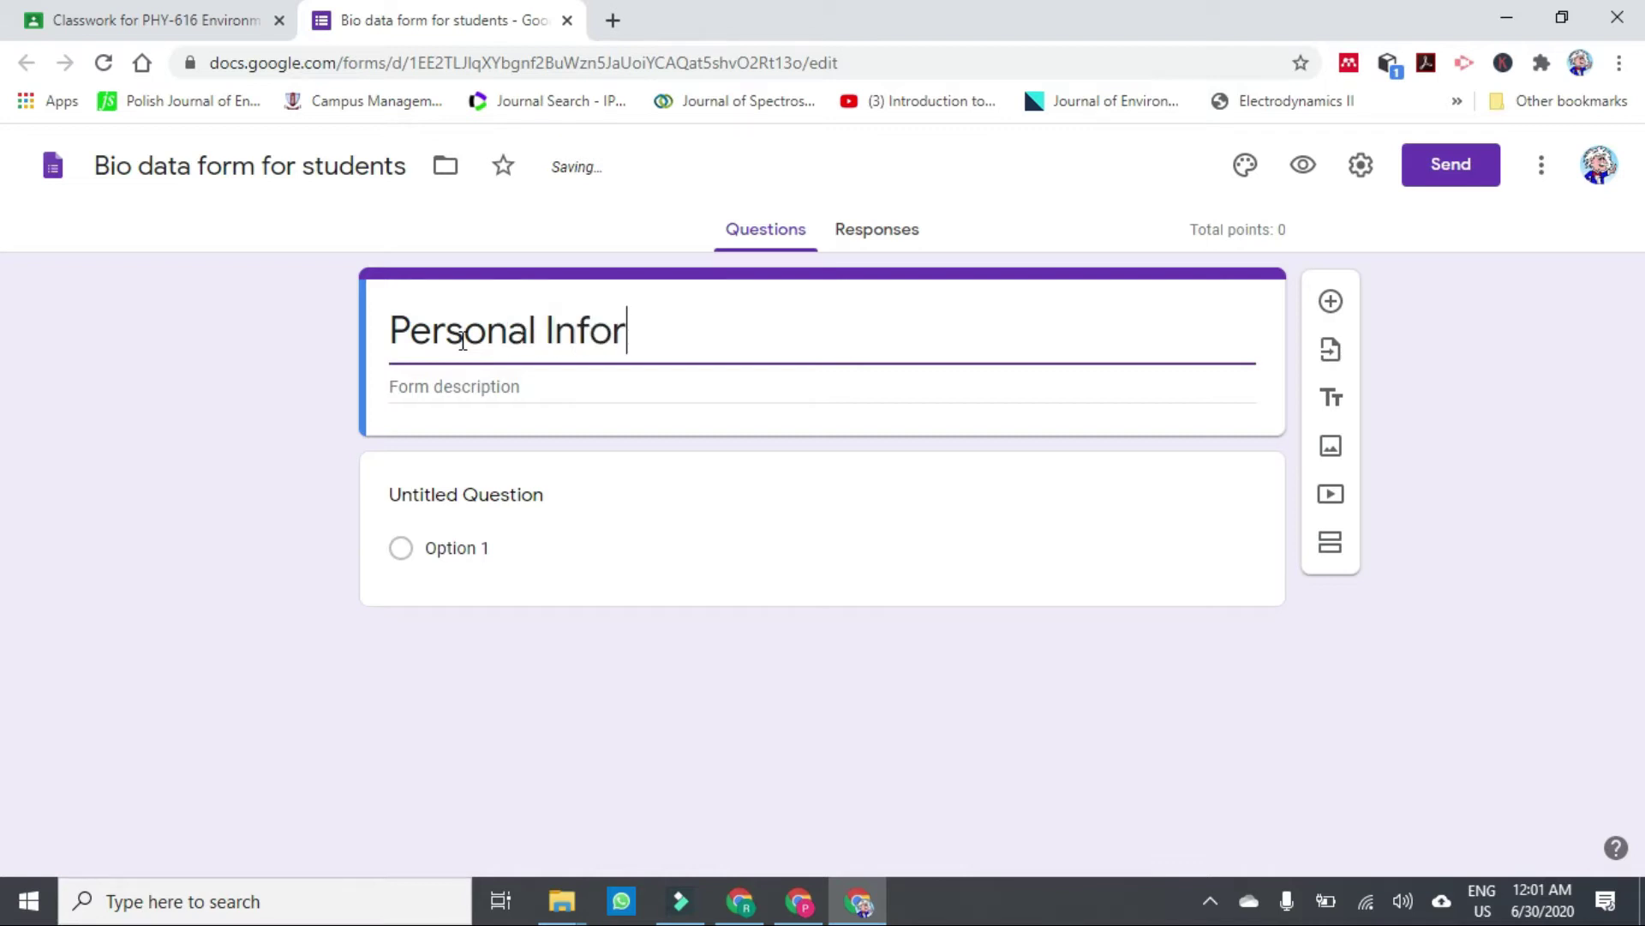
type("mation")
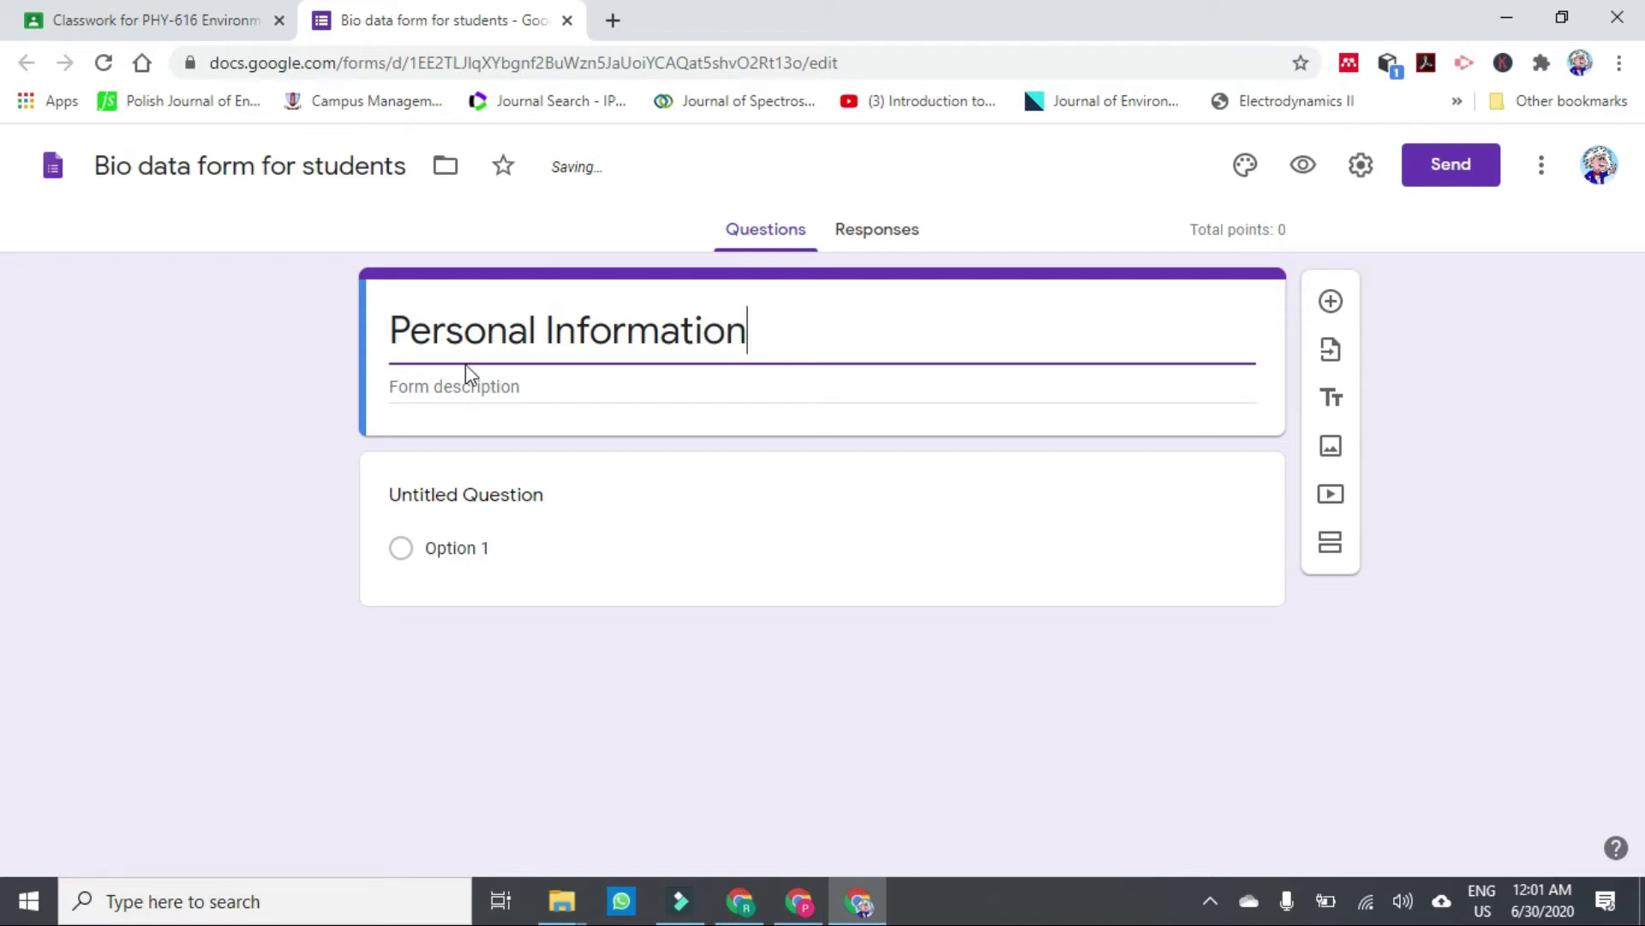
Add the description 'These information will not be shared to irrelevant persons', correcting the spelling.
left_click(469, 387)
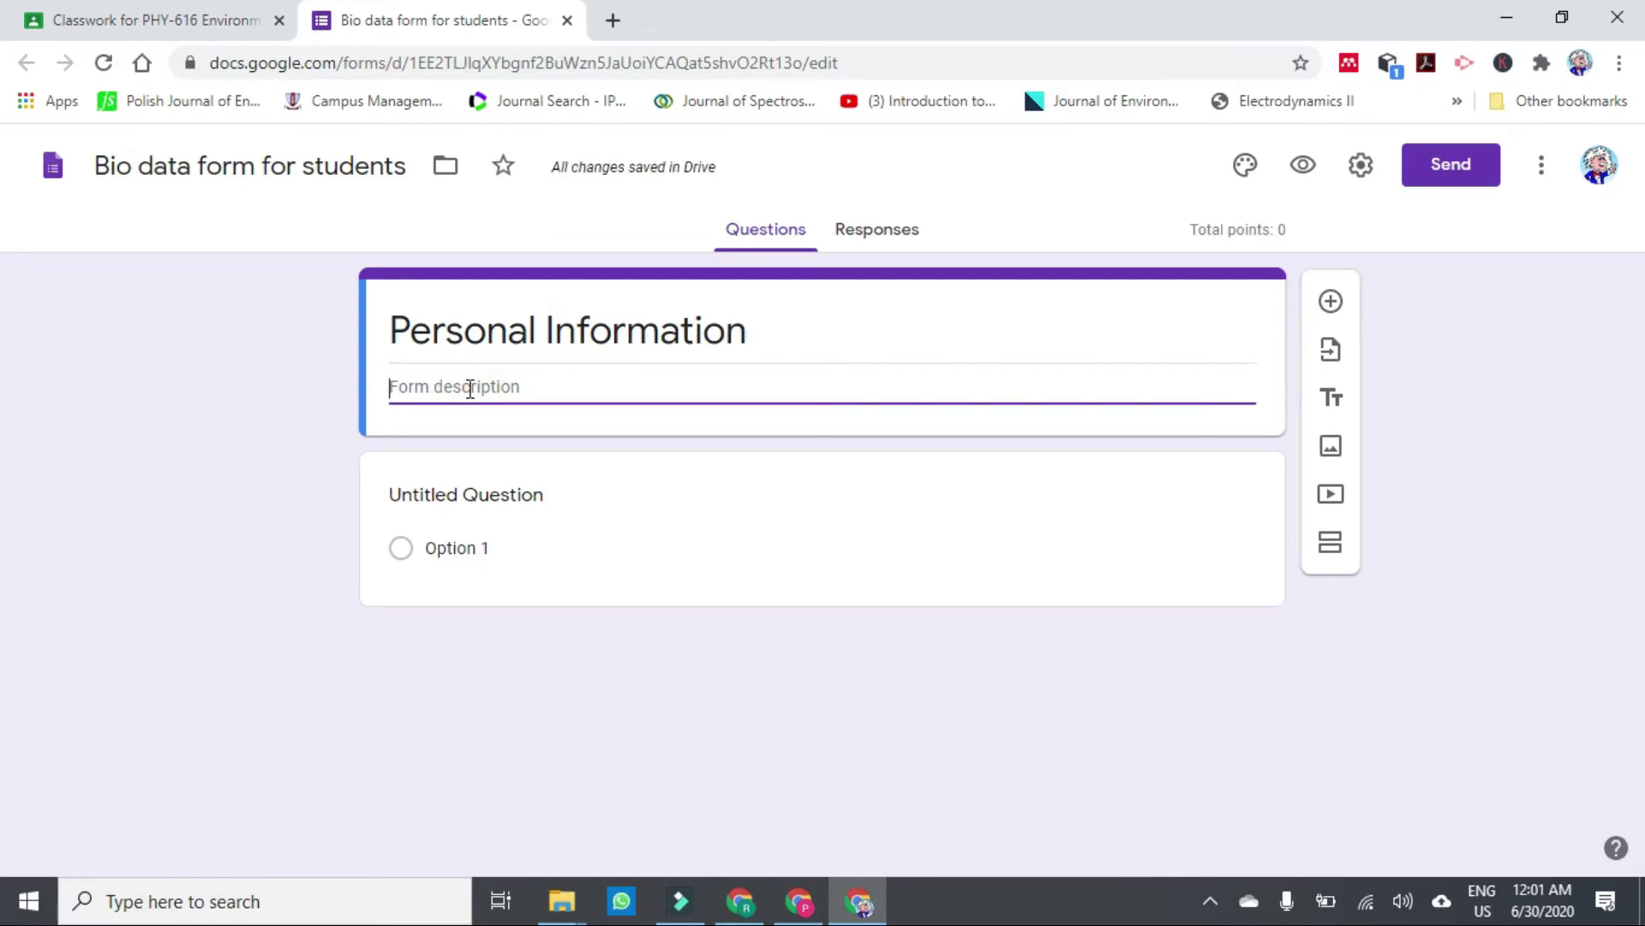
type("These in")
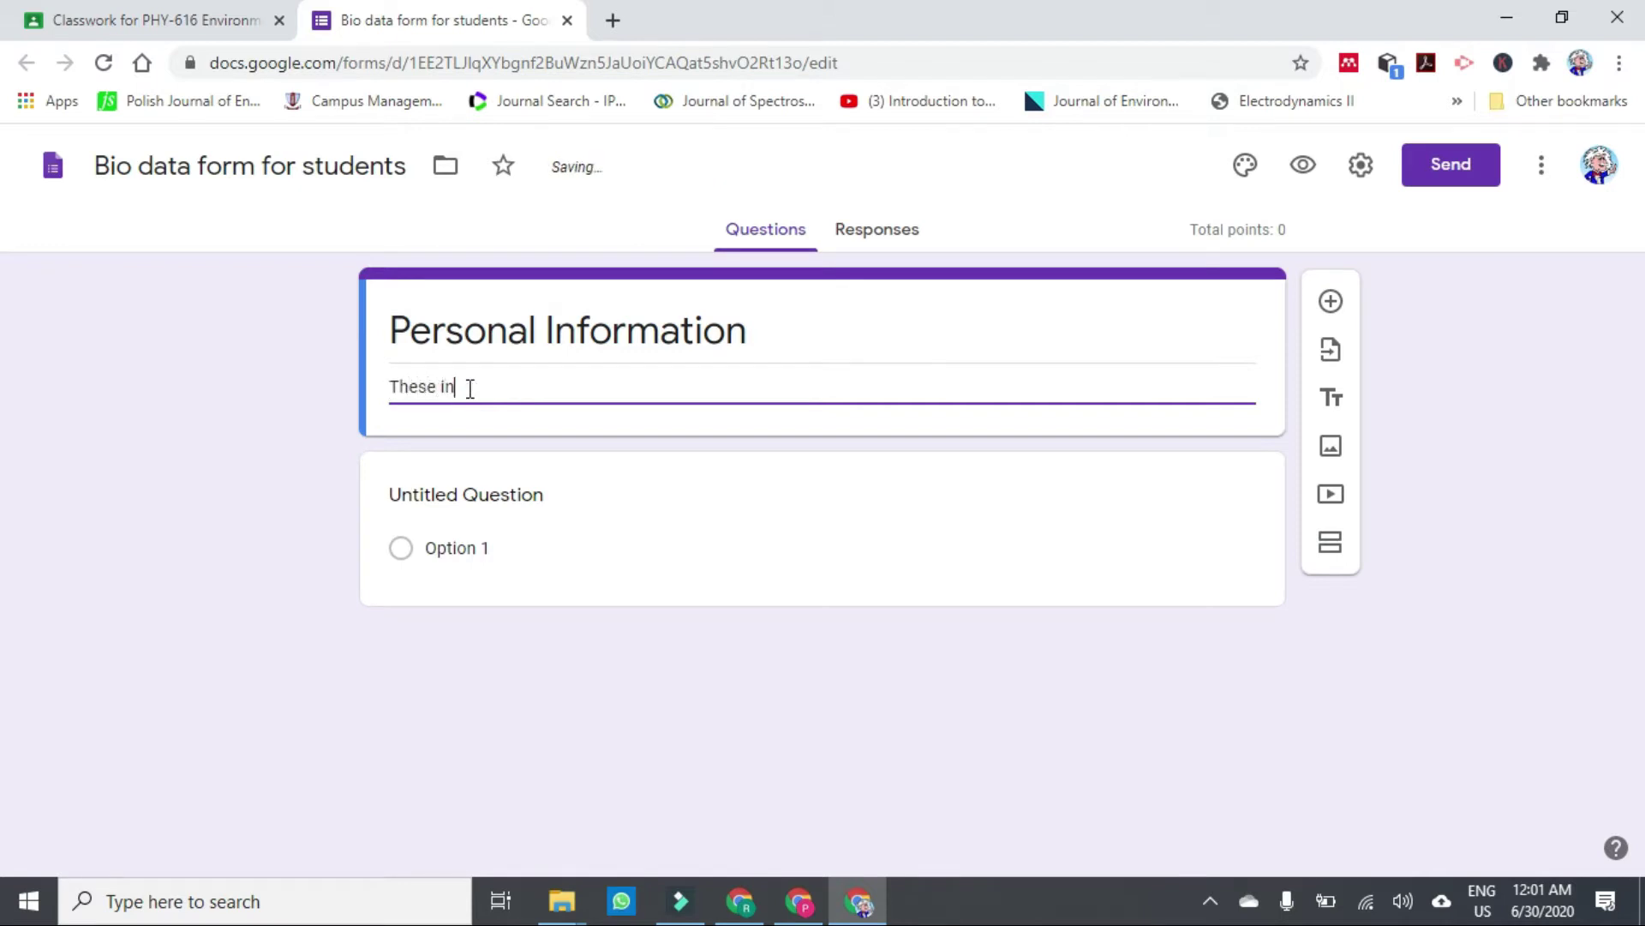
type("formation will not be shared to i")
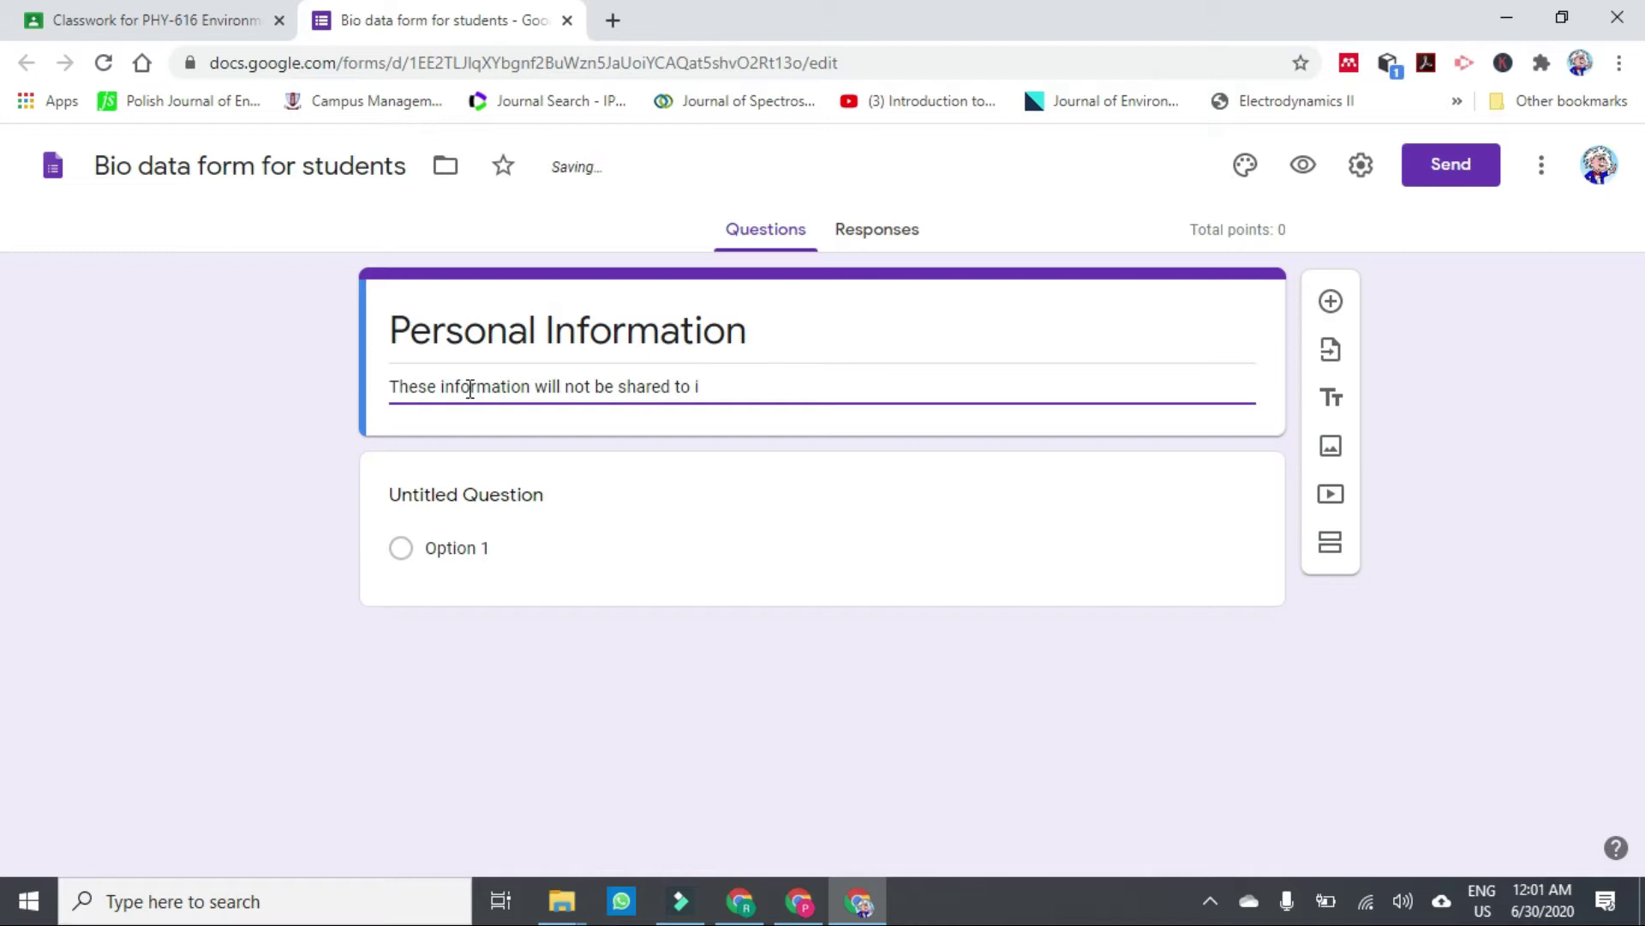
type("rrelavent")
right_click(740, 393)
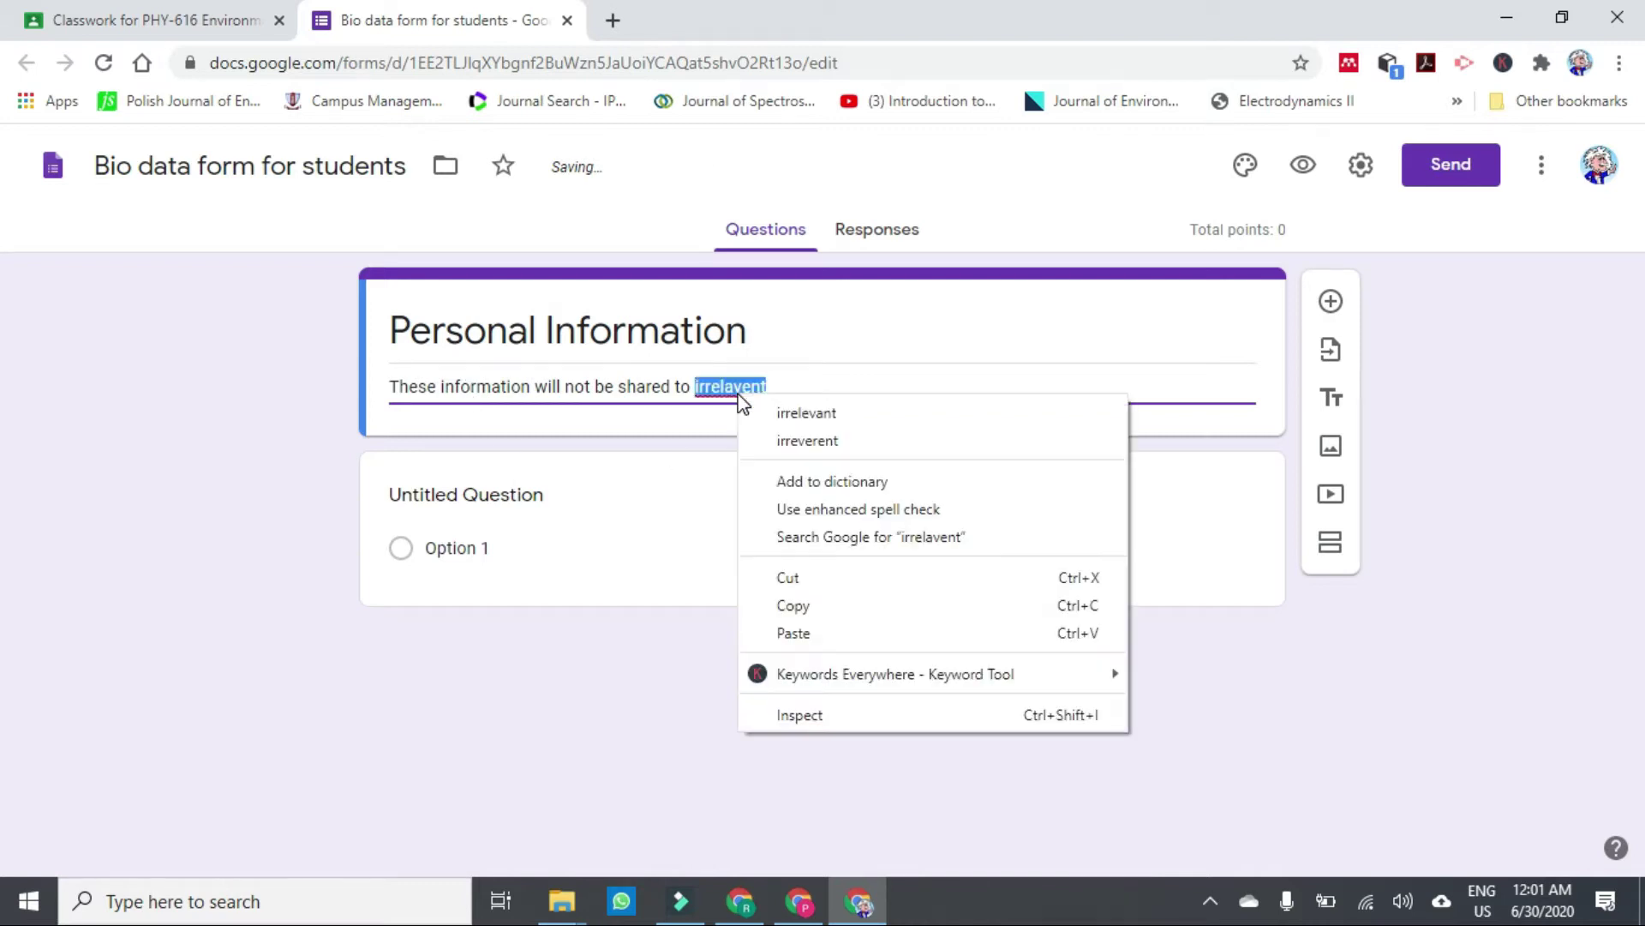
left_click(793, 409)
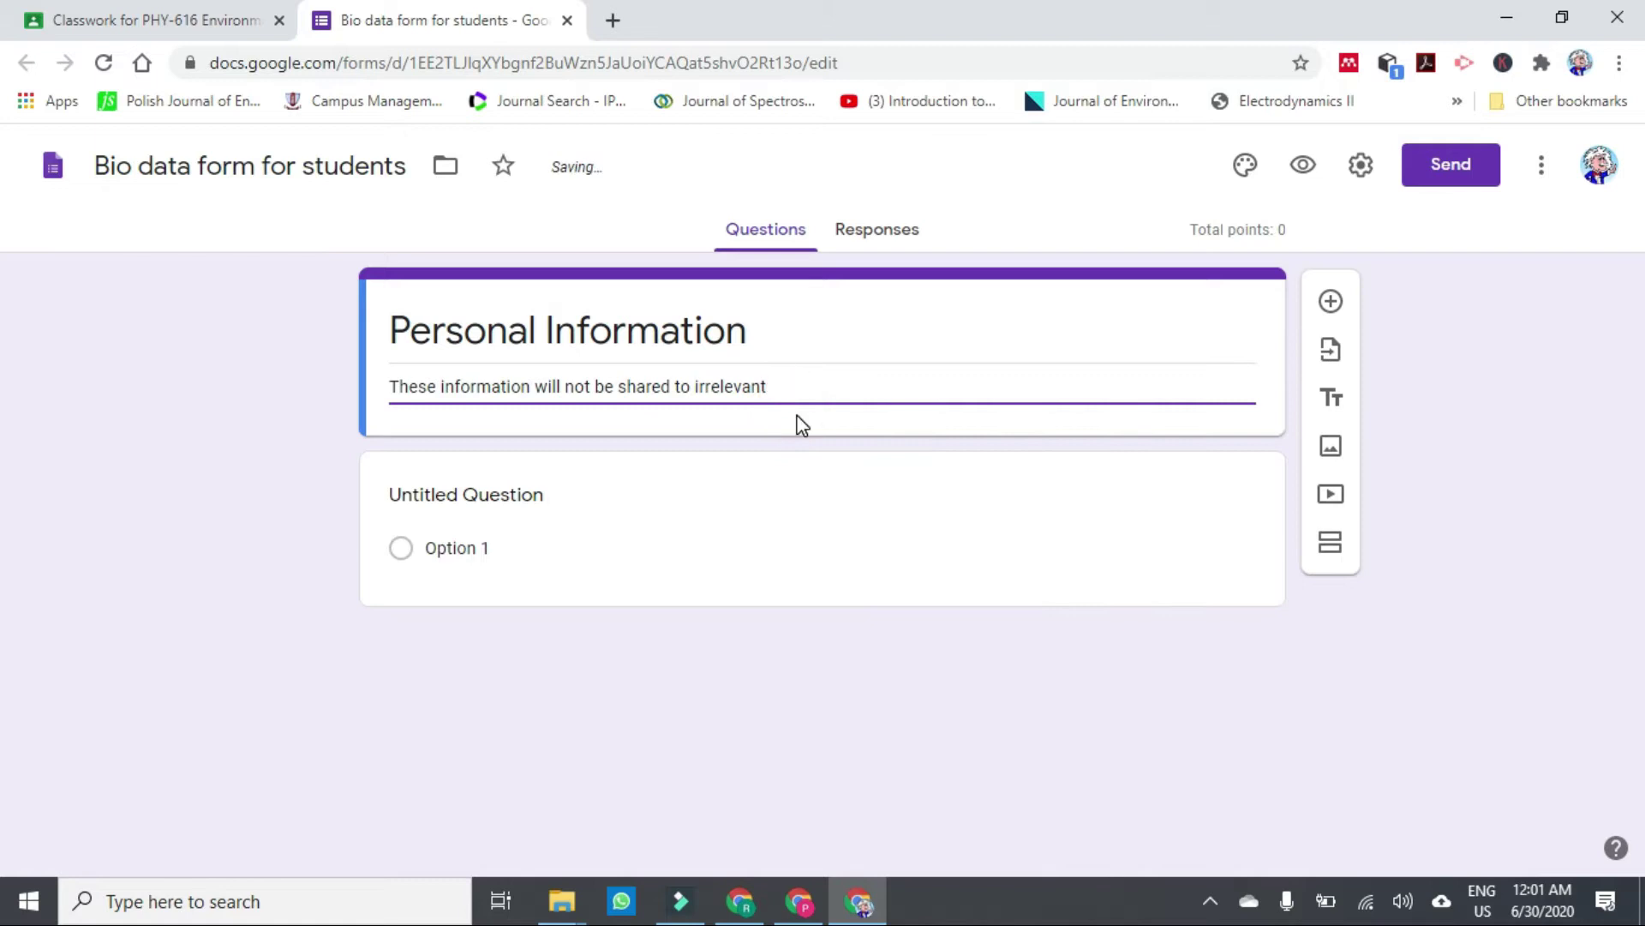
type("sons")
left_click(549, 502)
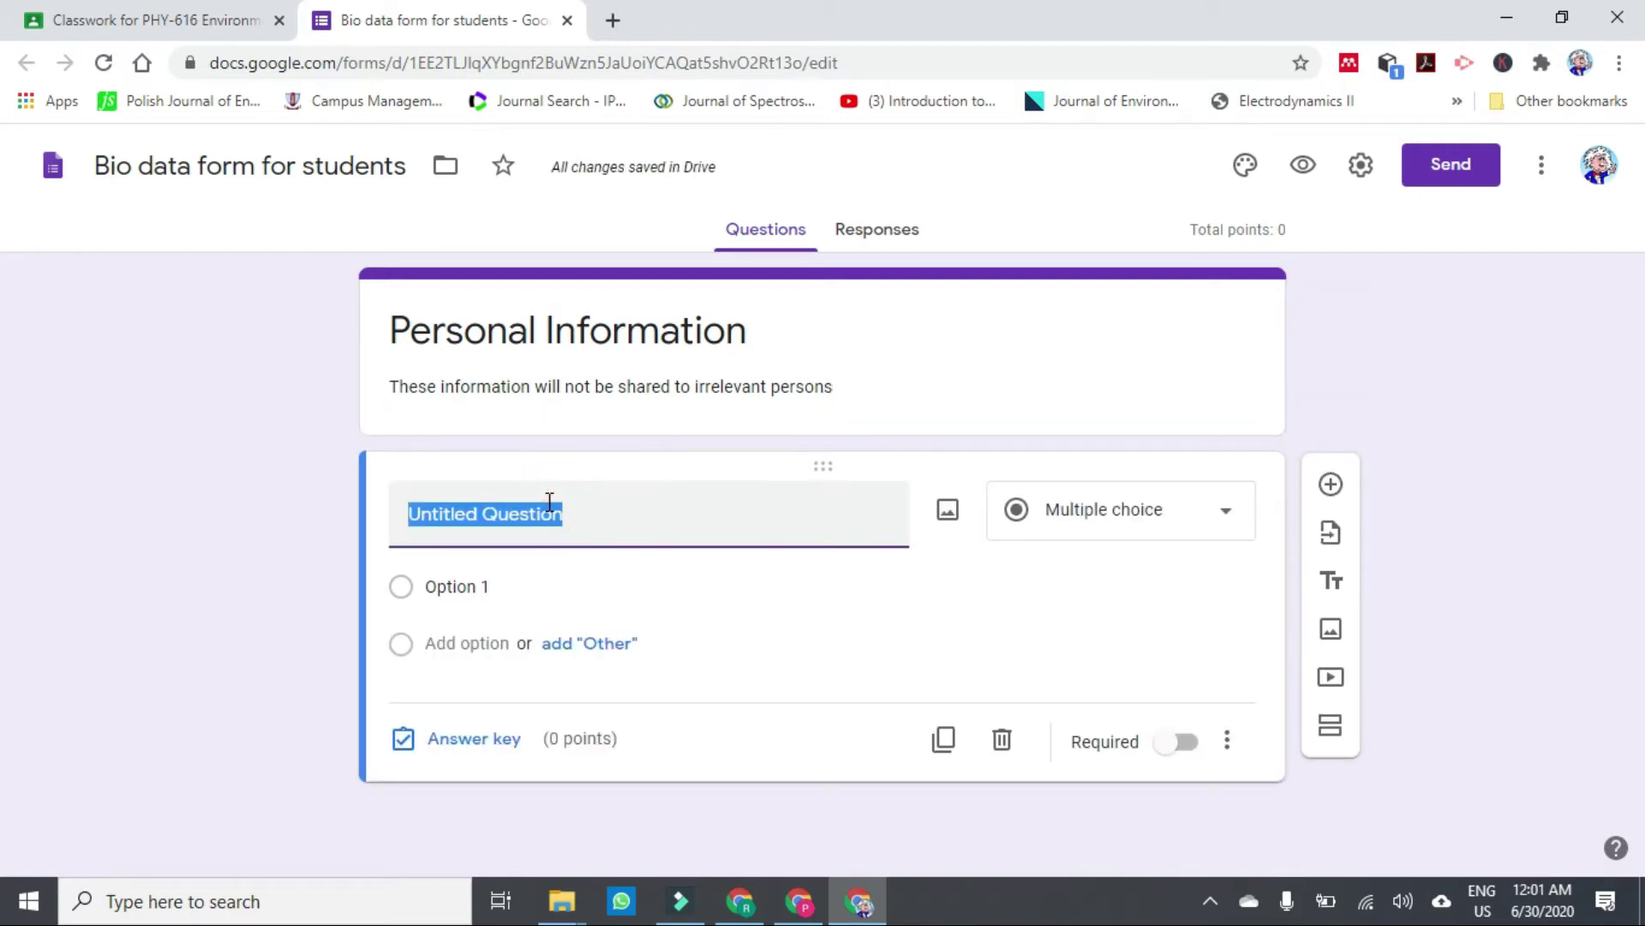
Title the first question 'Name of student:'.
type("N")
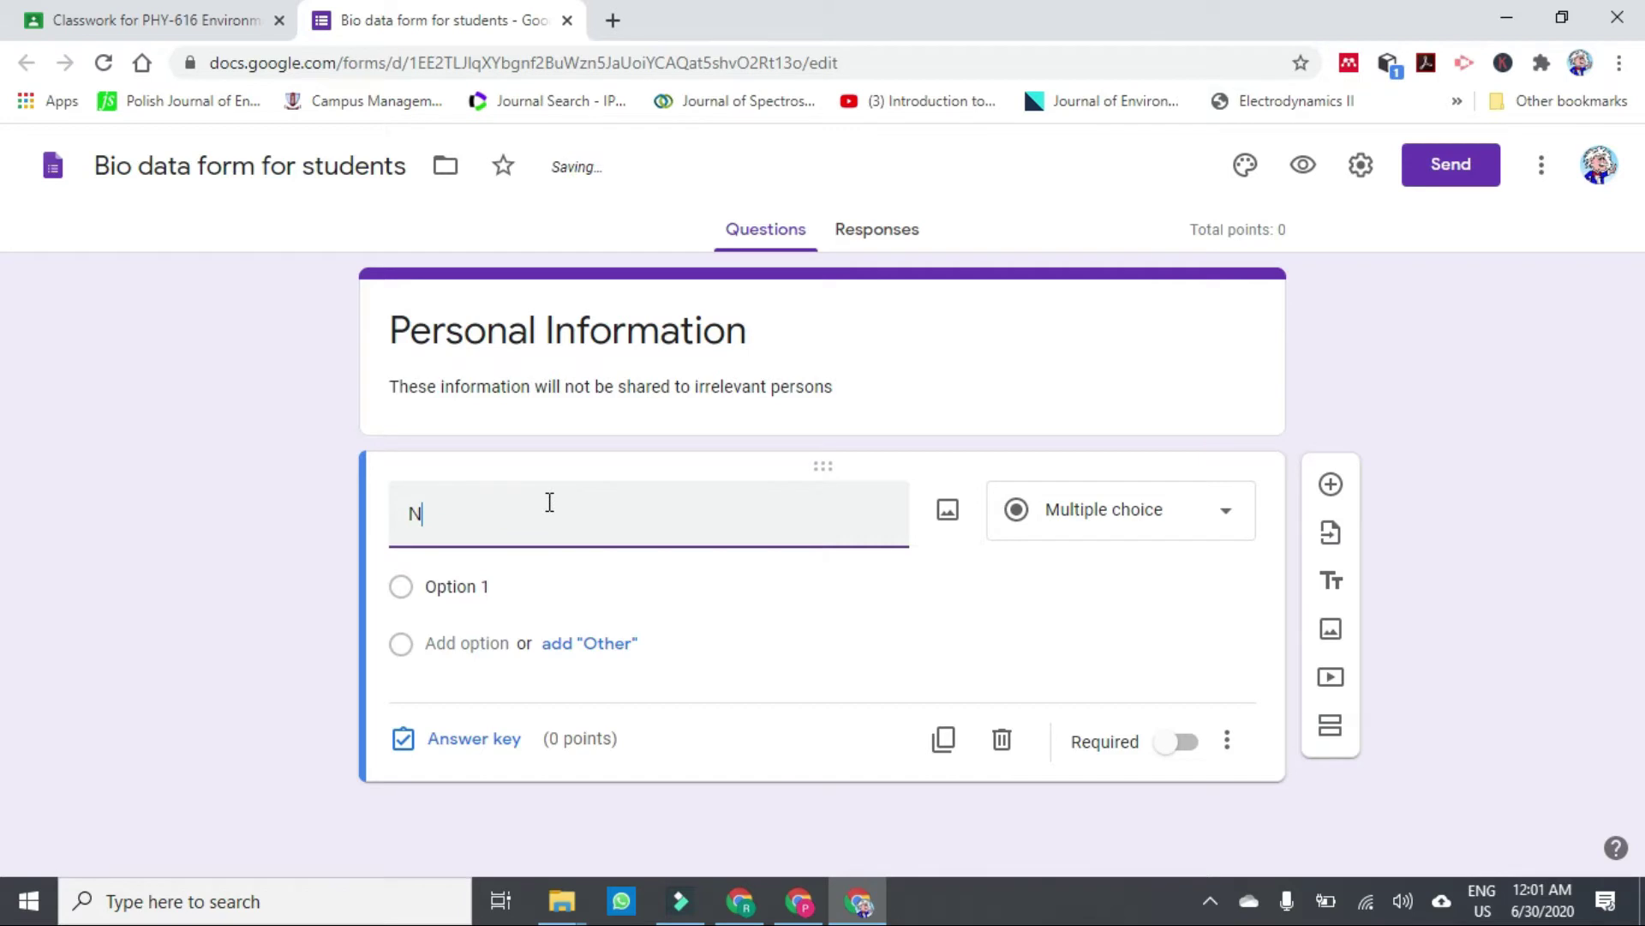
type("ame o")
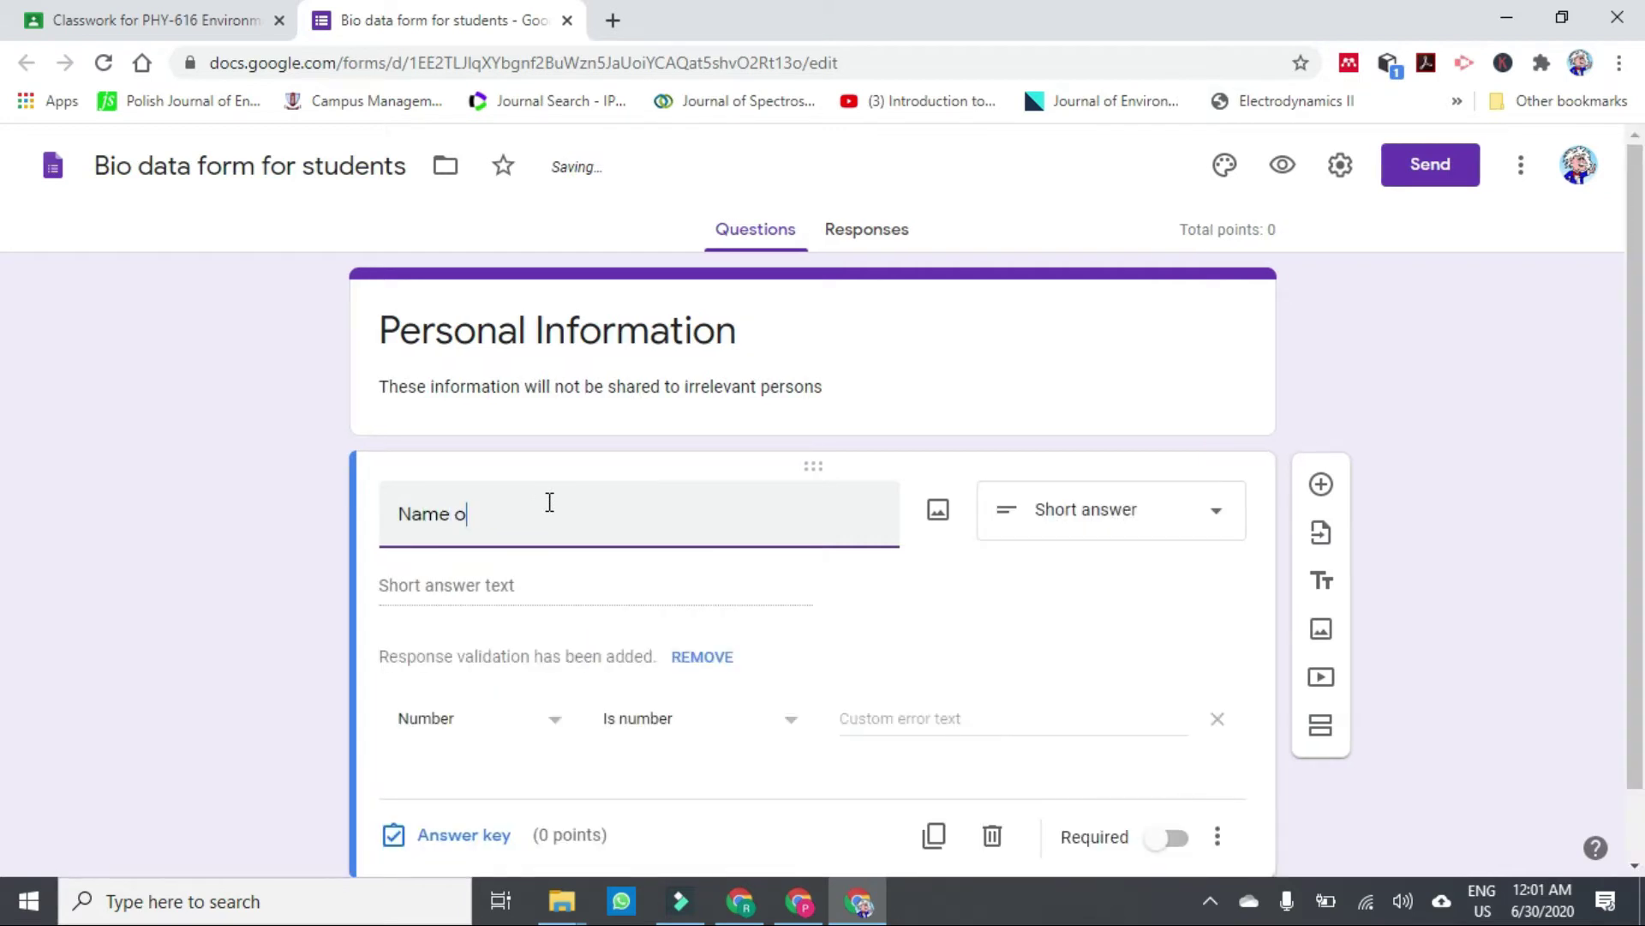
key("BackSpace")
type("f s")
key("BackSpace")
type("of student")
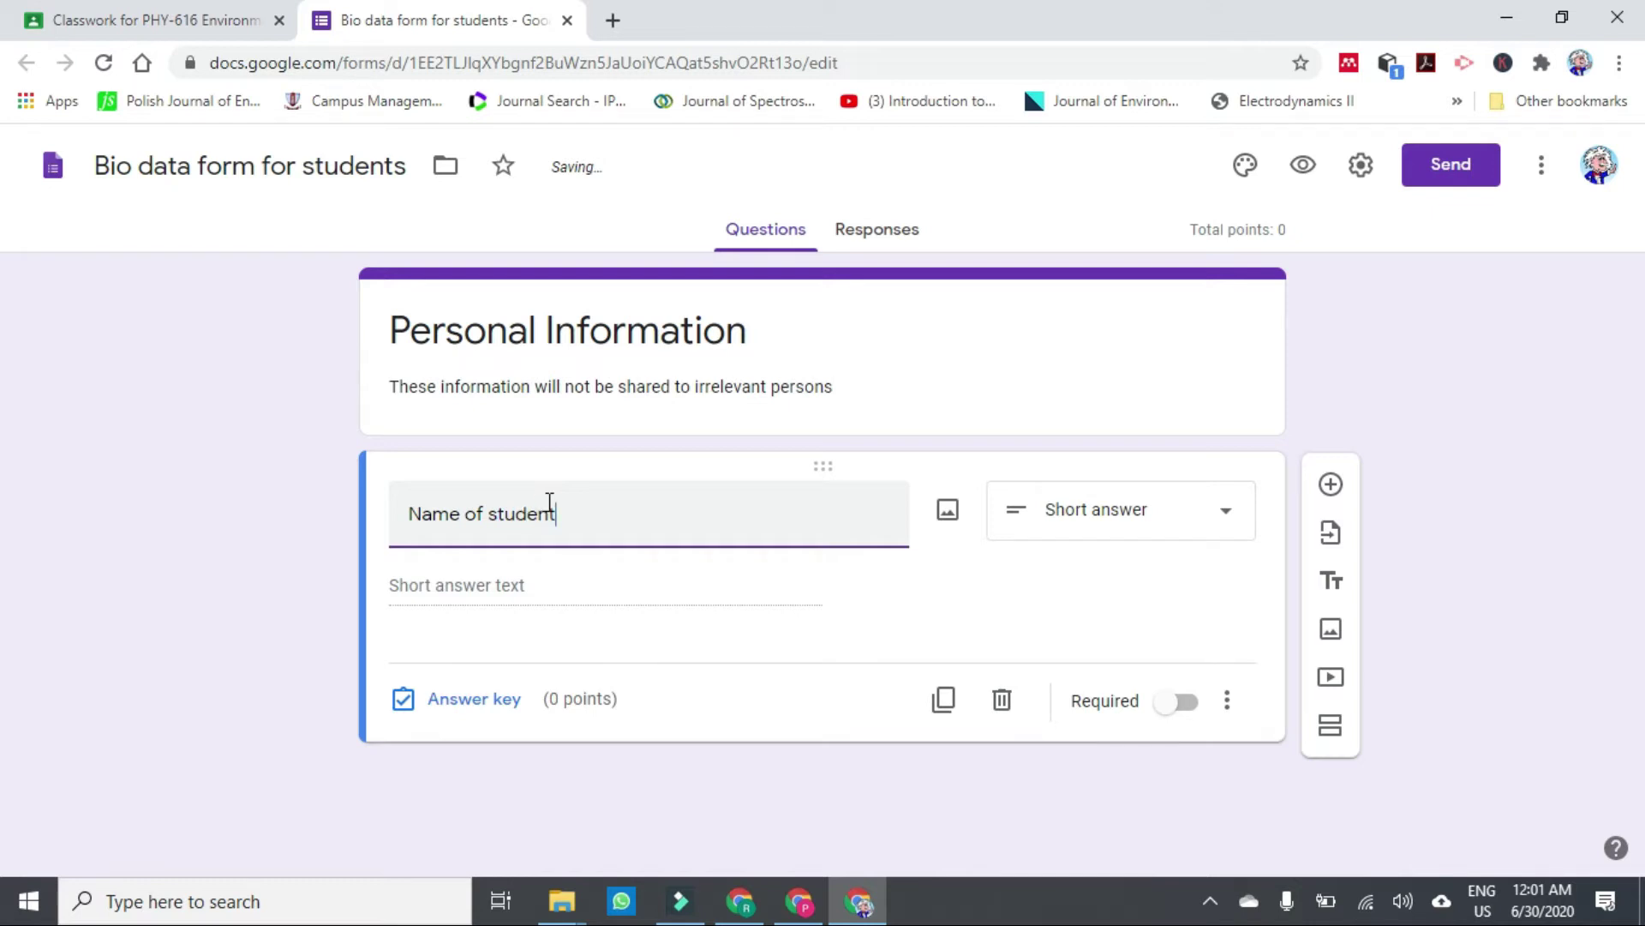
type(":")
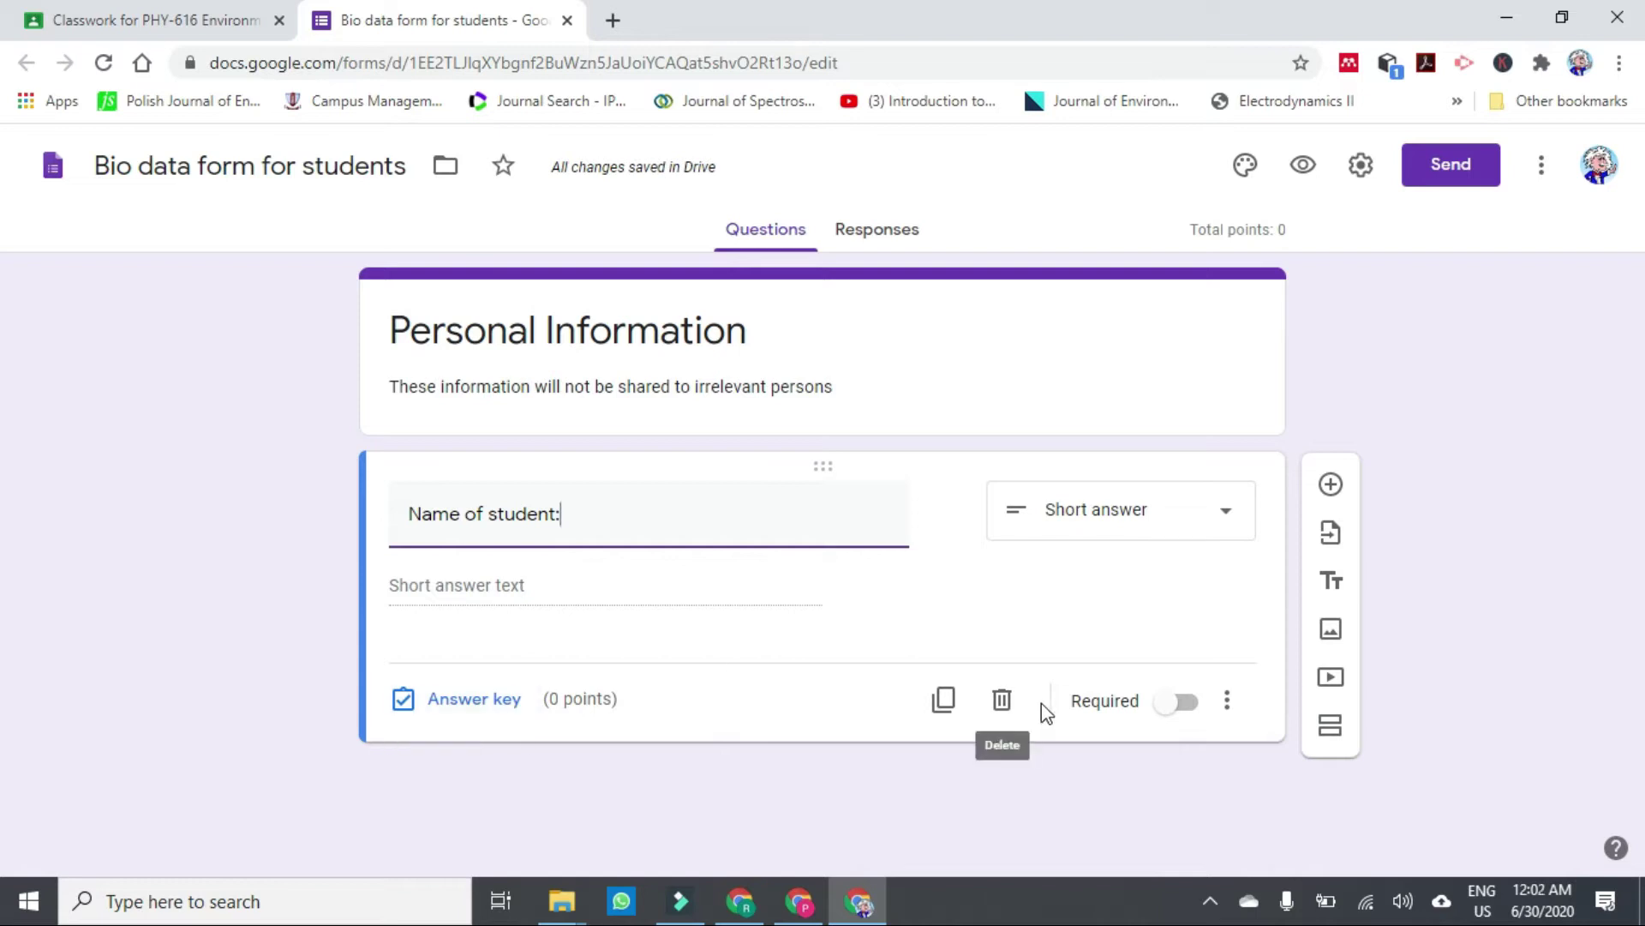
Make the name question required as a short answer and add a new question.
left_click(1195, 708)
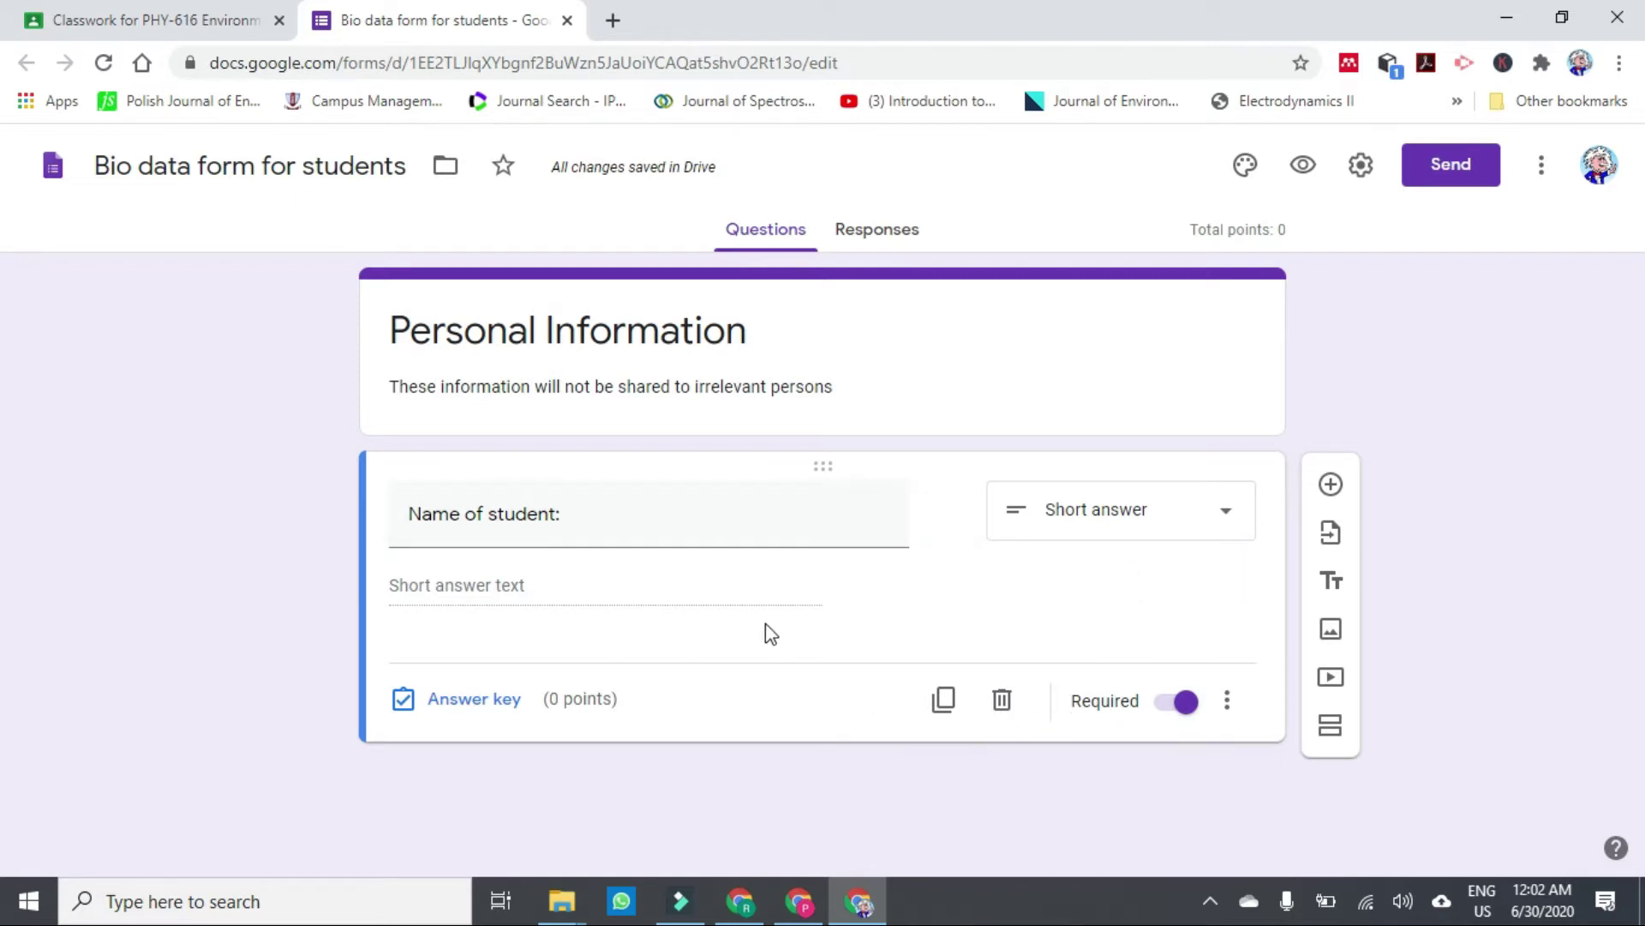
left_click(1228, 523)
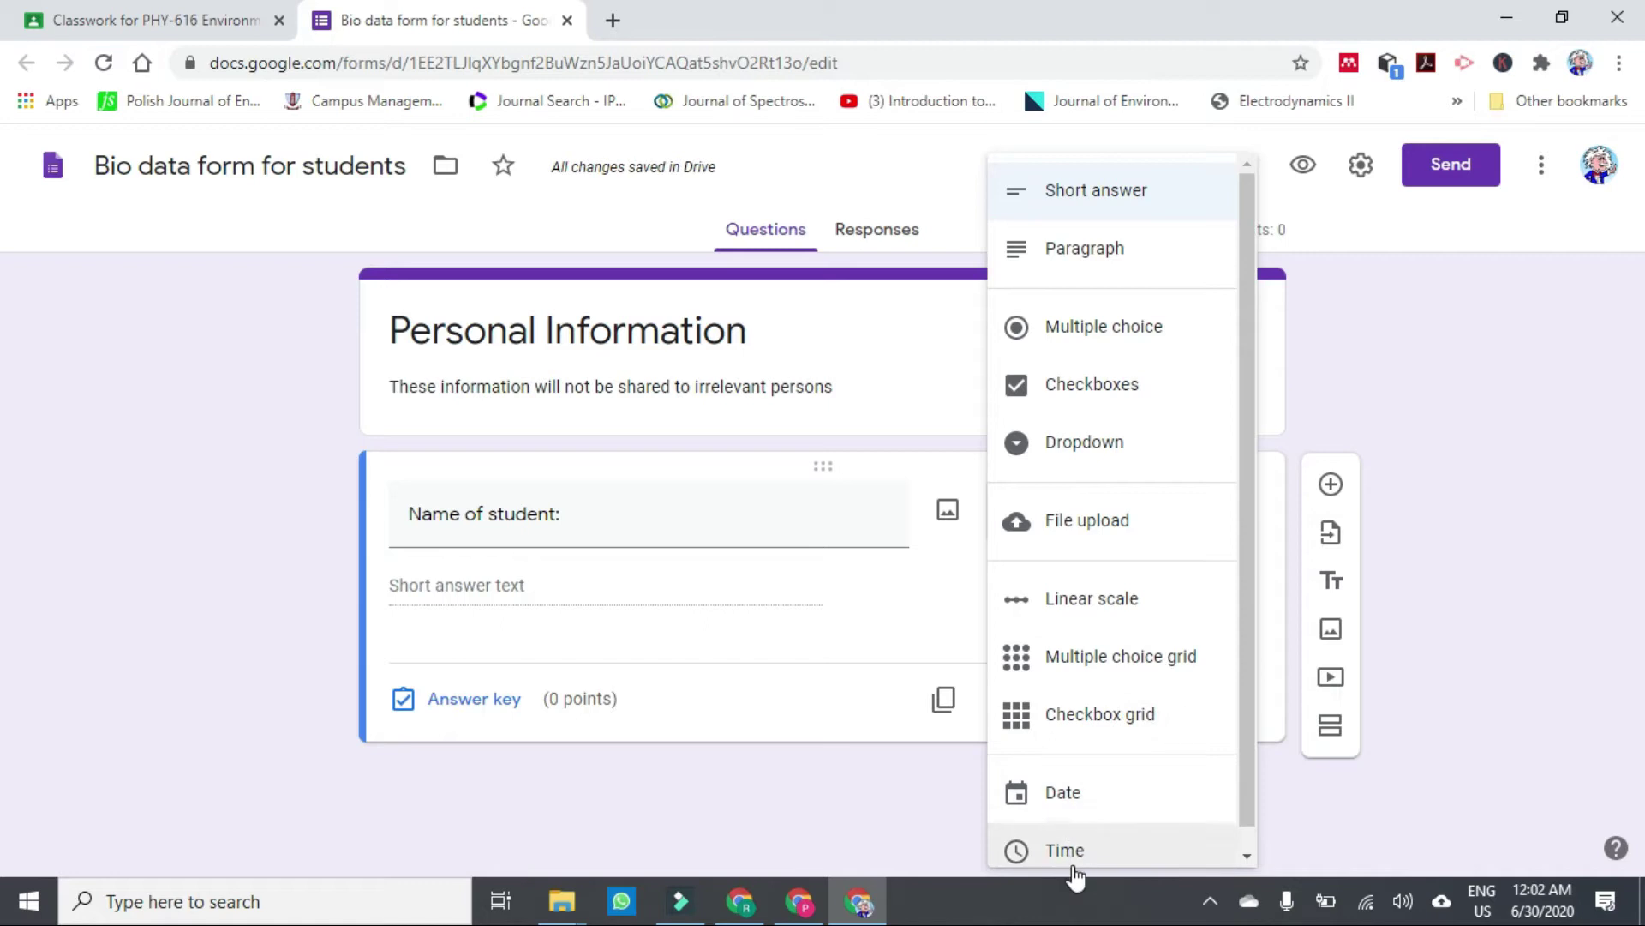
left_click(1400, 437)
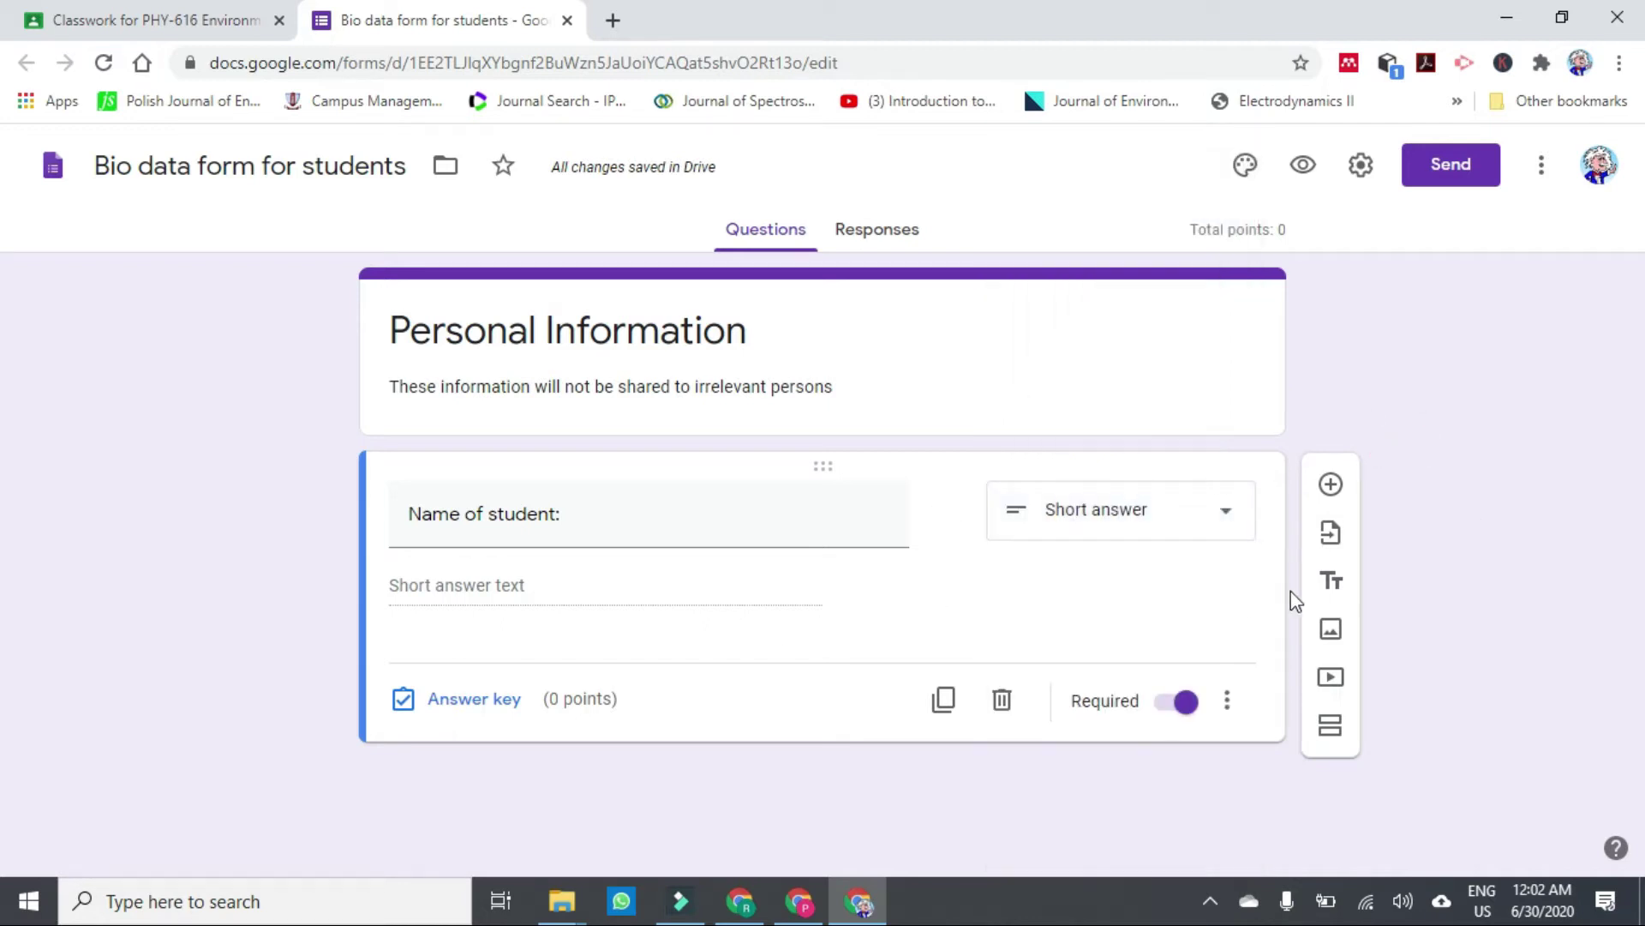
left_click(1330, 486)
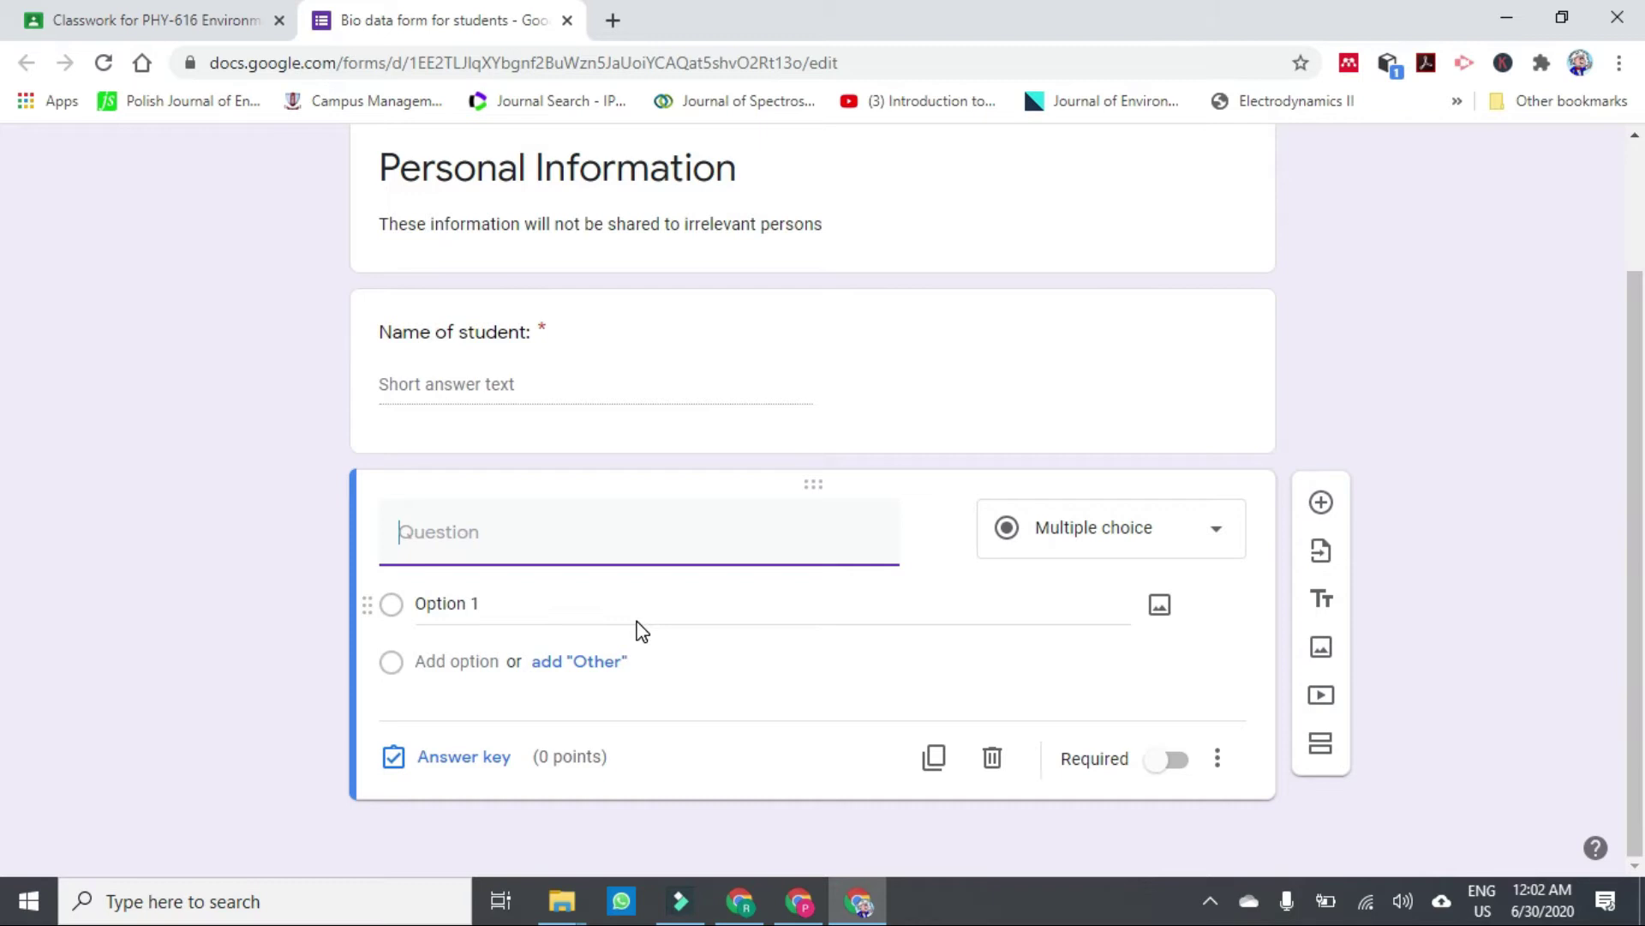
Add a required 'Father's Name' question, followed by a new question titled 'Semester'.
type("Father")
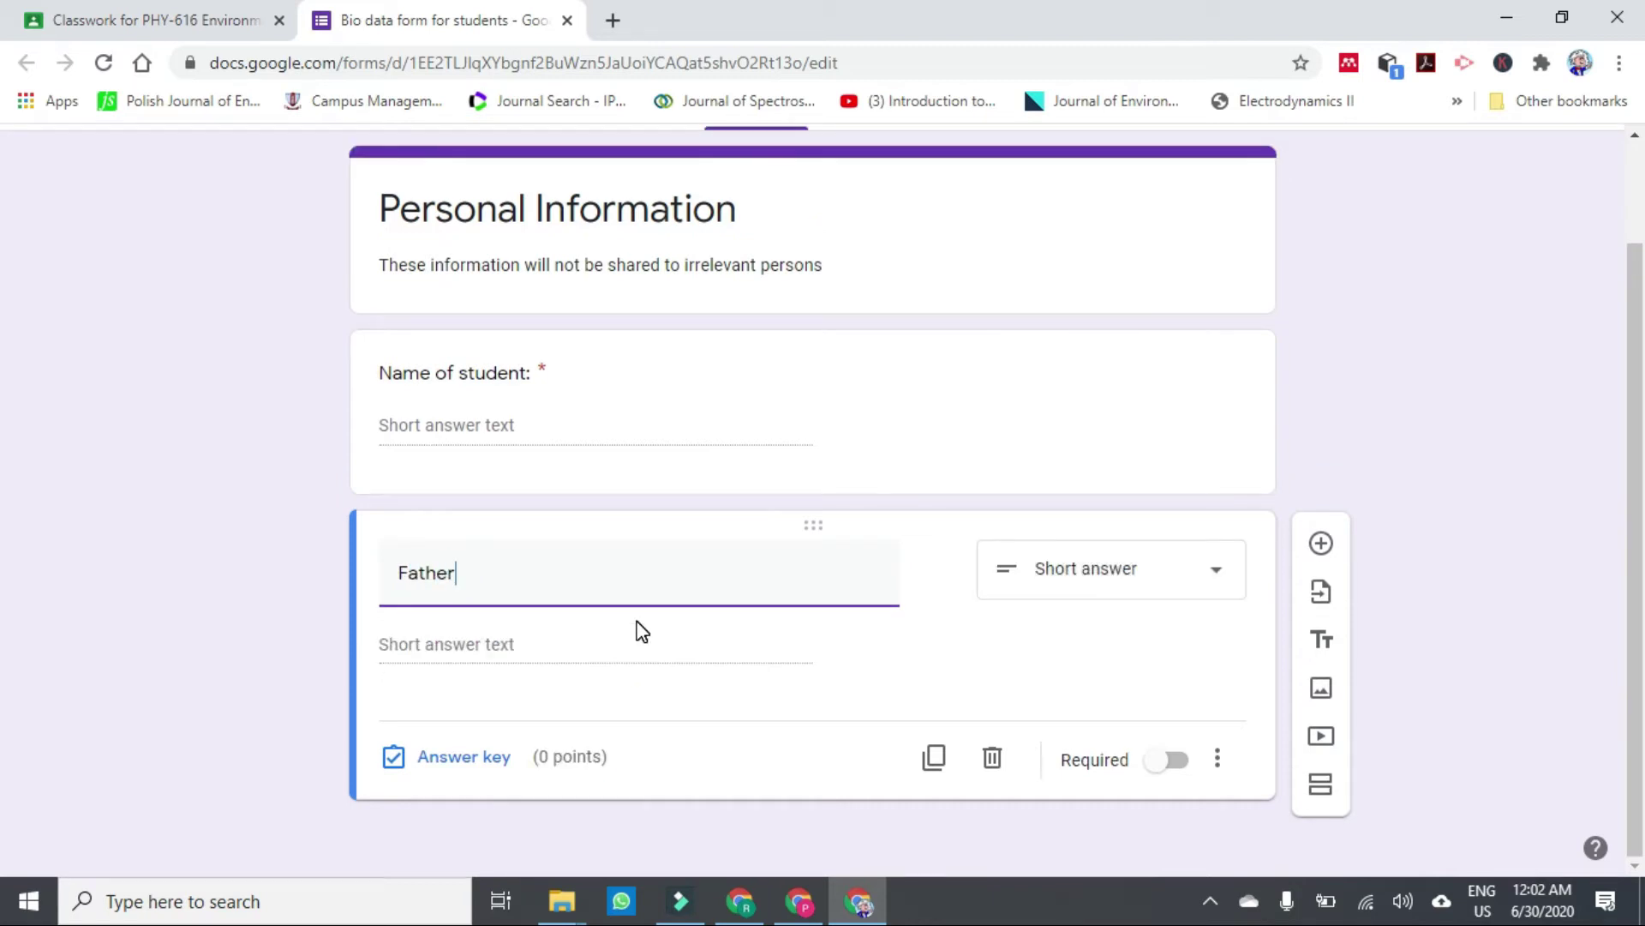
type("'s N")
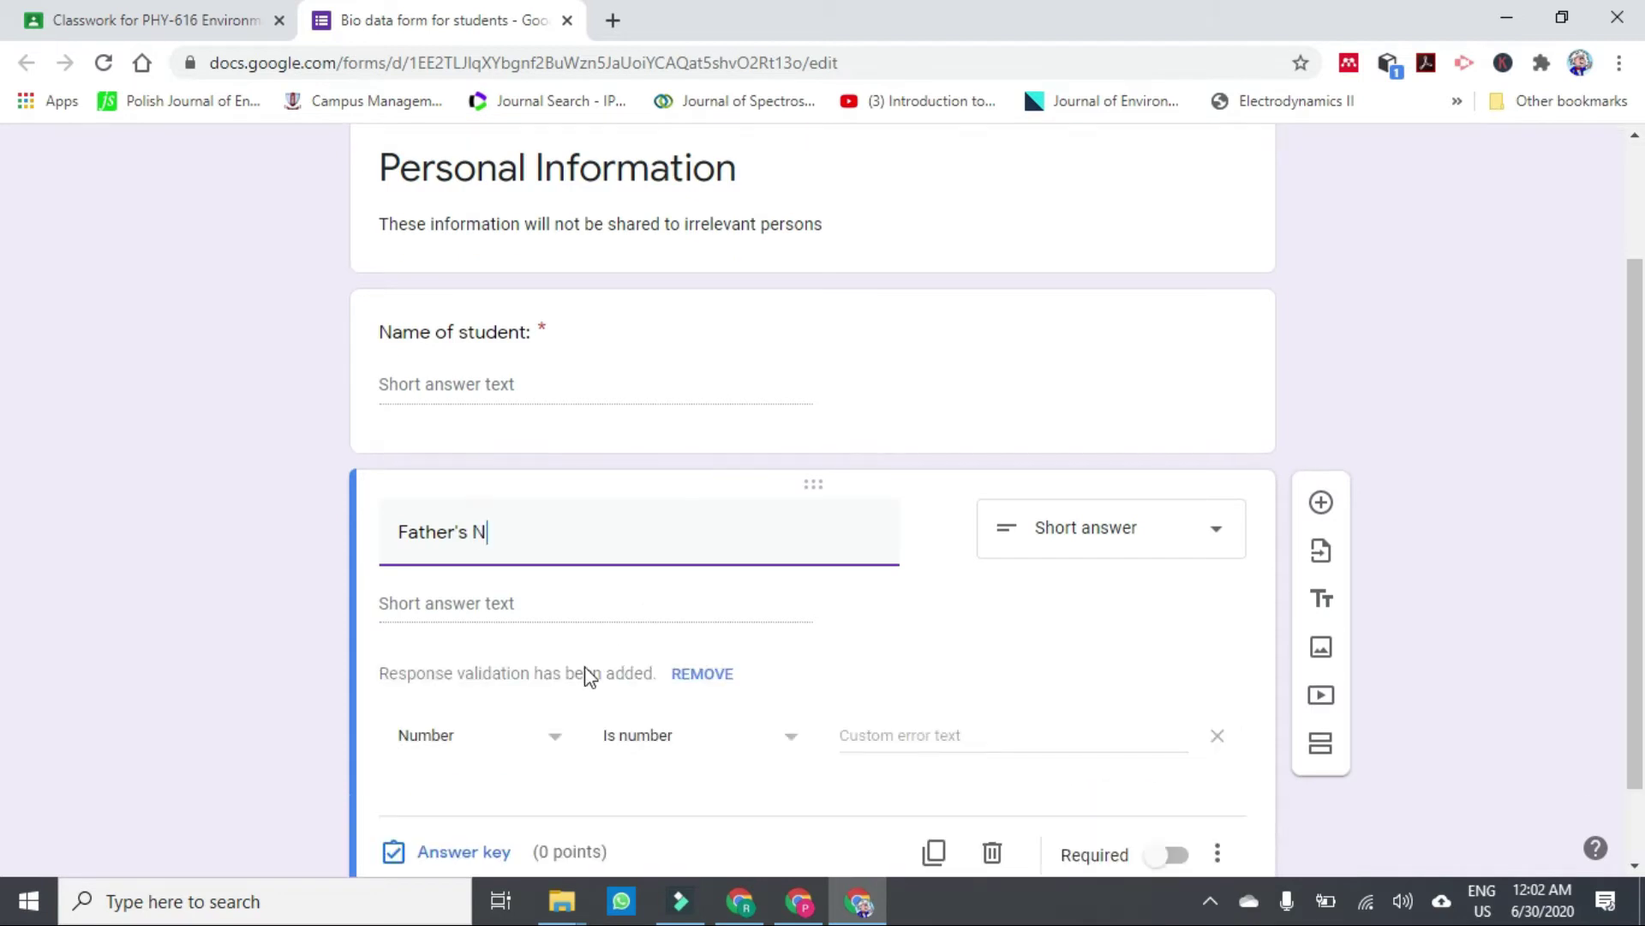
type("er")
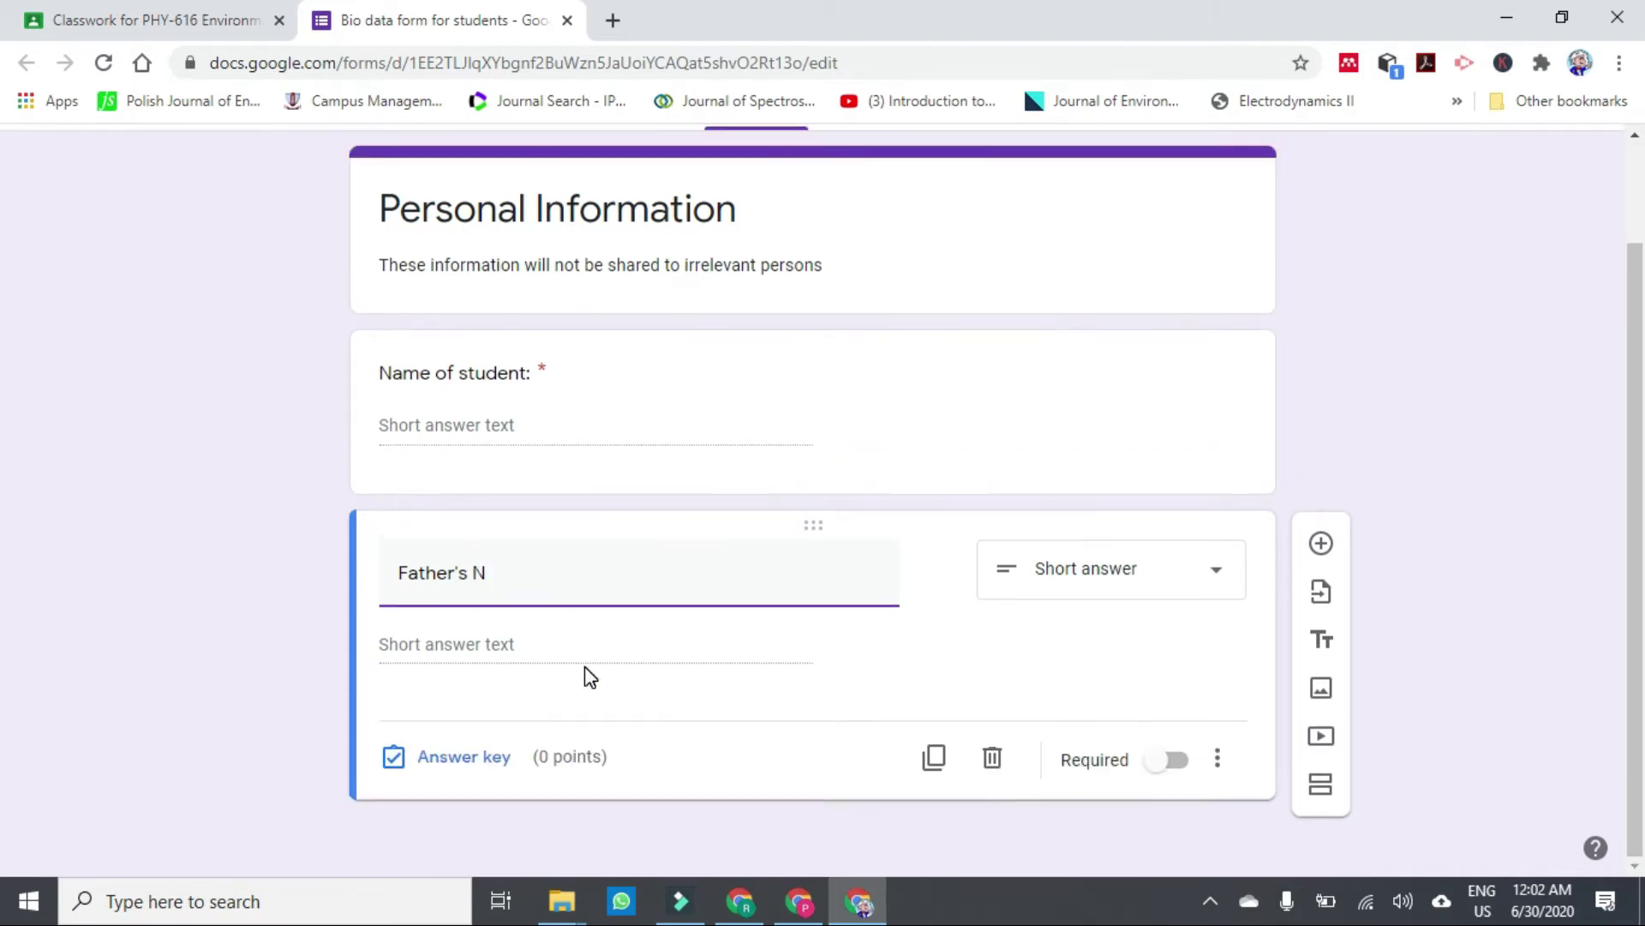
type("M")
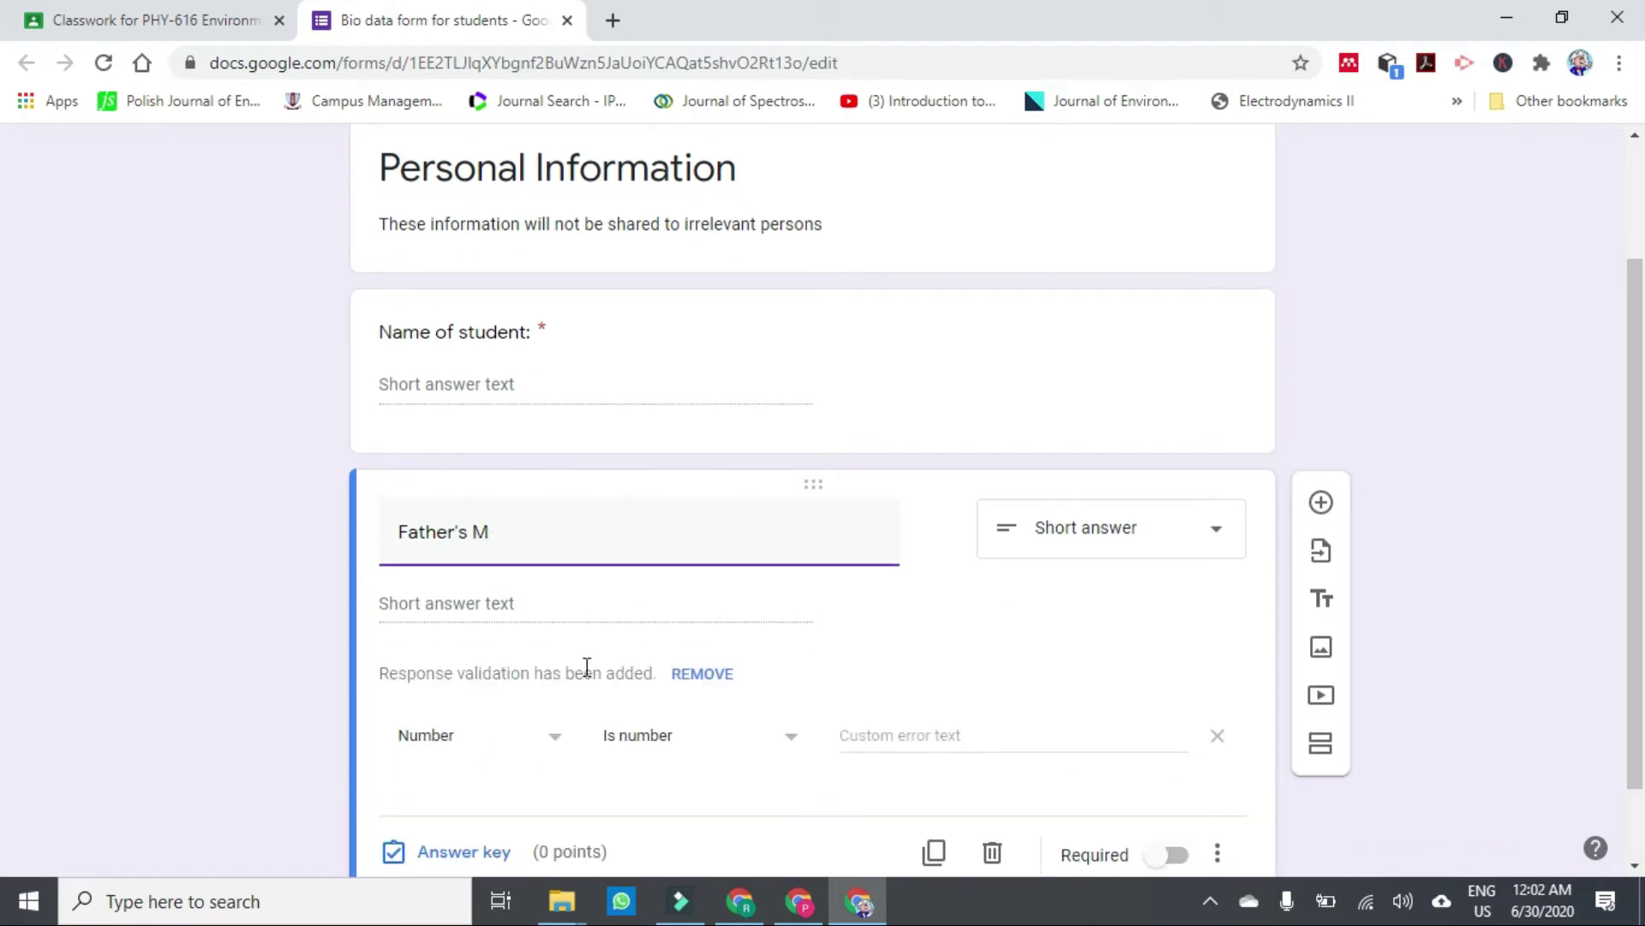
type("aName")
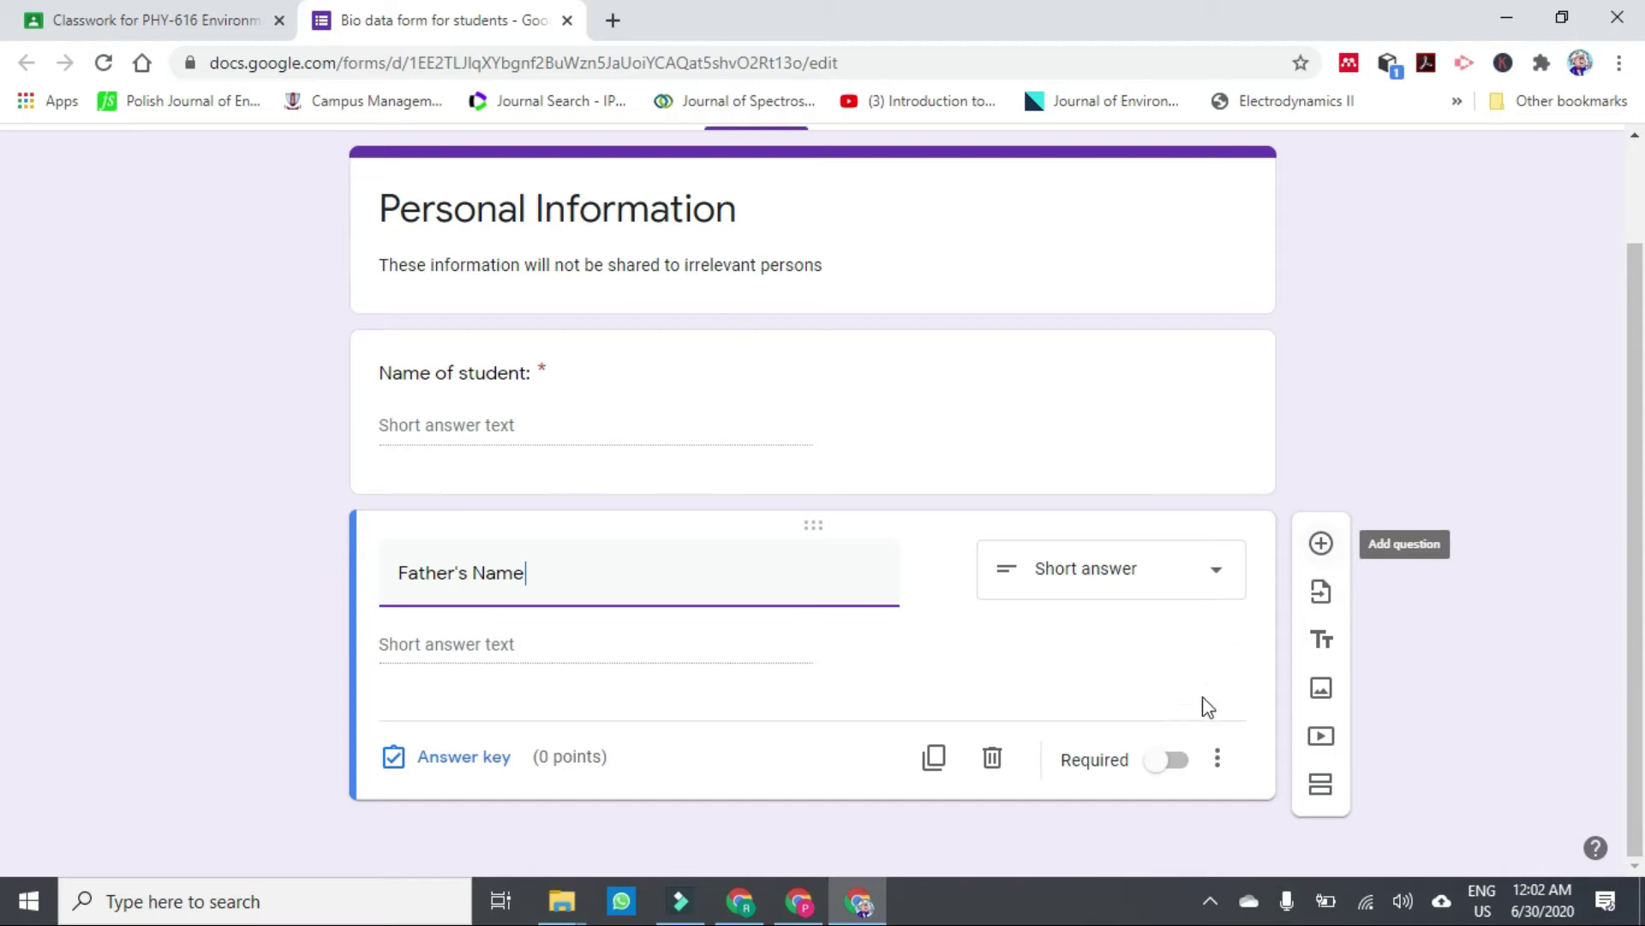
left_click(1179, 762)
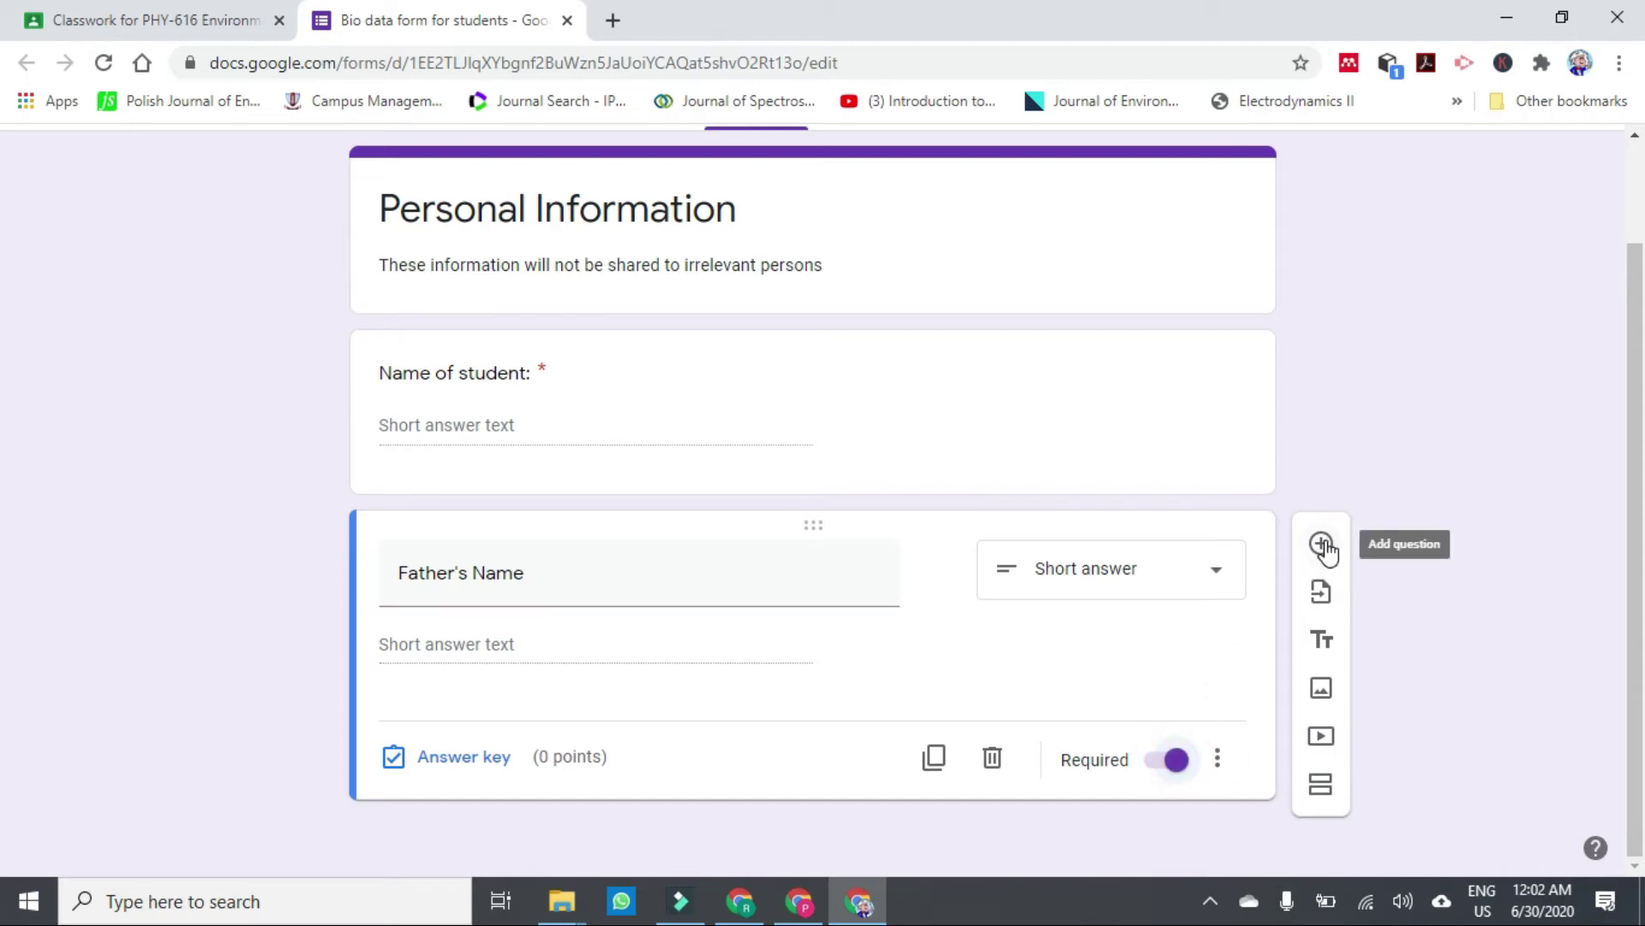
left_click(1321, 542)
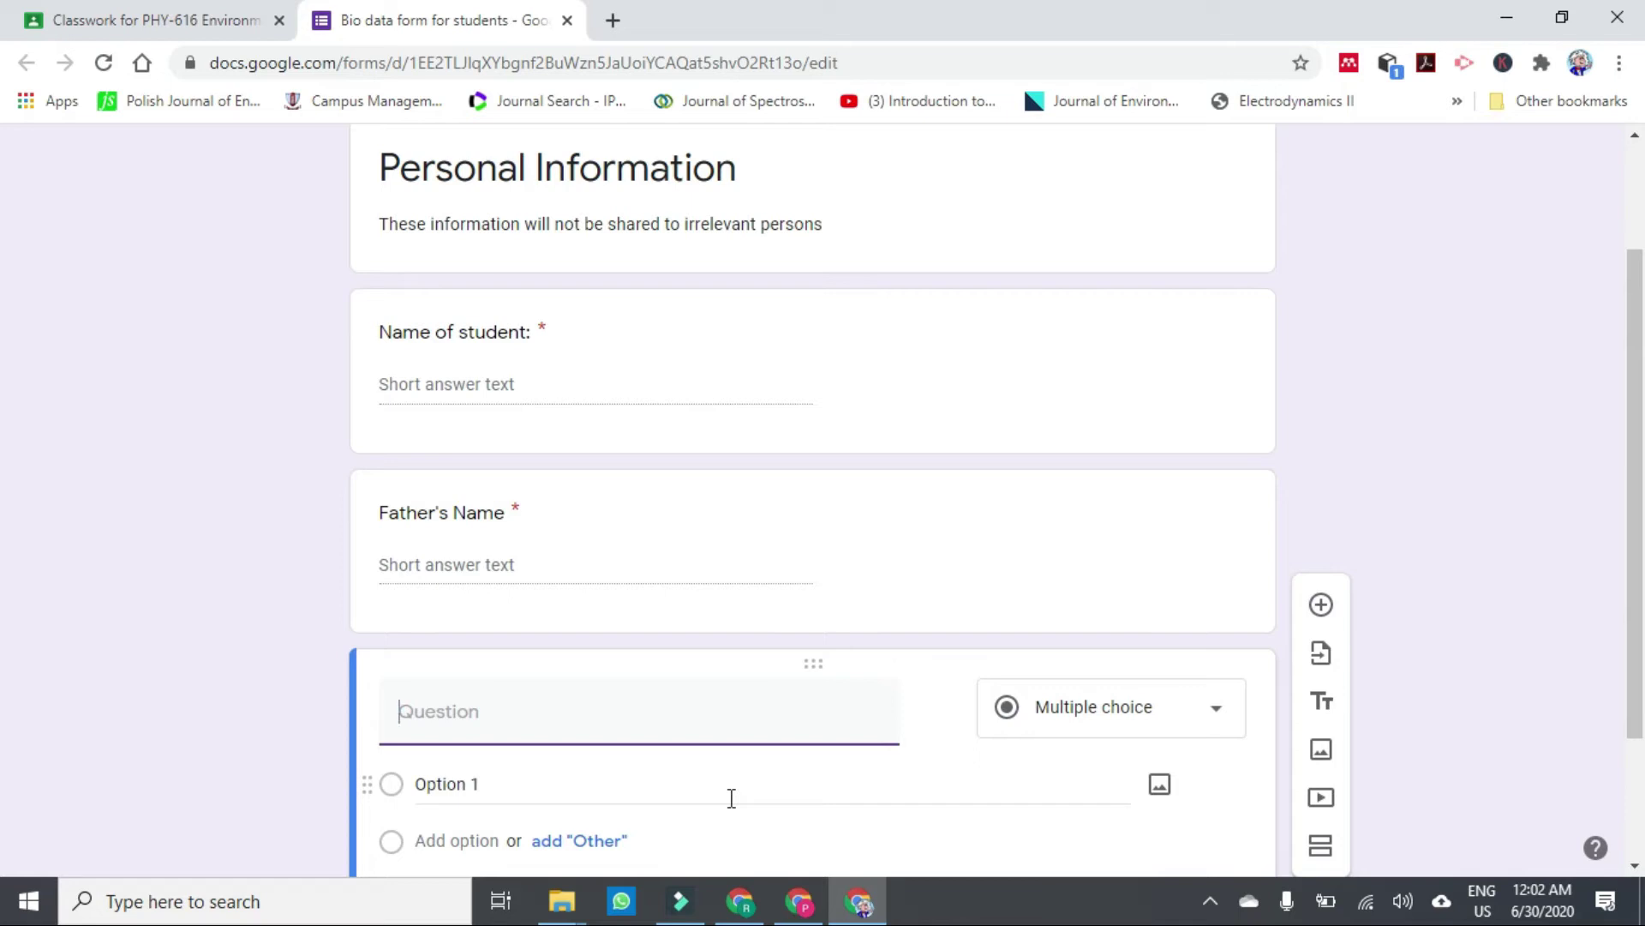
type("Semester")
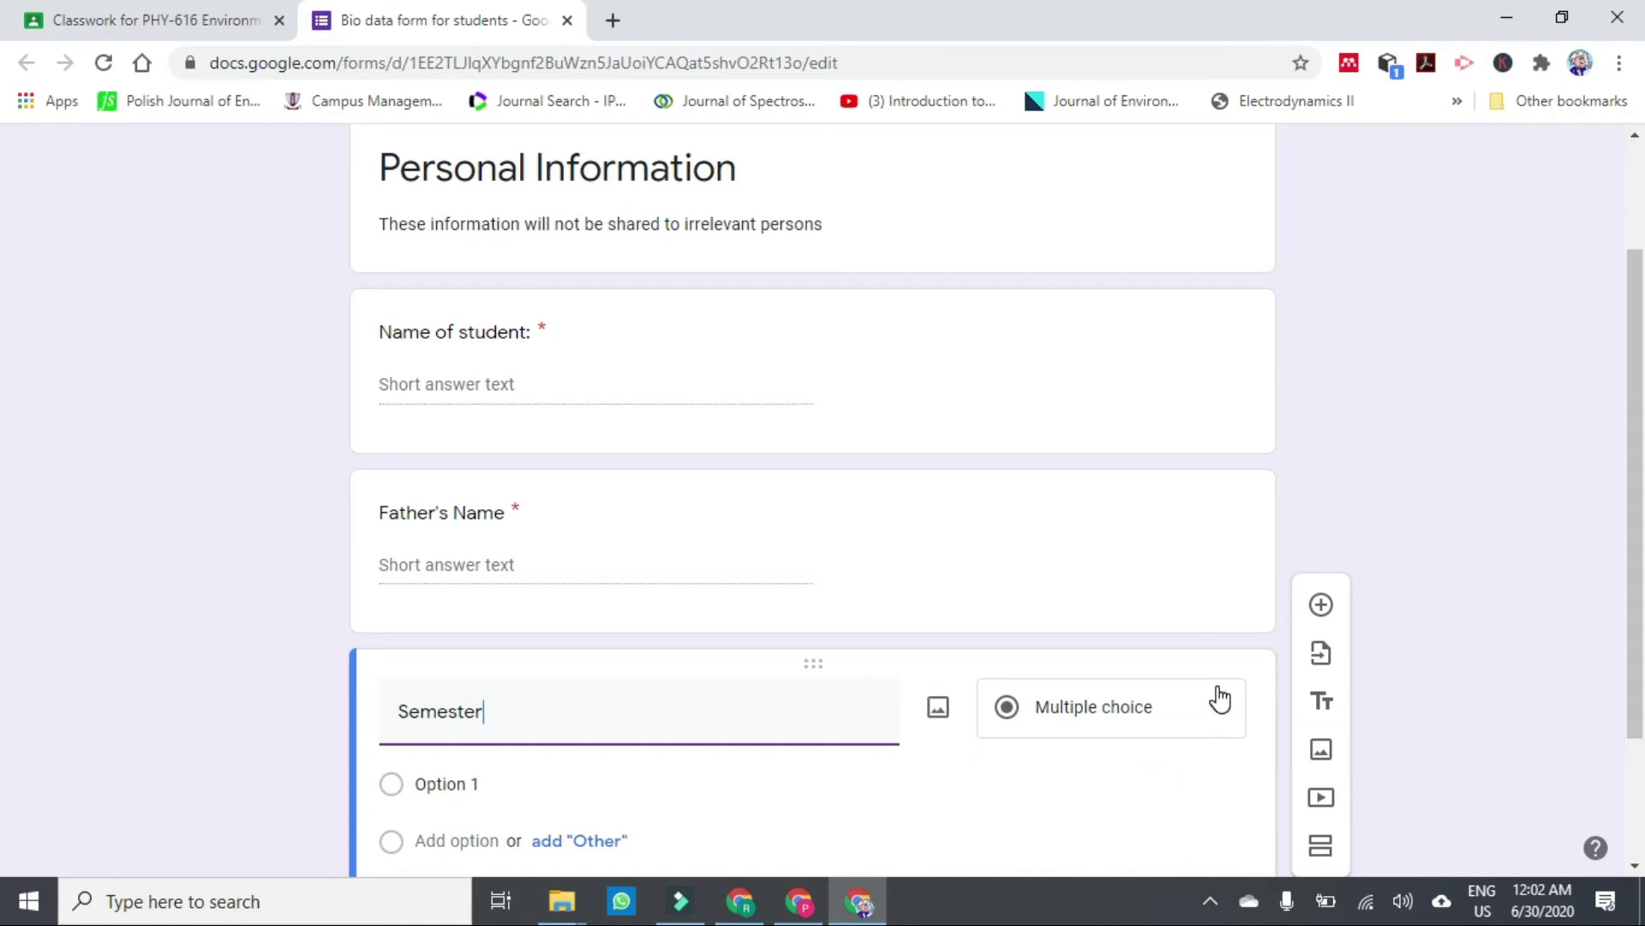
left_click(1221, 715)
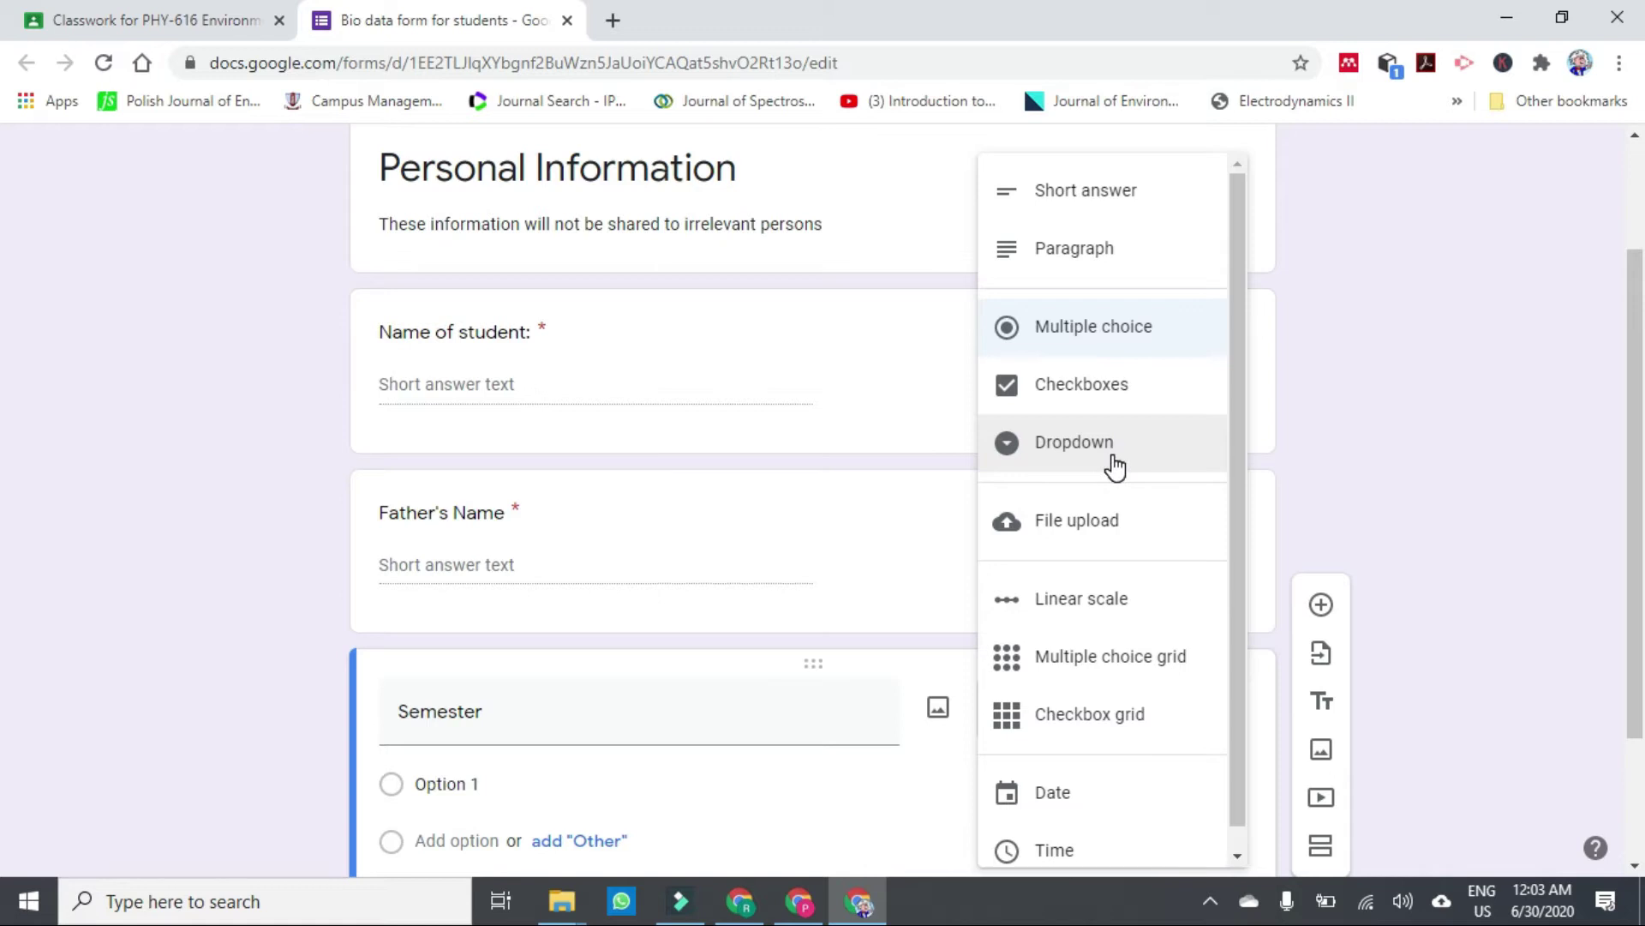
Make Semester a dropdown with choices First, Second, Third and Fourth.
left_click(1082, 454)
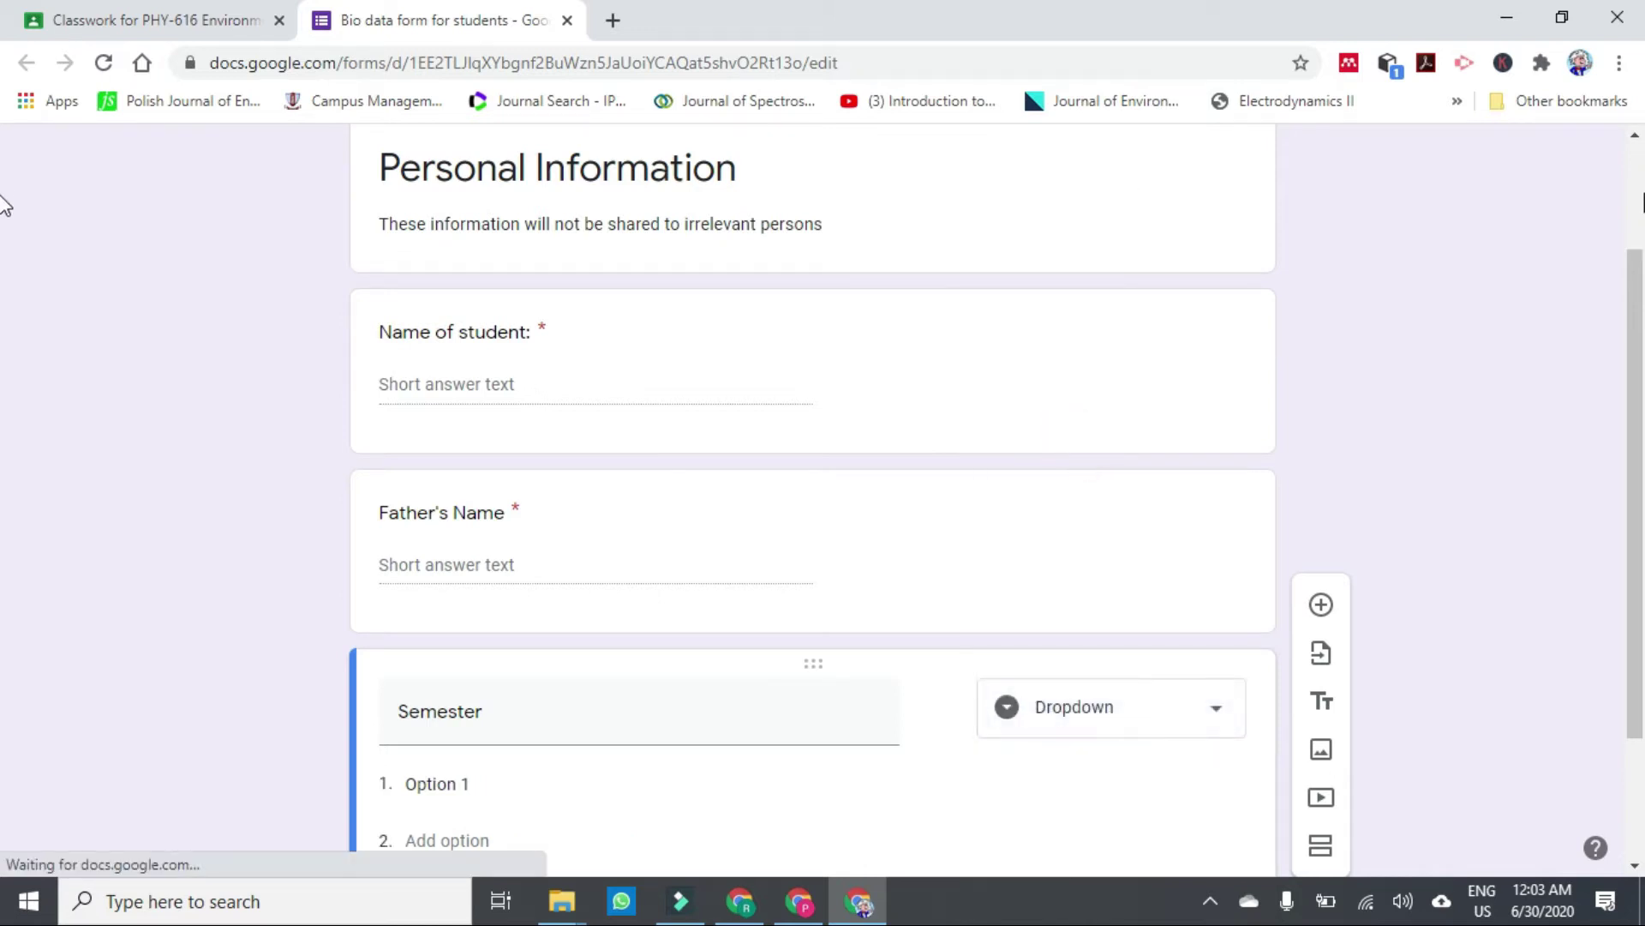
left_click_drag(1624, 300, 1618, 523)
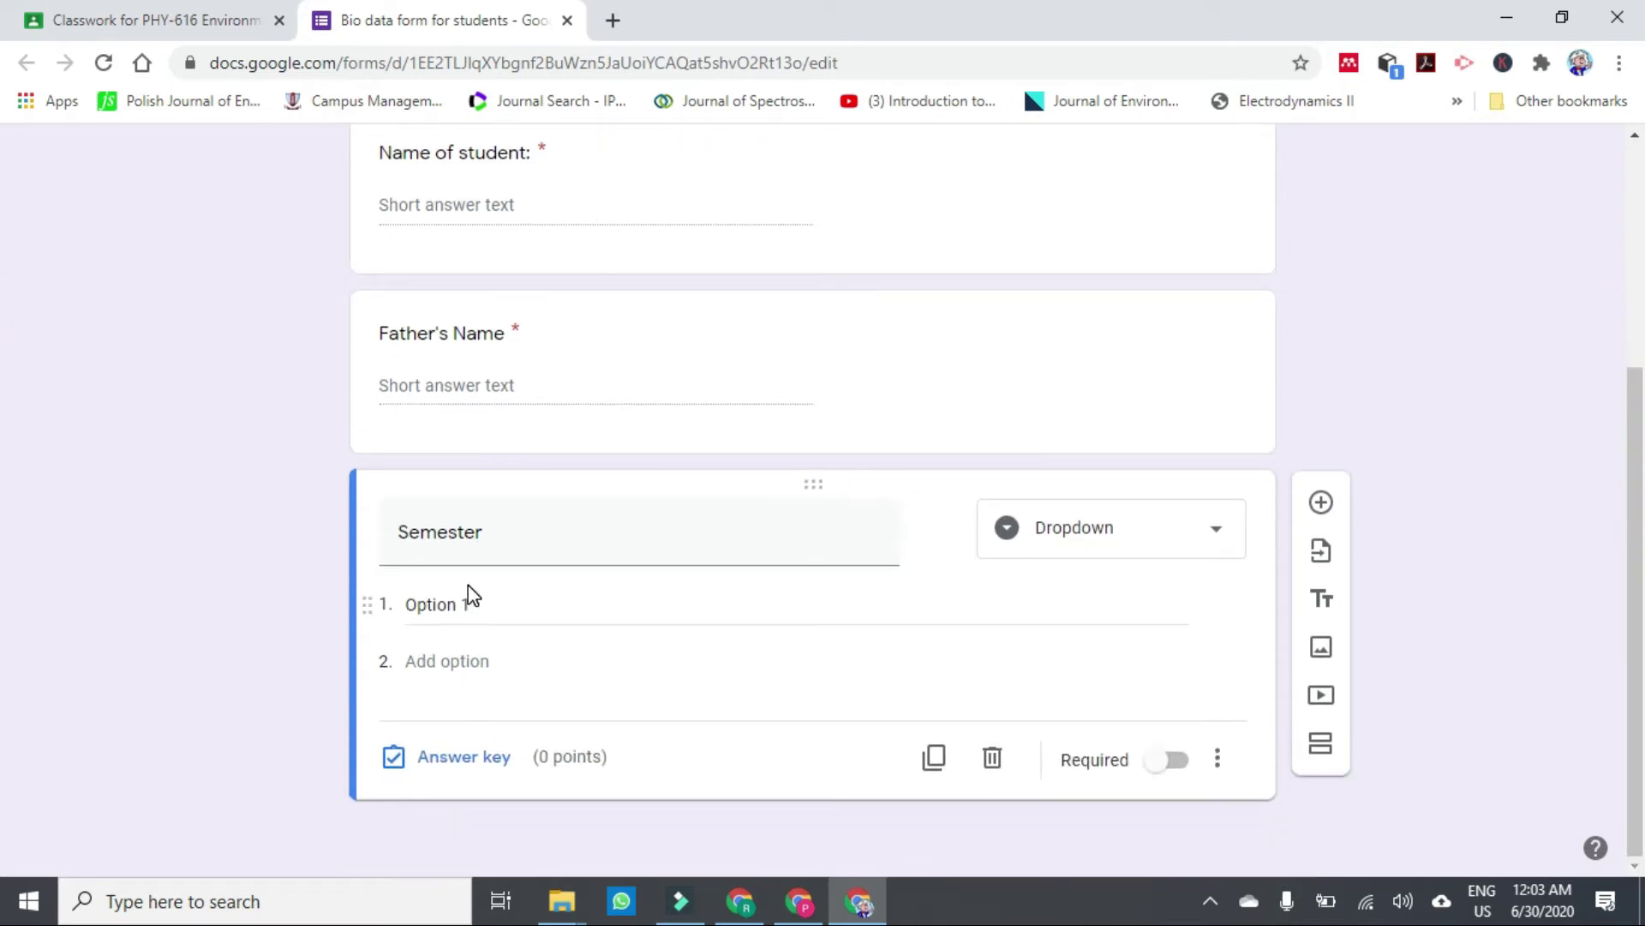
left_click(477, 610)
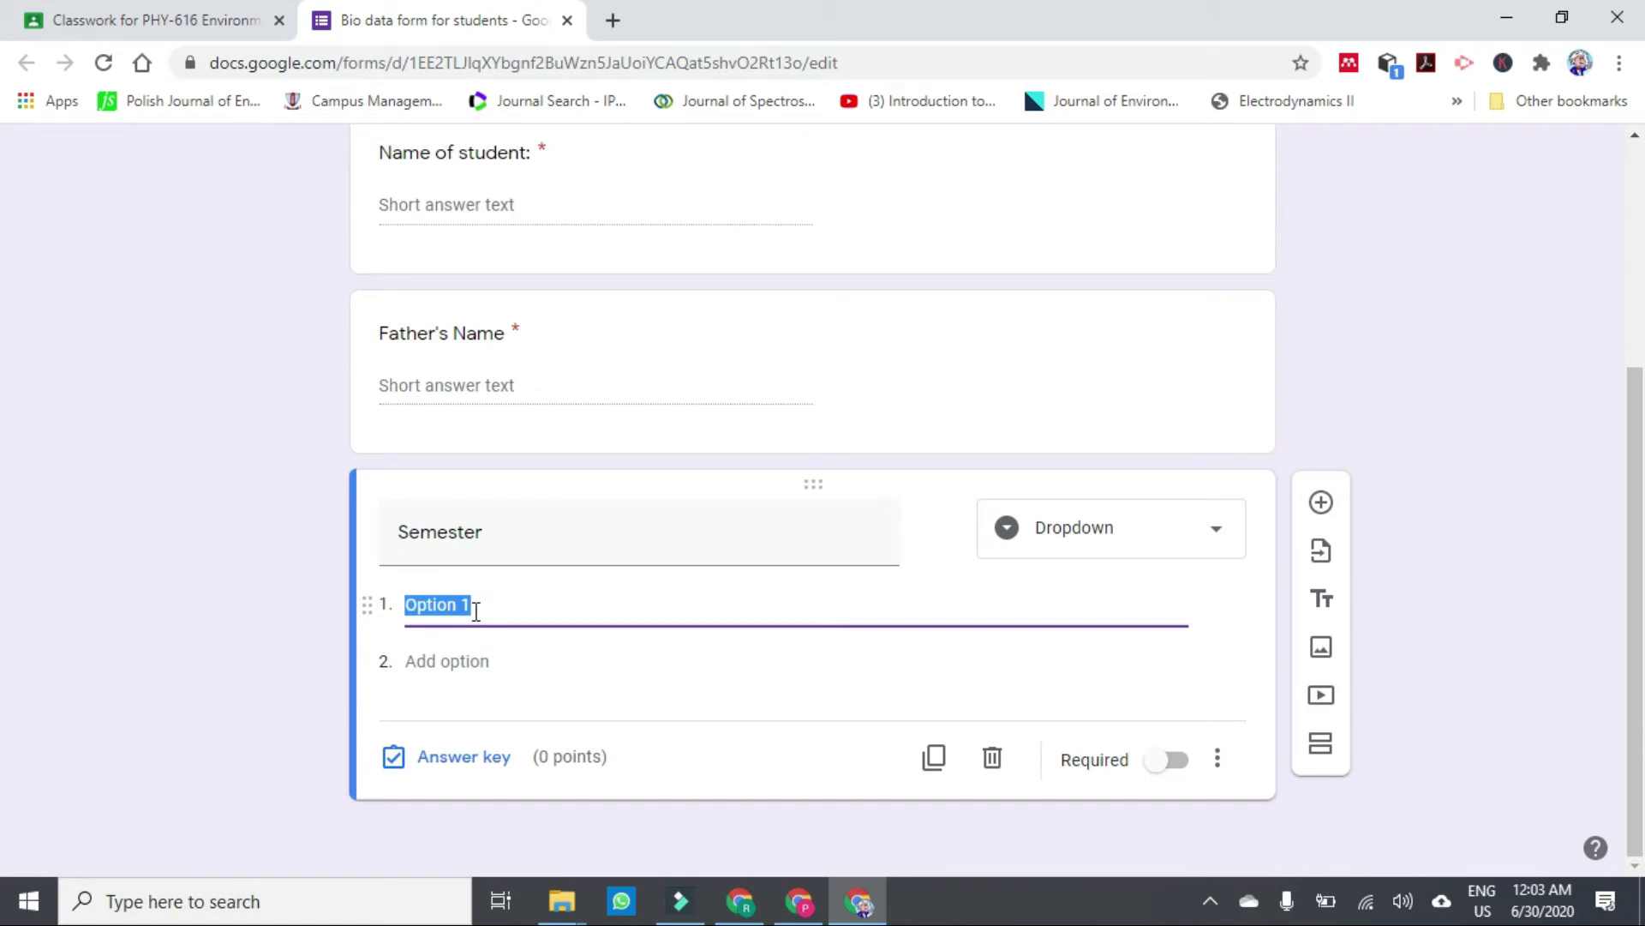
type("First")
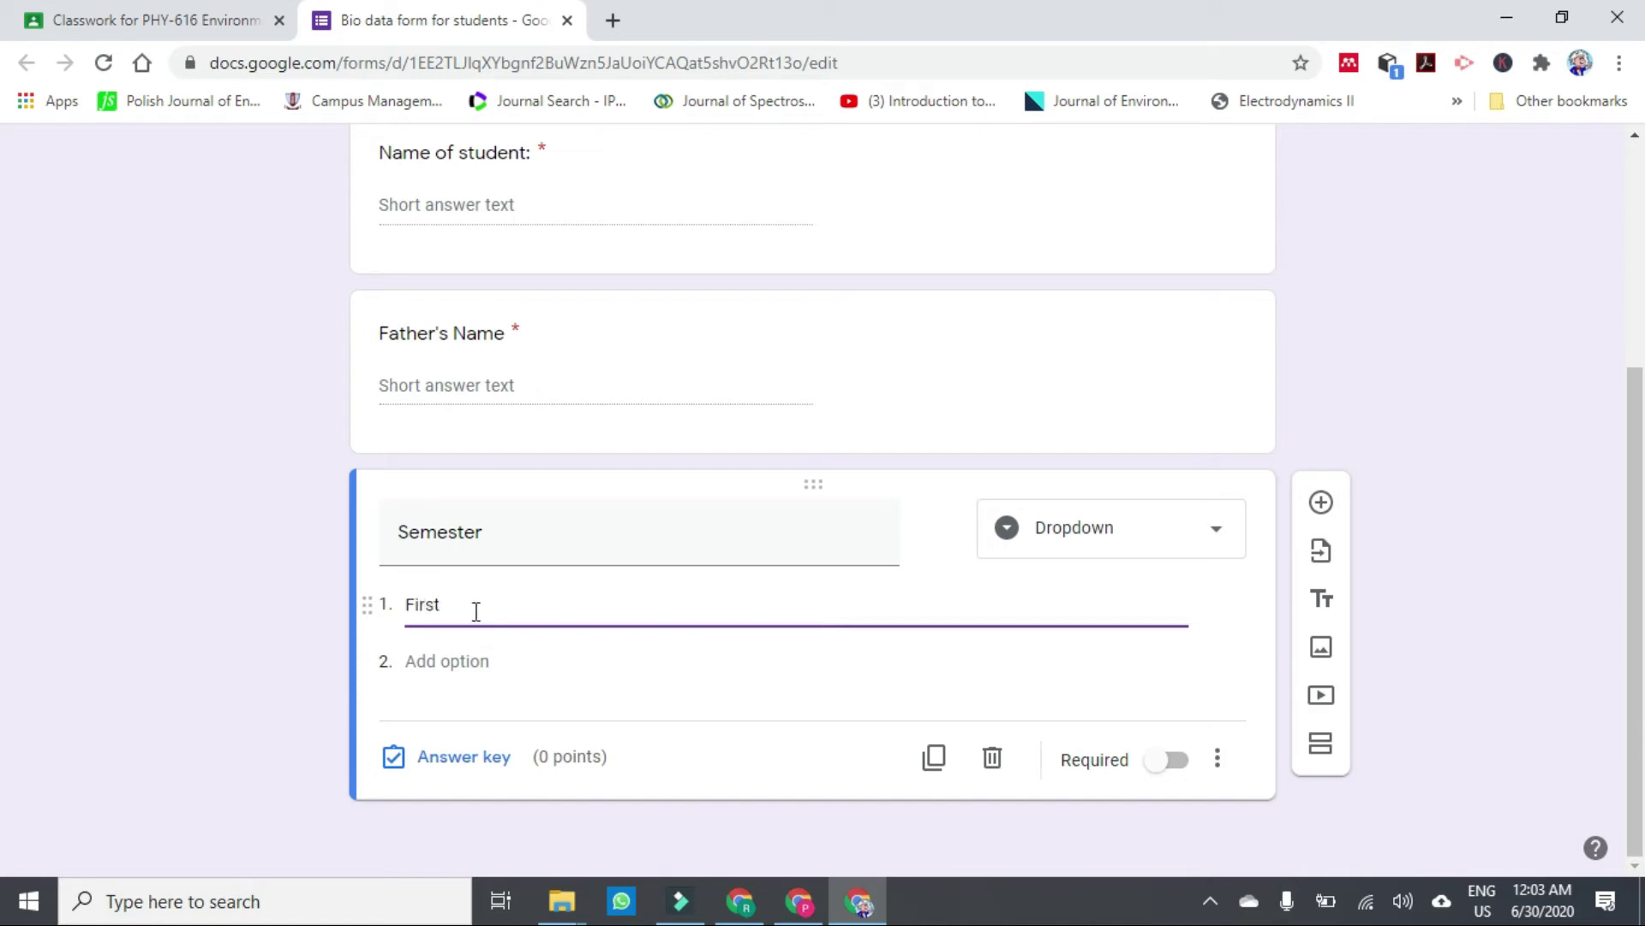
left_click(469, 672)
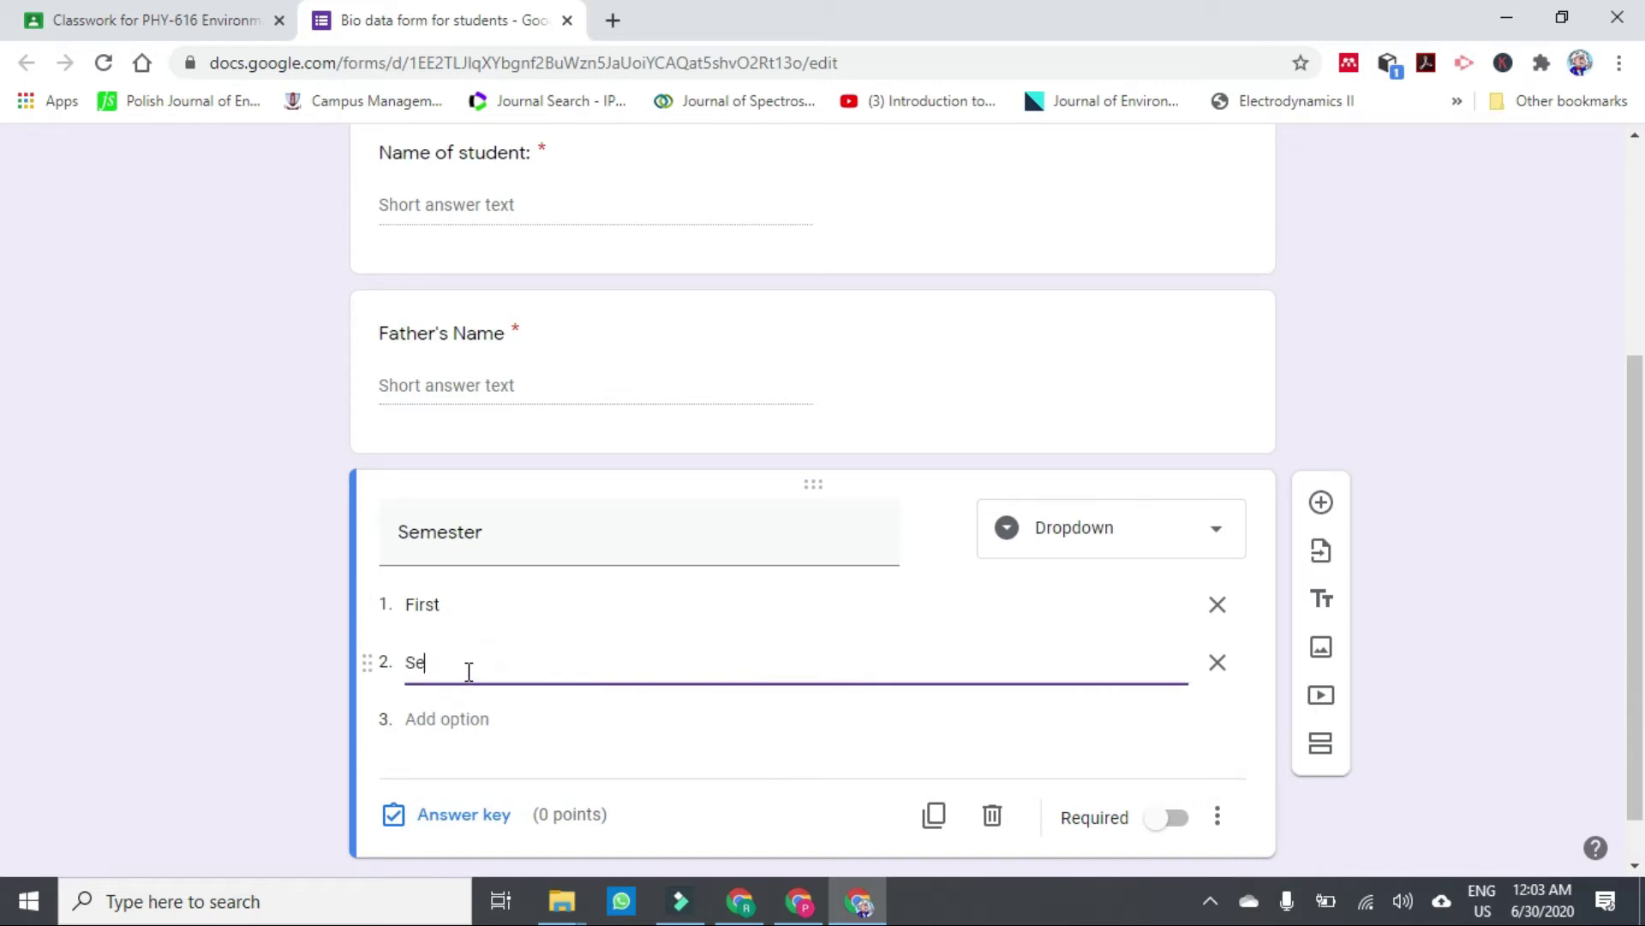
left_click(445, 724)
type("Third")
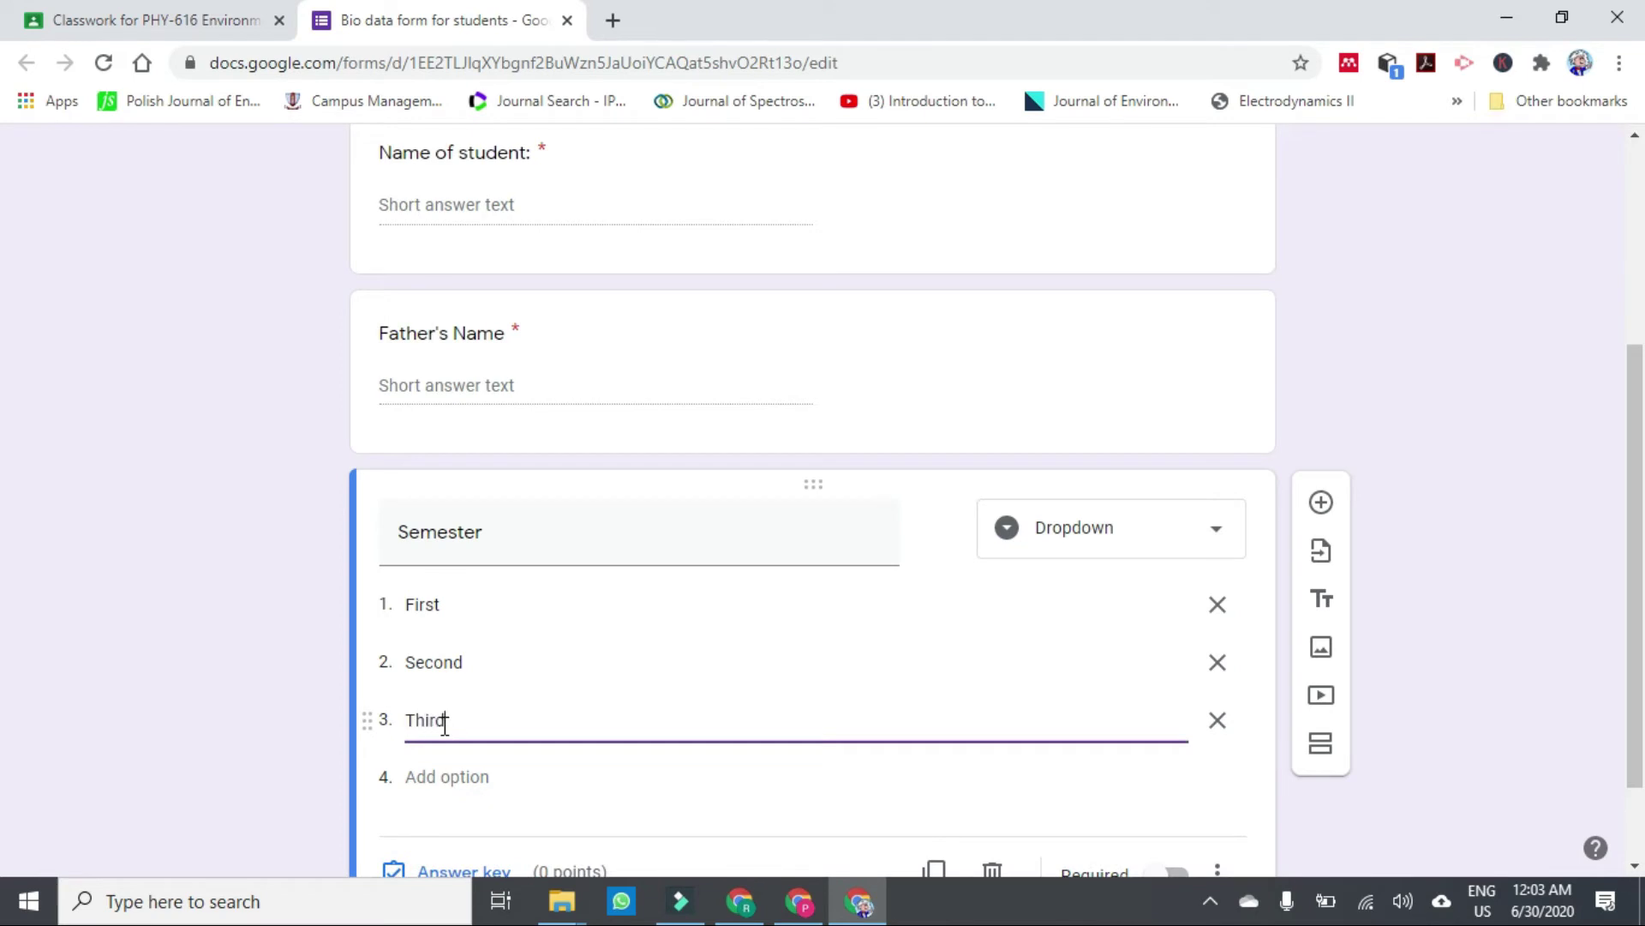
left_click(433, 778)
type("Fourth")
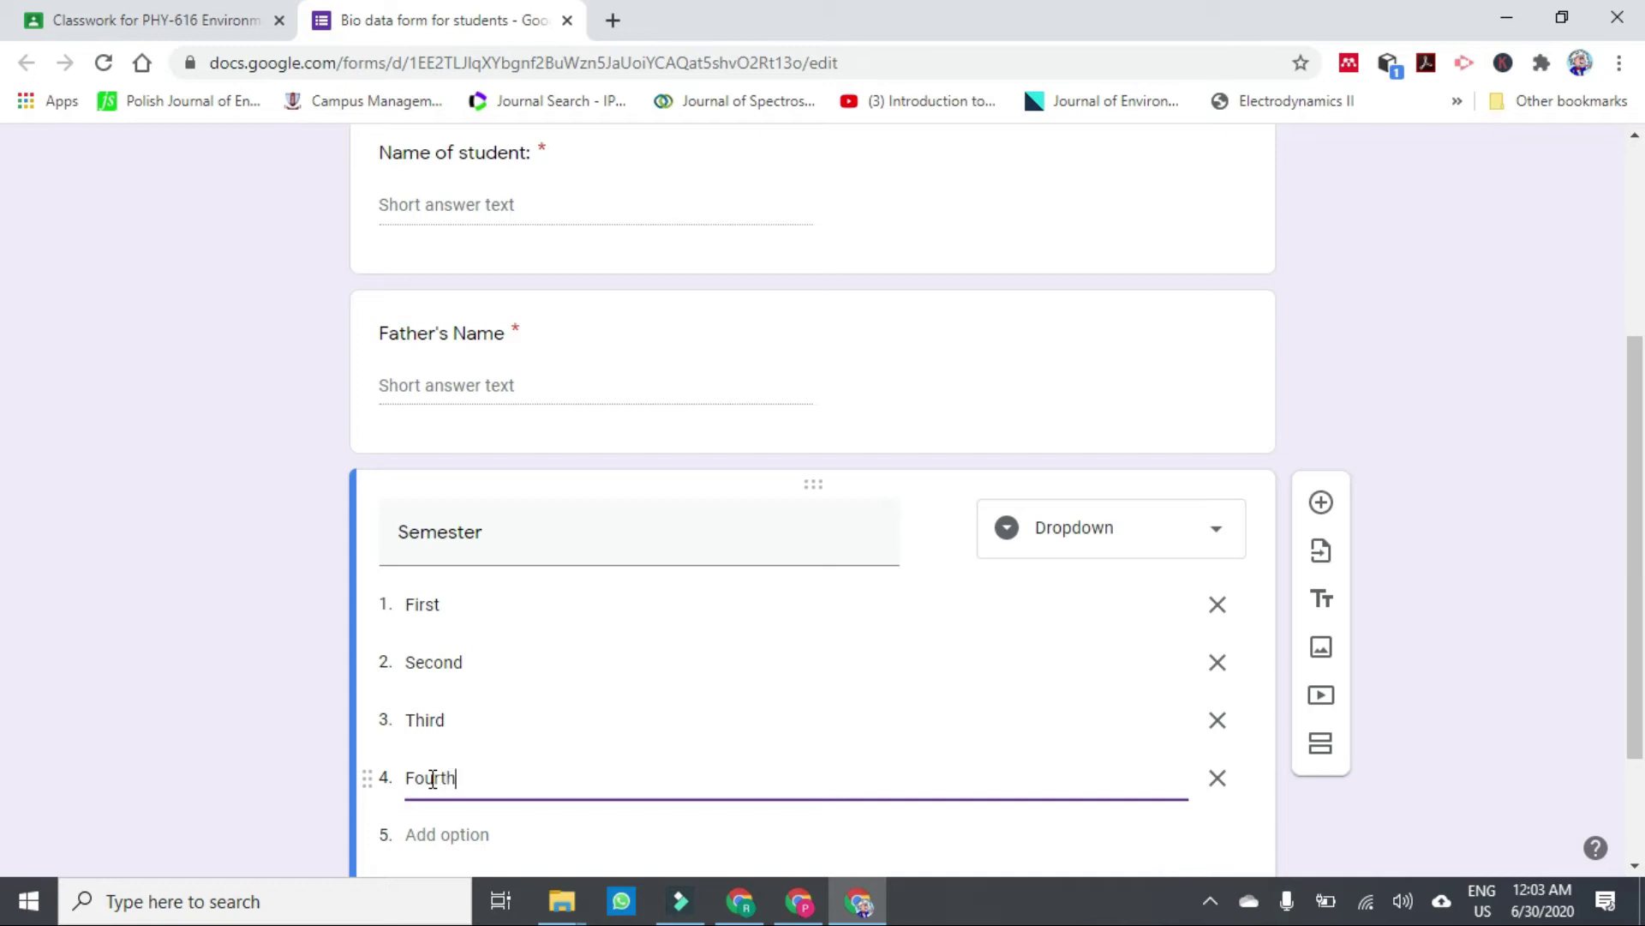
Add dropdown choices Fifth through Eight, then insert a new question below Semester.
left_click(477, 834)
type("Fifth")
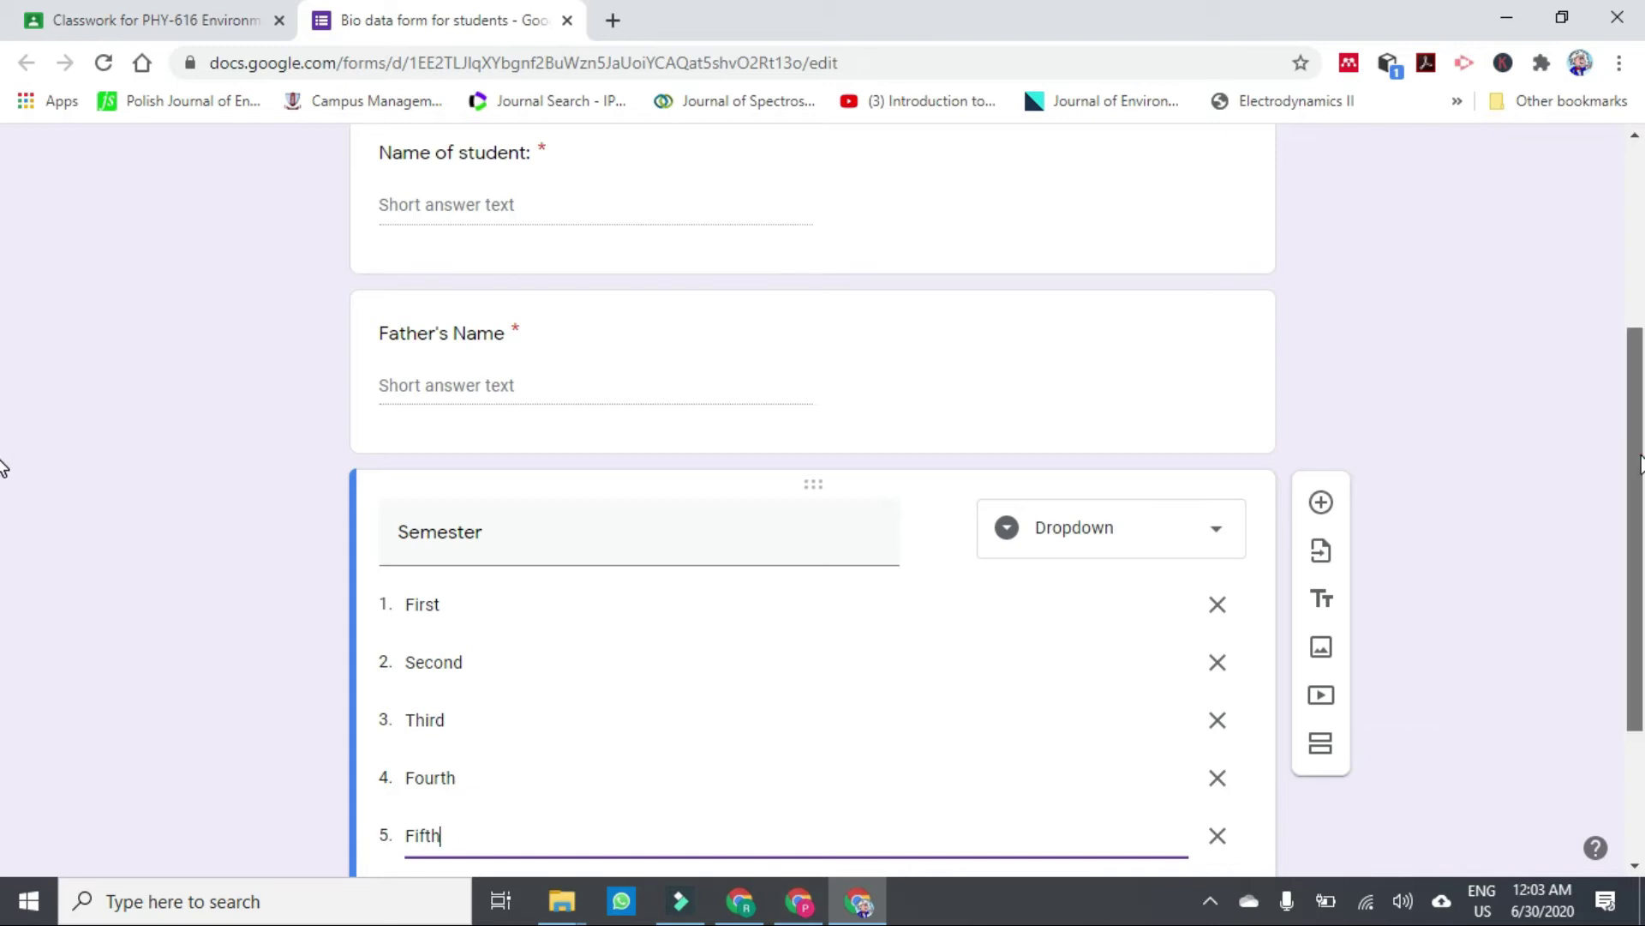
scroll(1641, 462, "down", 3)
left_click(523, 664)
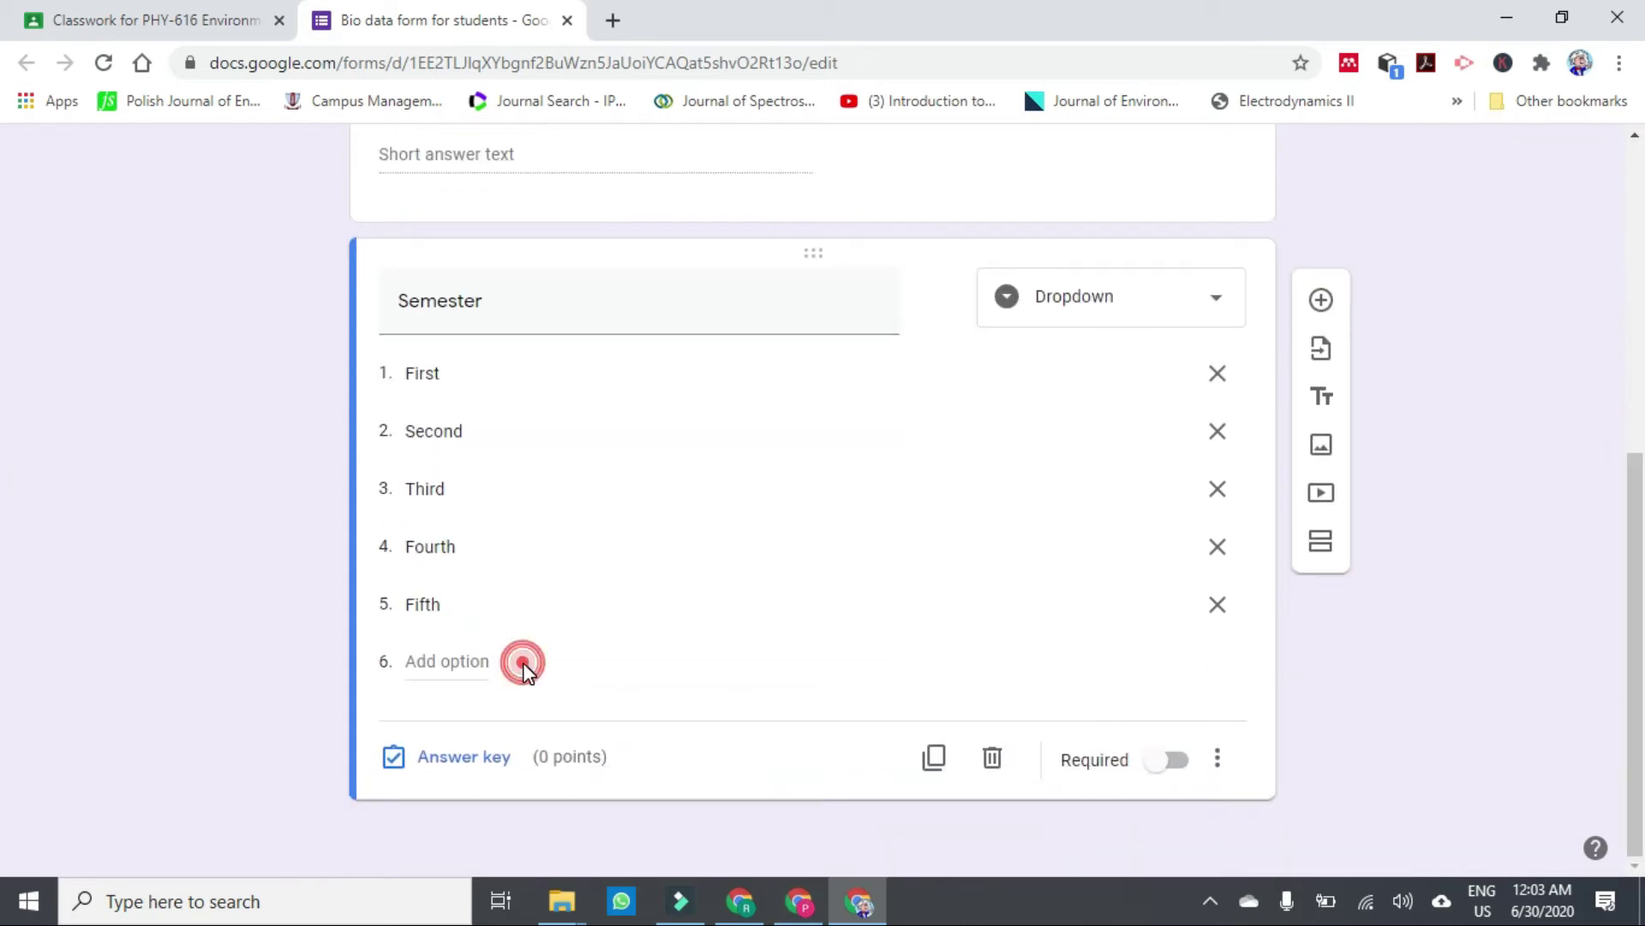
left_click(462, 664)
type("Sixth")
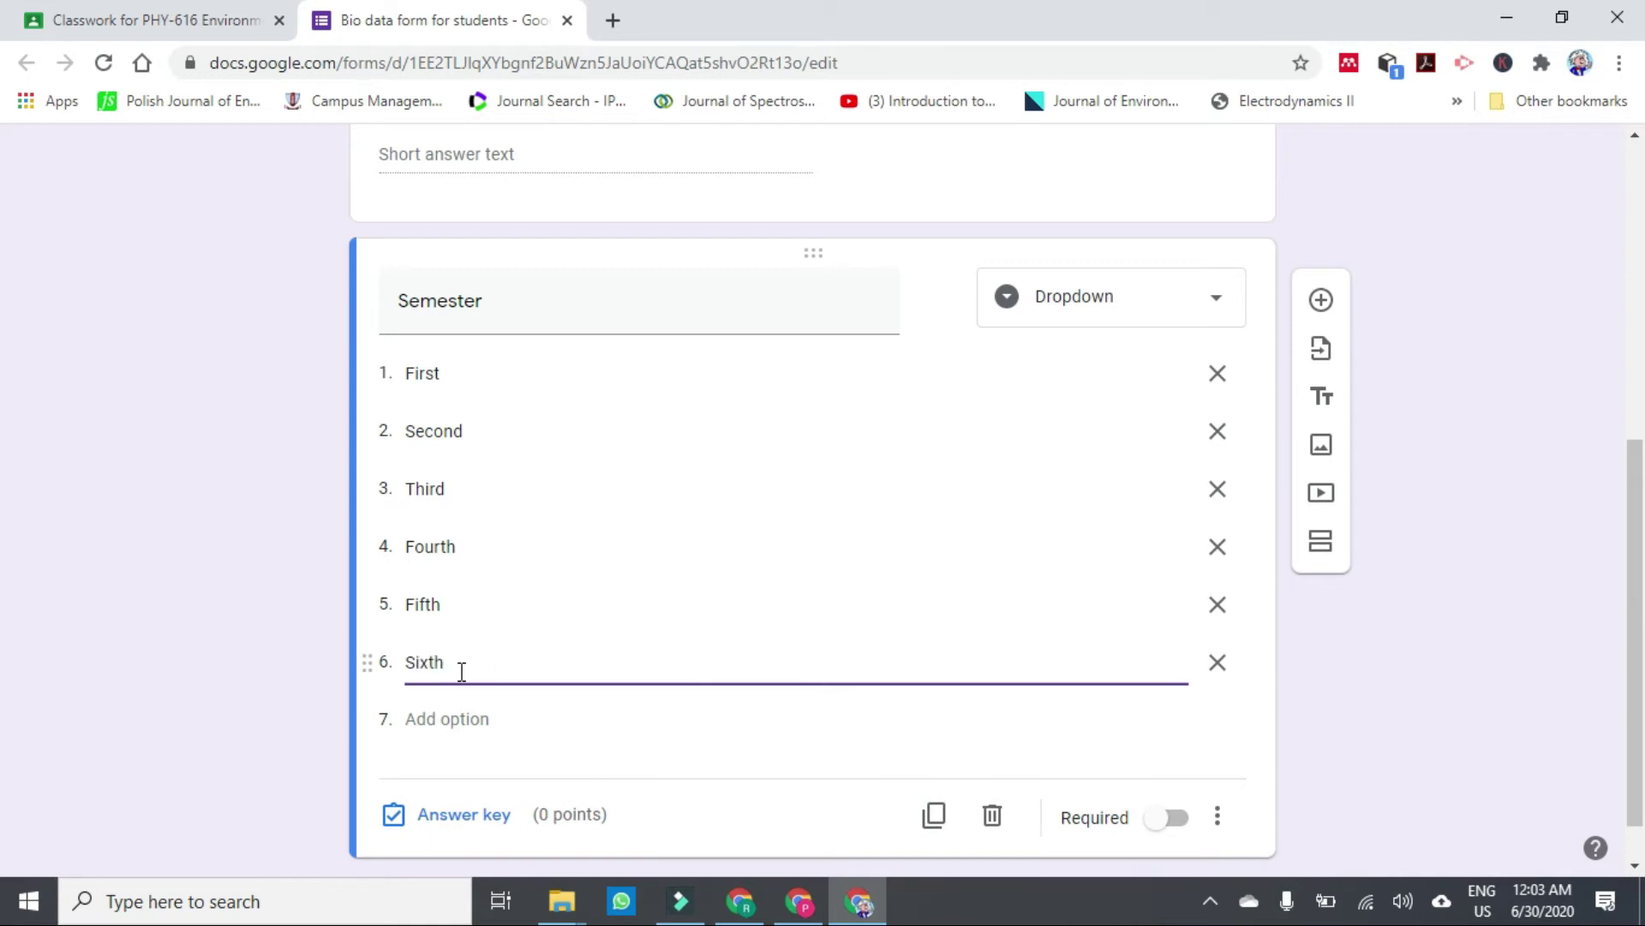
left_click(438, 722)
type("S")
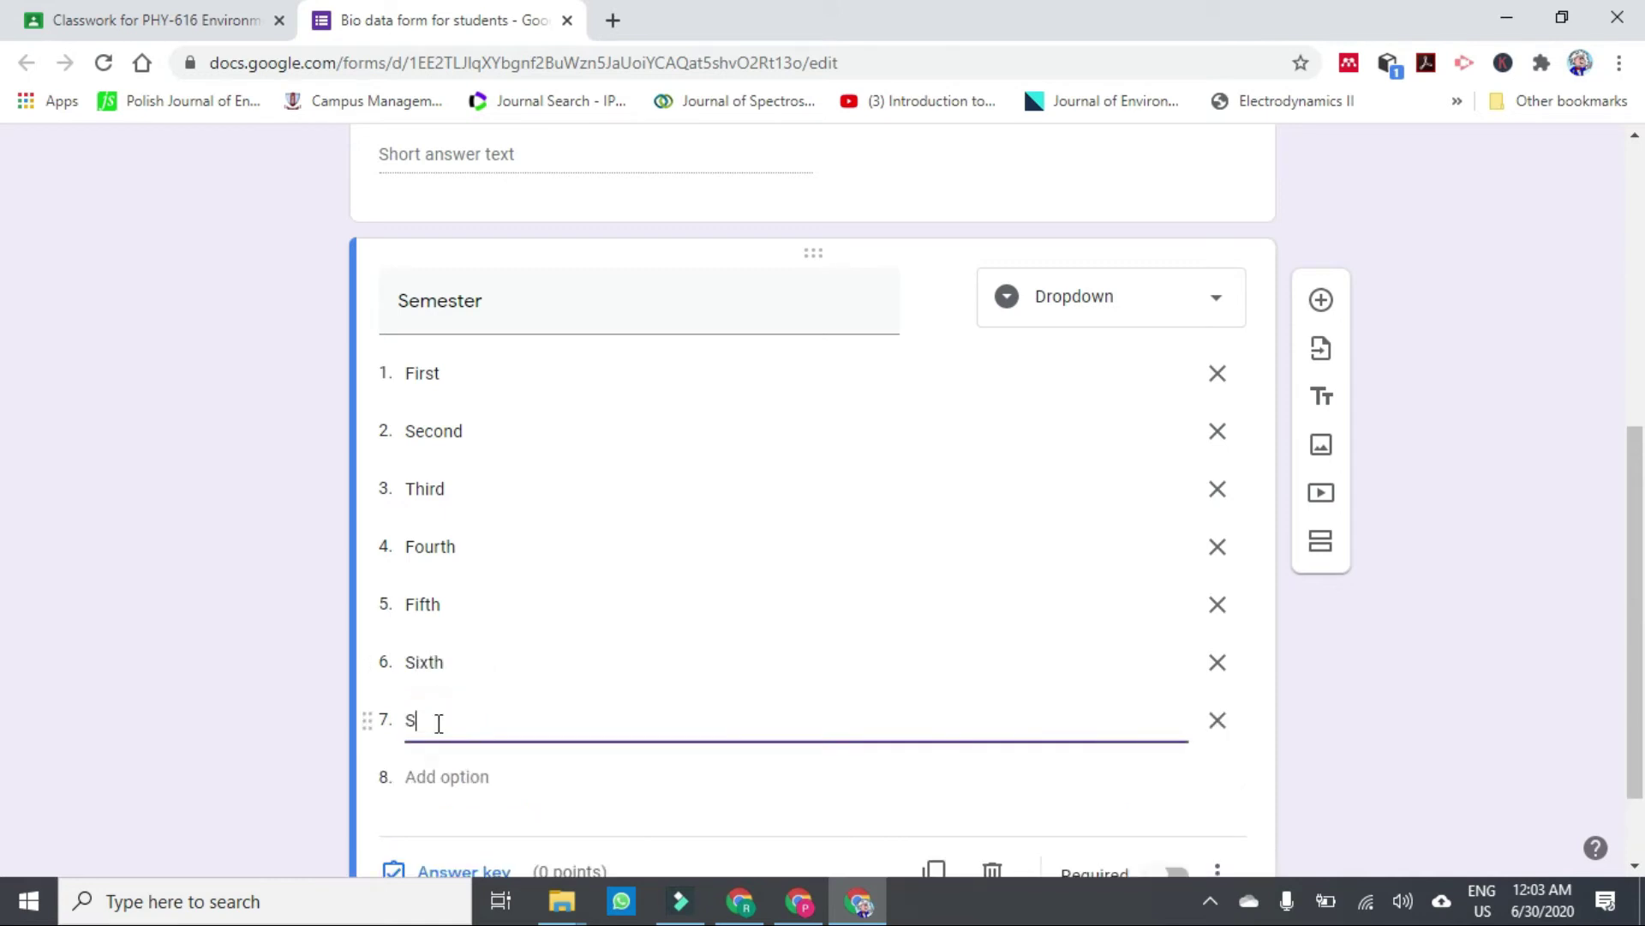
type("eventh")
left_click(490, 776)
type("Eight")
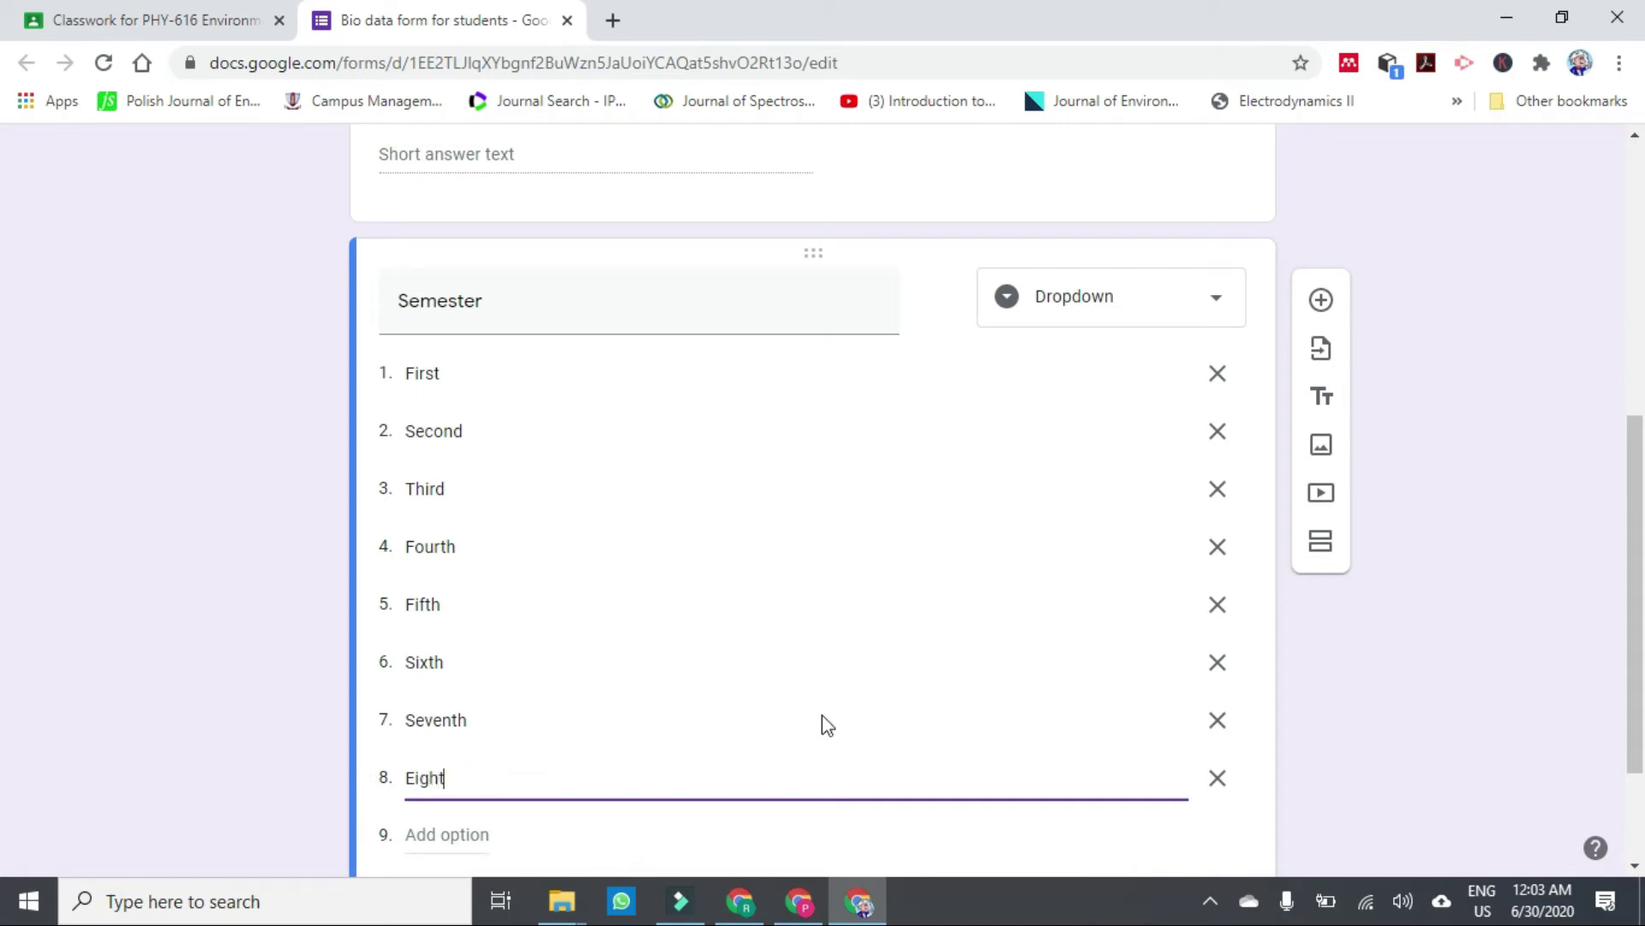
left_click(1330, 636)
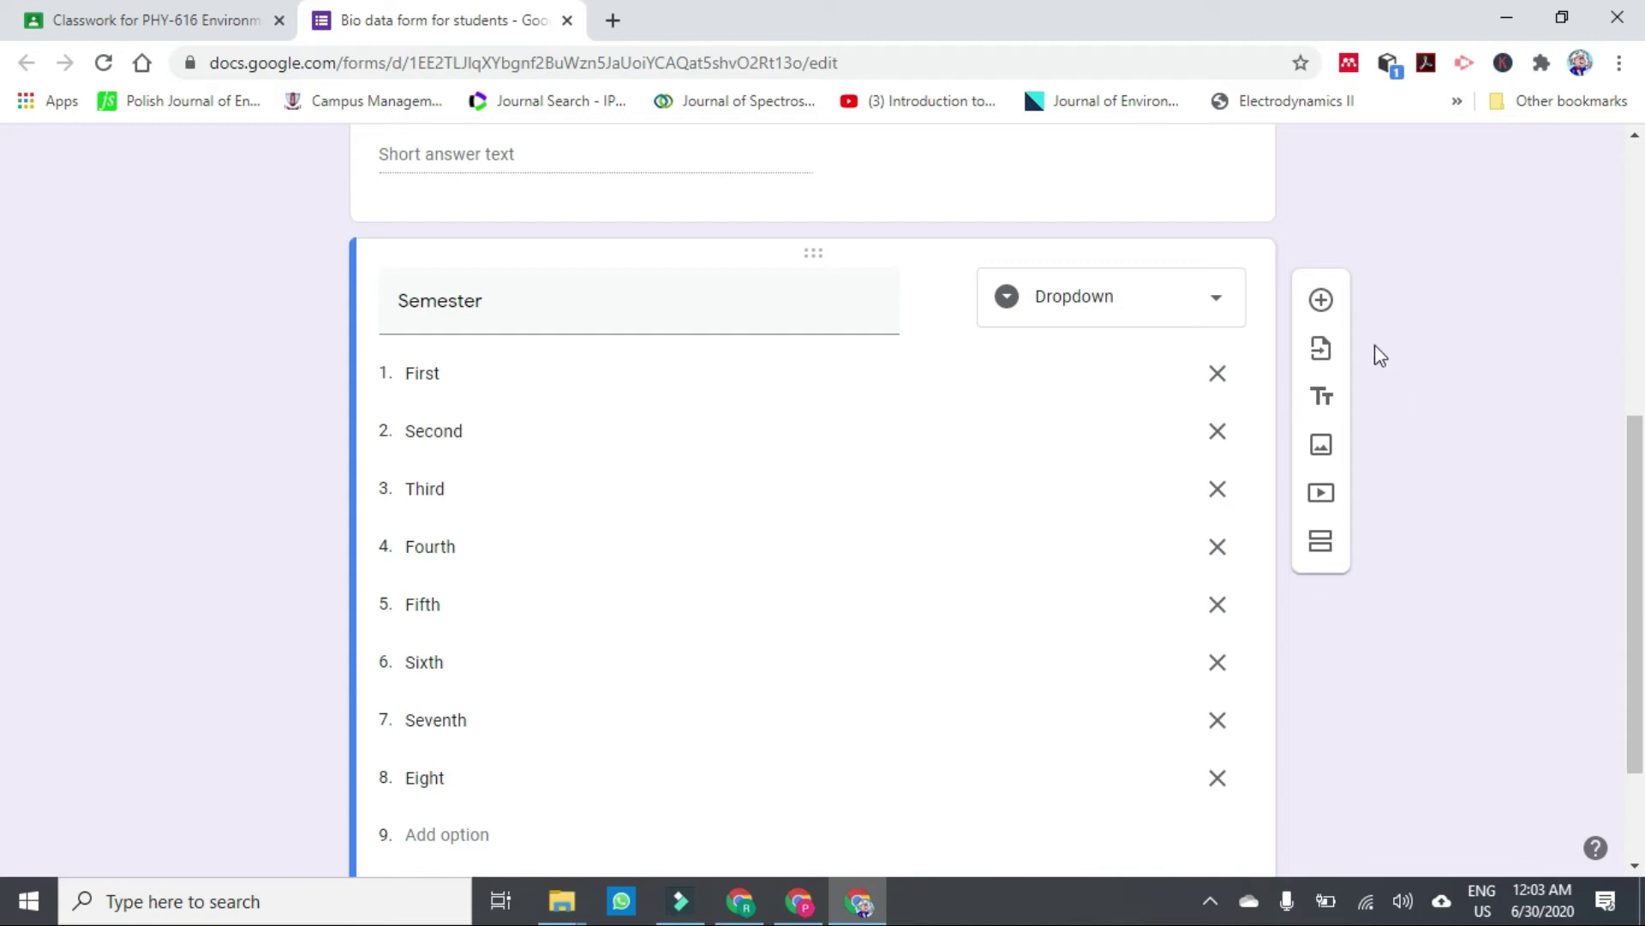
left_click(1322, 304)
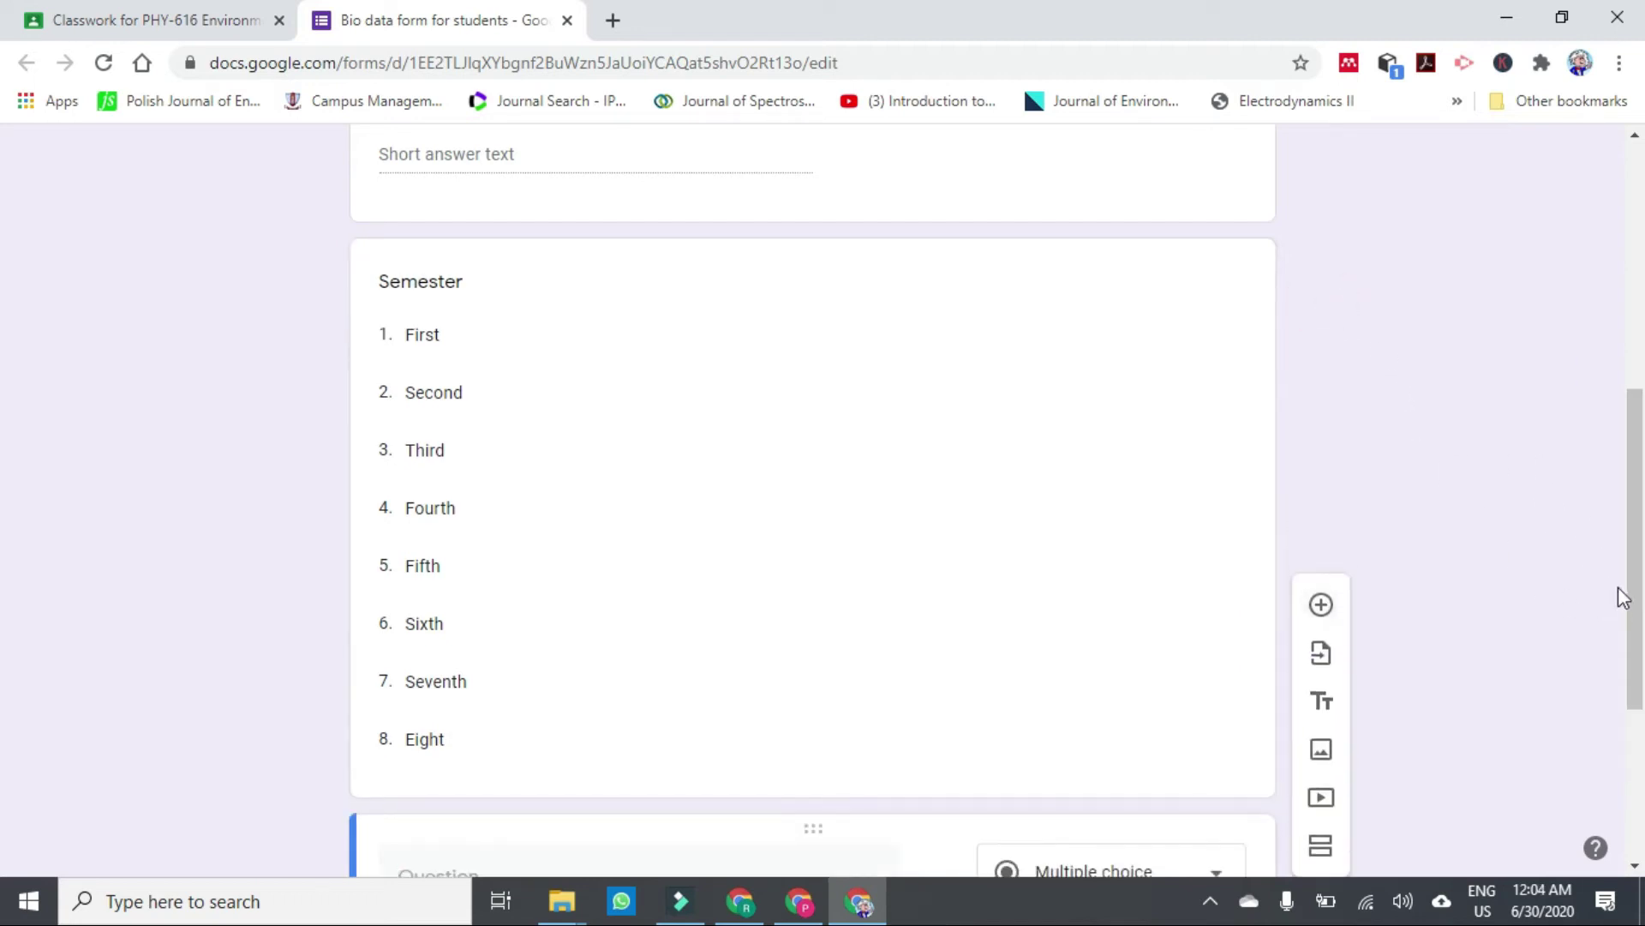
Add a short-answer 'Email Address' question and turn on email collection for the form.
left_click_drag(1631, 543, 1625, 758)
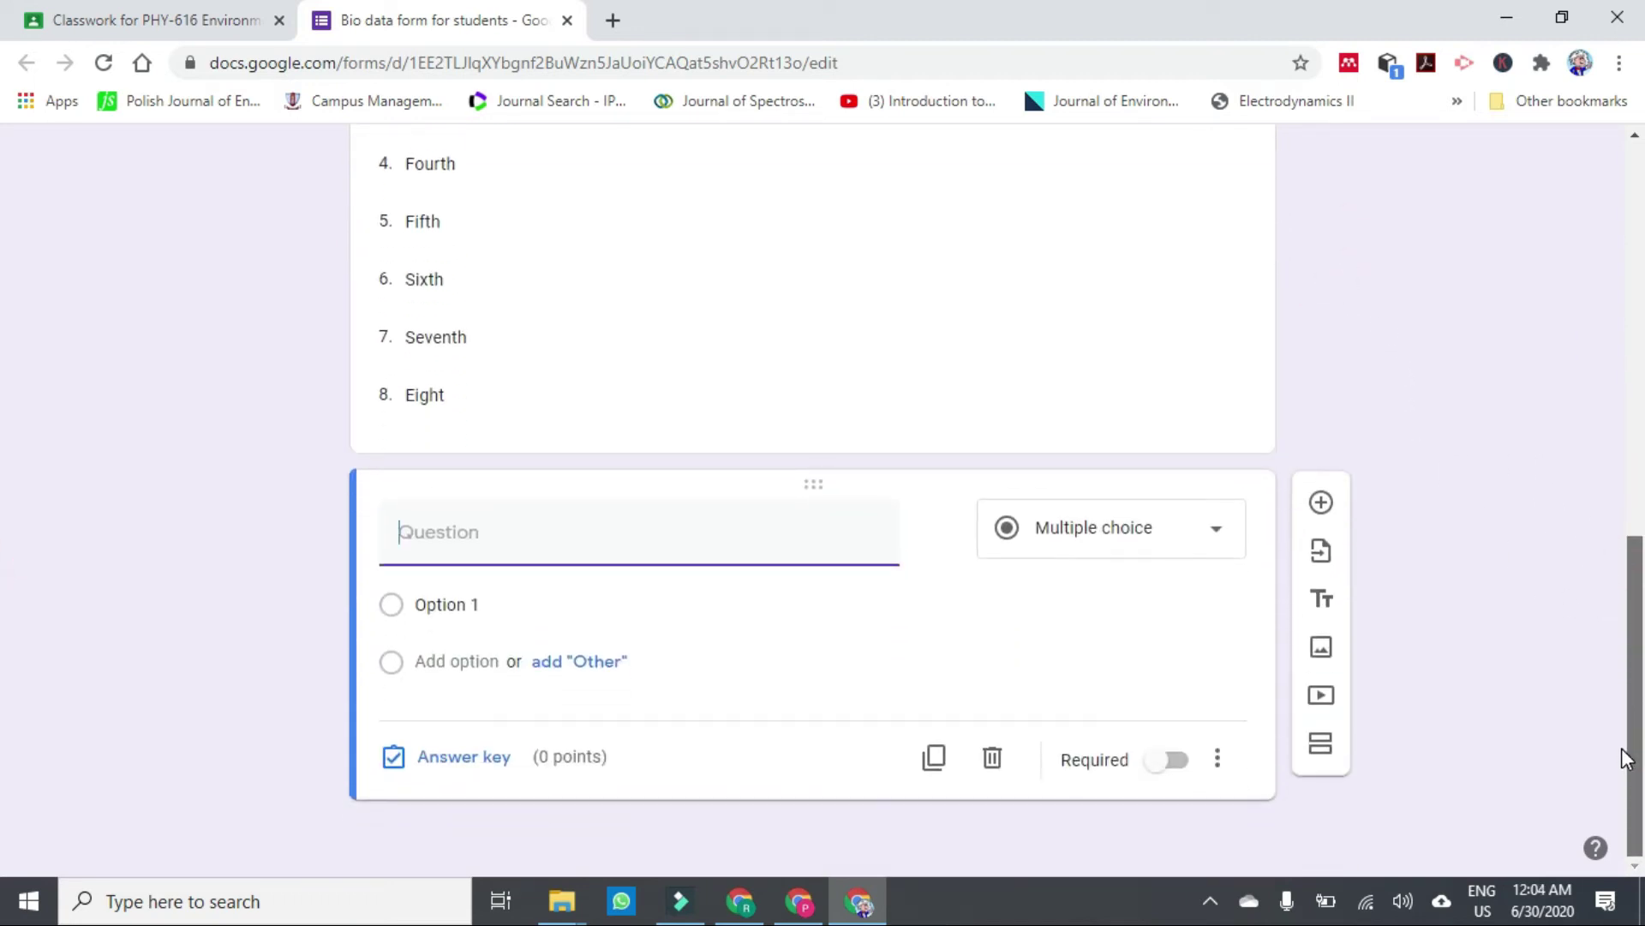
left_click(578, 536)
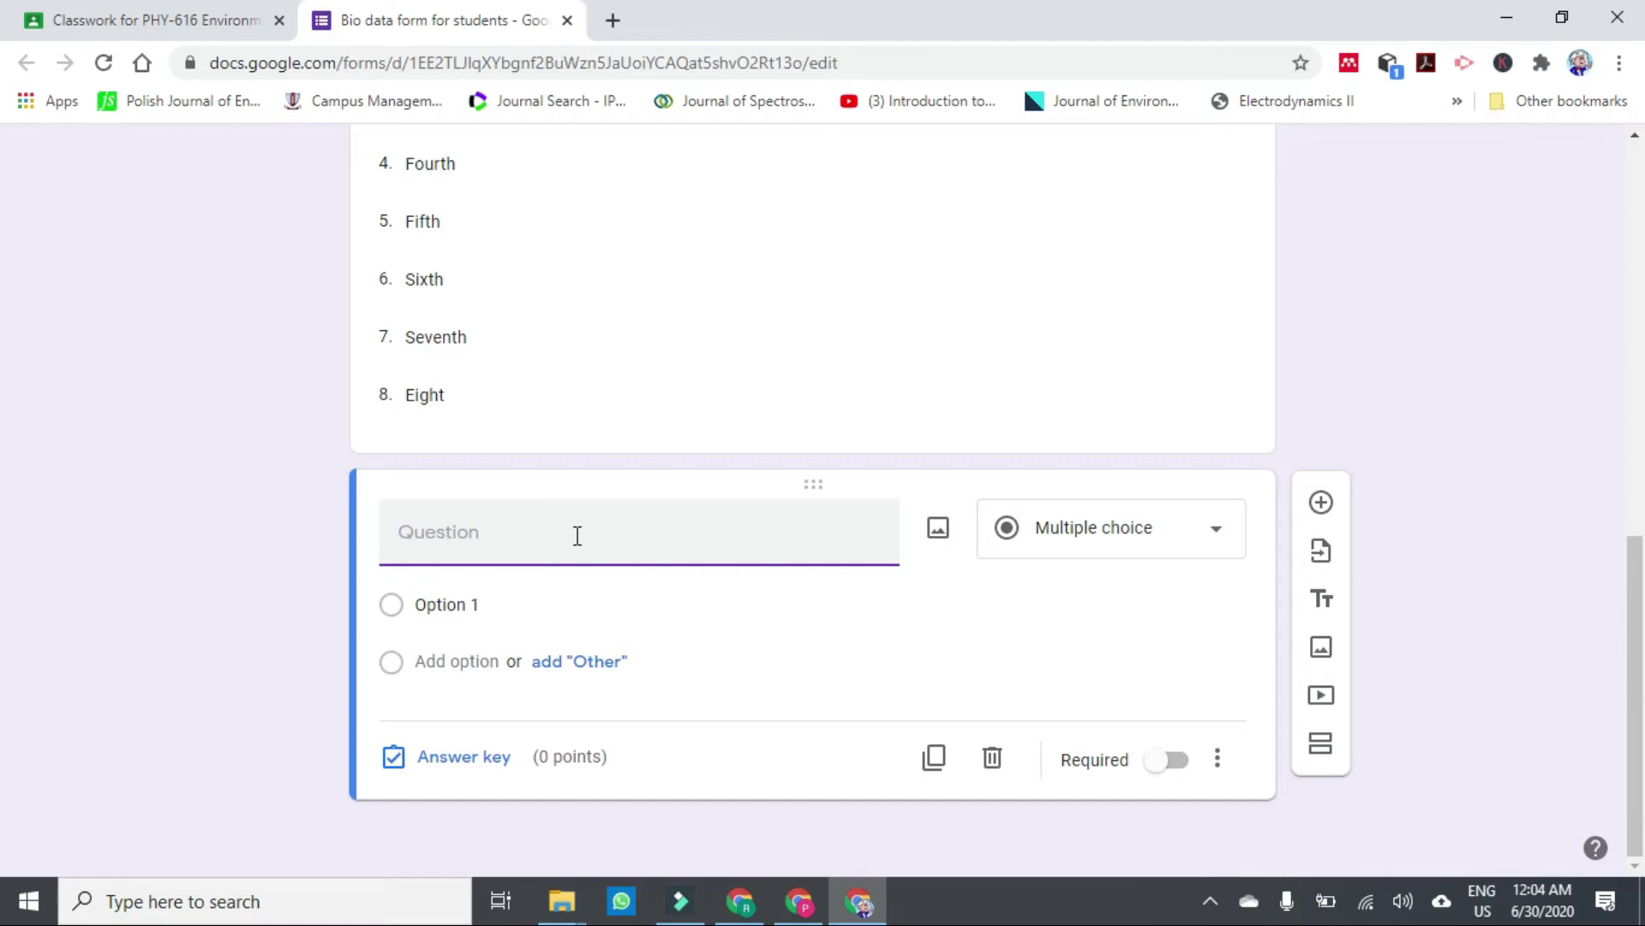
type("E")
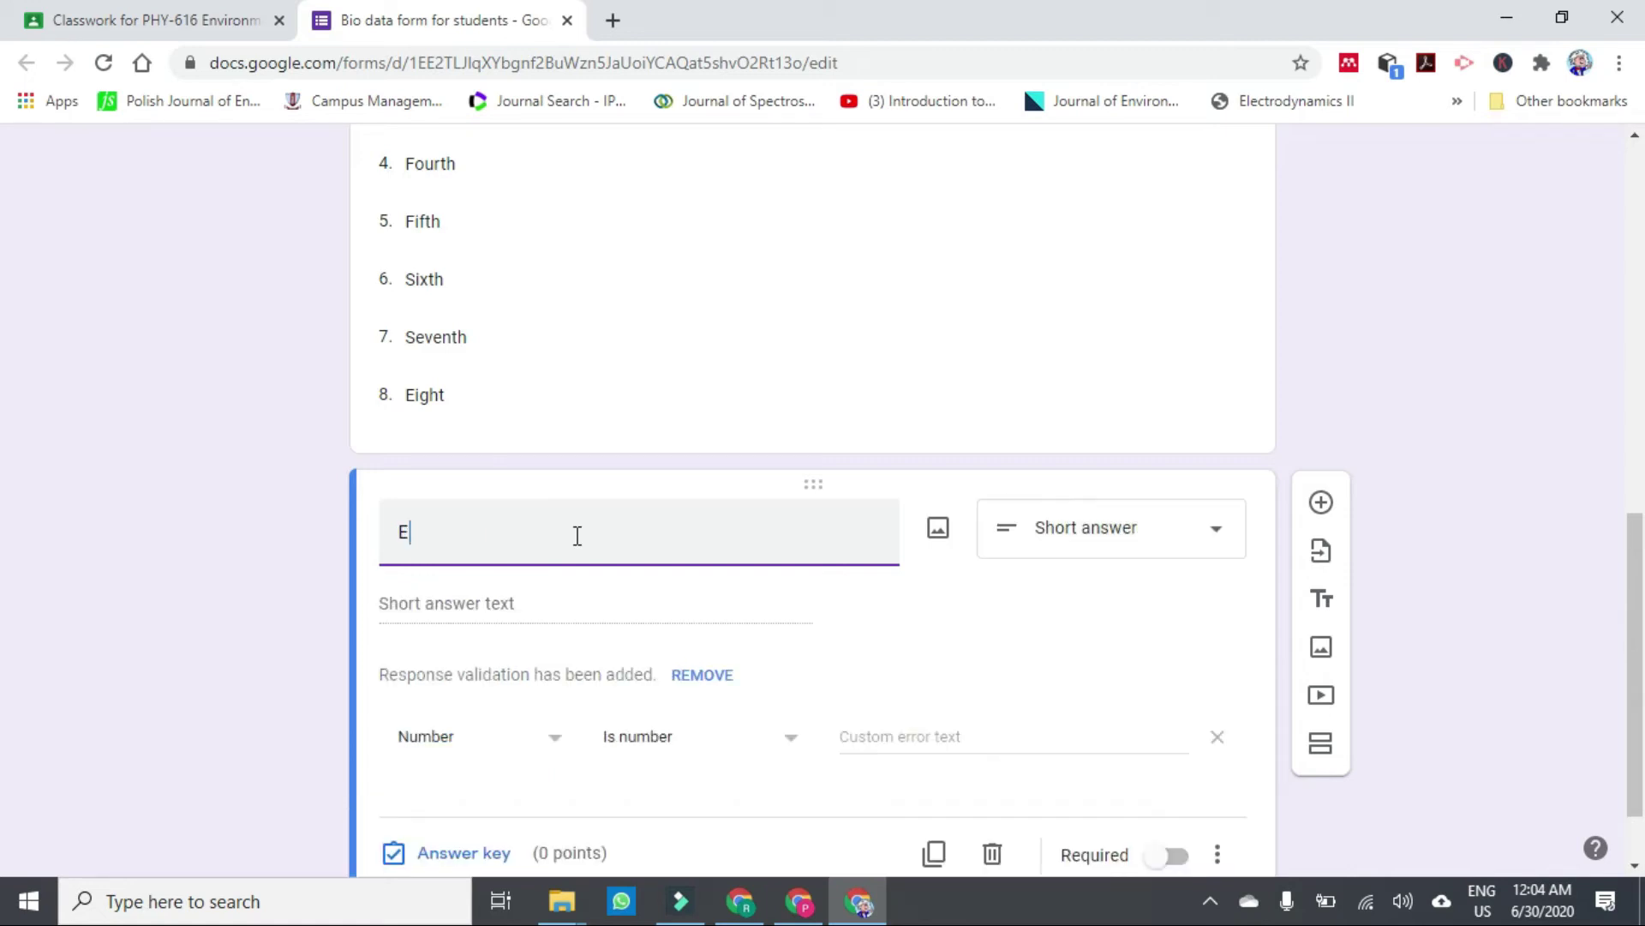
type("mail A")
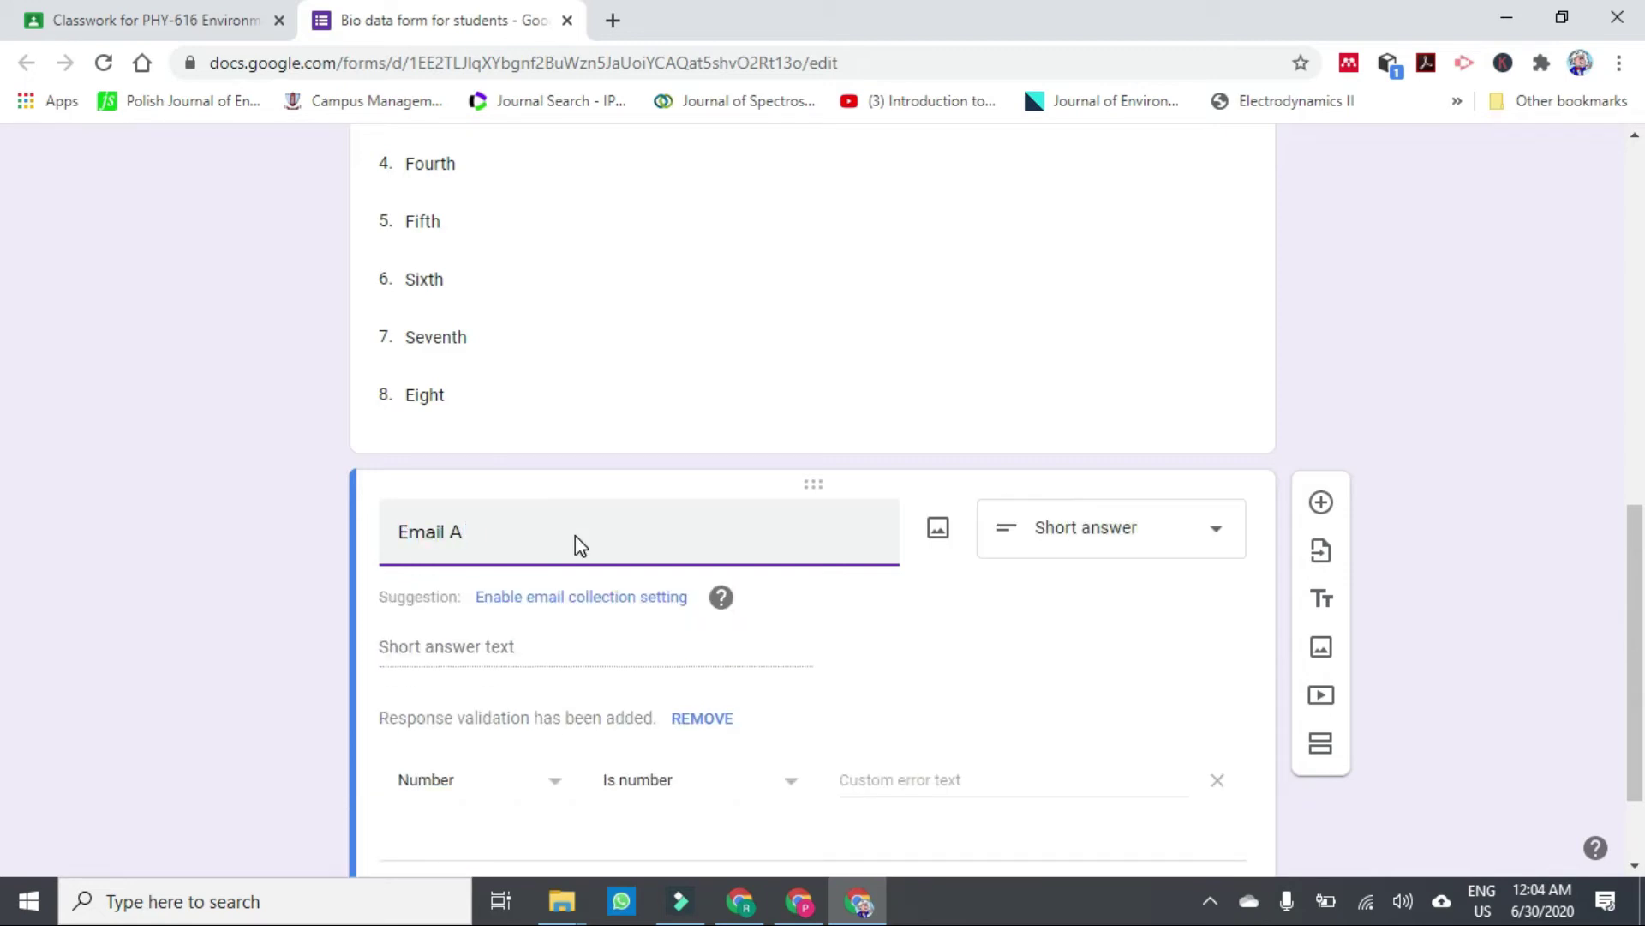
type("ddress")
left_click(904, 614)
left_click(1204, 545)
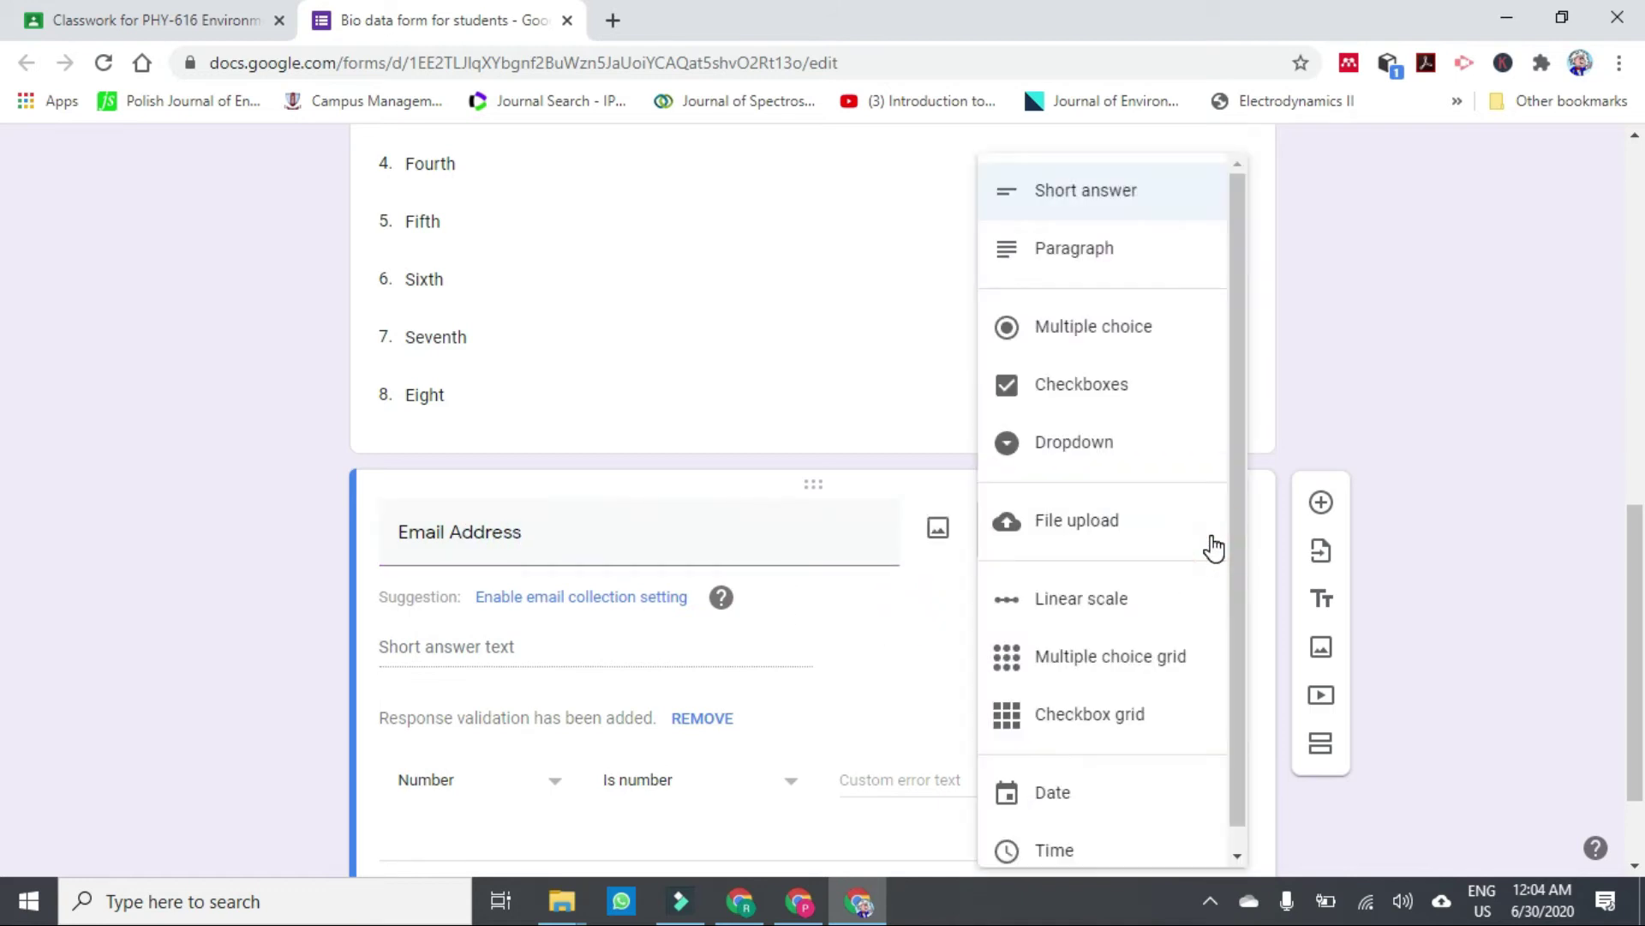
left_click(1123, 206)
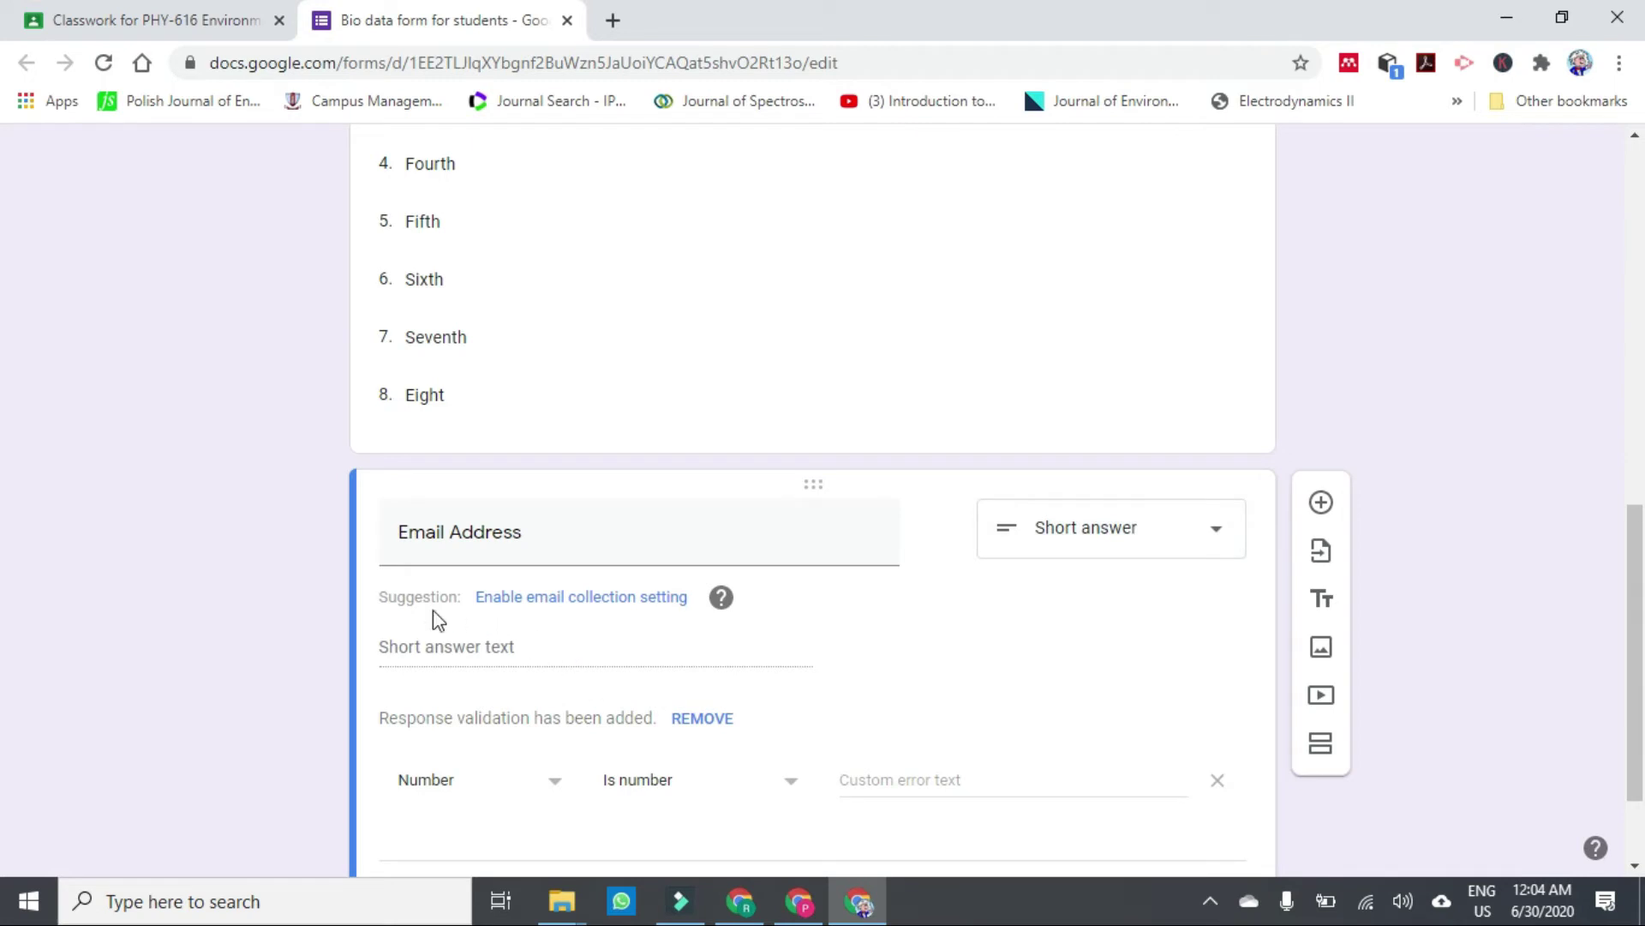
left_click(591, 598)
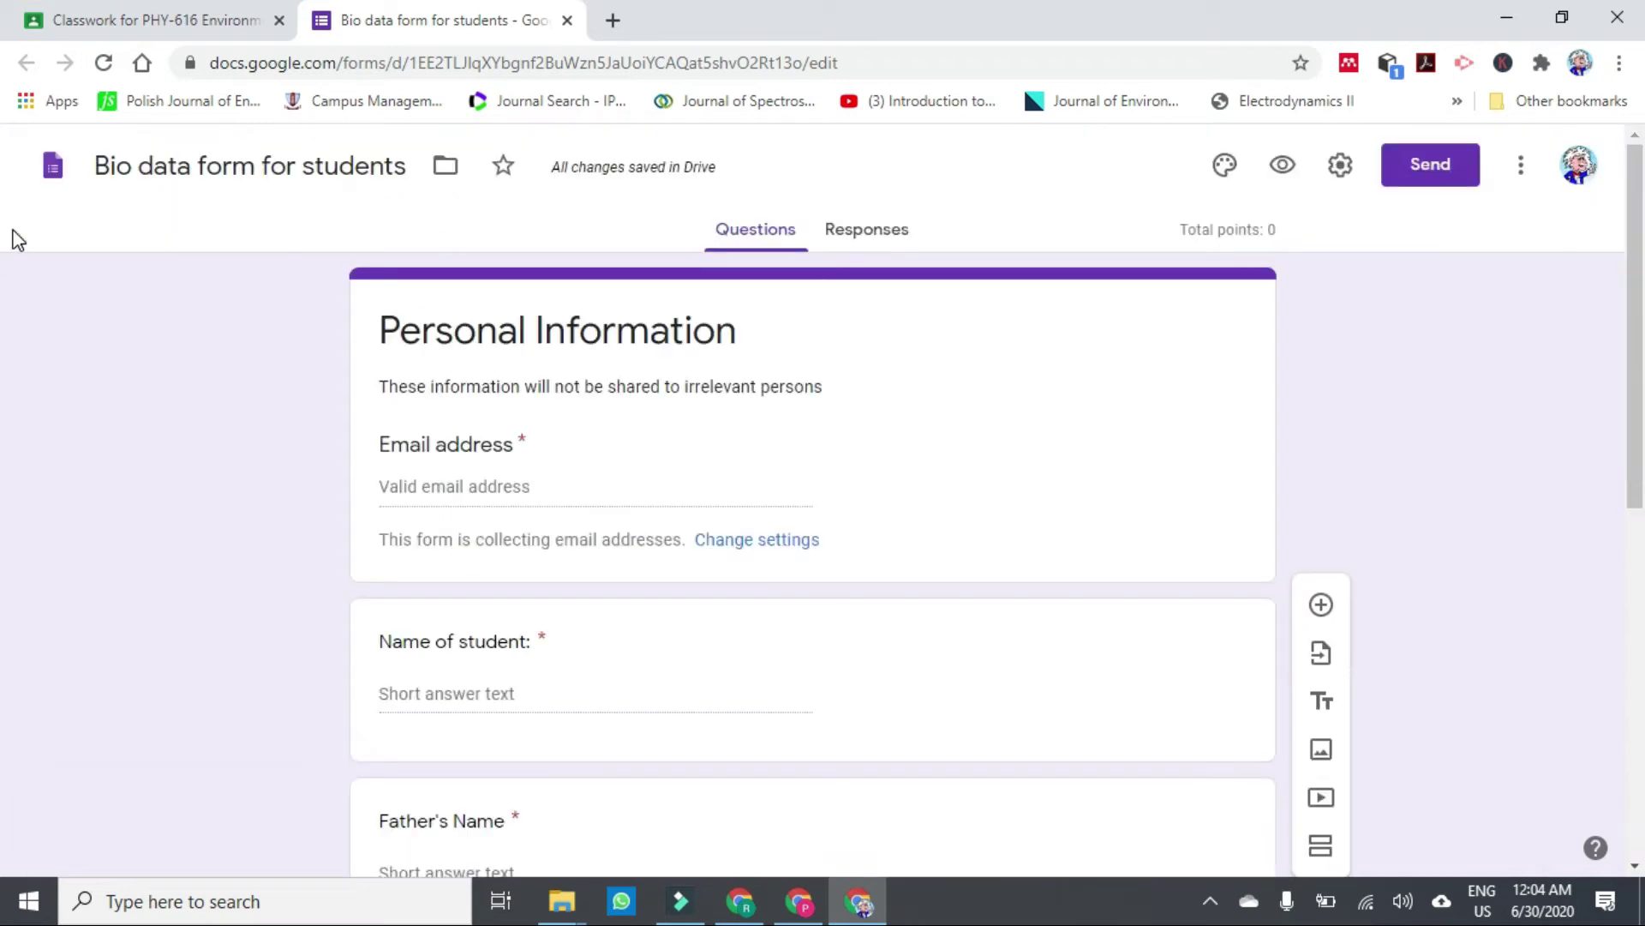
Insert a new question, move it below Semester, and leave its title blank.
left_click_drag(1635, 357, 1624, 420)
left_click(1338, 613)
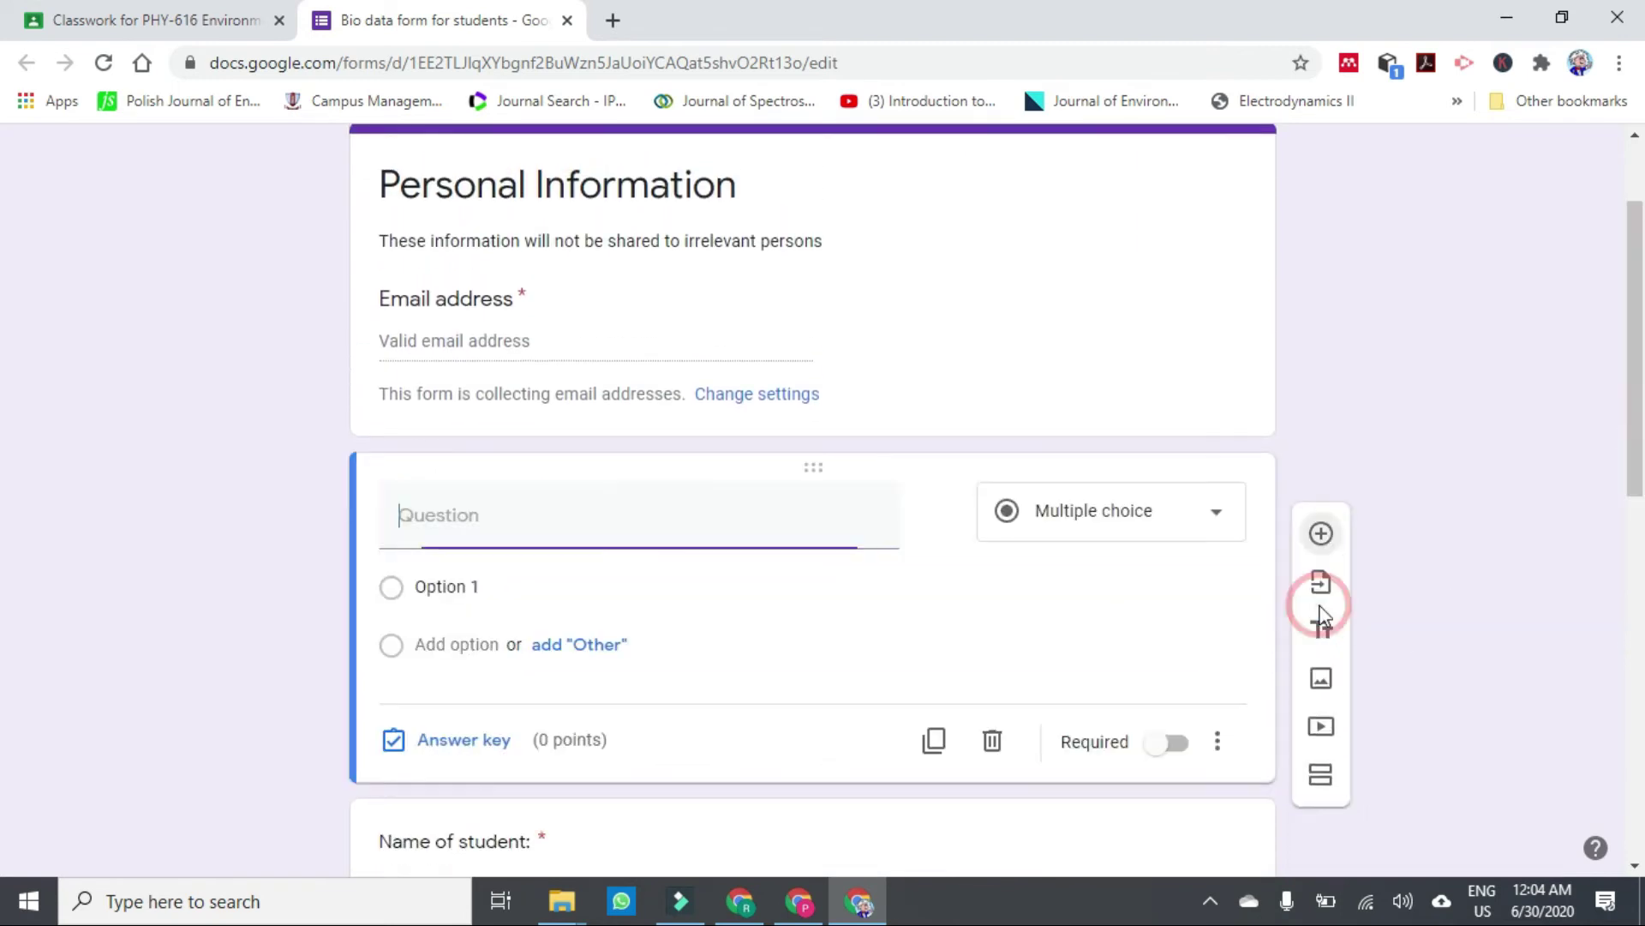
left_click_drag(1633, 334, 1611, 450)
left_click_drag(1055, 361, 1025, 617)
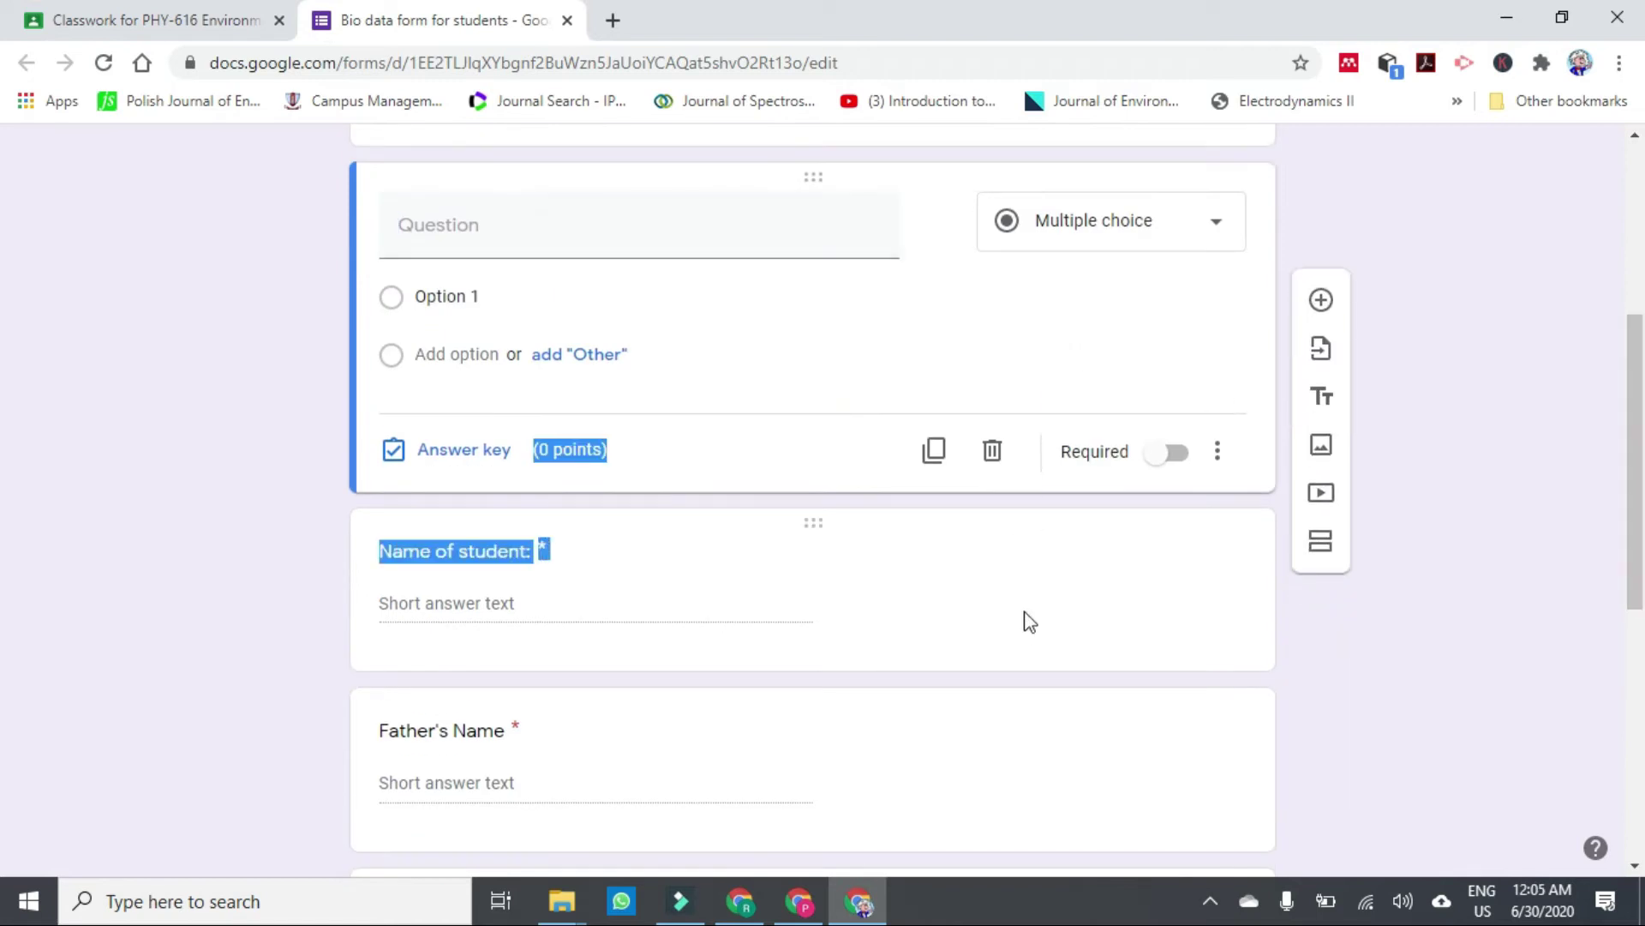
left_click_drag(837, 176, 746, 786)
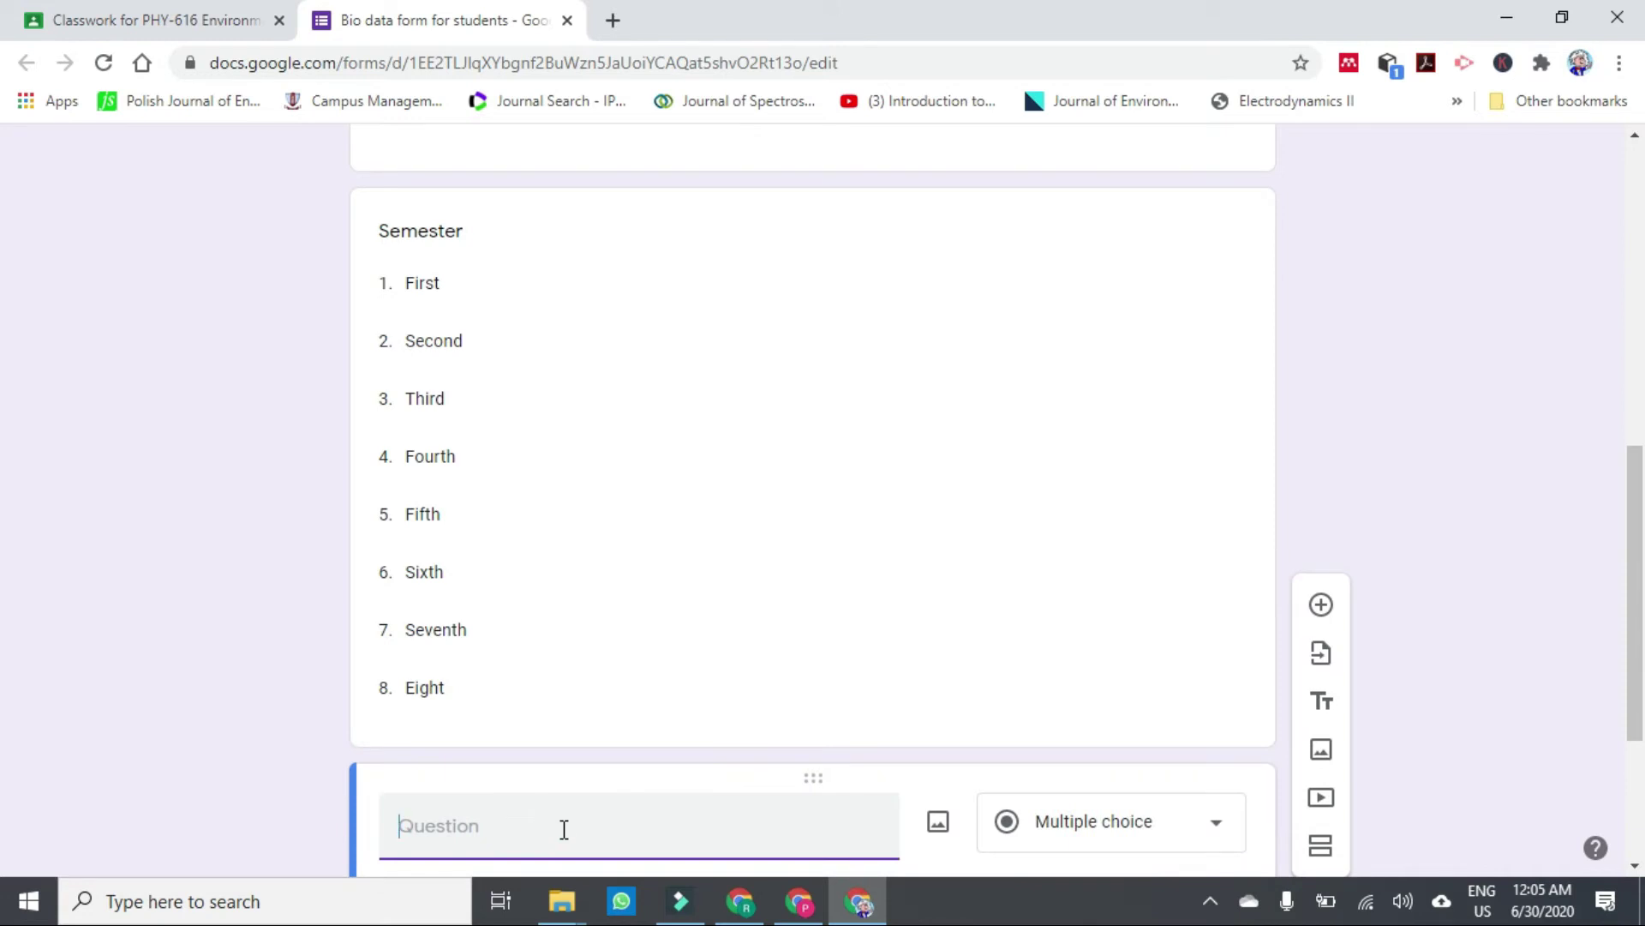
type("Y")
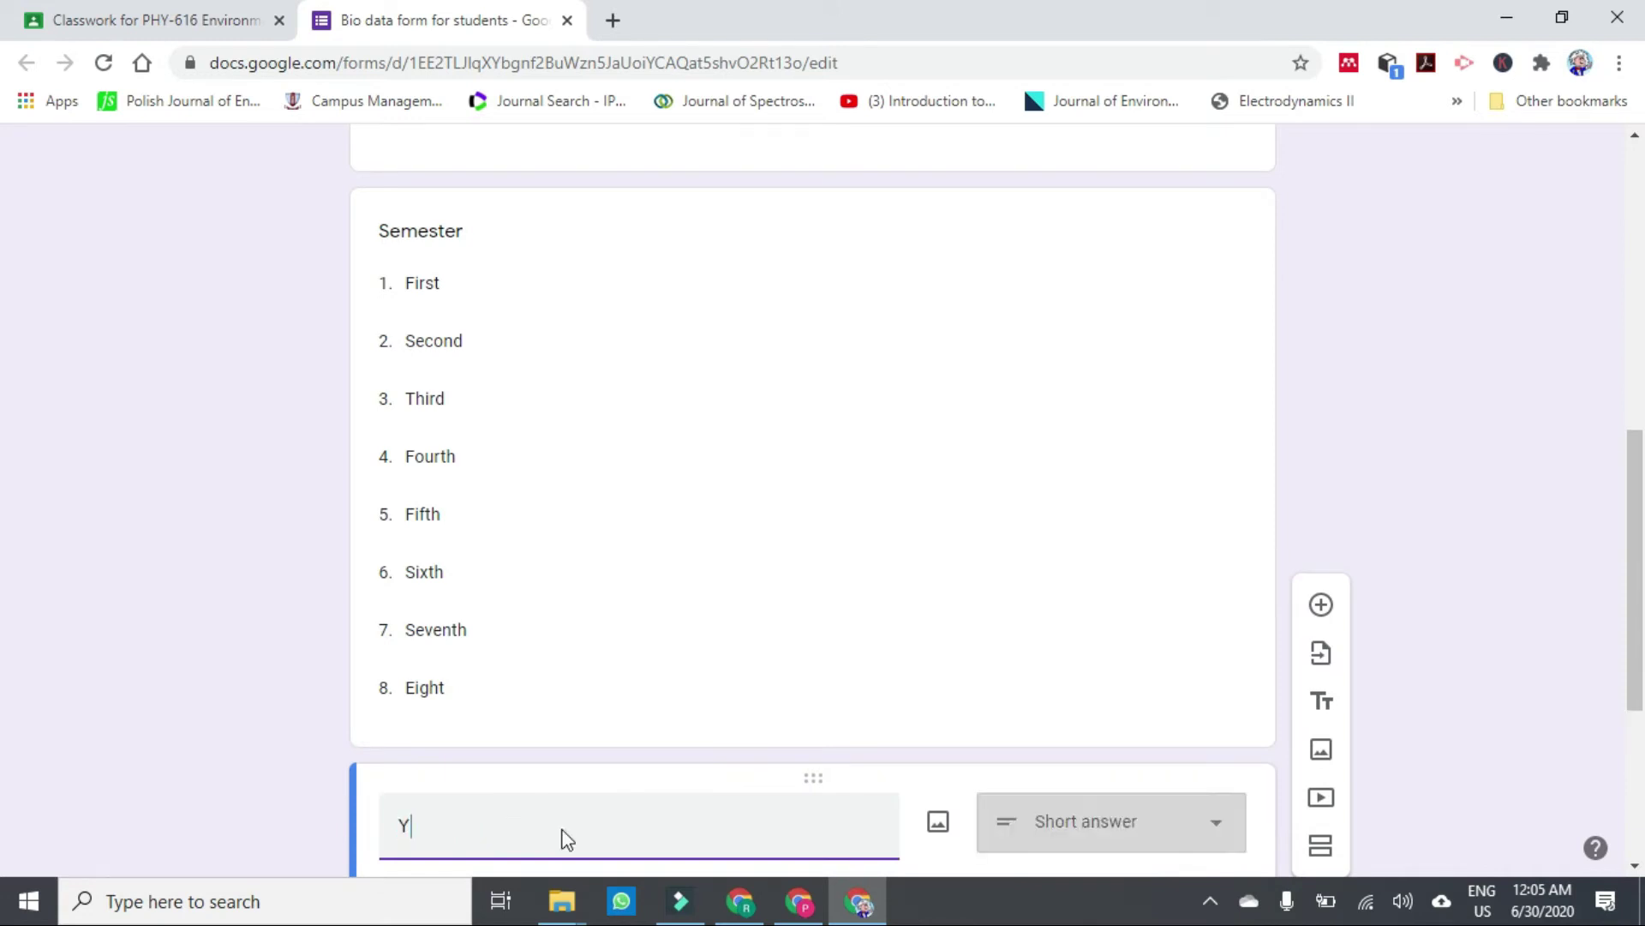
type("ou")
key("BackSpace")
key("BackSpace")
key("BackSpace")
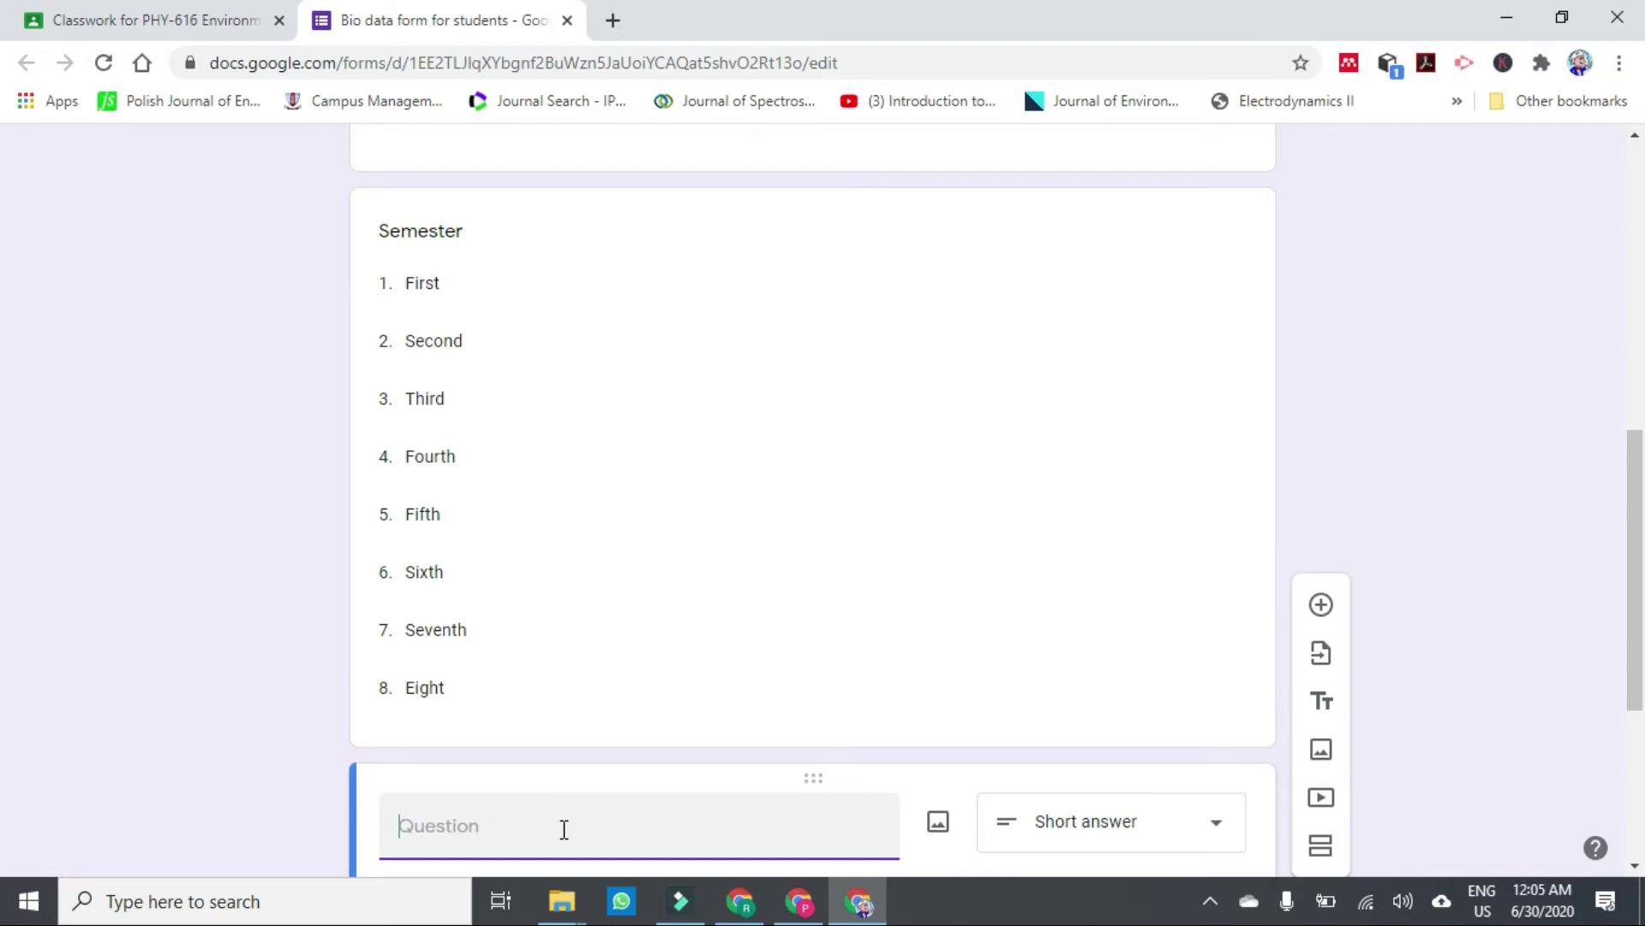
Title the short-answer question 'University Roll No'.
left_click_drag(1636, 515, 1635, 668)
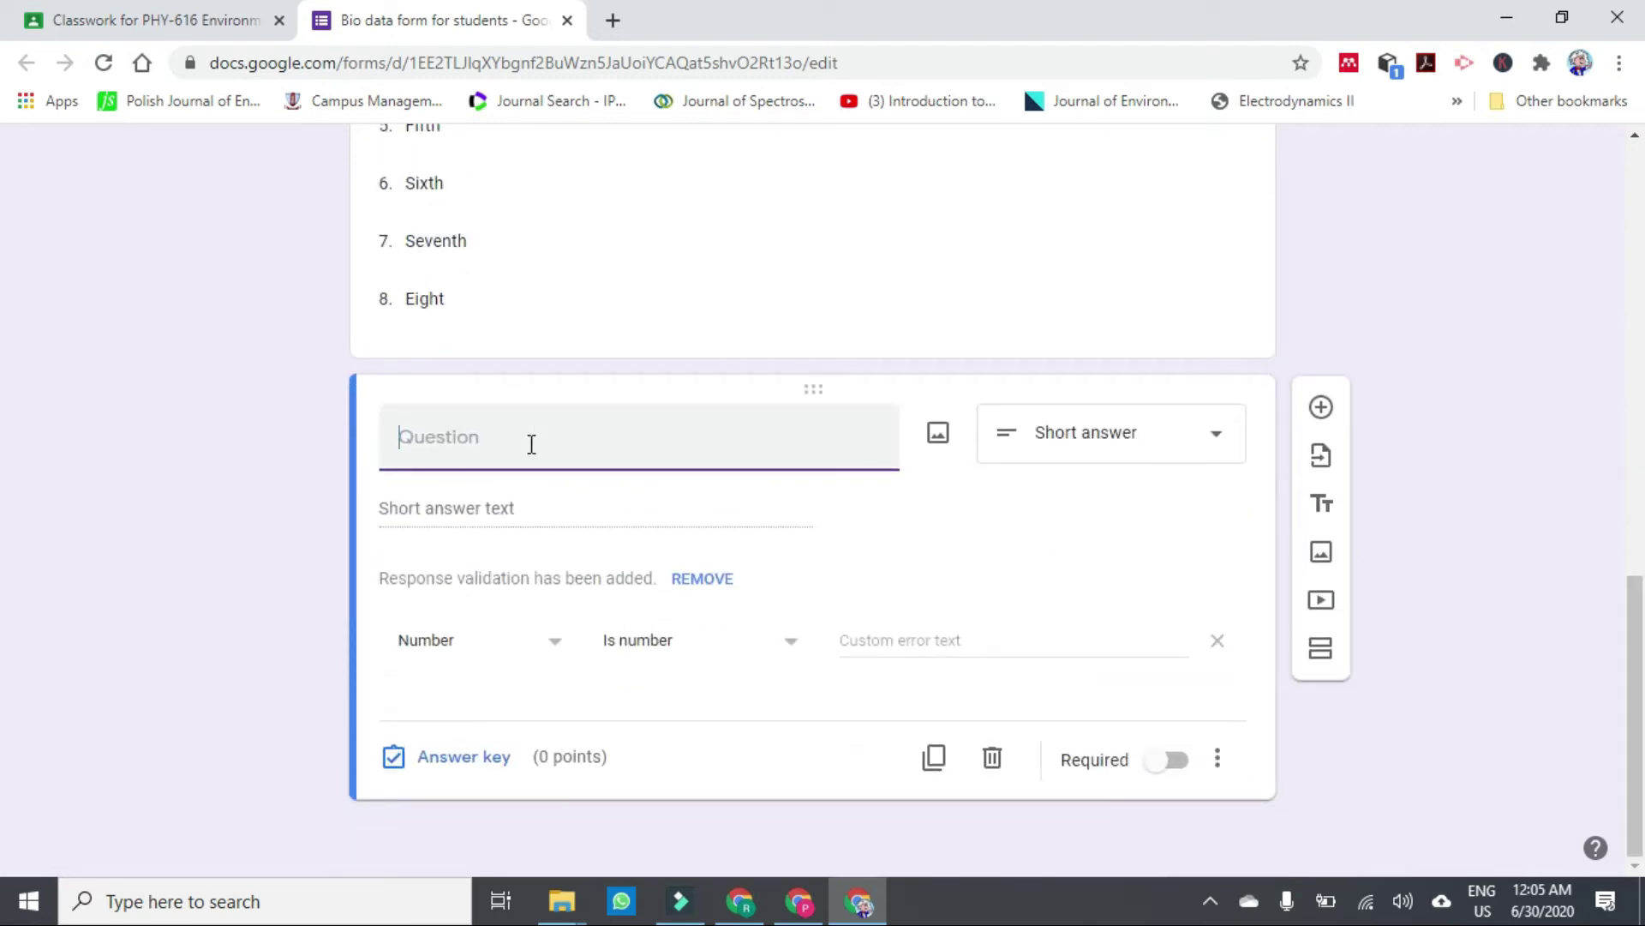
type("University Ro")
key("BackSpace")
type("Roll N")
key("BackSpace")
left_click(1217, 454)
left_click(674, 510)
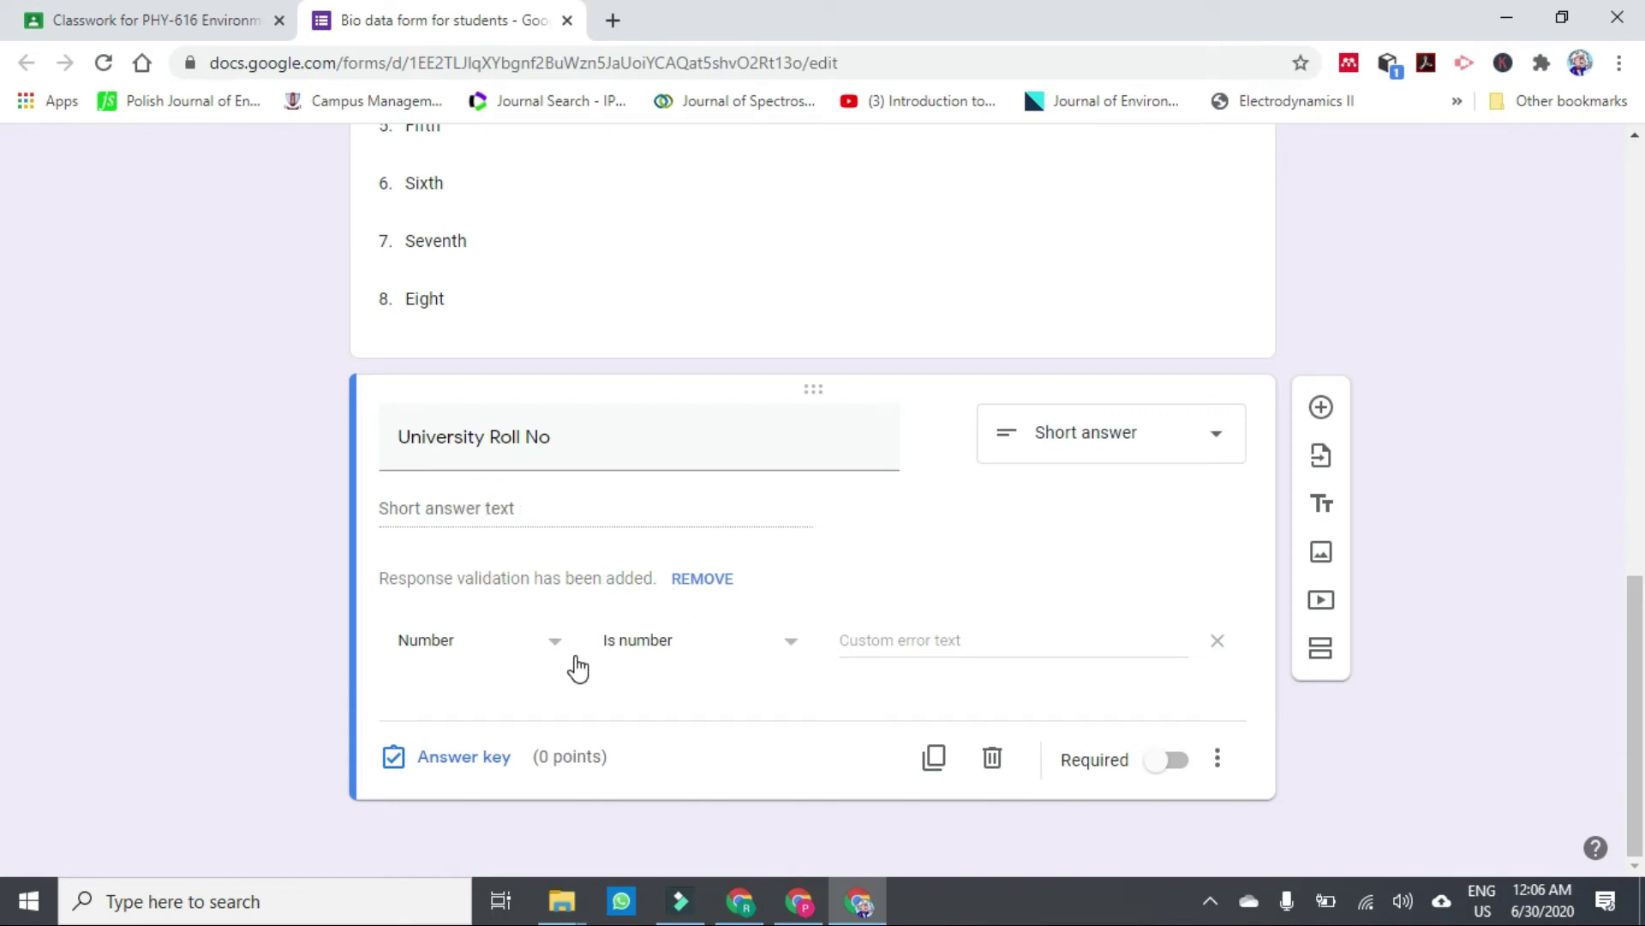
Validate it as a number with error 'Please enter valid roll no', then add 'College Roll No'.
left_click(553, 645)
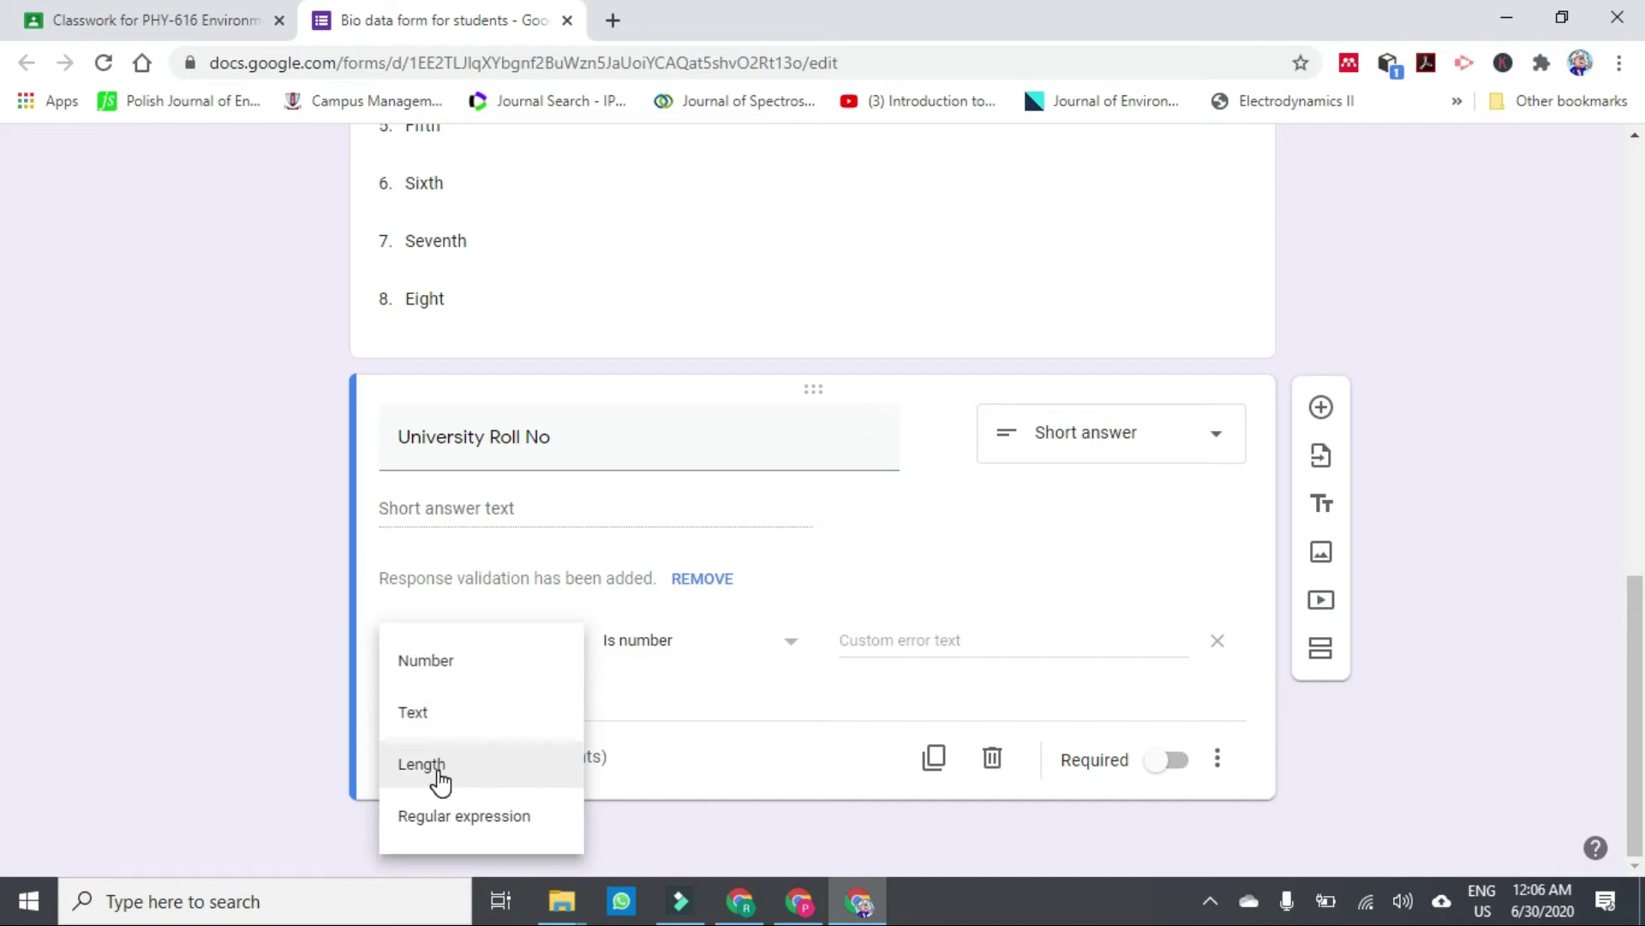
left_click(470, 669)
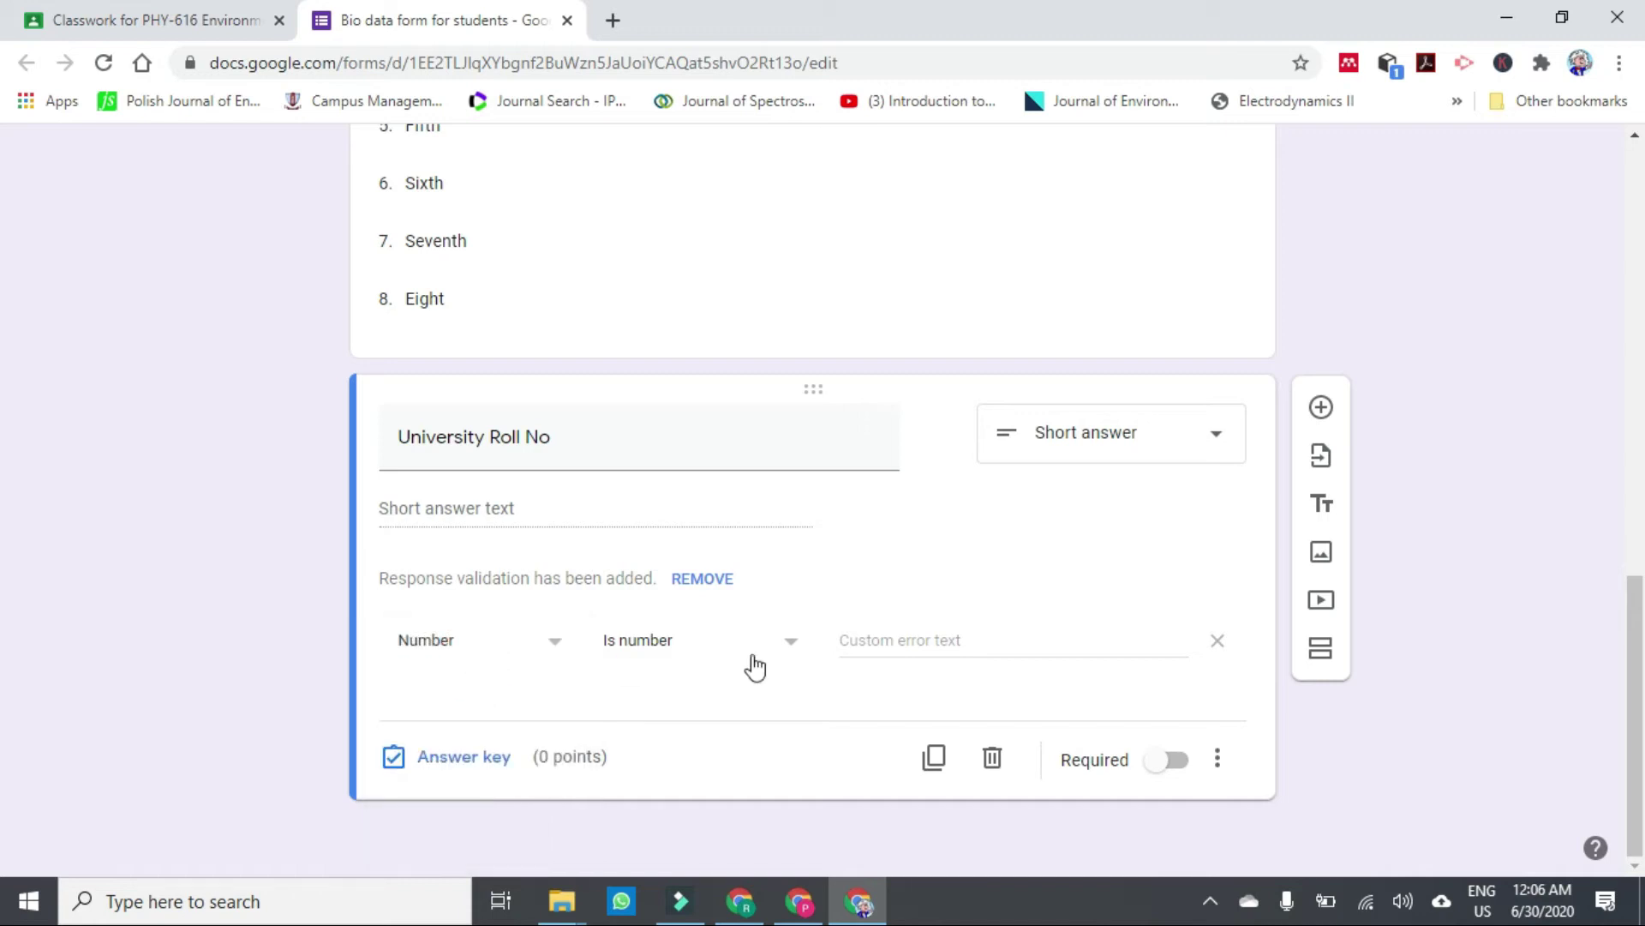
left_click(796, 655)
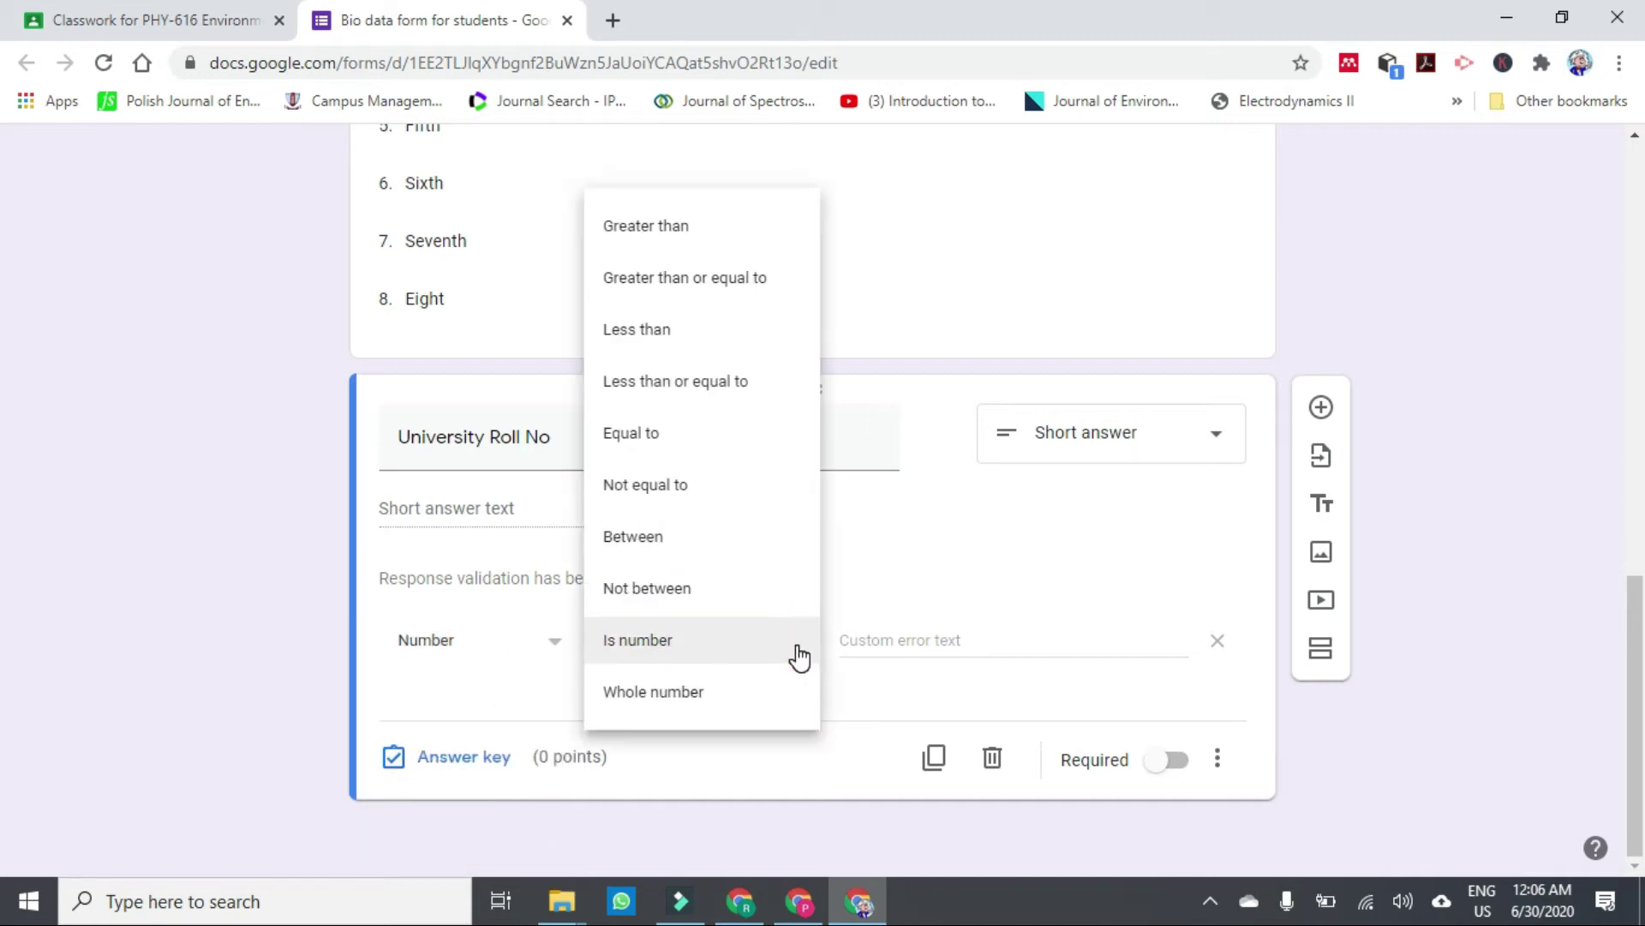
left_click(798, 656)
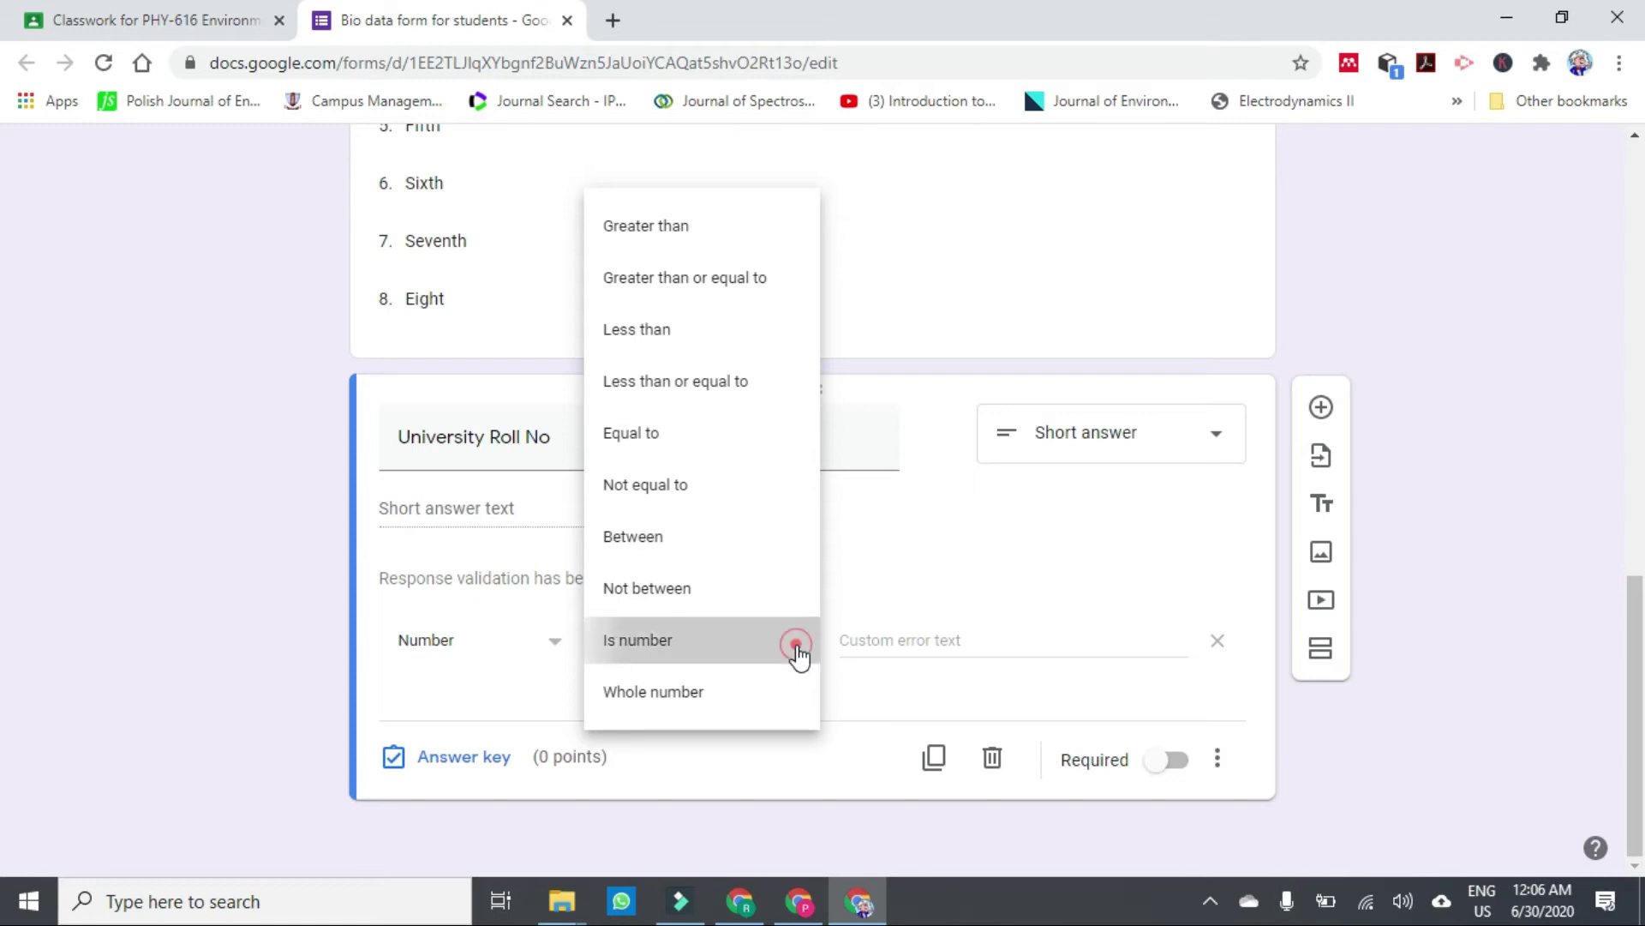
left_click(907, 646)
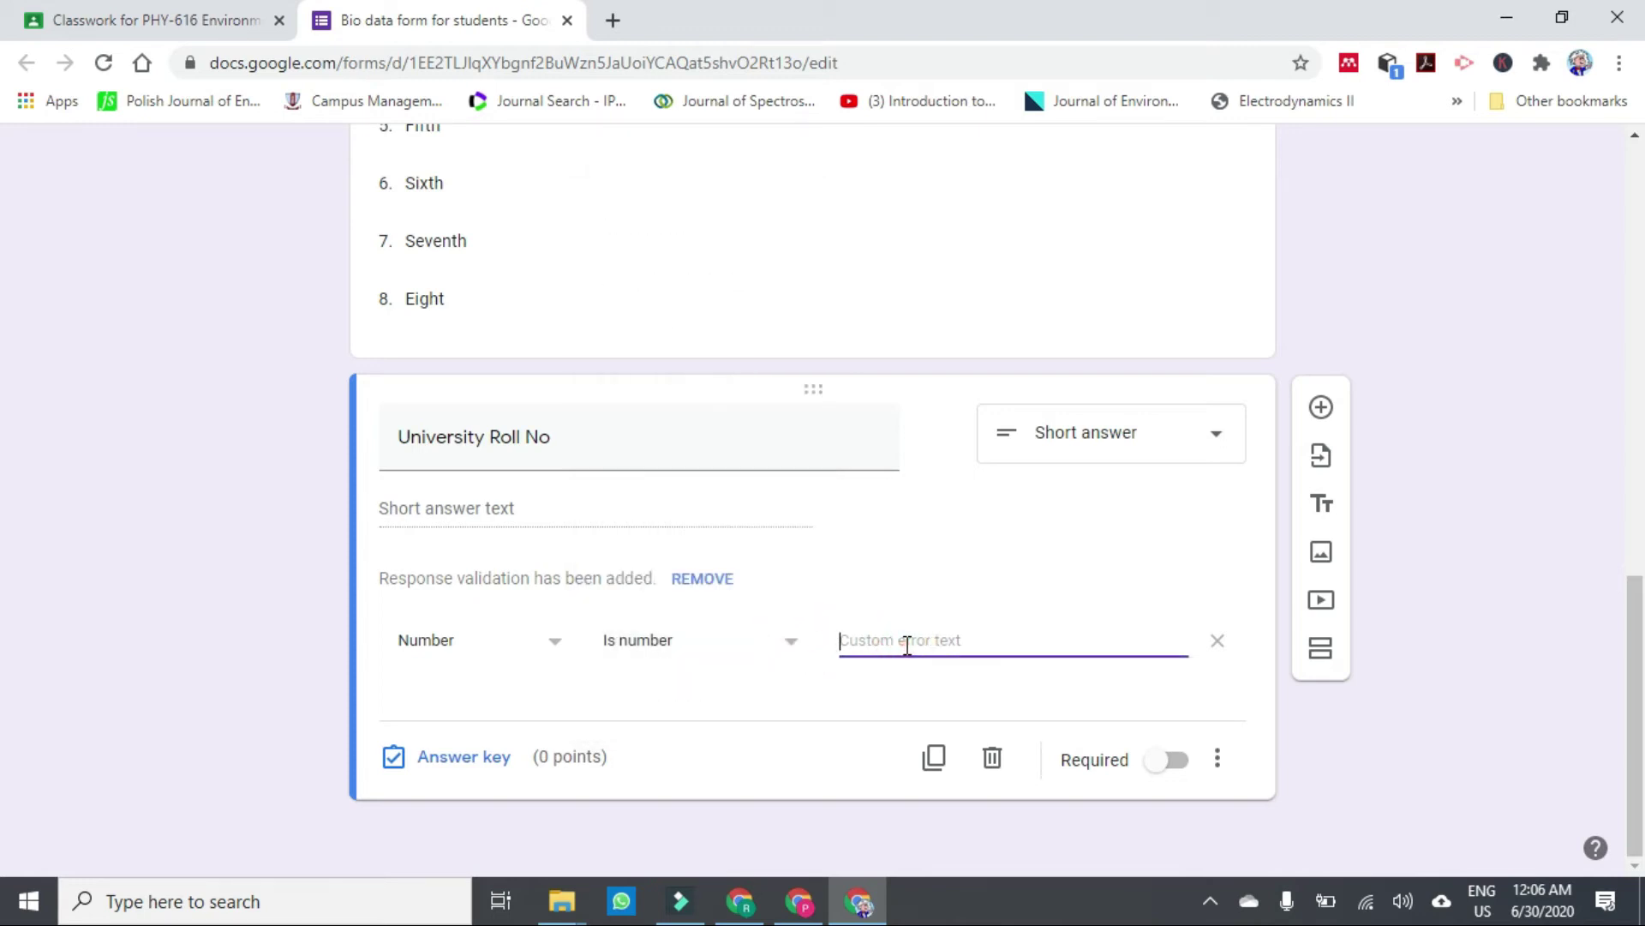
type("98")
key("BackSpace")
key("BackSpace")
type("Please enter valid roll no")
left_click(1321, 410)
type("College Roll No")
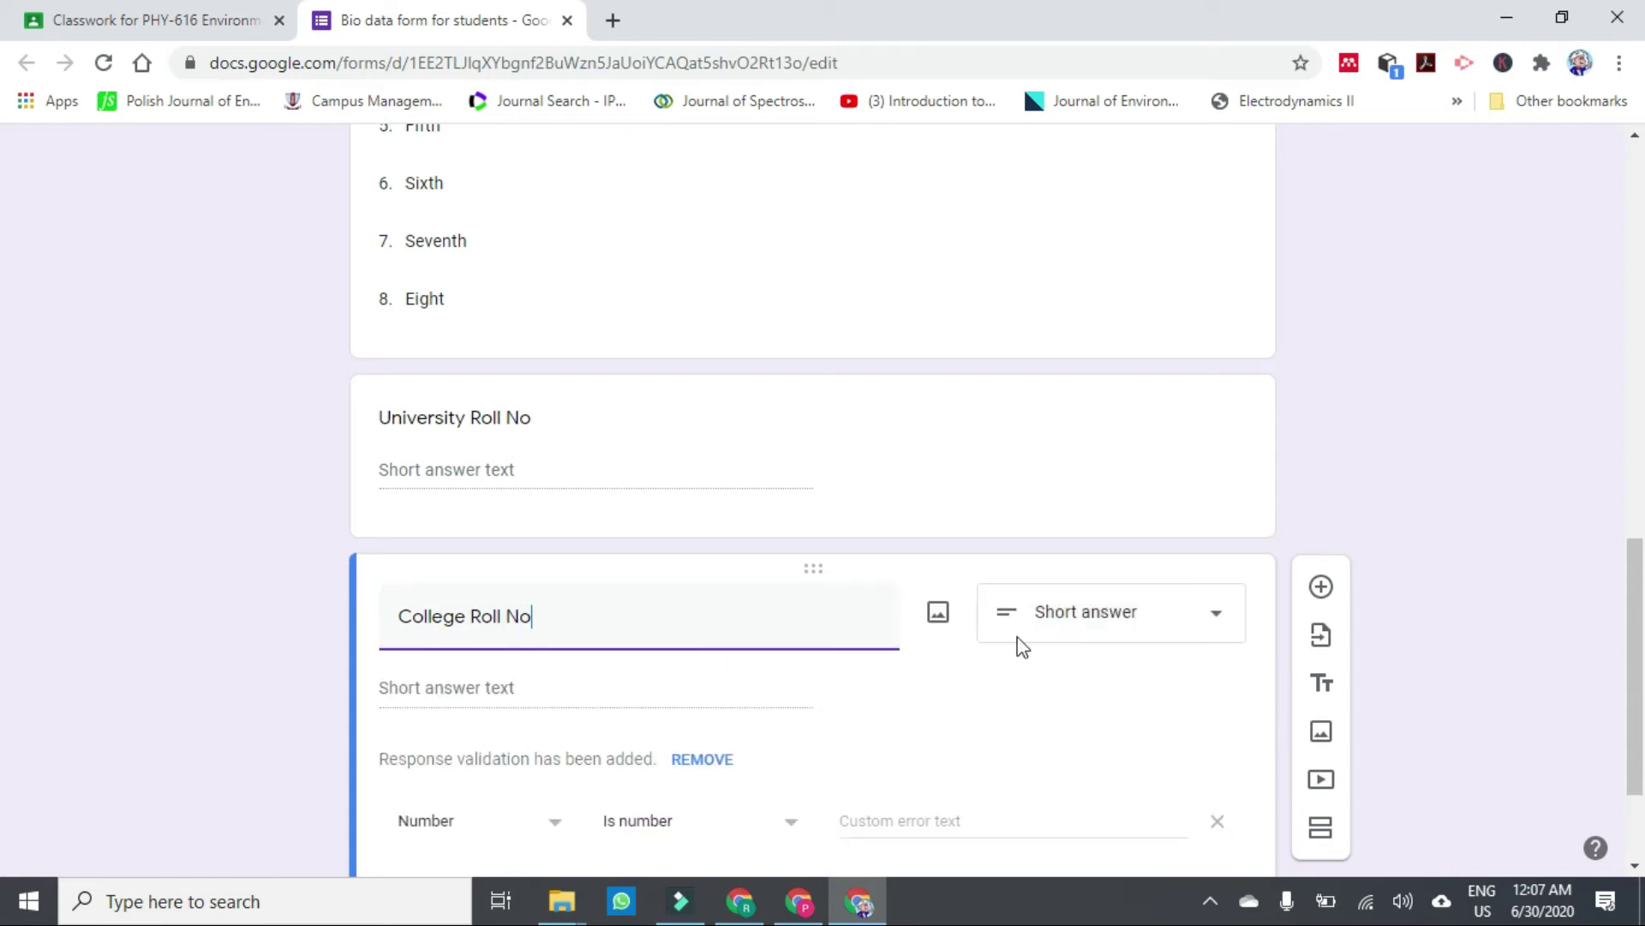
Add a 'University Registration No' question after College Roll No.
scroll(1625, 727, "down", 2)
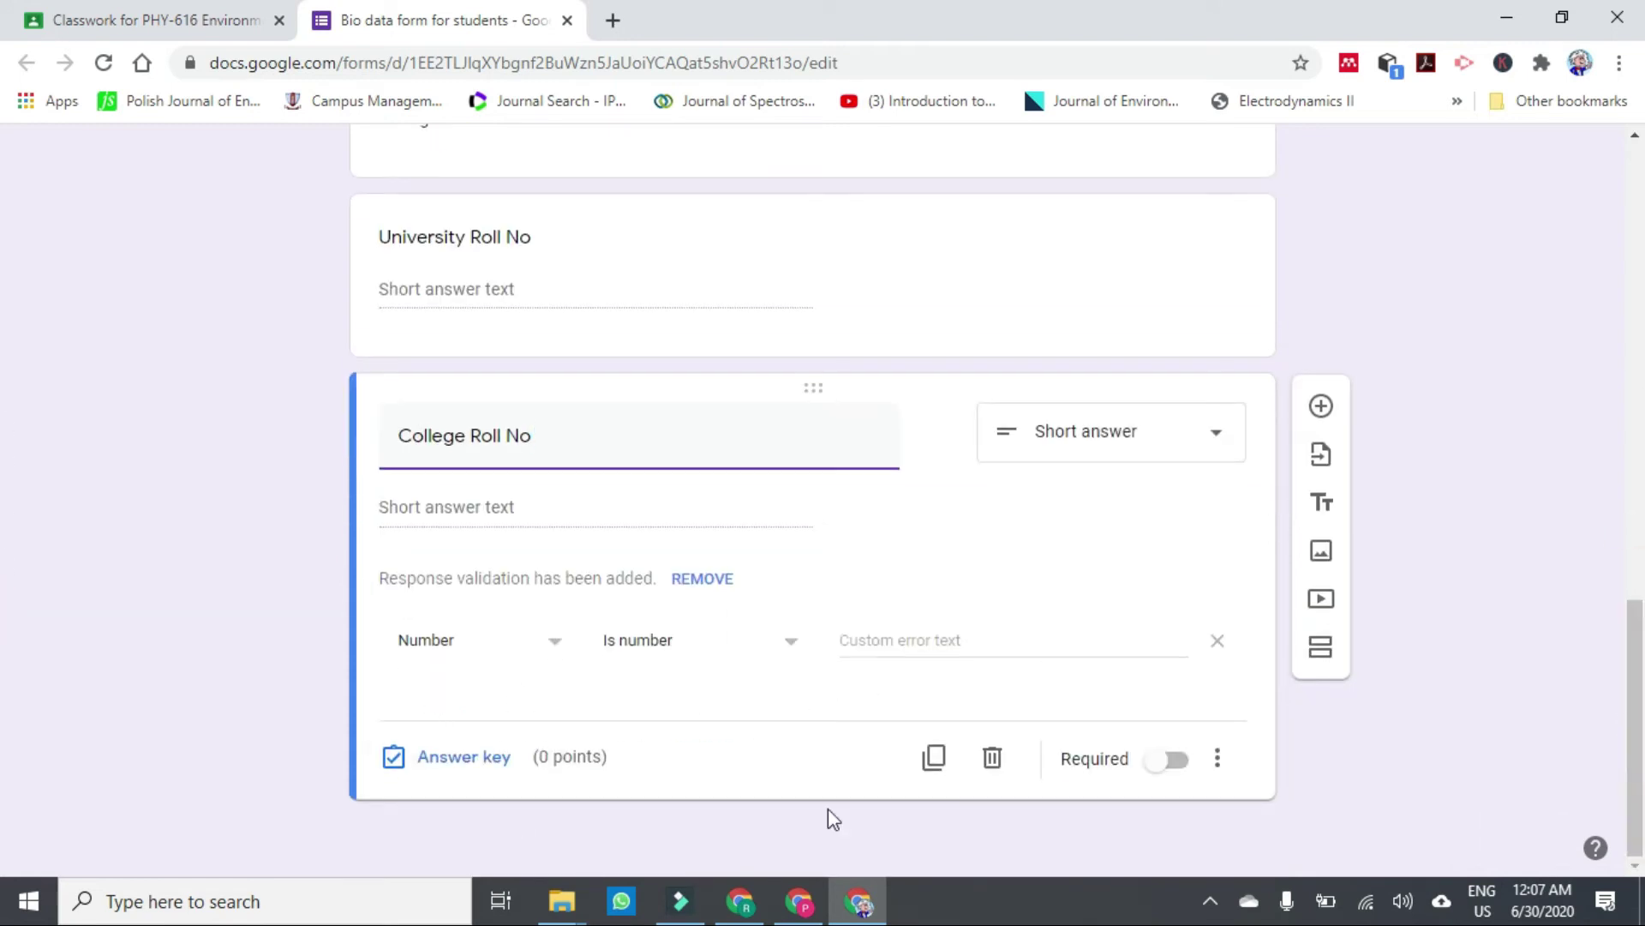
left_click(1321, 408)
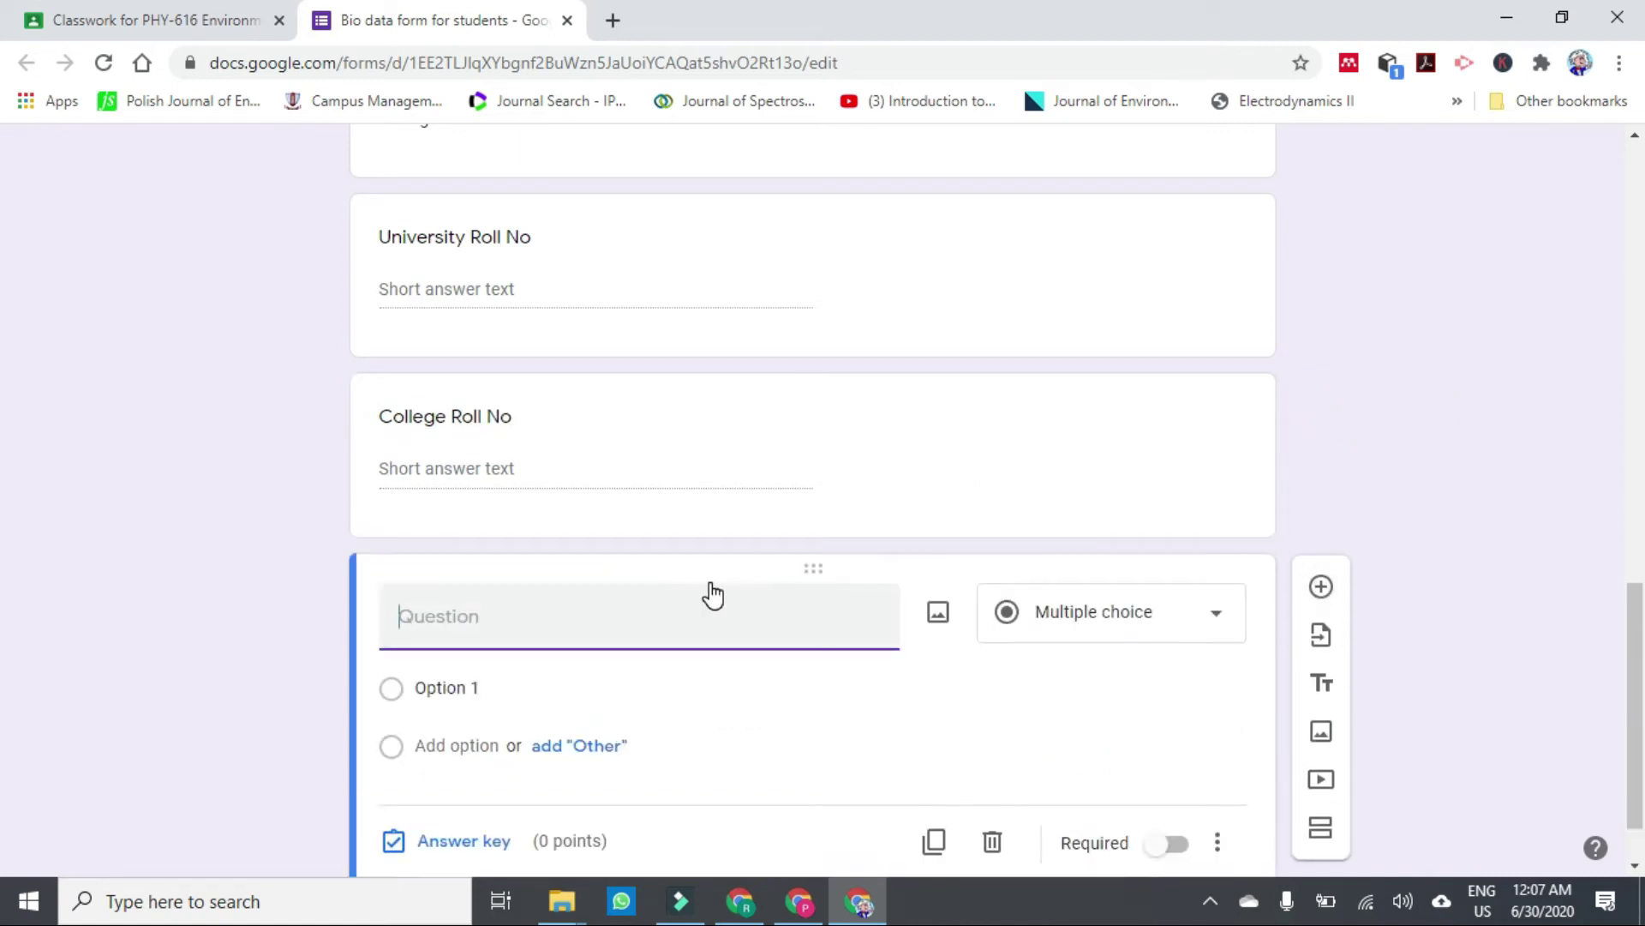
type("University Registration No")
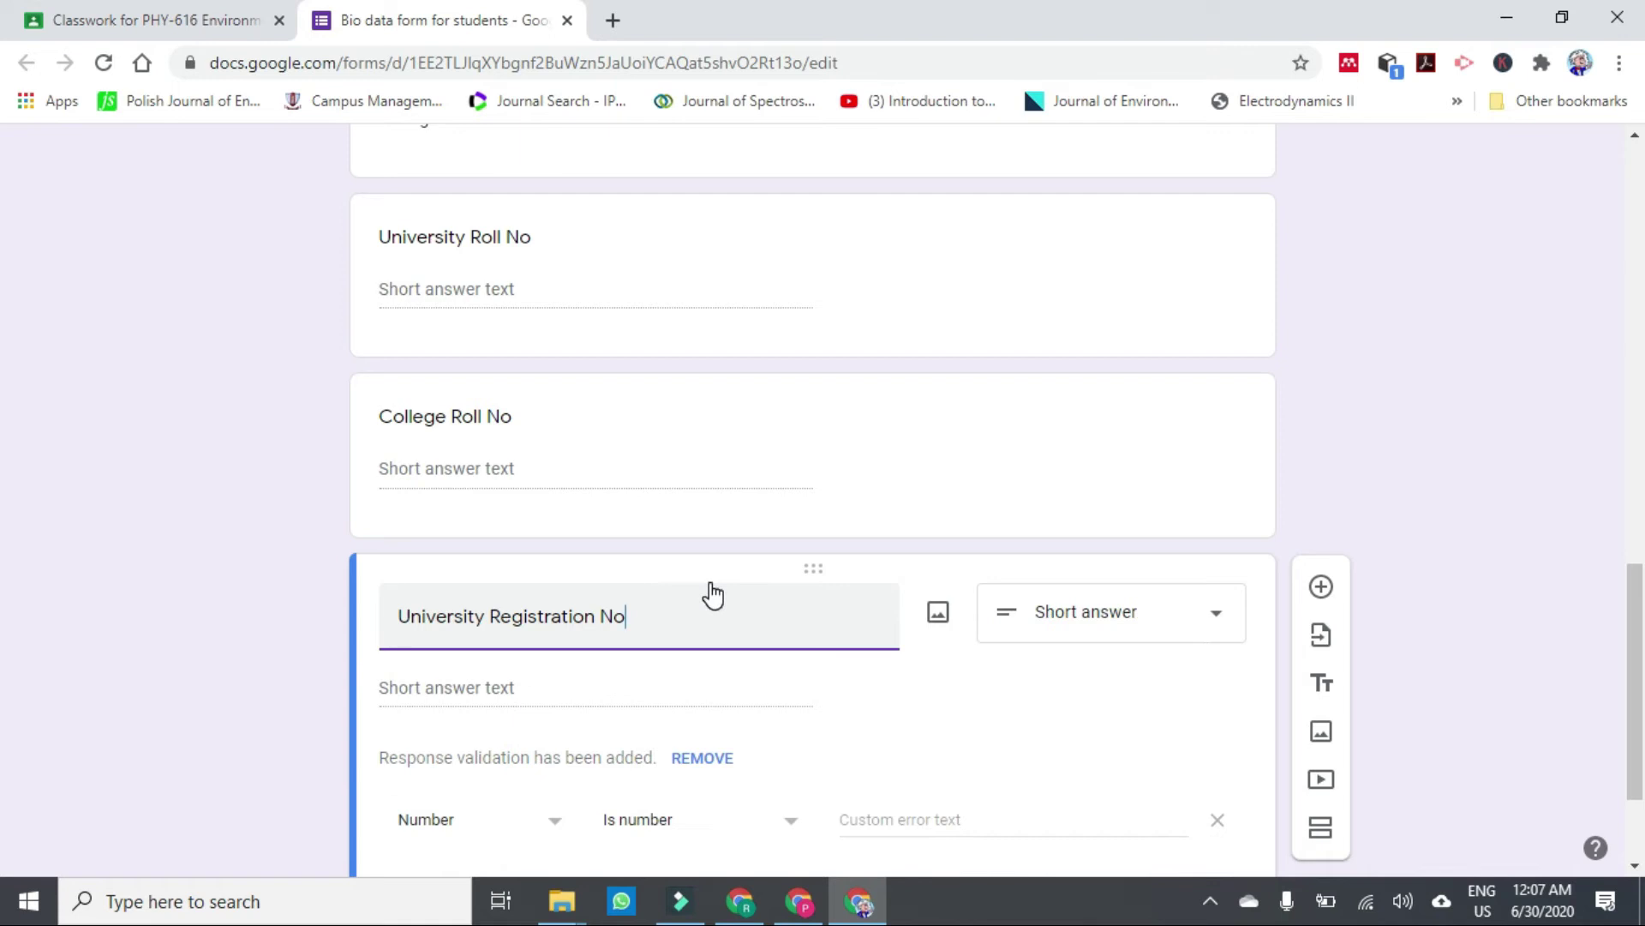
scroll(737, 831, "down", 2)
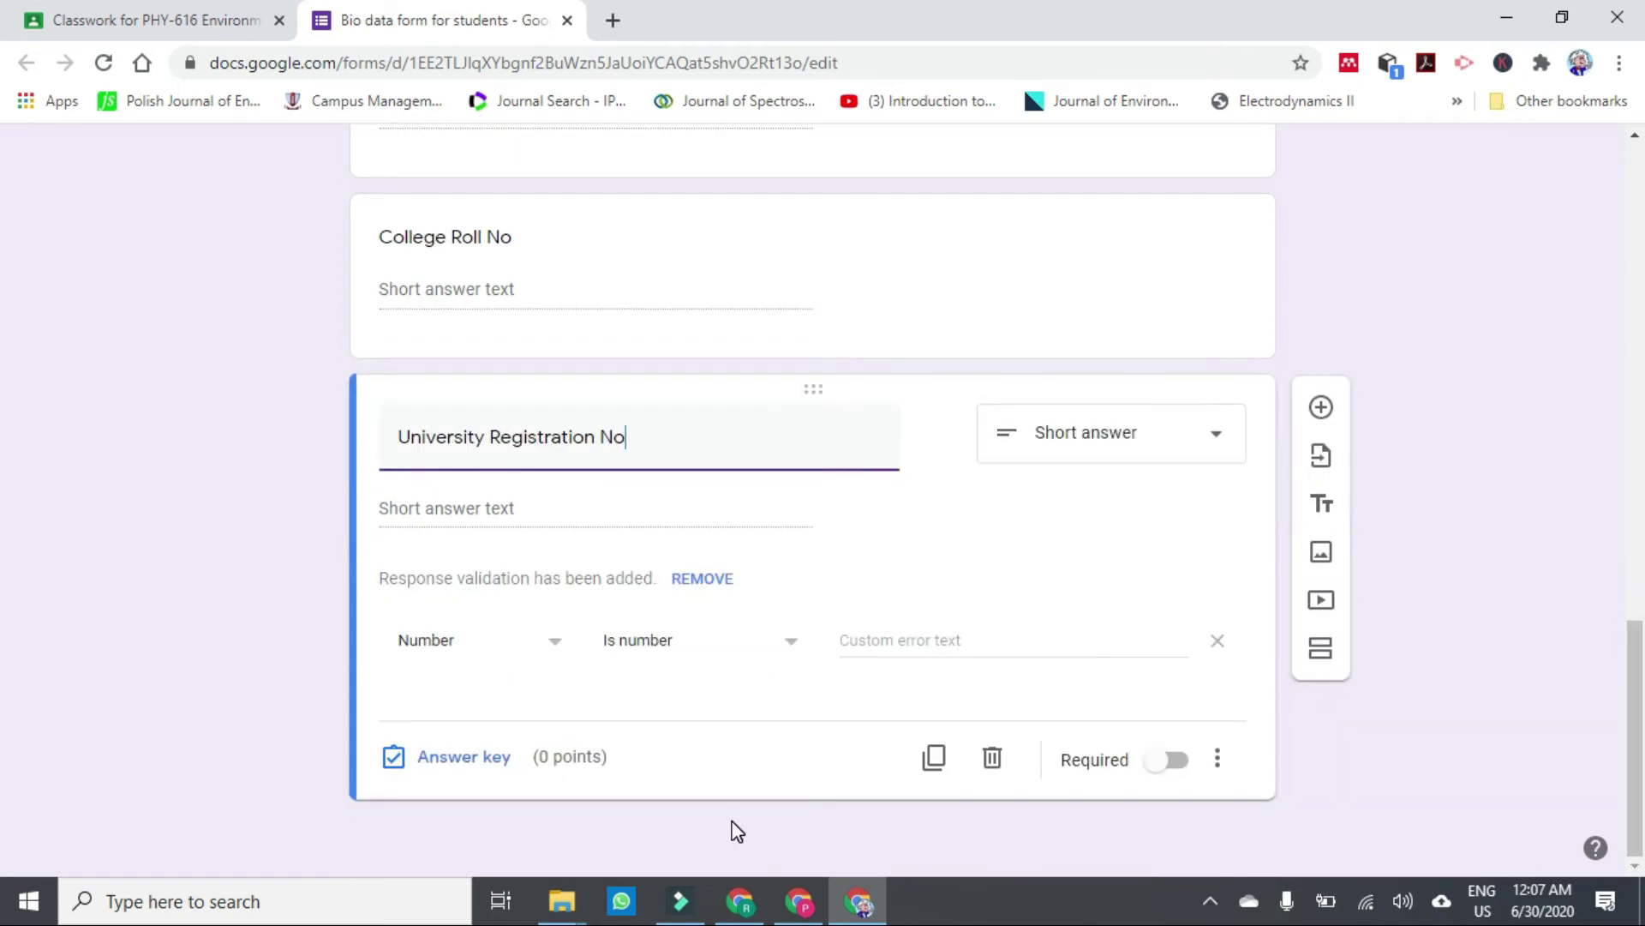
Change University Registration No validation from Regular expression to Text contains 'GCUF'.
left_click(554, 647)
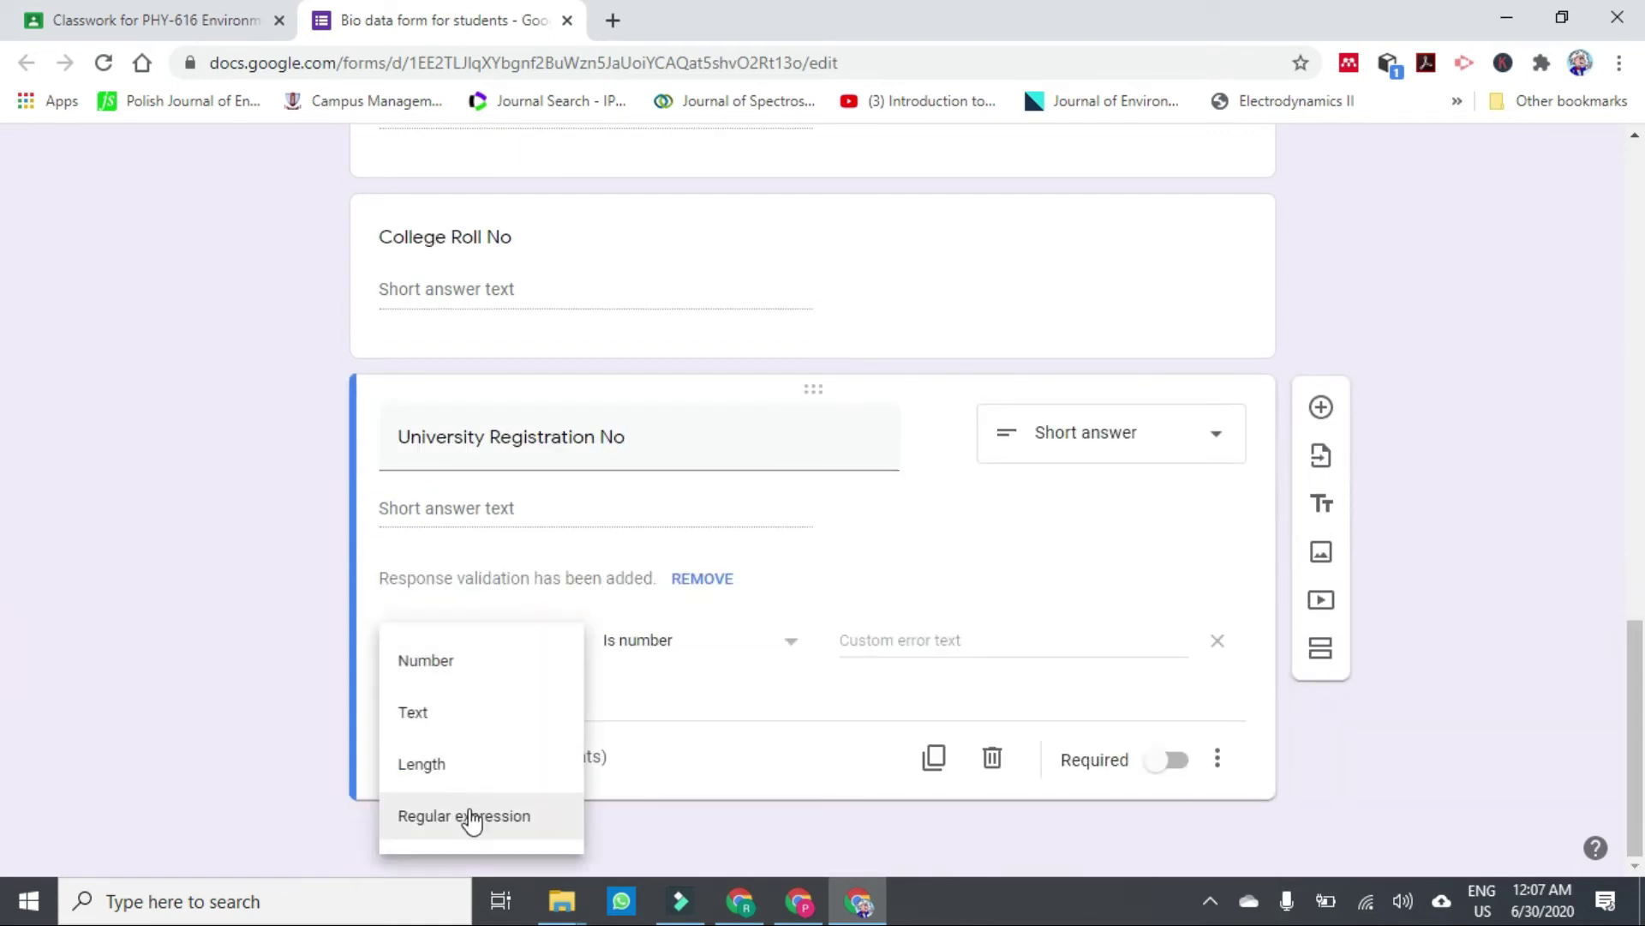
left_click(428, 824)
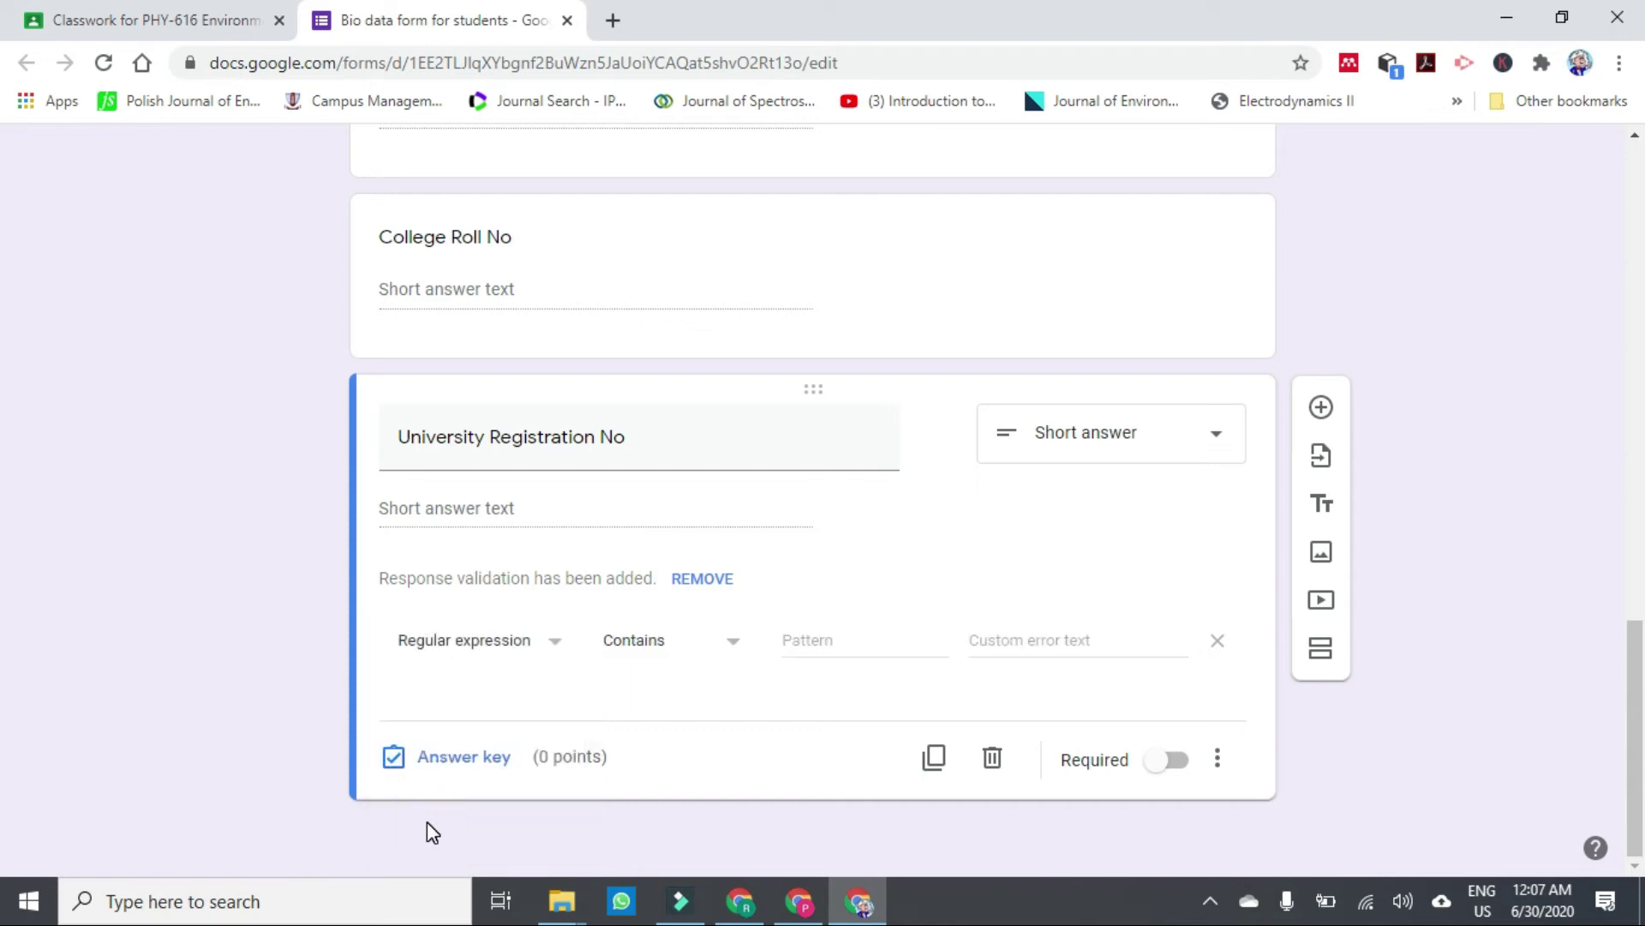
left_click(834, 641)
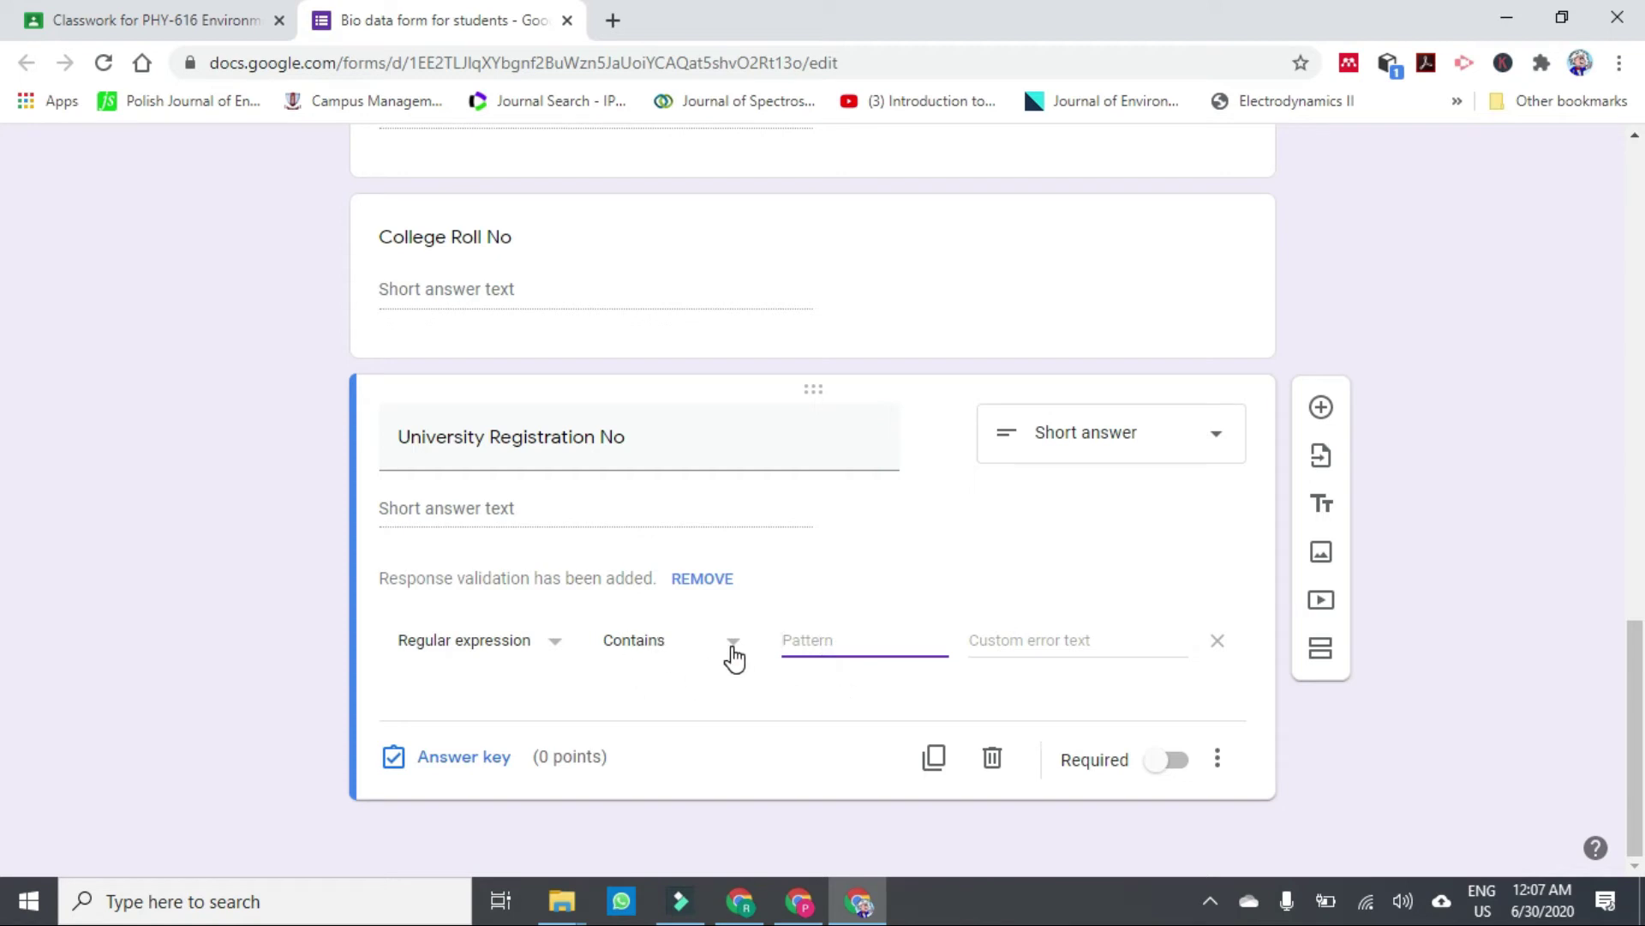
left_click(553, 644)
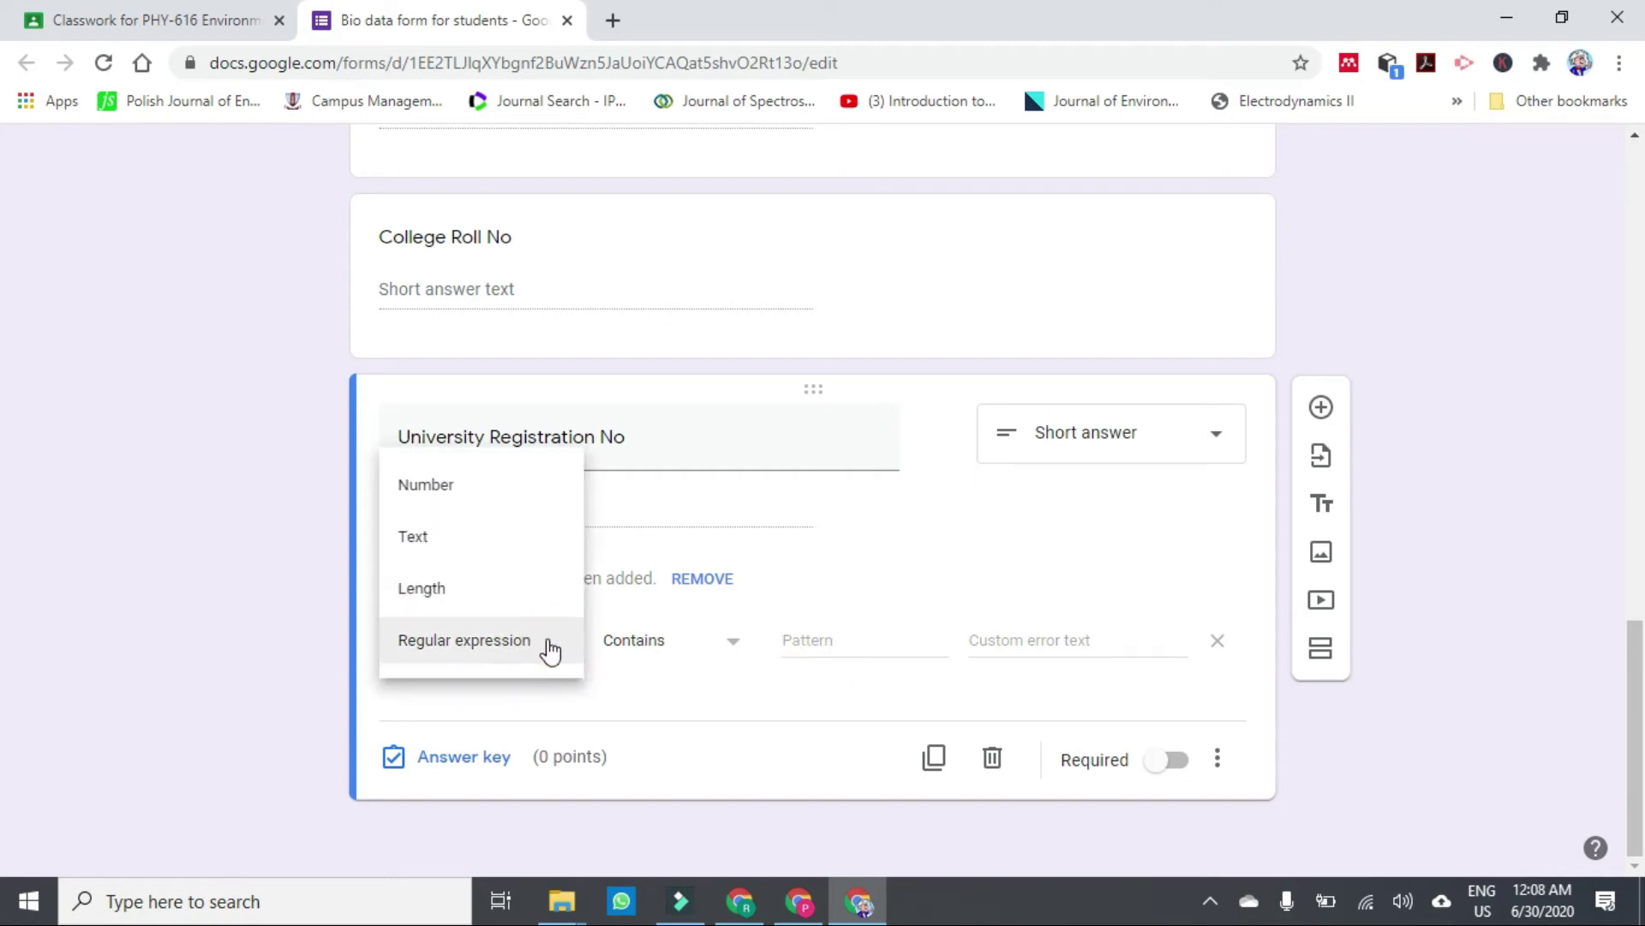
left_click(474, 542)
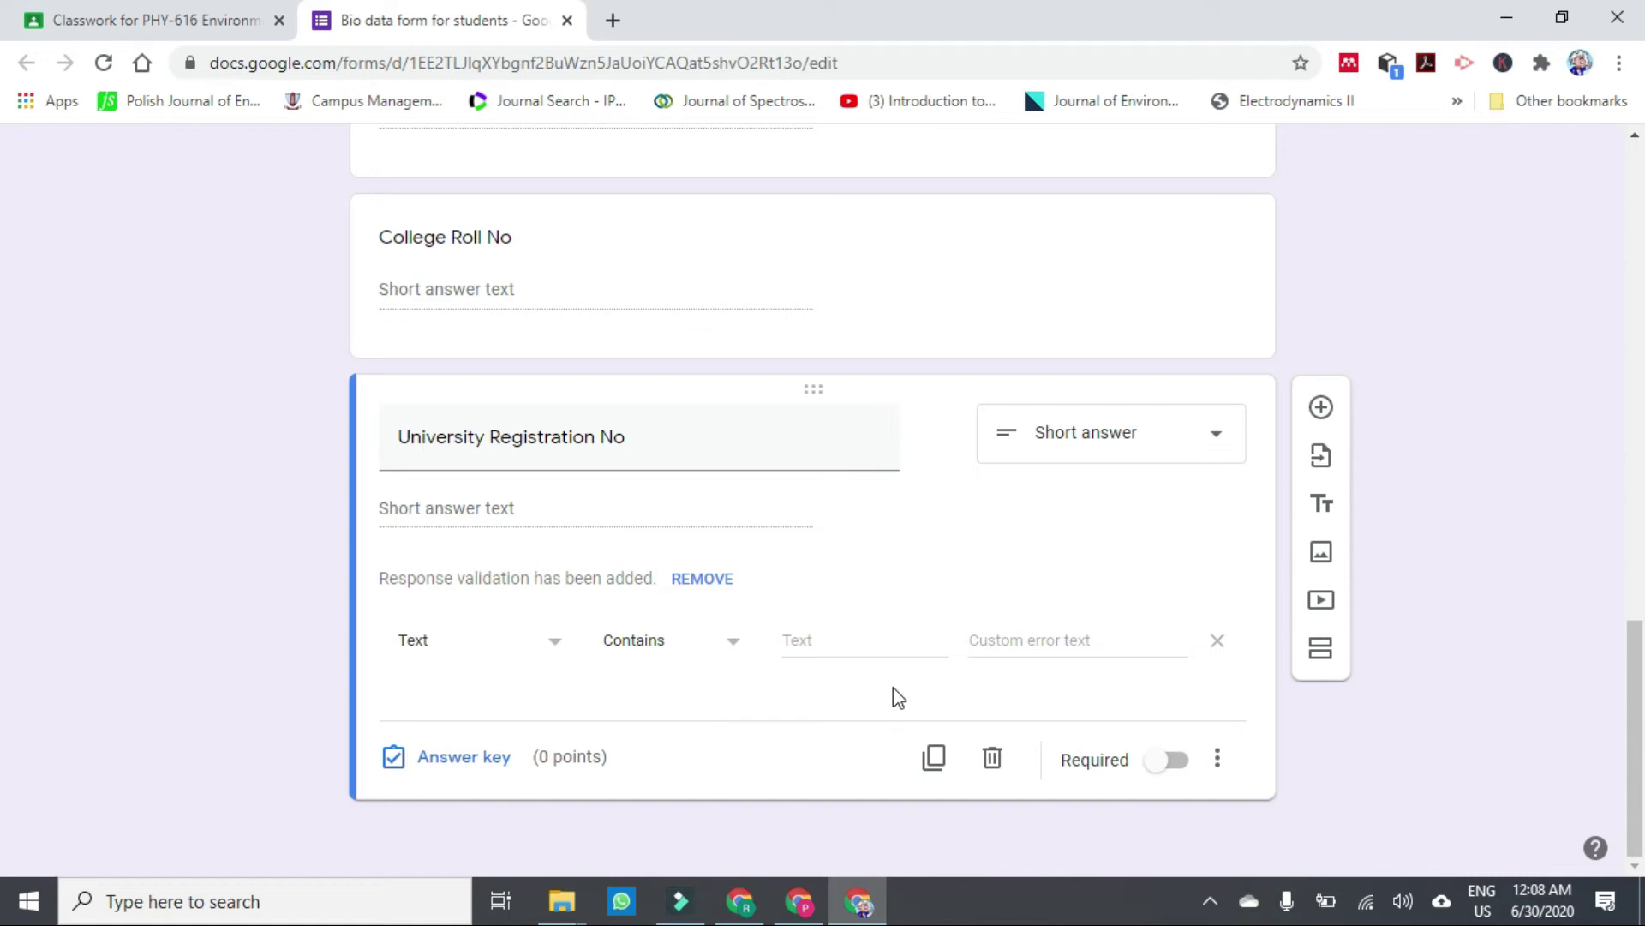
left_click(831, 648)
type("GCUF")
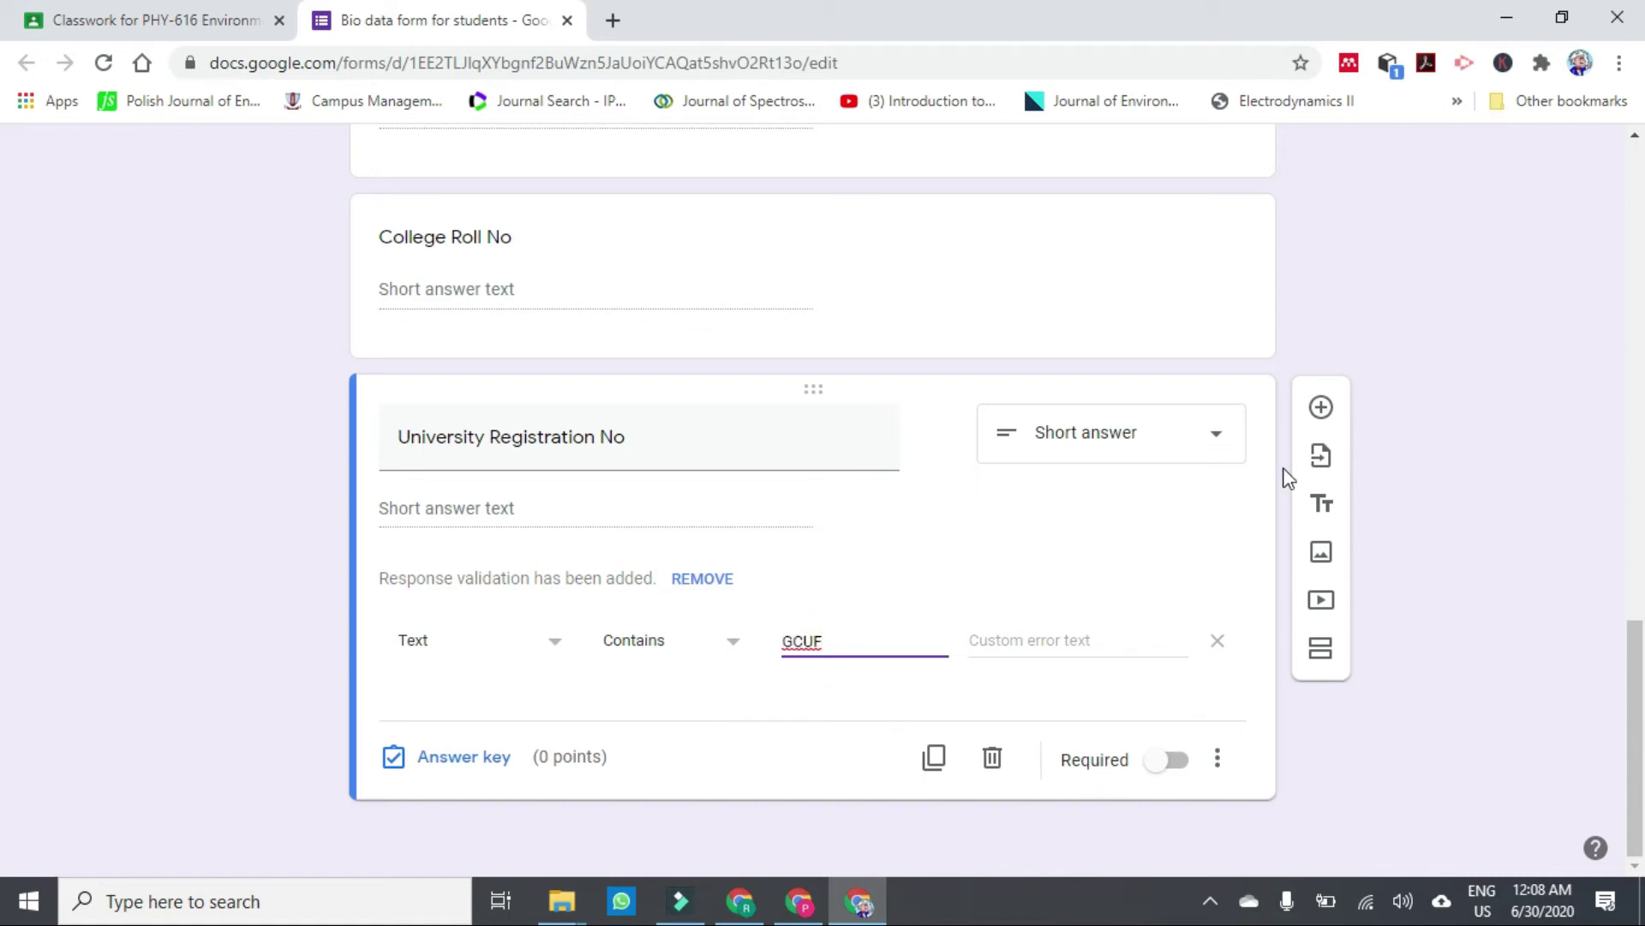
Scroll to the top, preview the Bio data form as a respondent, then close the preview tabs.
scroll(1488, 565, "up", 10)
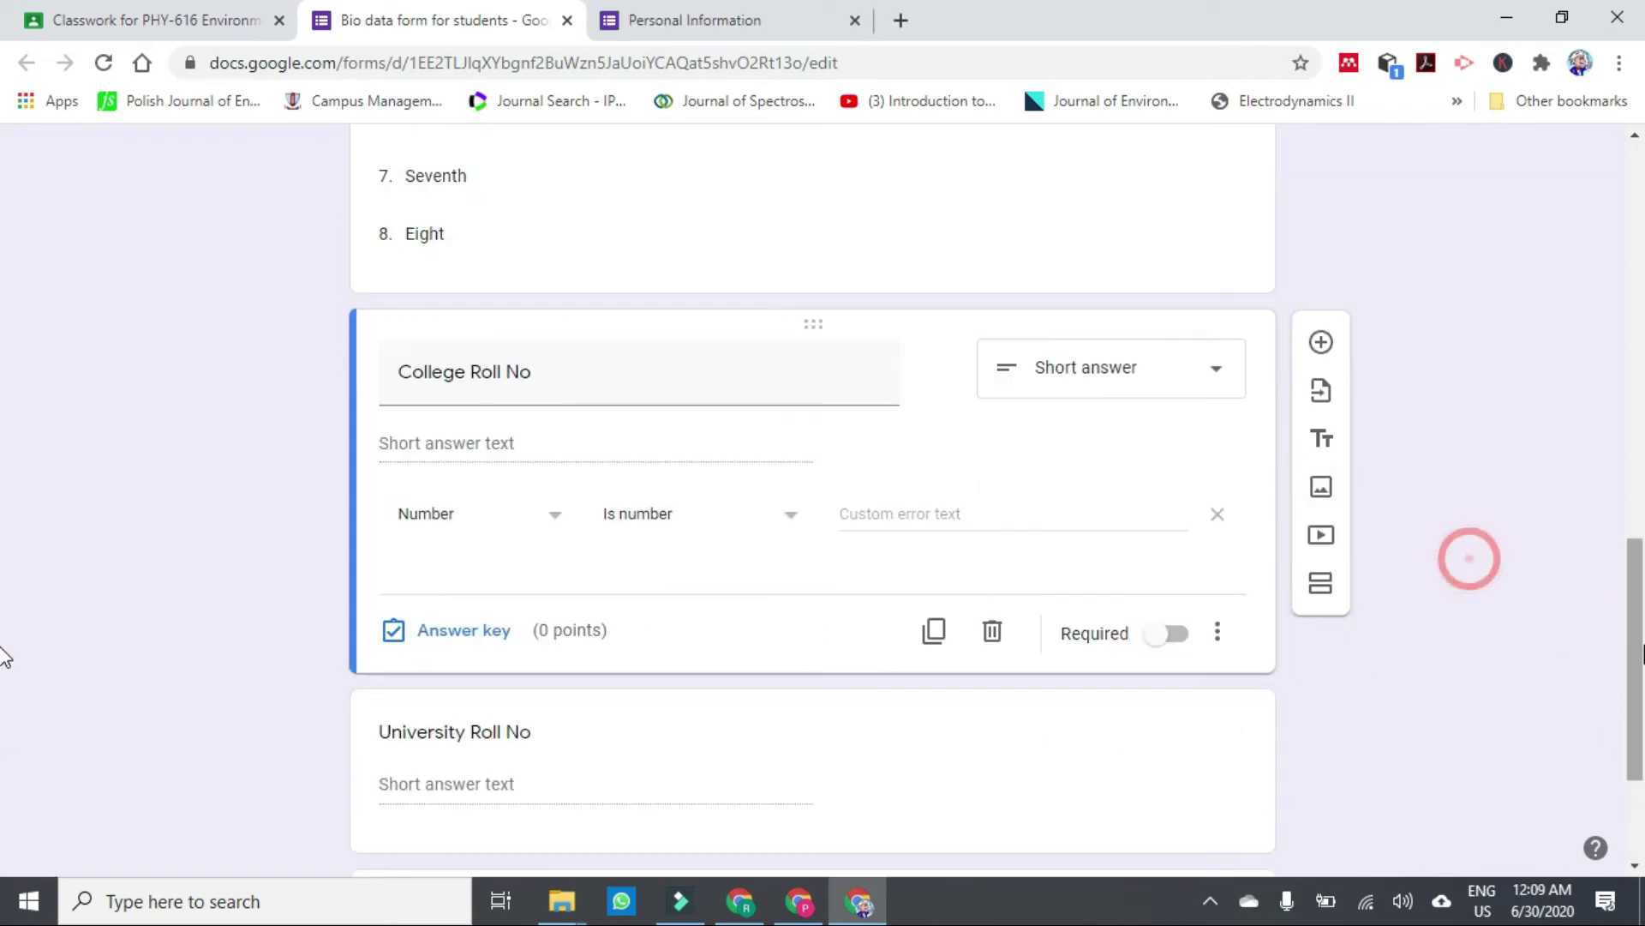
scroll(1638, 495, "up", 10)
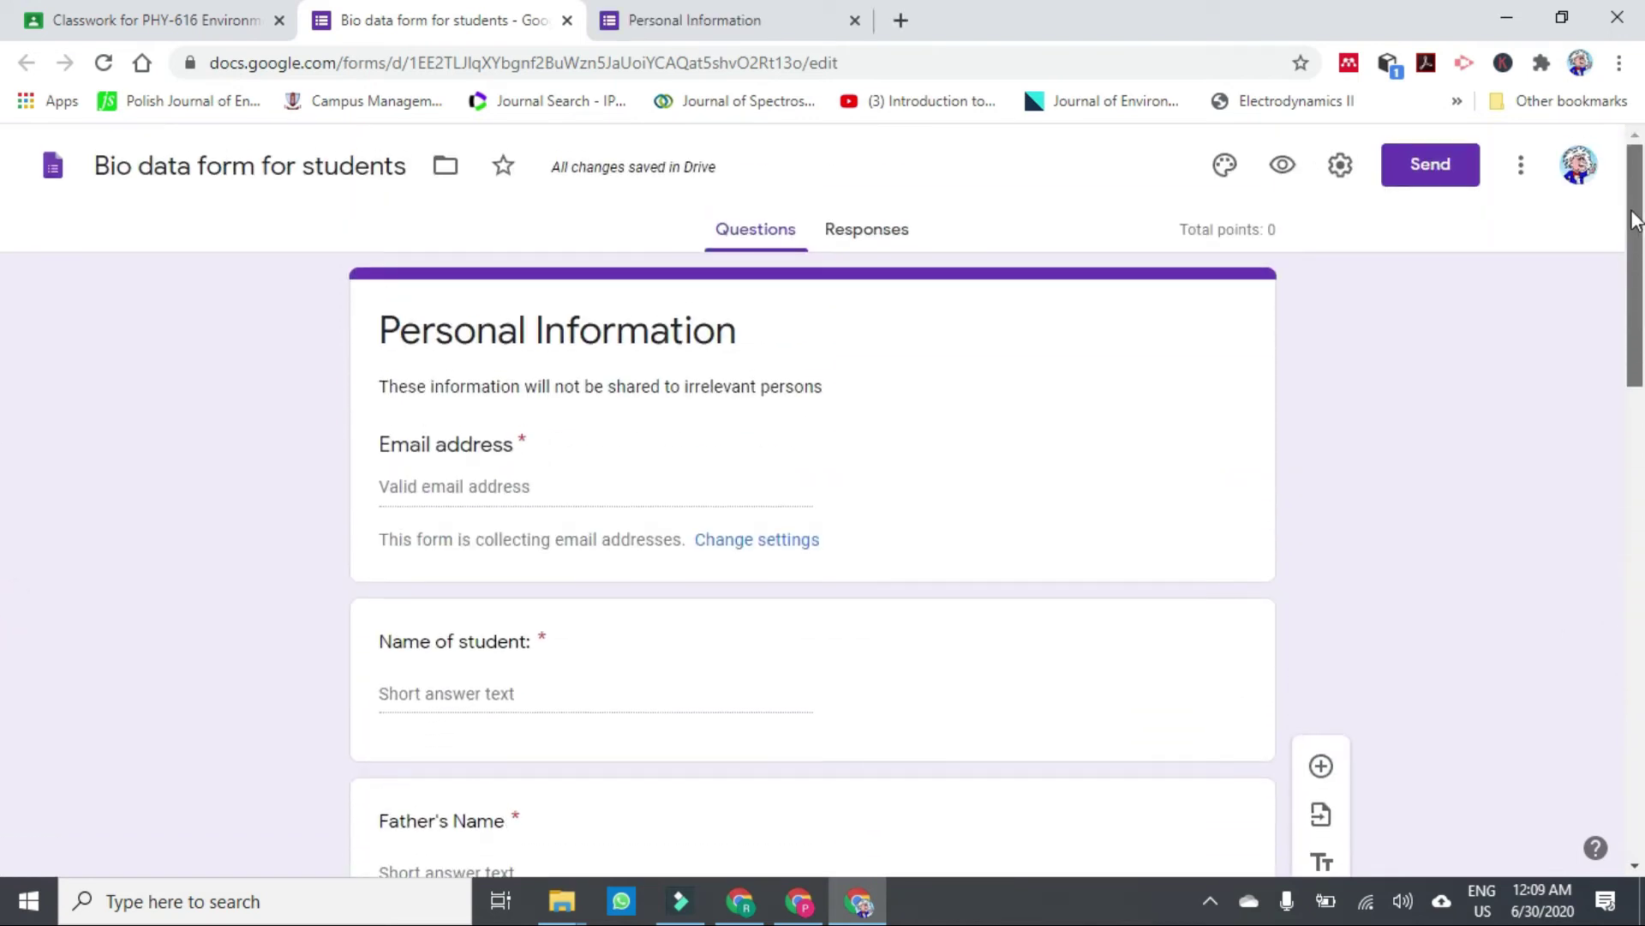
left_click(1285, 165)
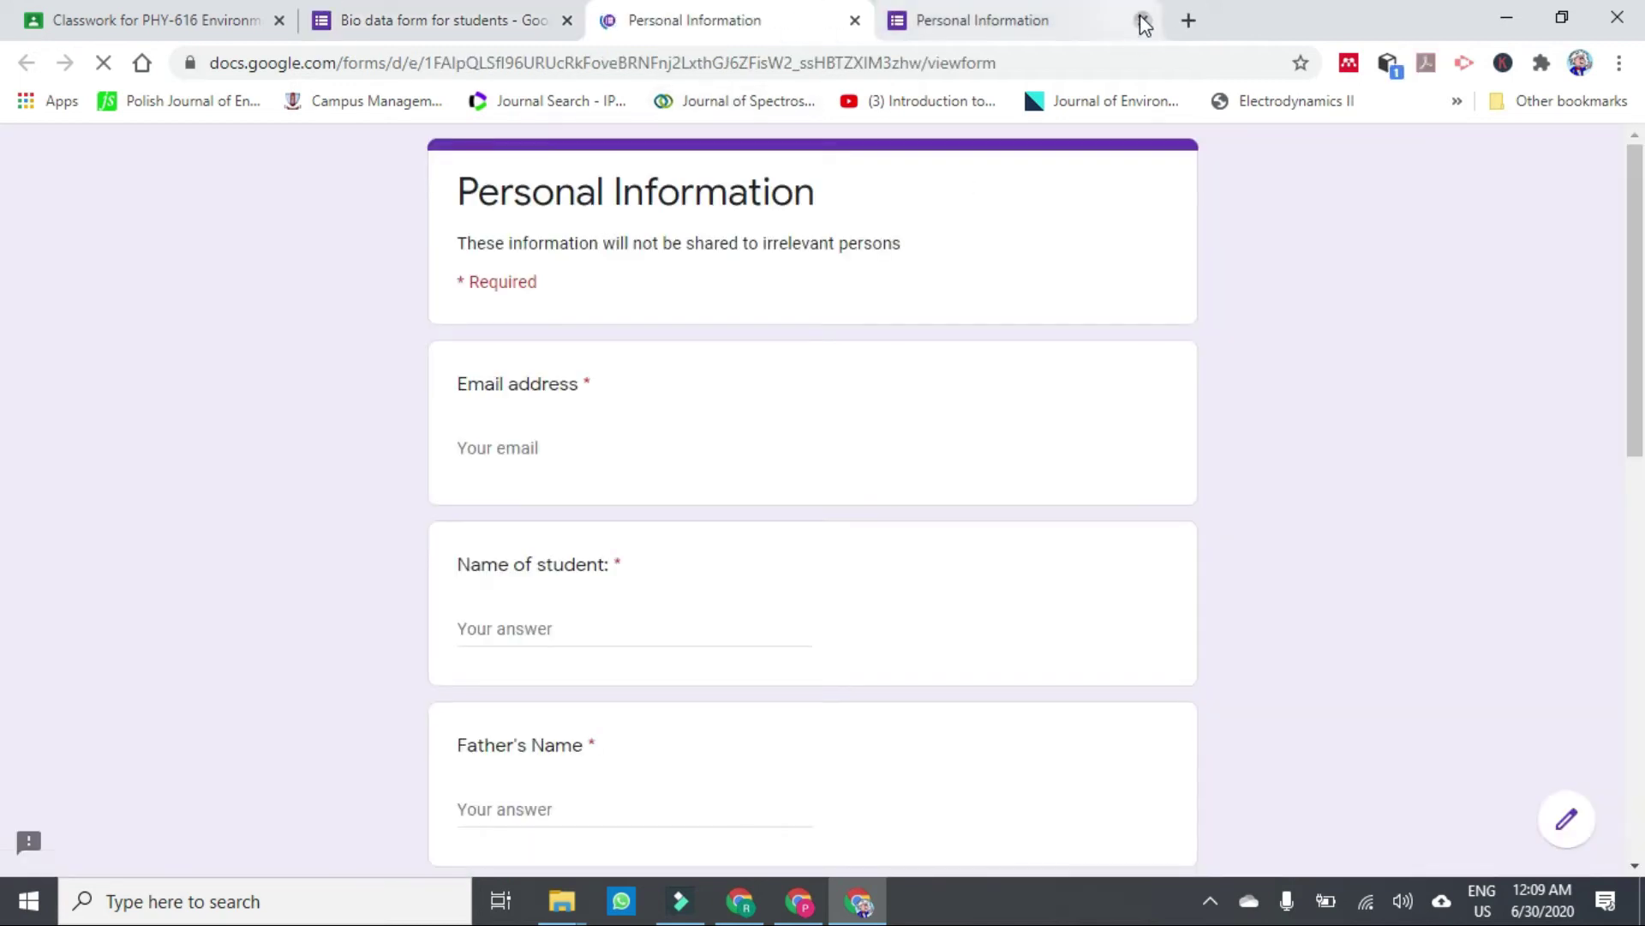
left_click(1142, 20)
left_click_drag(1633, 351, 1629, 673)
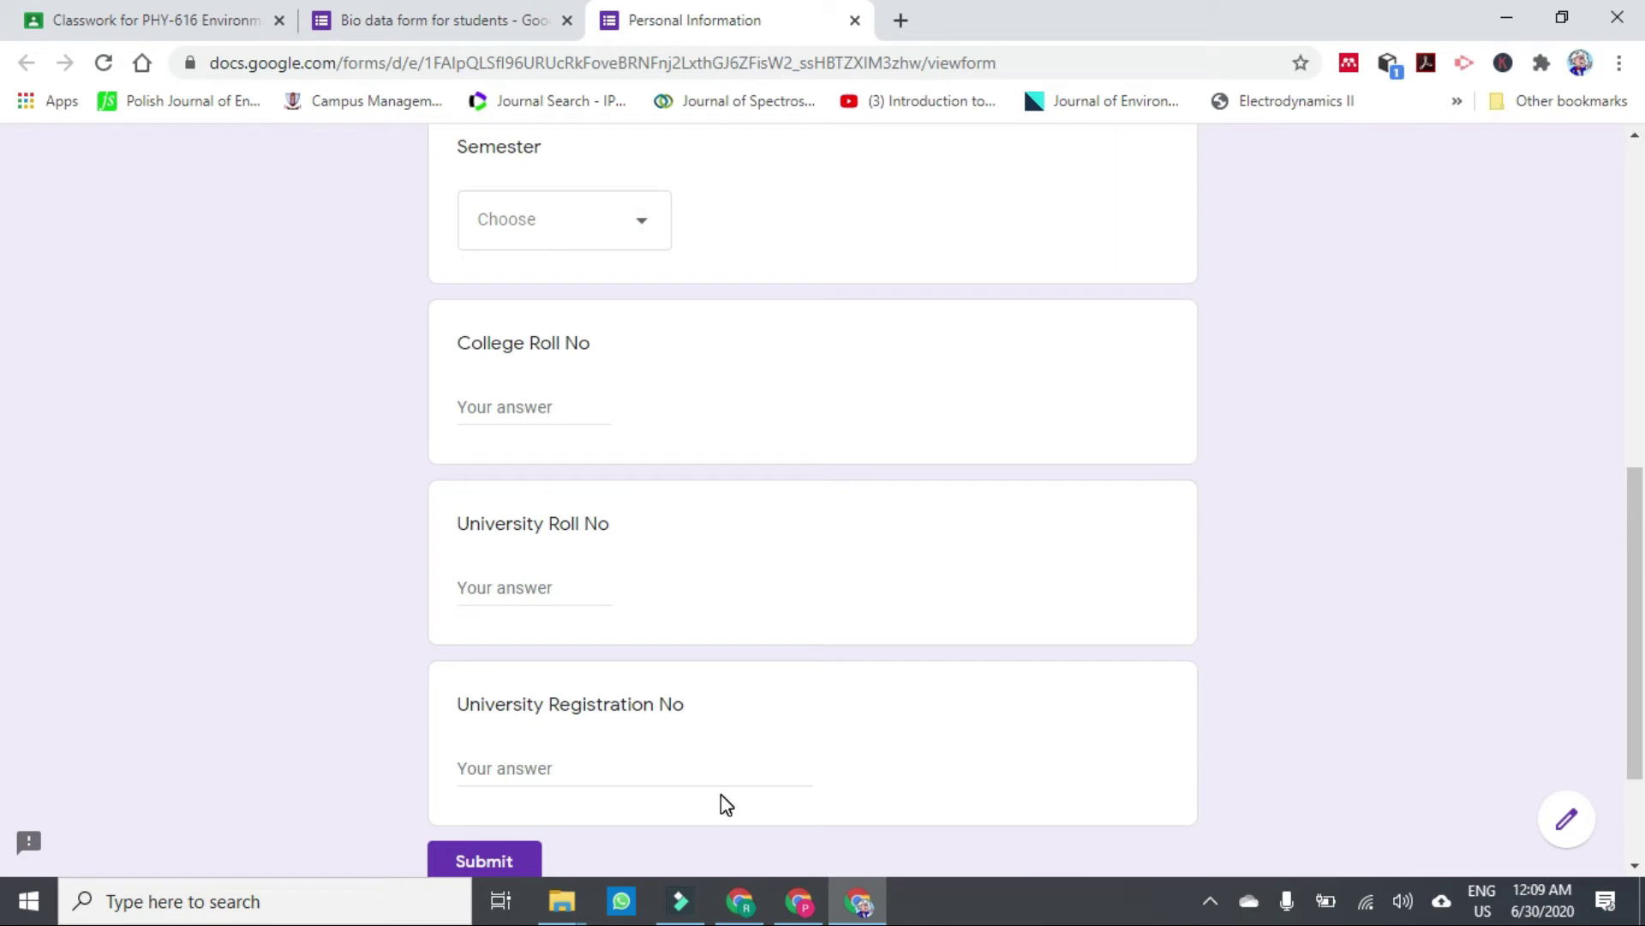
left_click(855, 23)
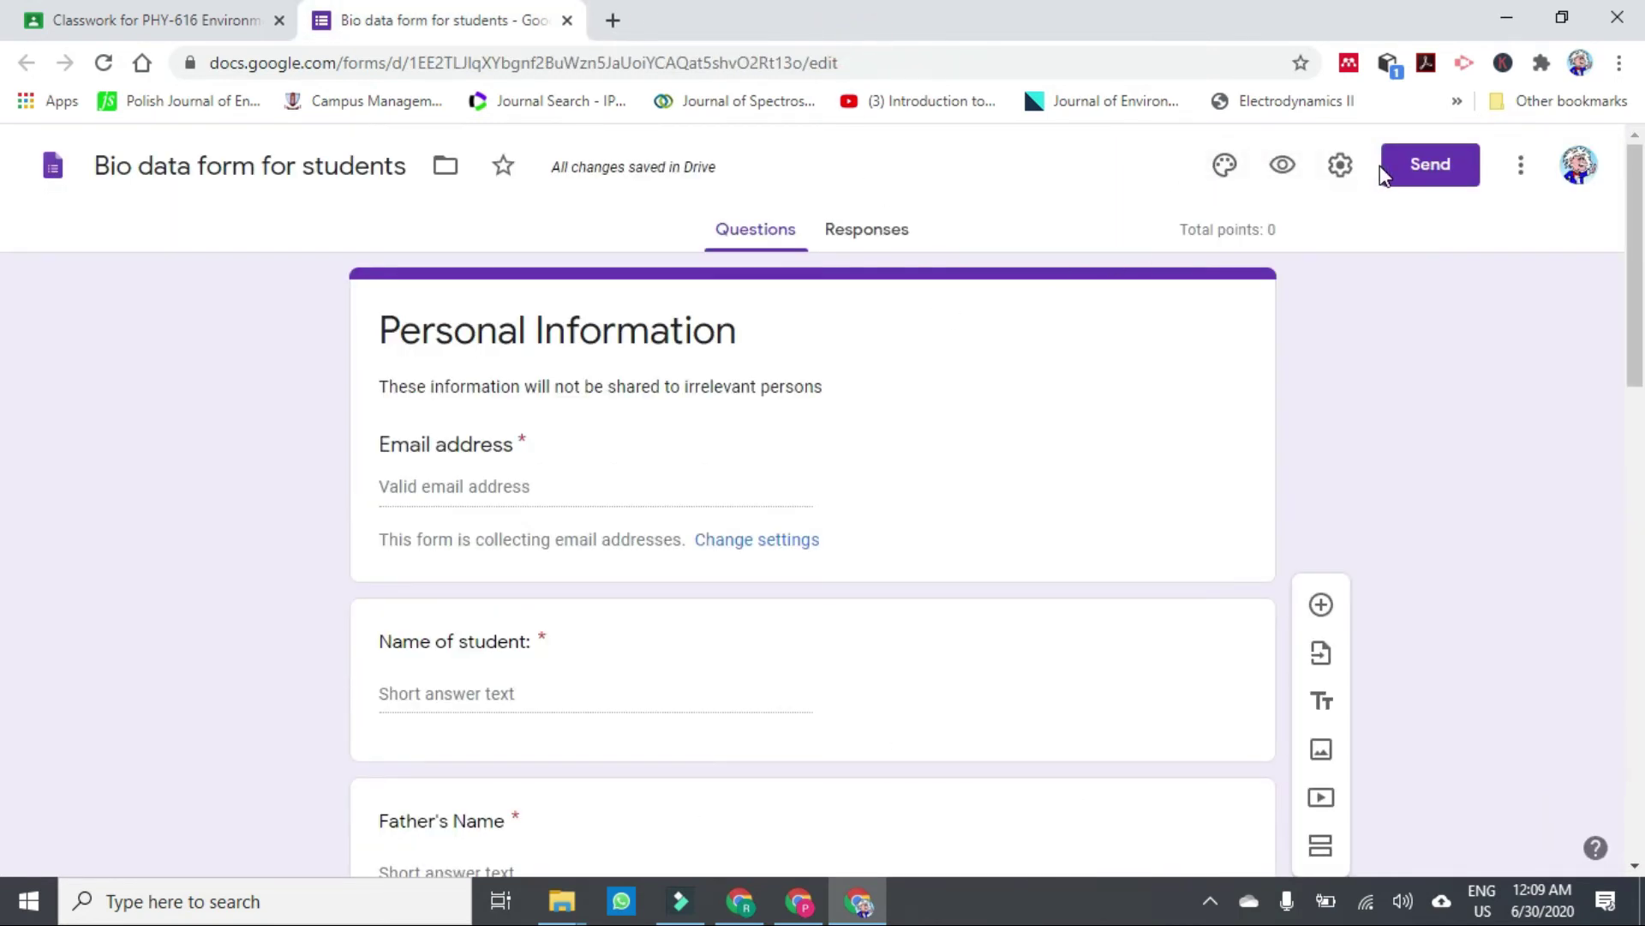
left_click(1429, 180)
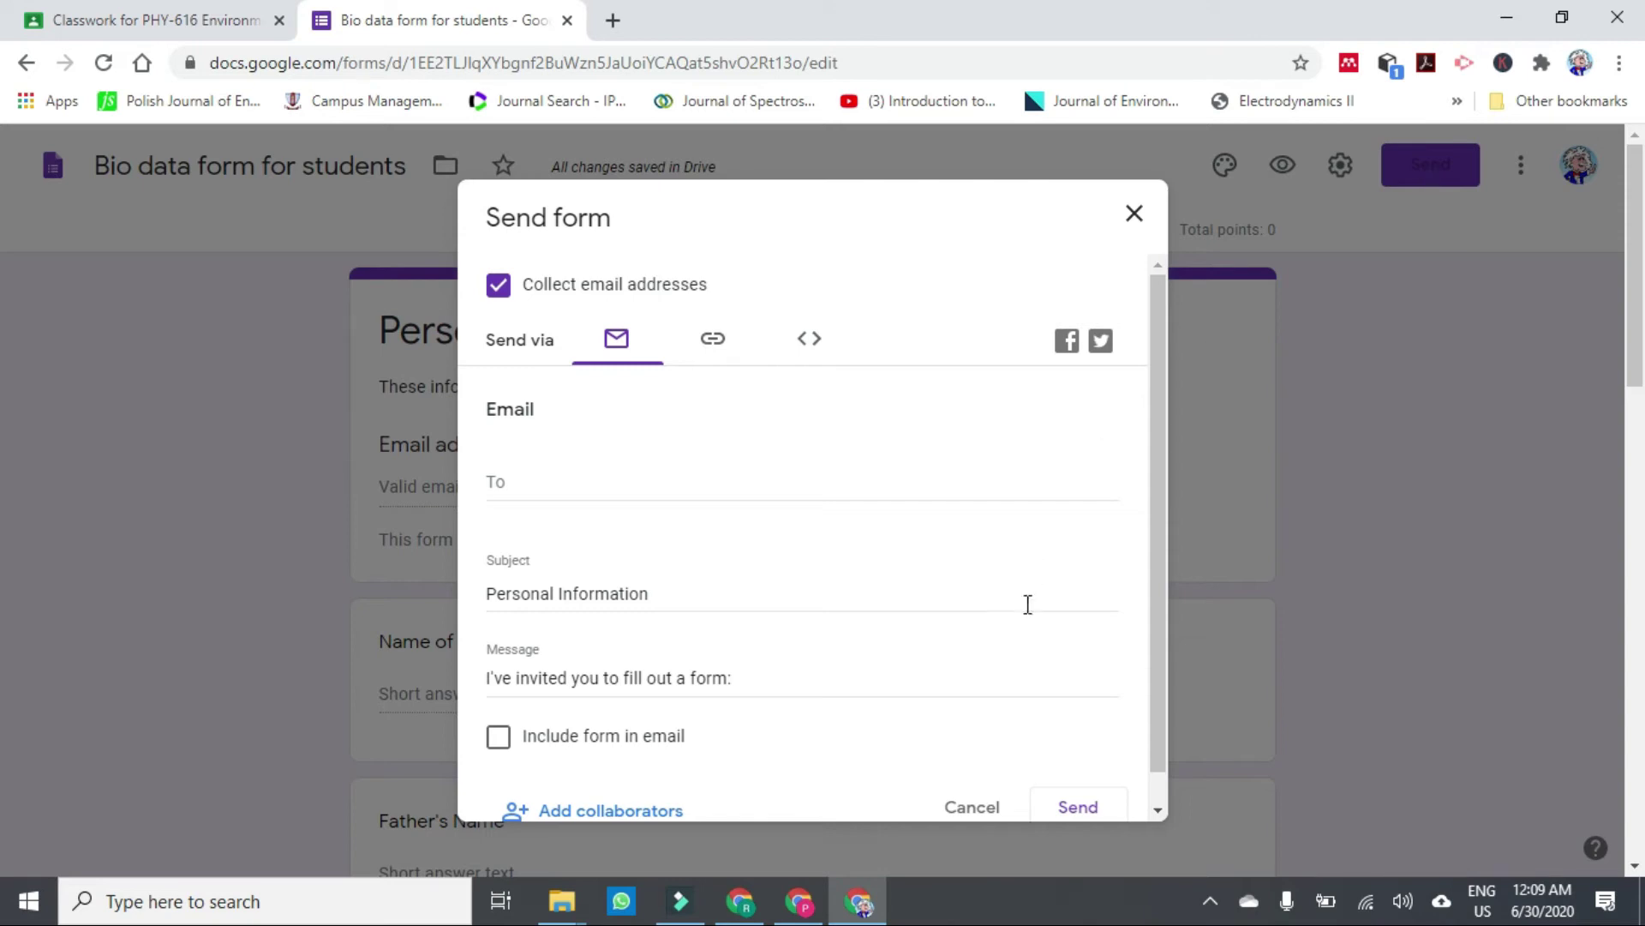
left_click(970, 807)
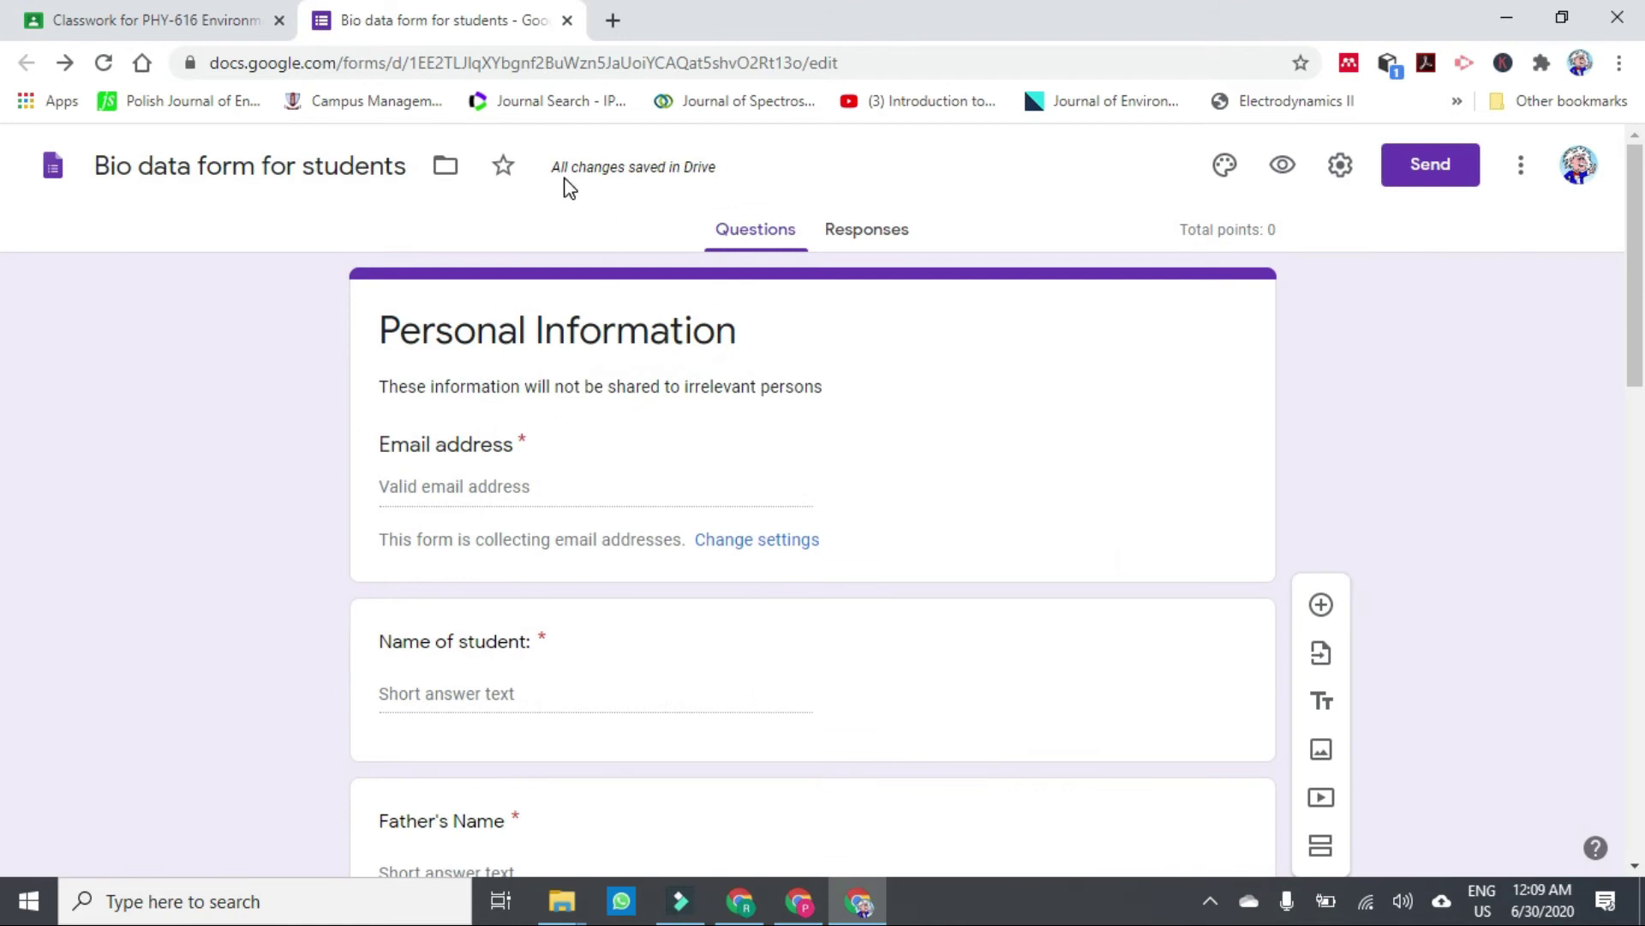
left_click(553, 171)
Close the form editor, reload Classwork and reopen the Personal Bio Data draft for editing.
left_click(568, 20)
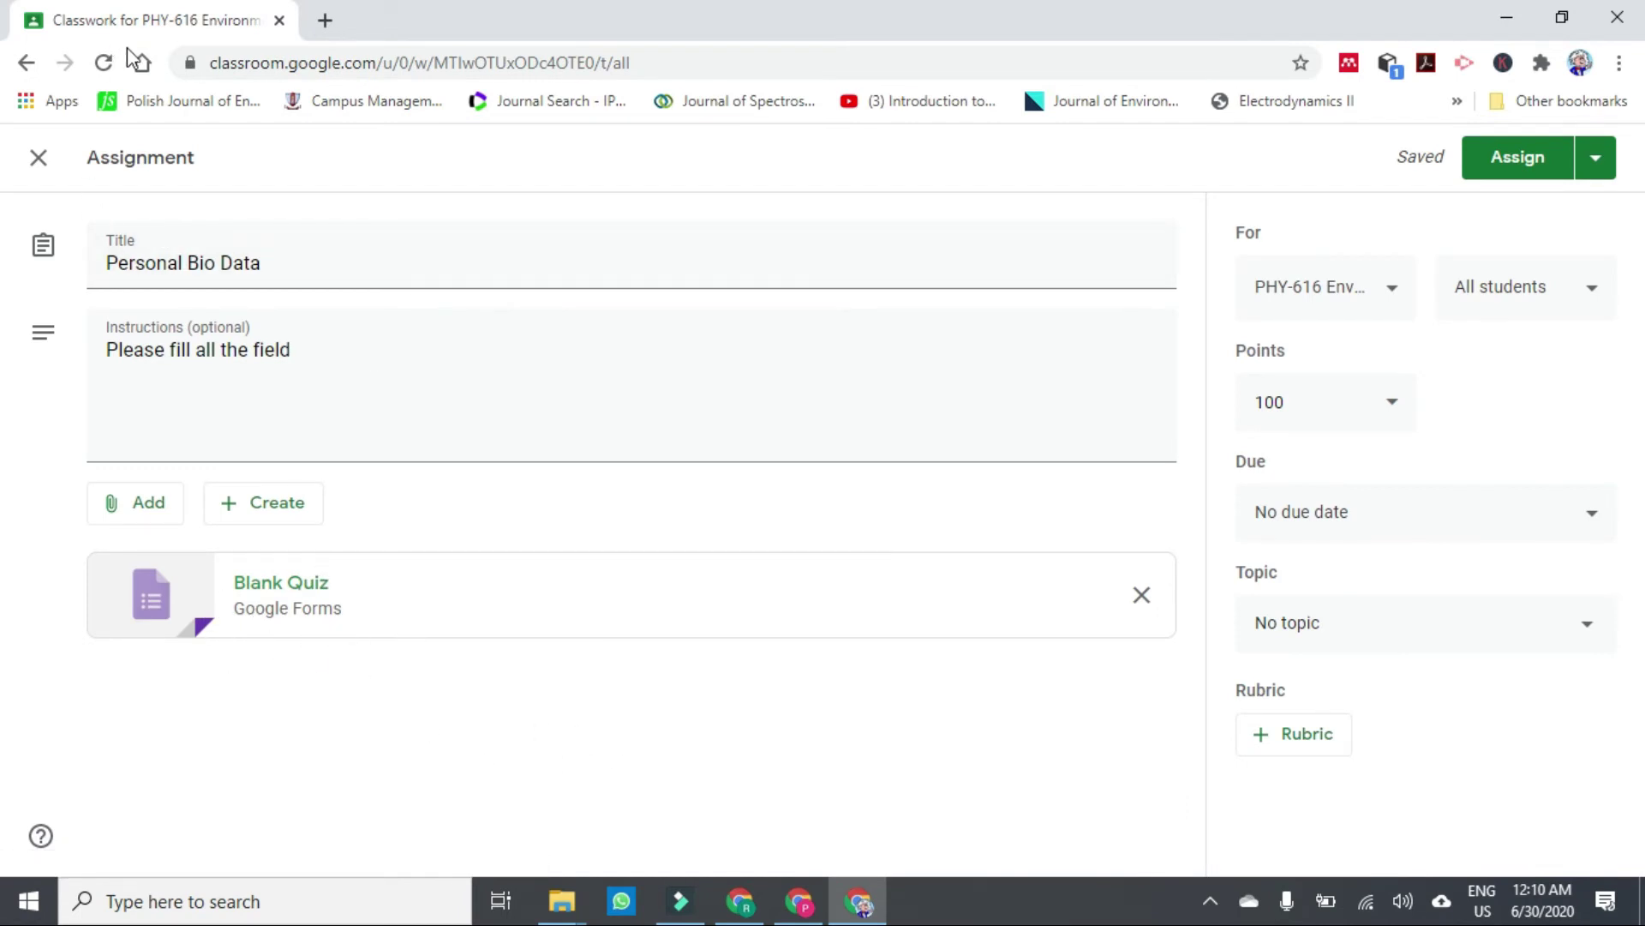
left_click(103, 64)
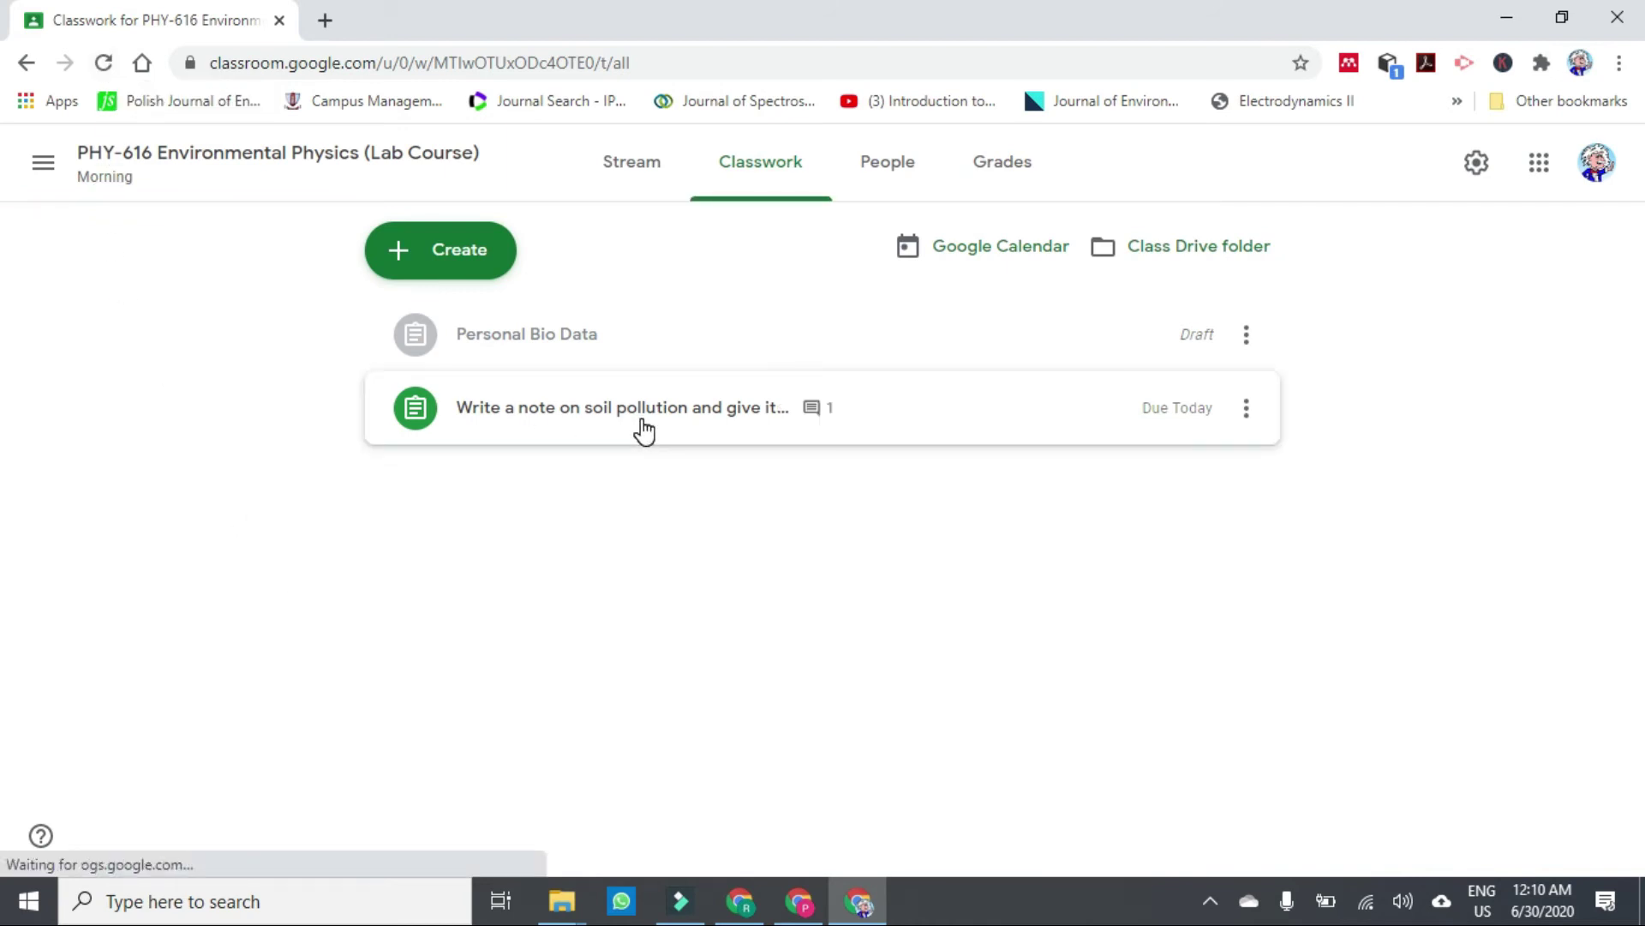
left_click(575, 358)
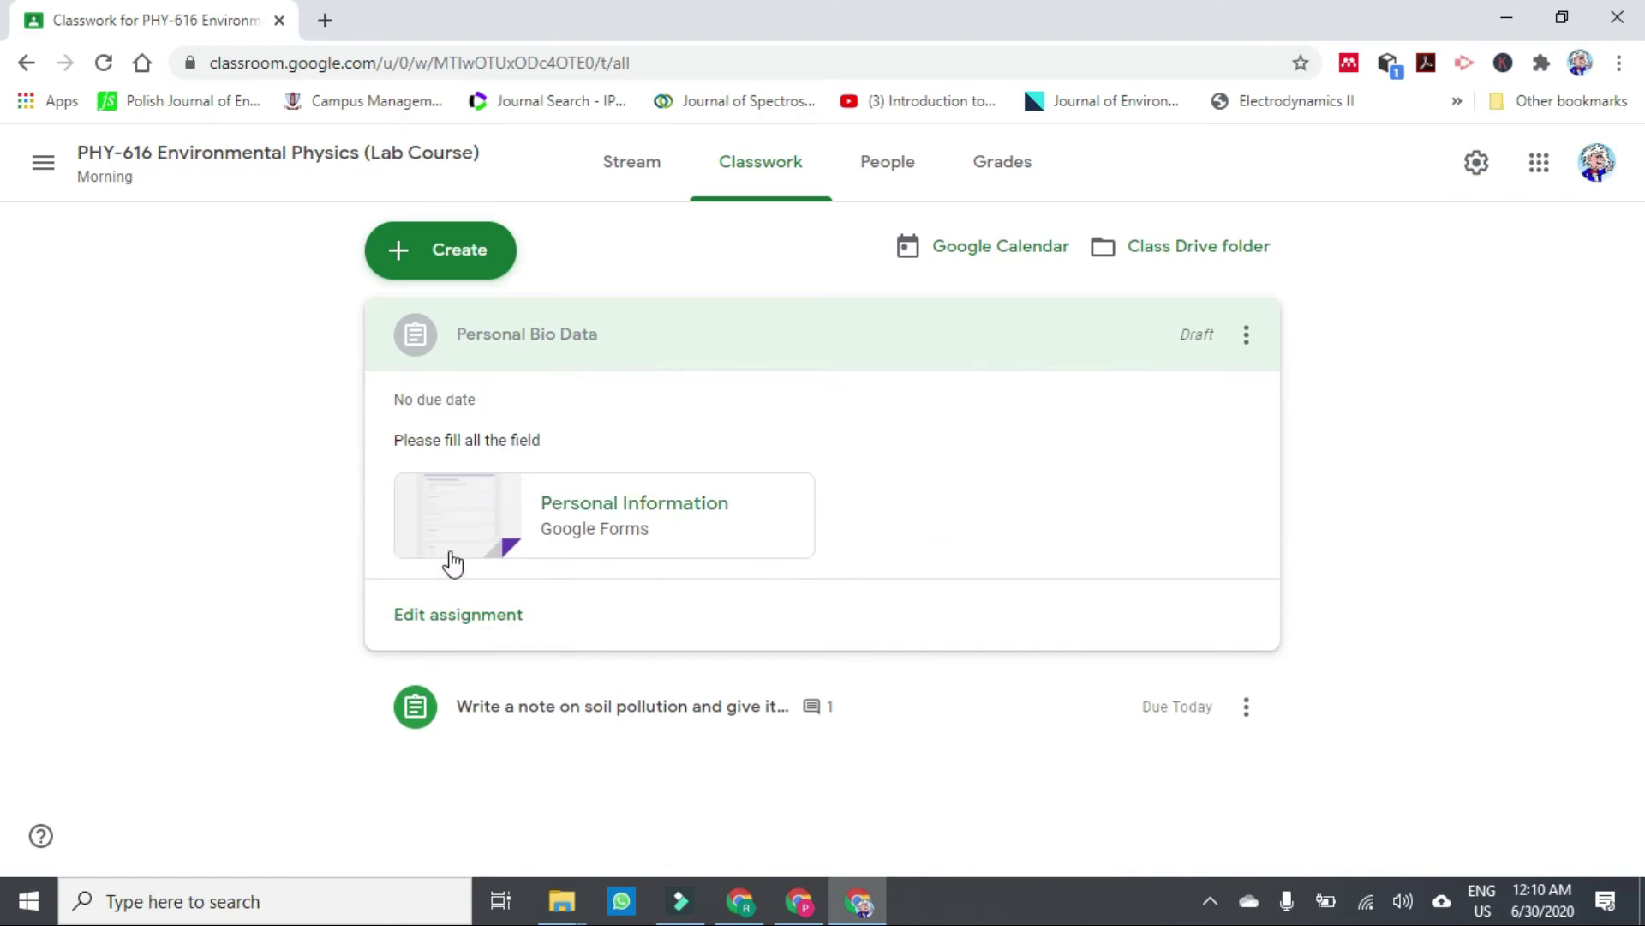
left_click(447, 631)
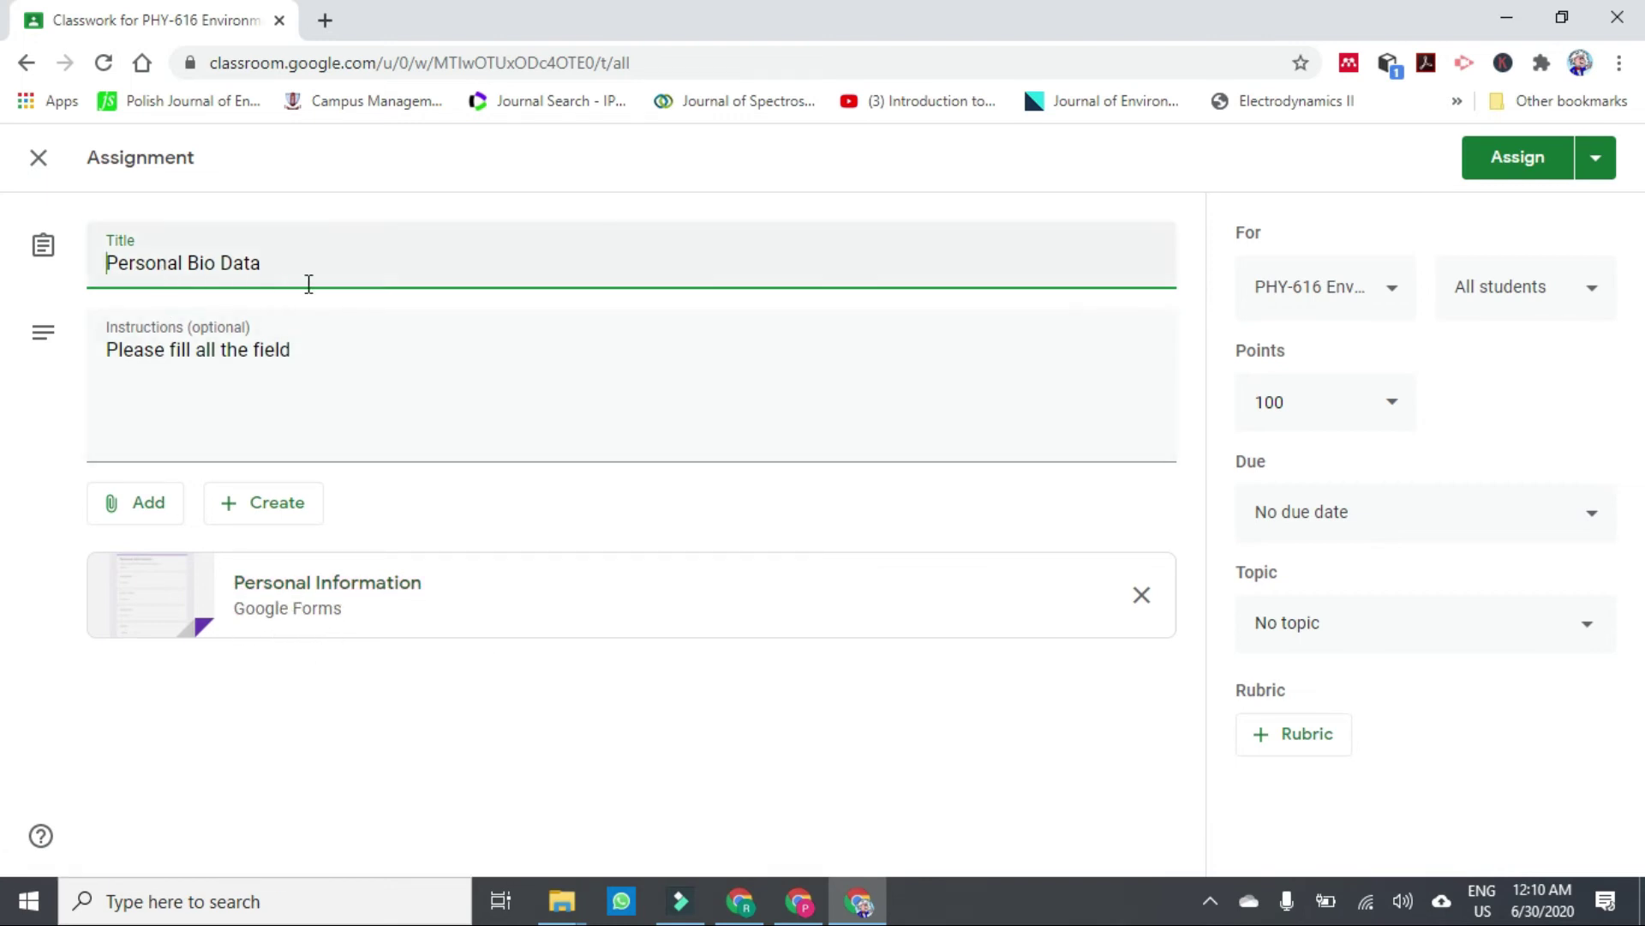
Open the attached Personal Information form, scroll through its questions, and switch to editing it.
left_click(331, 591)
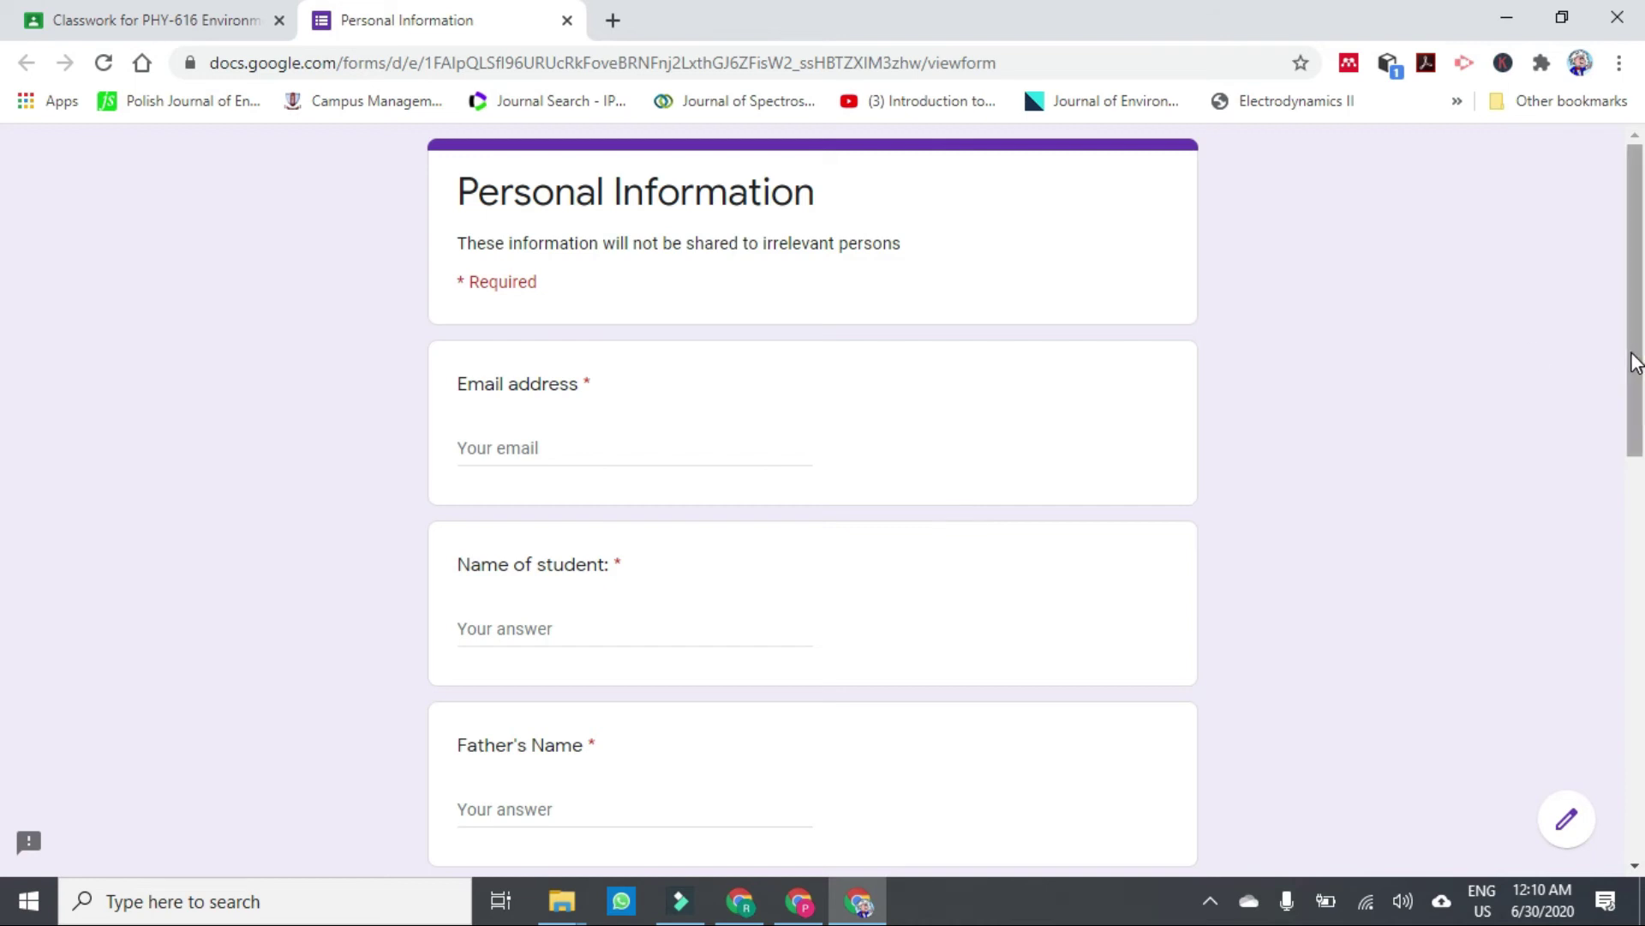
left_click_drag(1638, 356, 1635, 480)
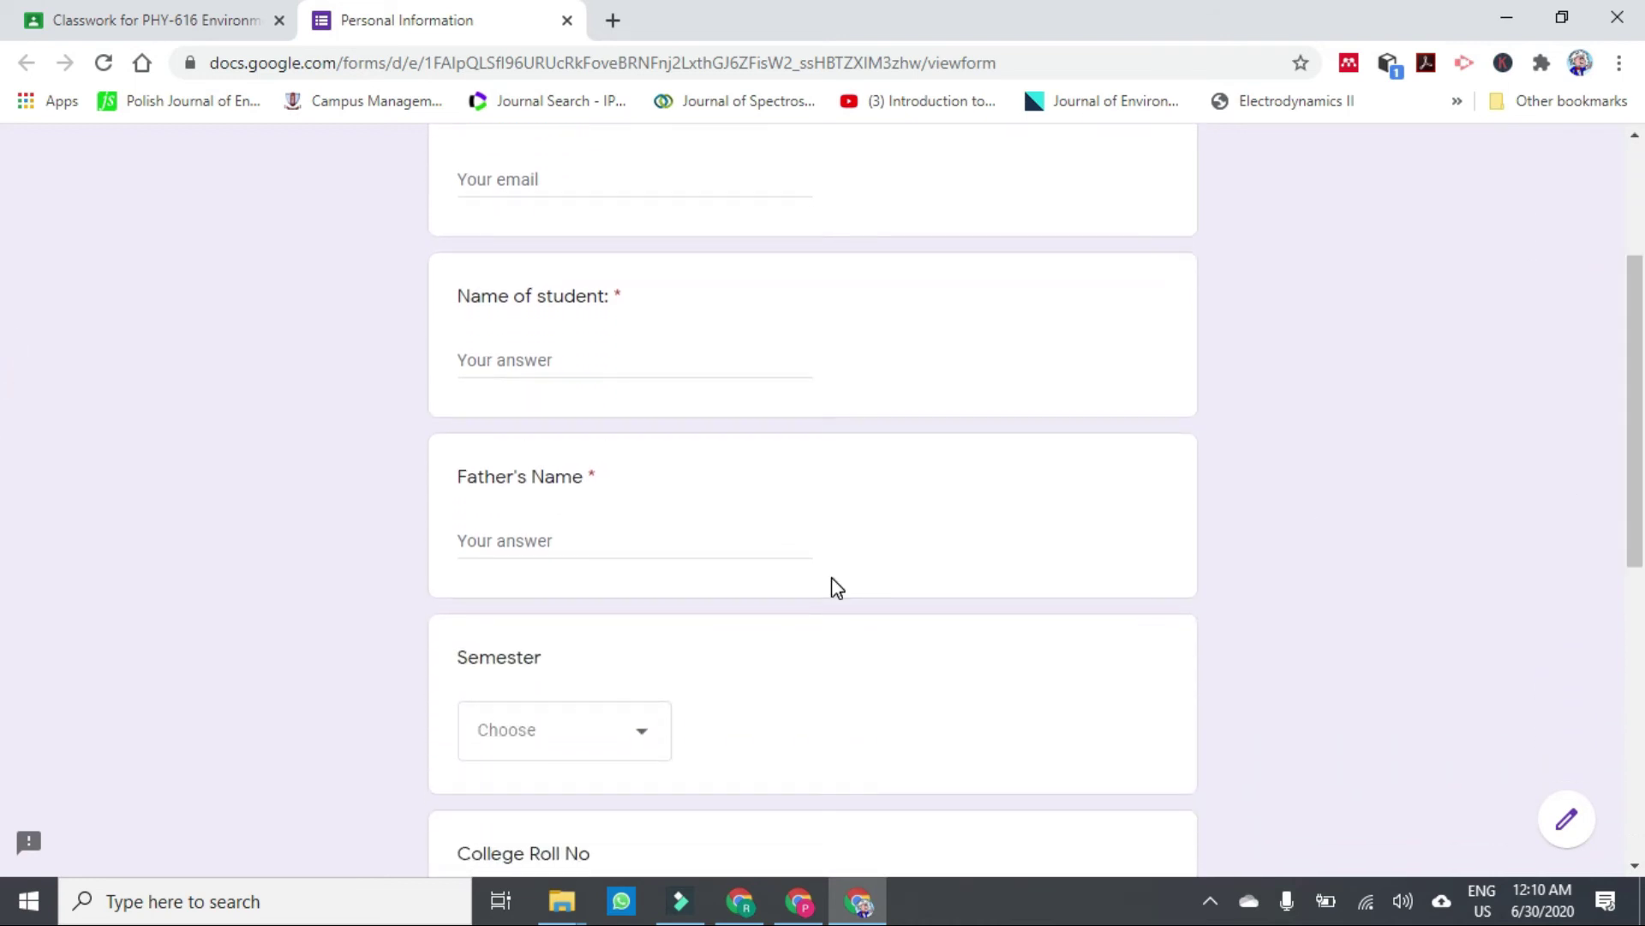
left_click(686, 609)
left_click(589, 582)
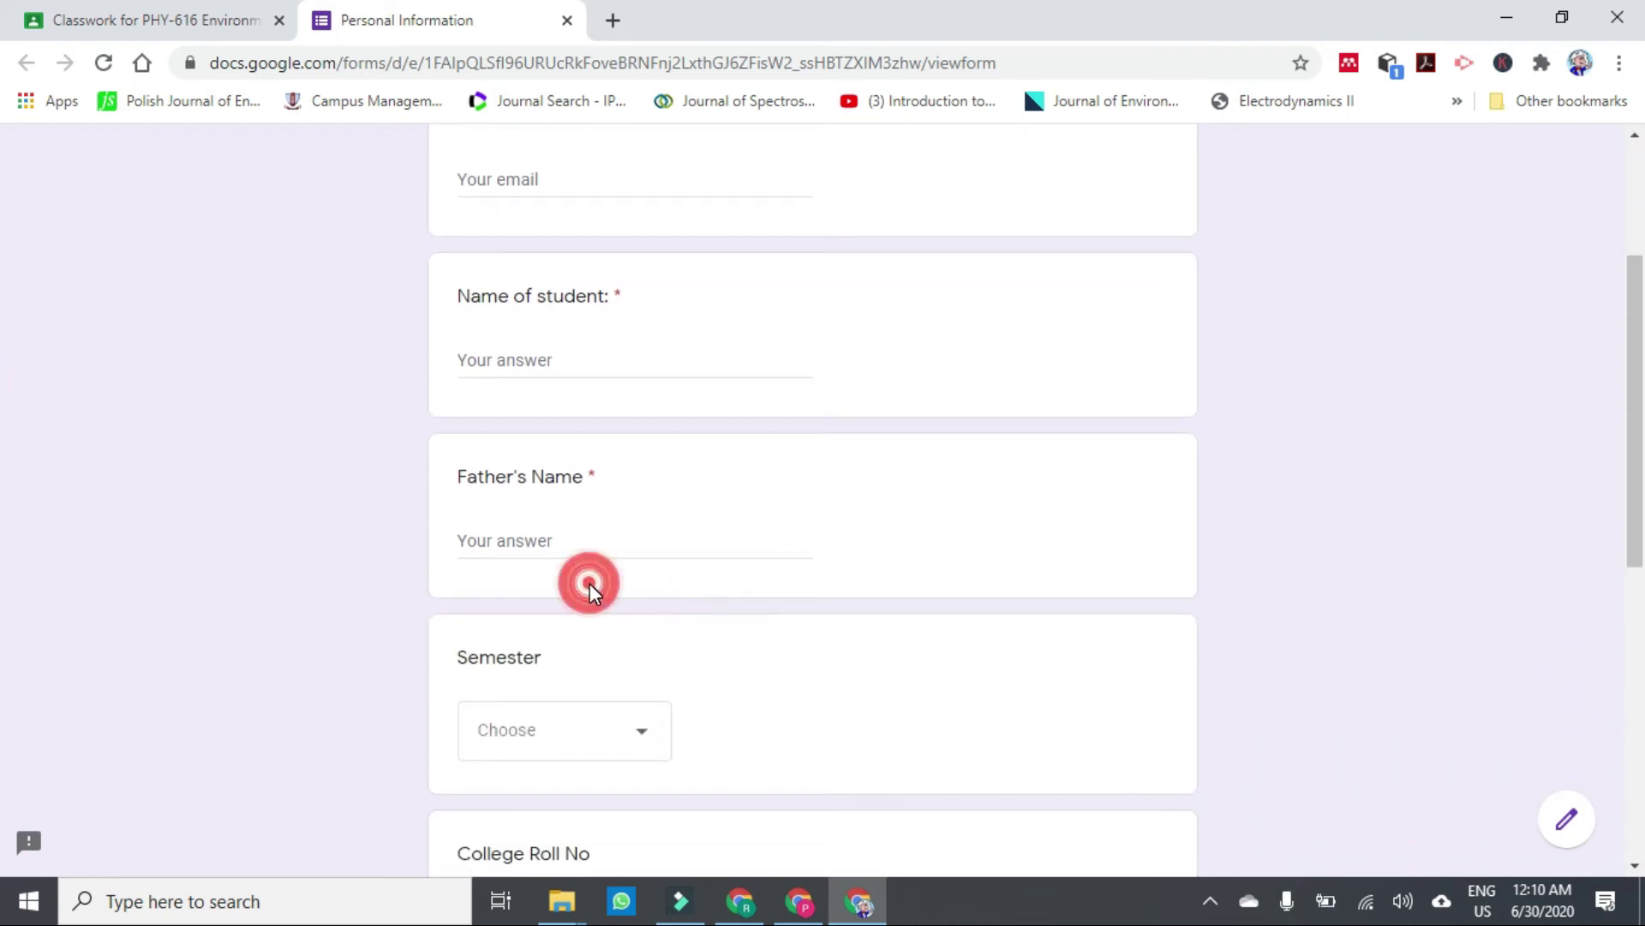
left_click(806, 677)
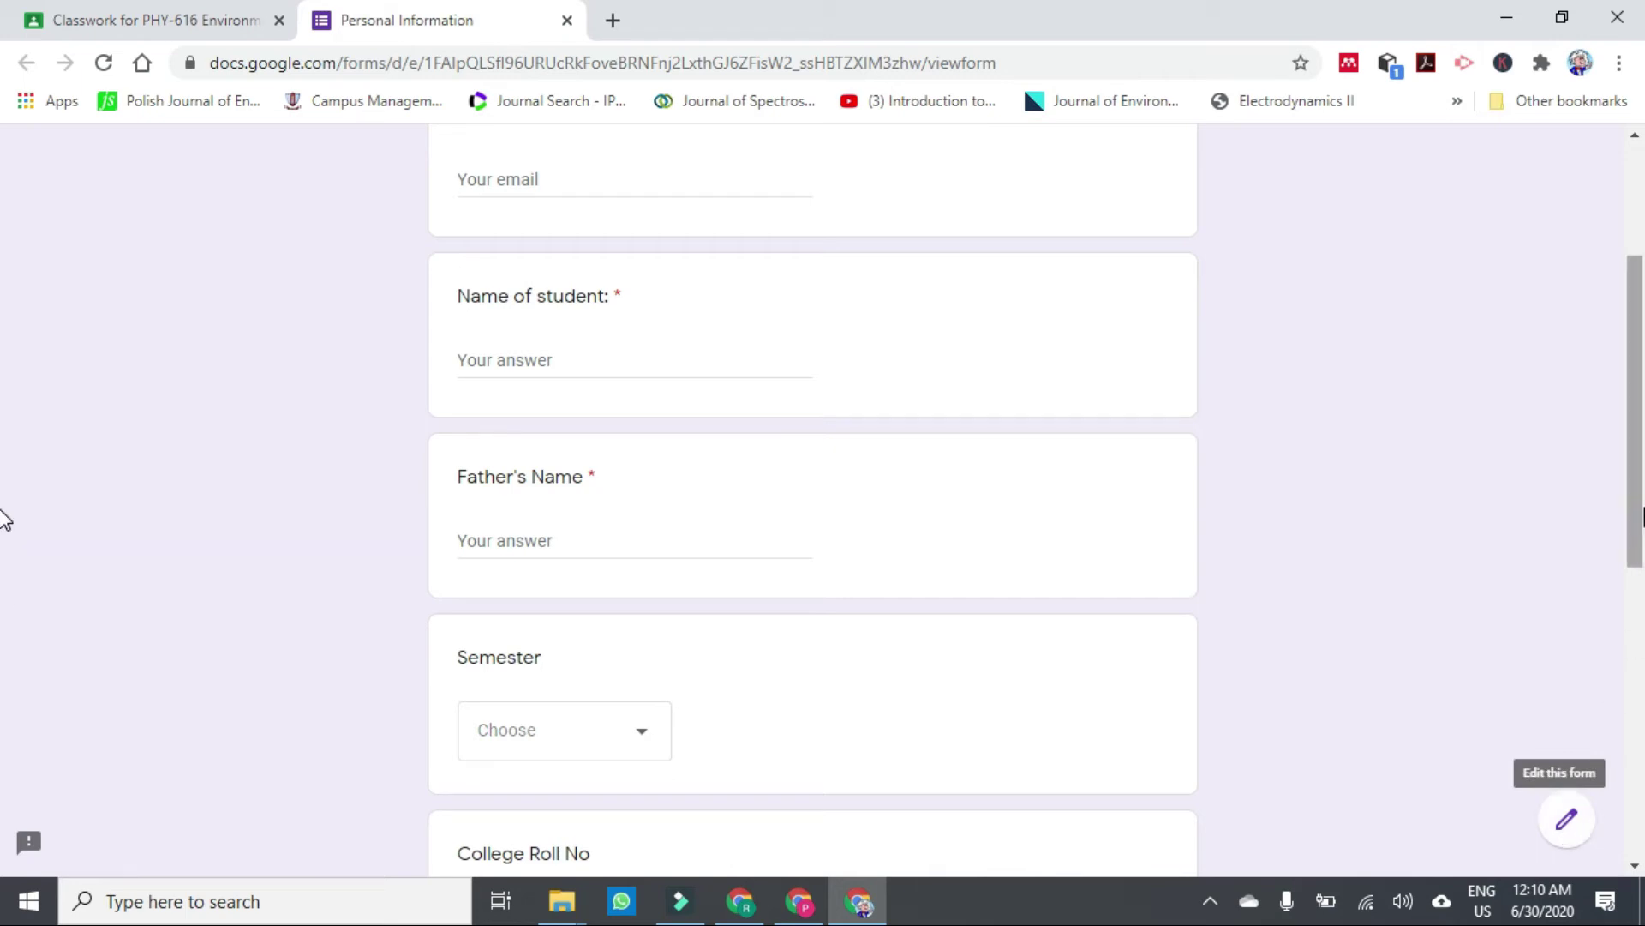
left_click_drag(1639, 507, 1637, 342)
left_click_drag(1638, 447, 1609, 823)
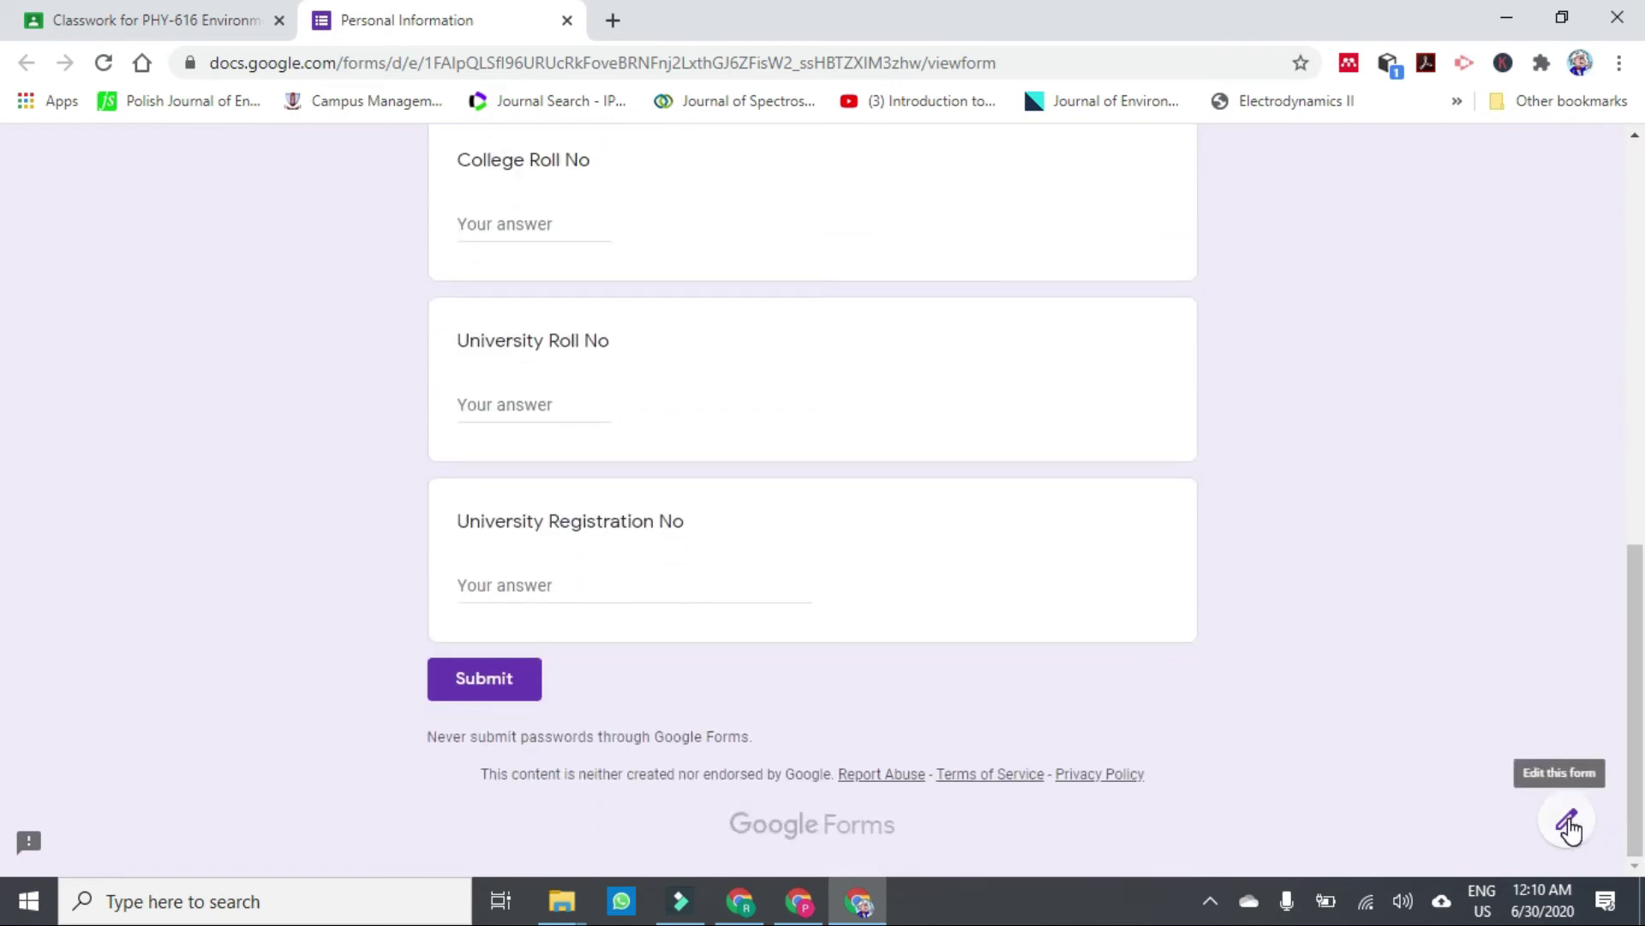
left_click(1568, 824)
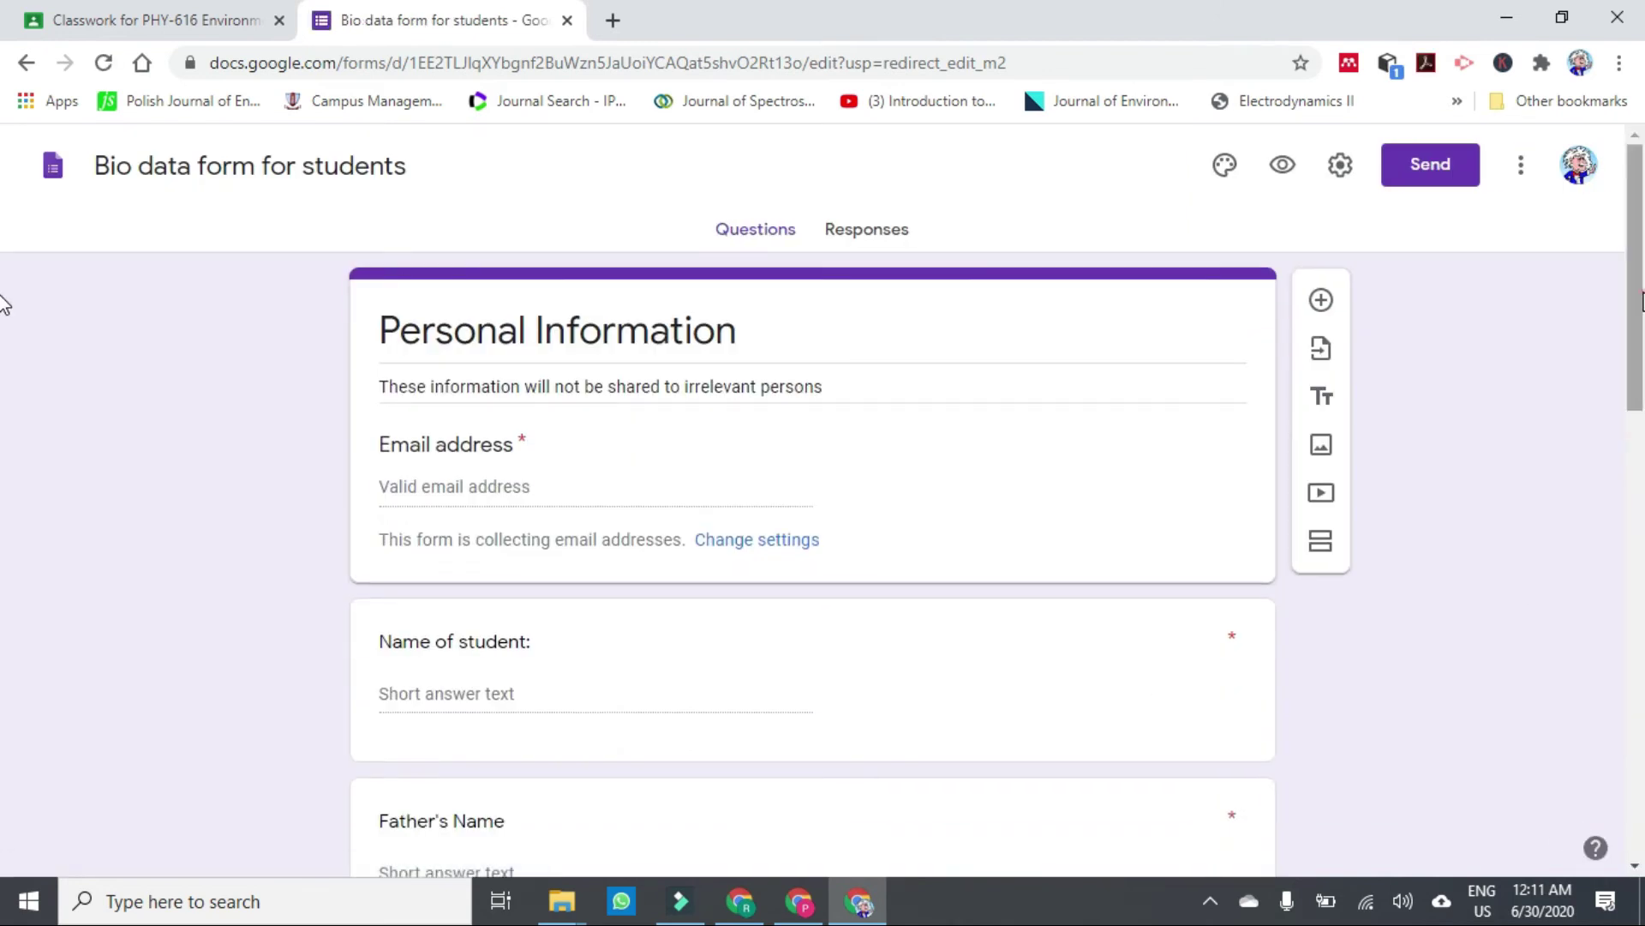
Add a Phone No short-answer question directly below Father's Name.
scroll(4, 343, "down", 3)
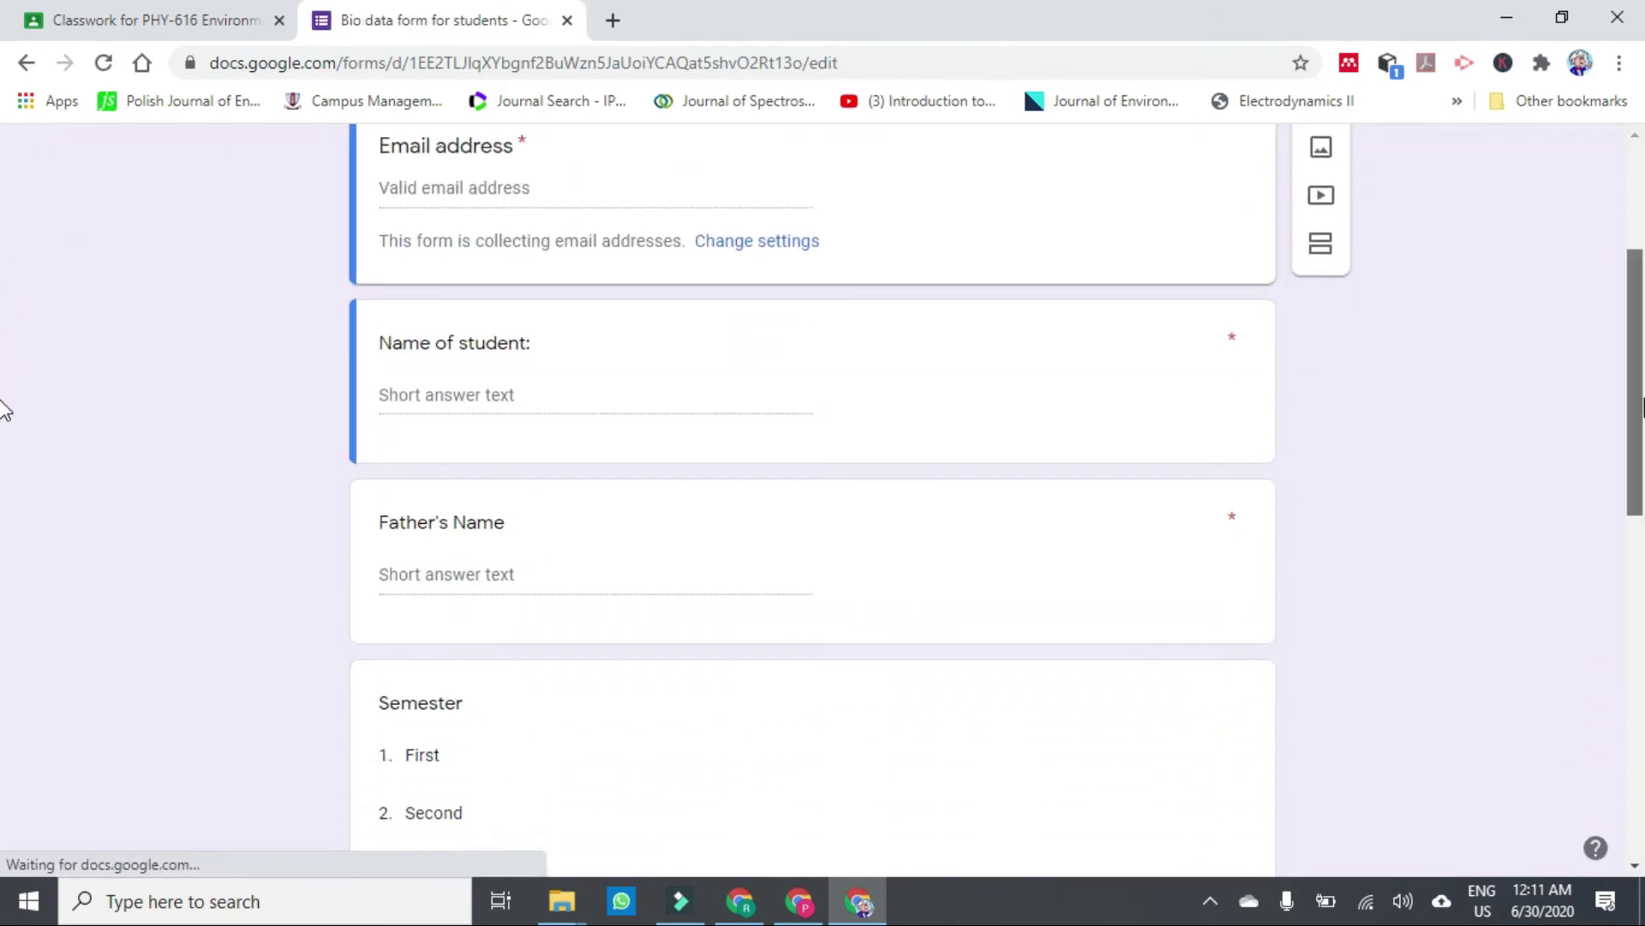
left_click(997, 572)
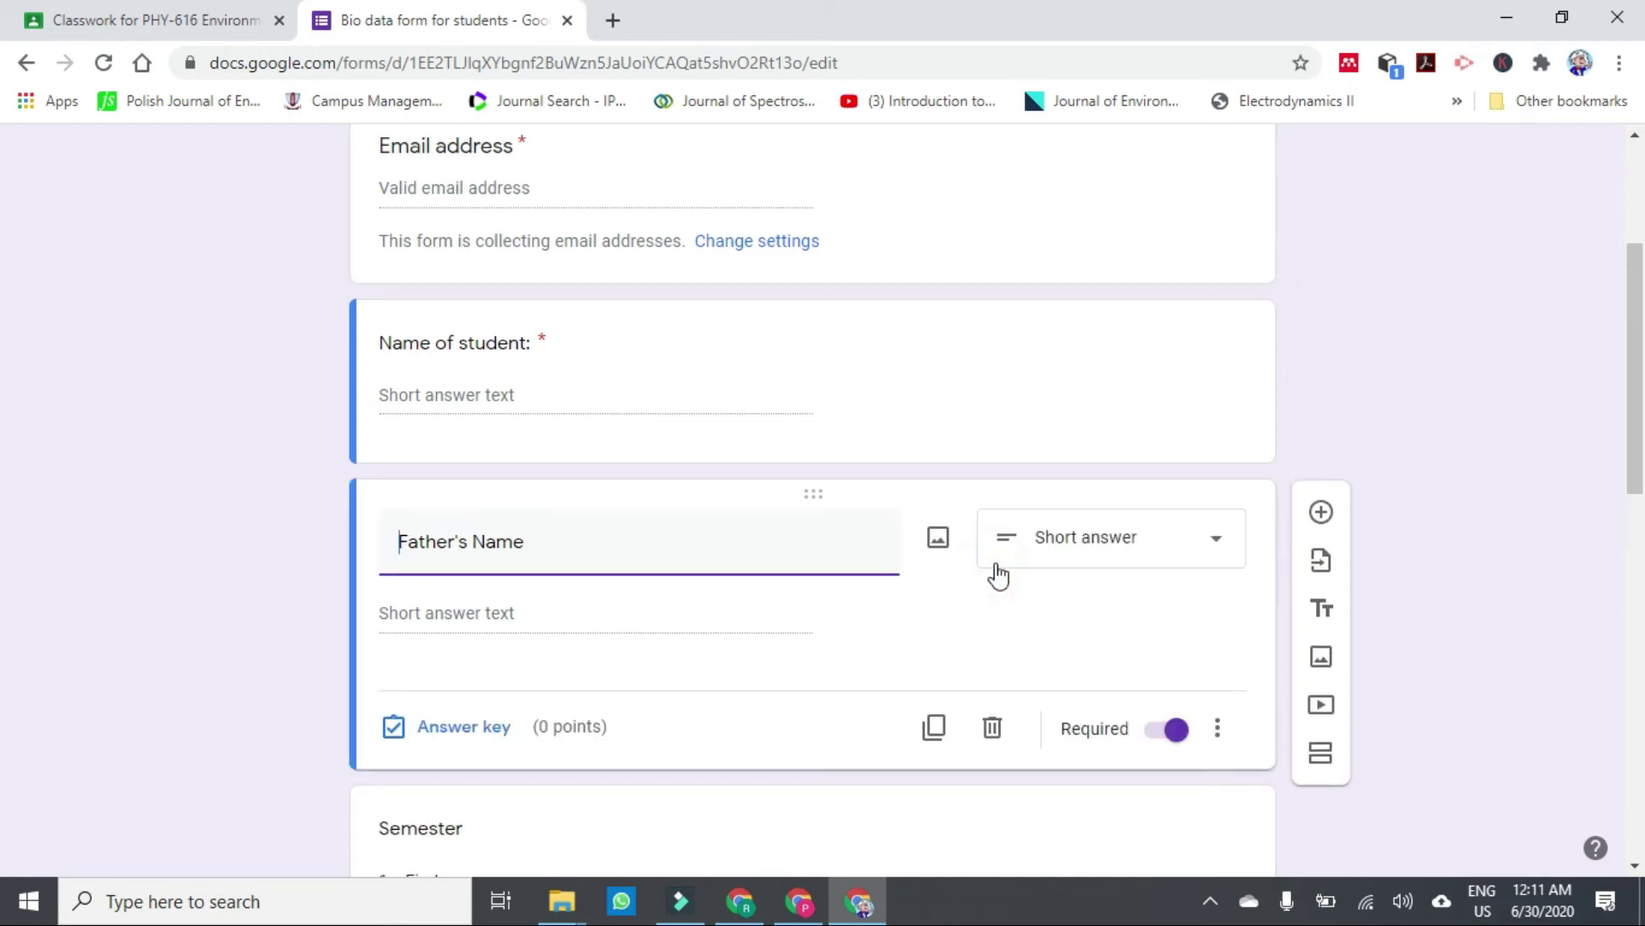
left_click(1320, 514)
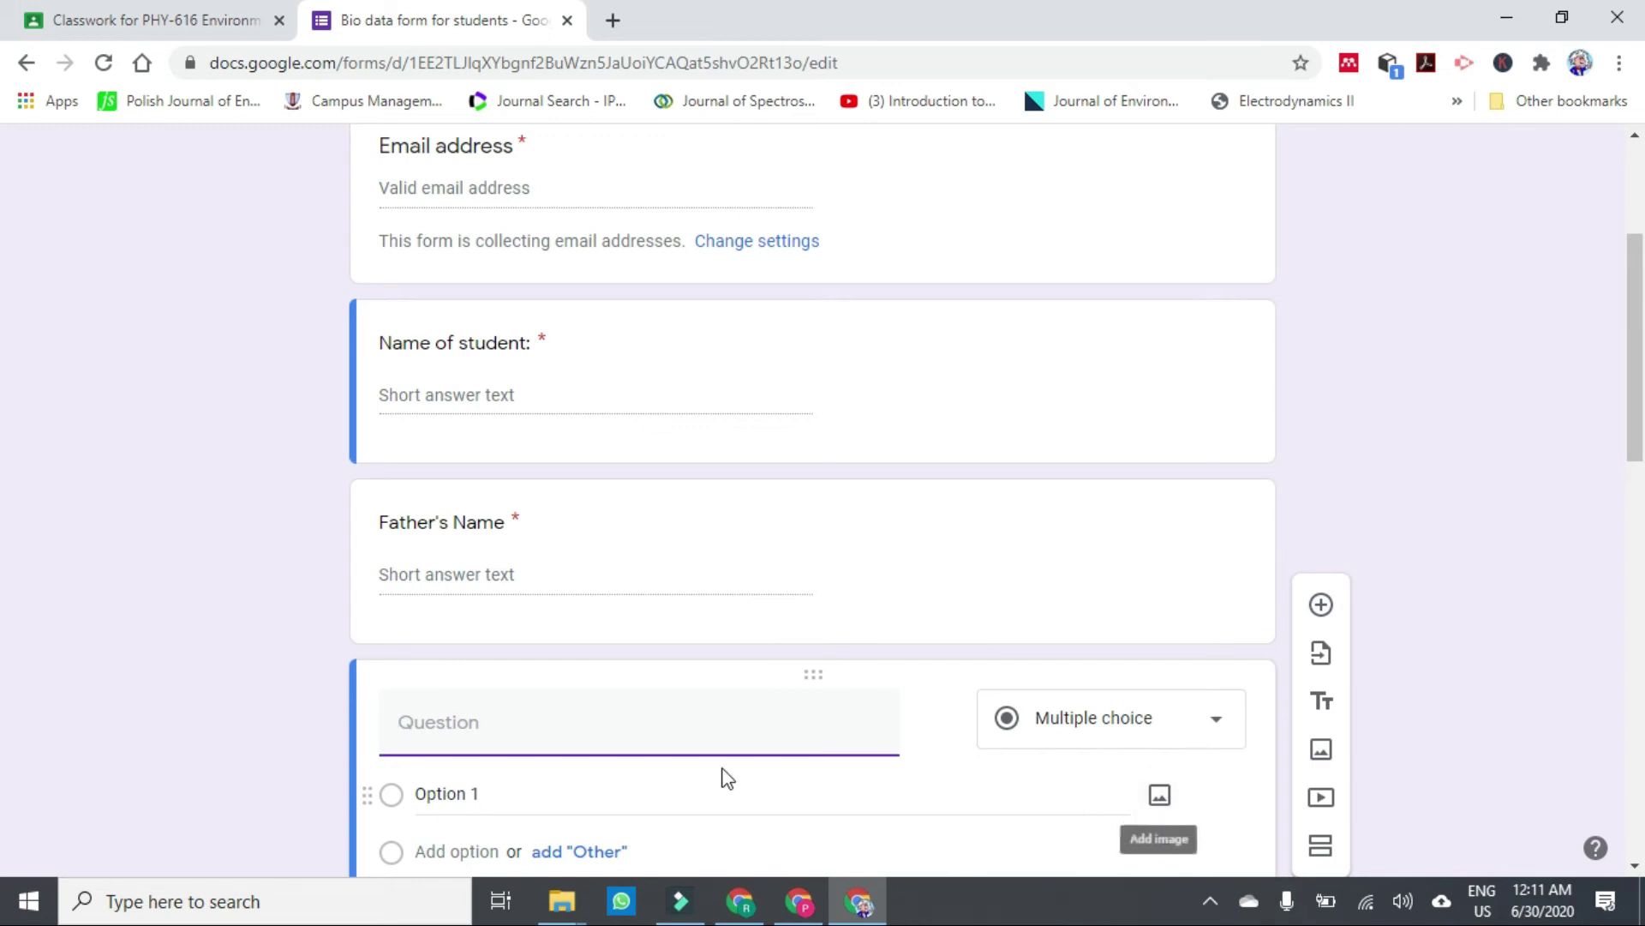
type("Phone No")
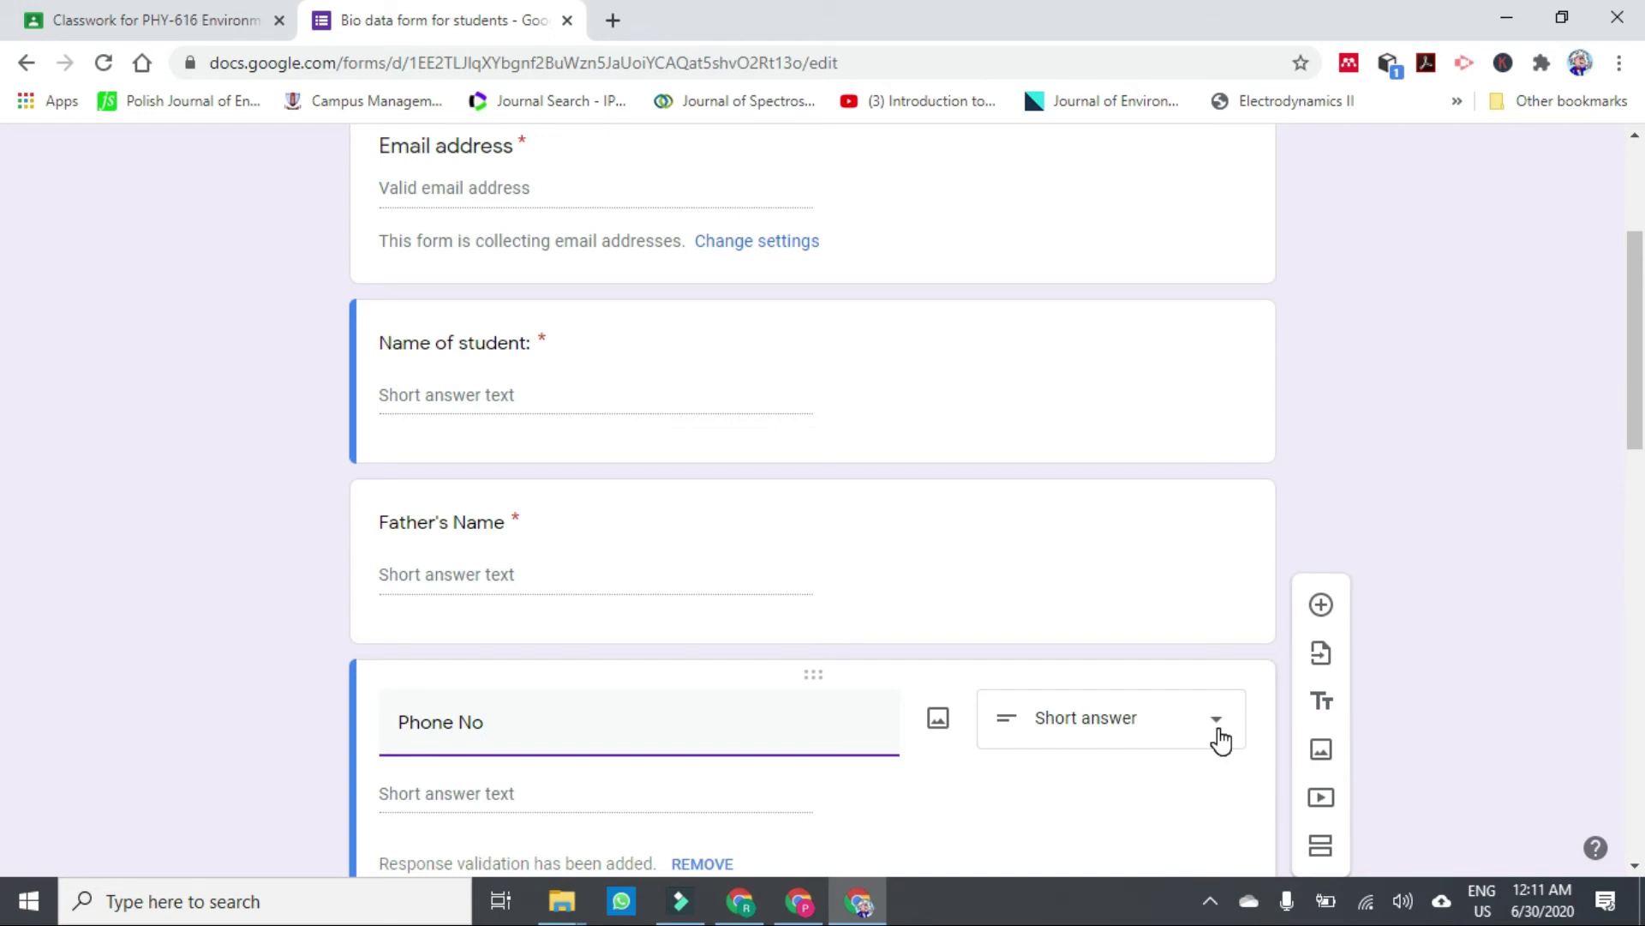
scroll(4, 343, "down", 3)
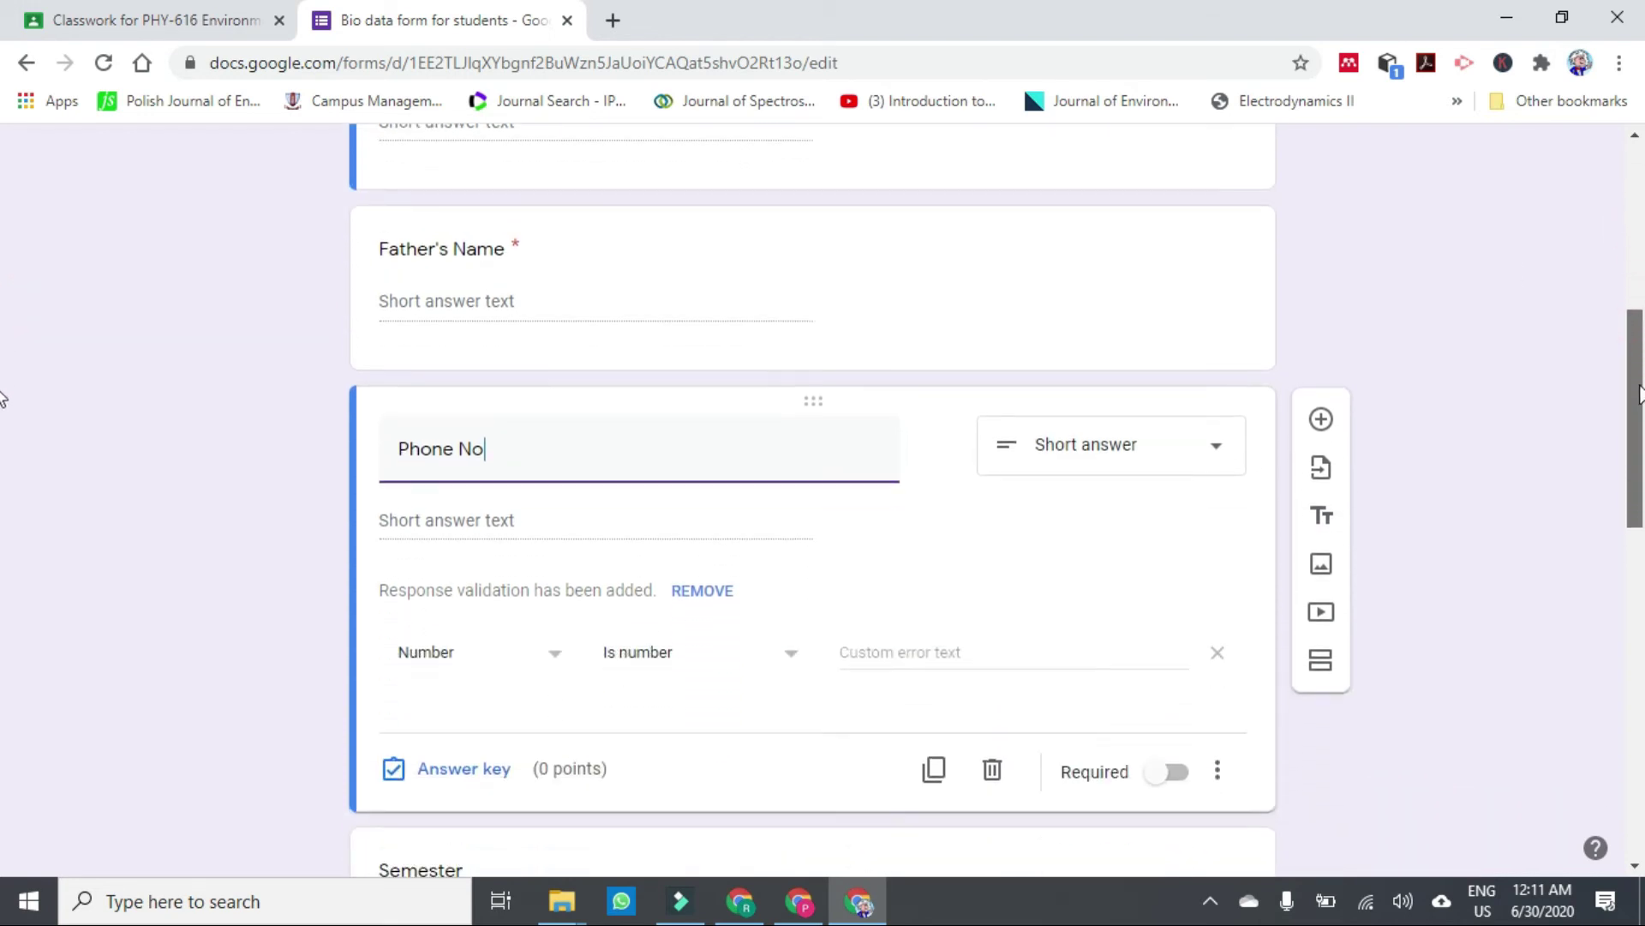
left_click_drag(1639, 394, 1638, 412)
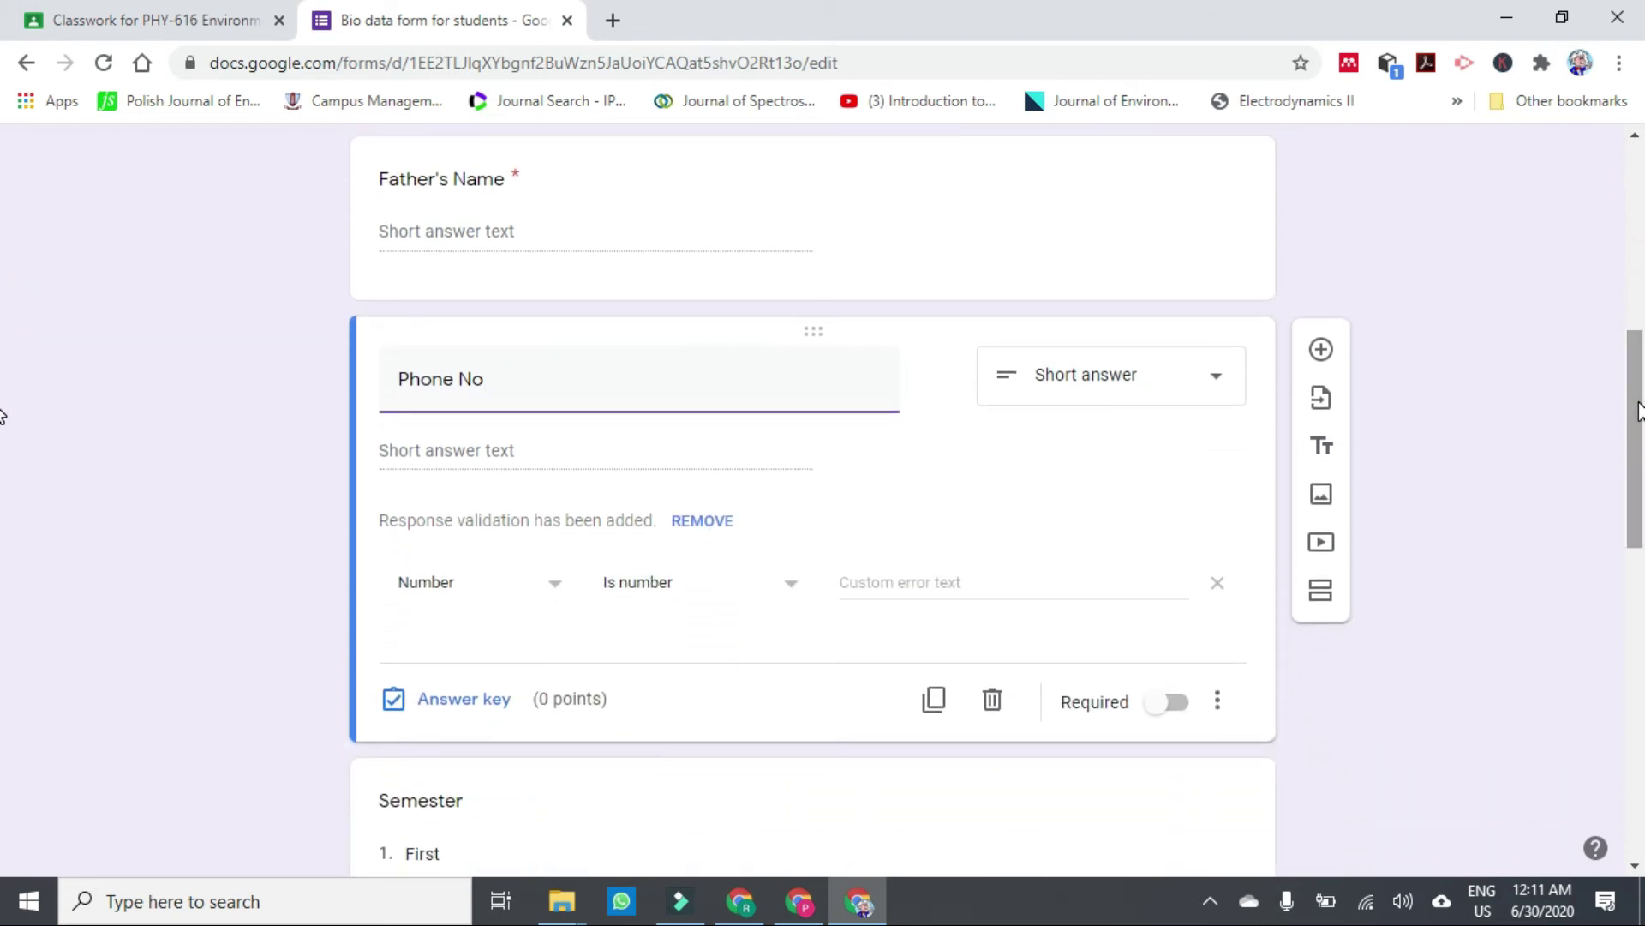
left_click(412, 386)
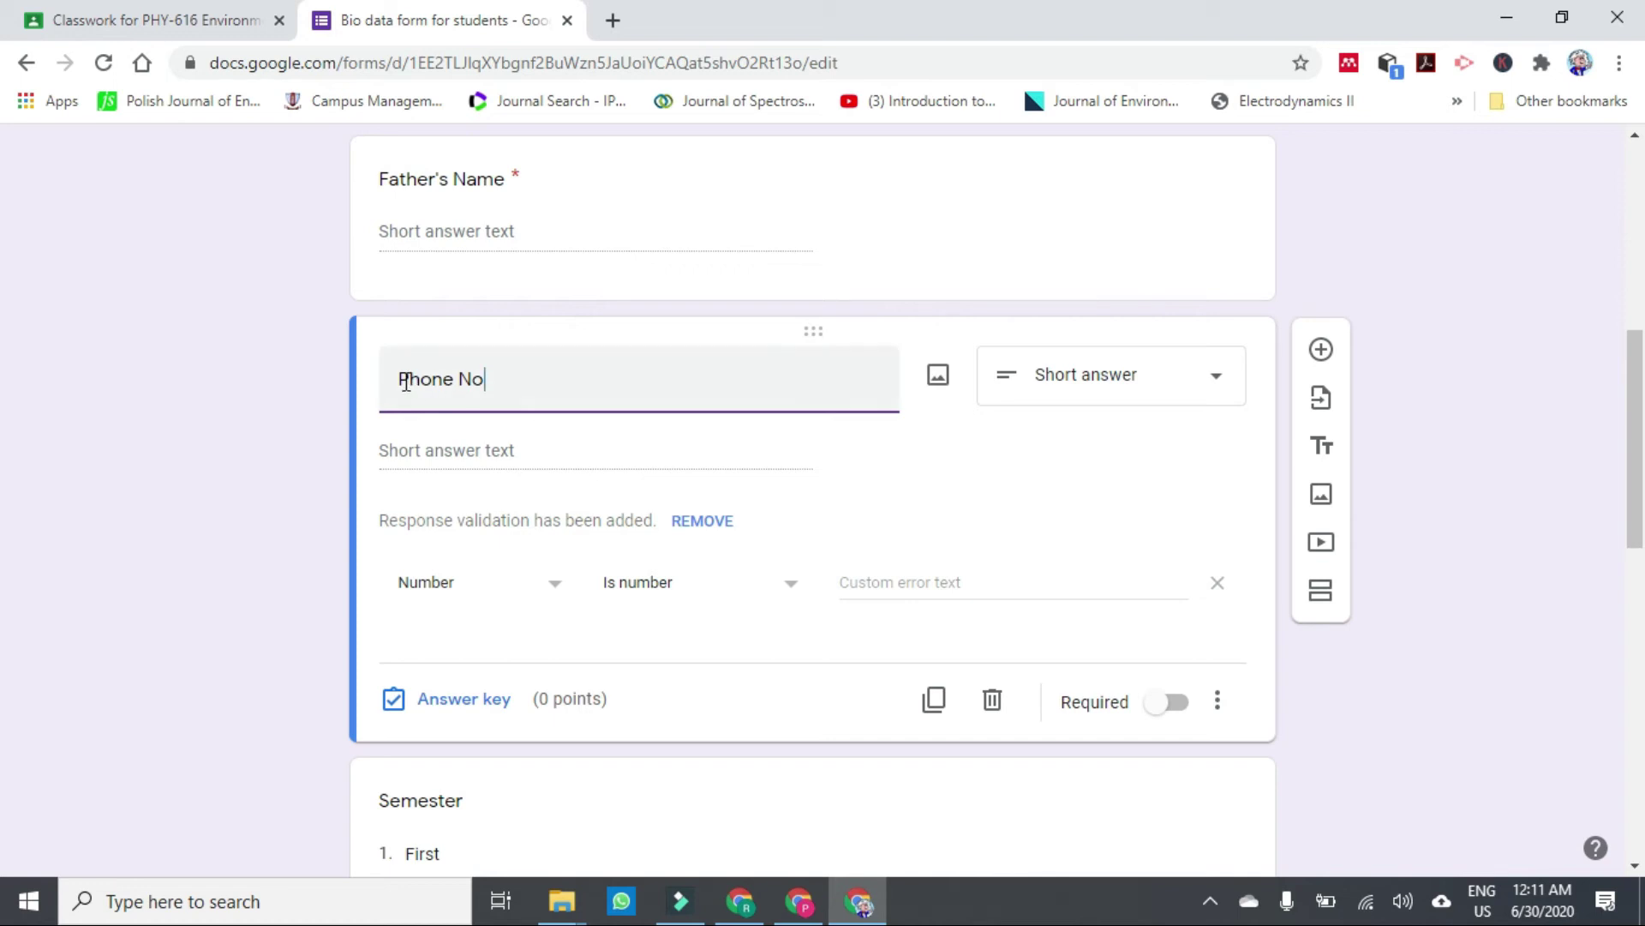
left_click(407, 383)
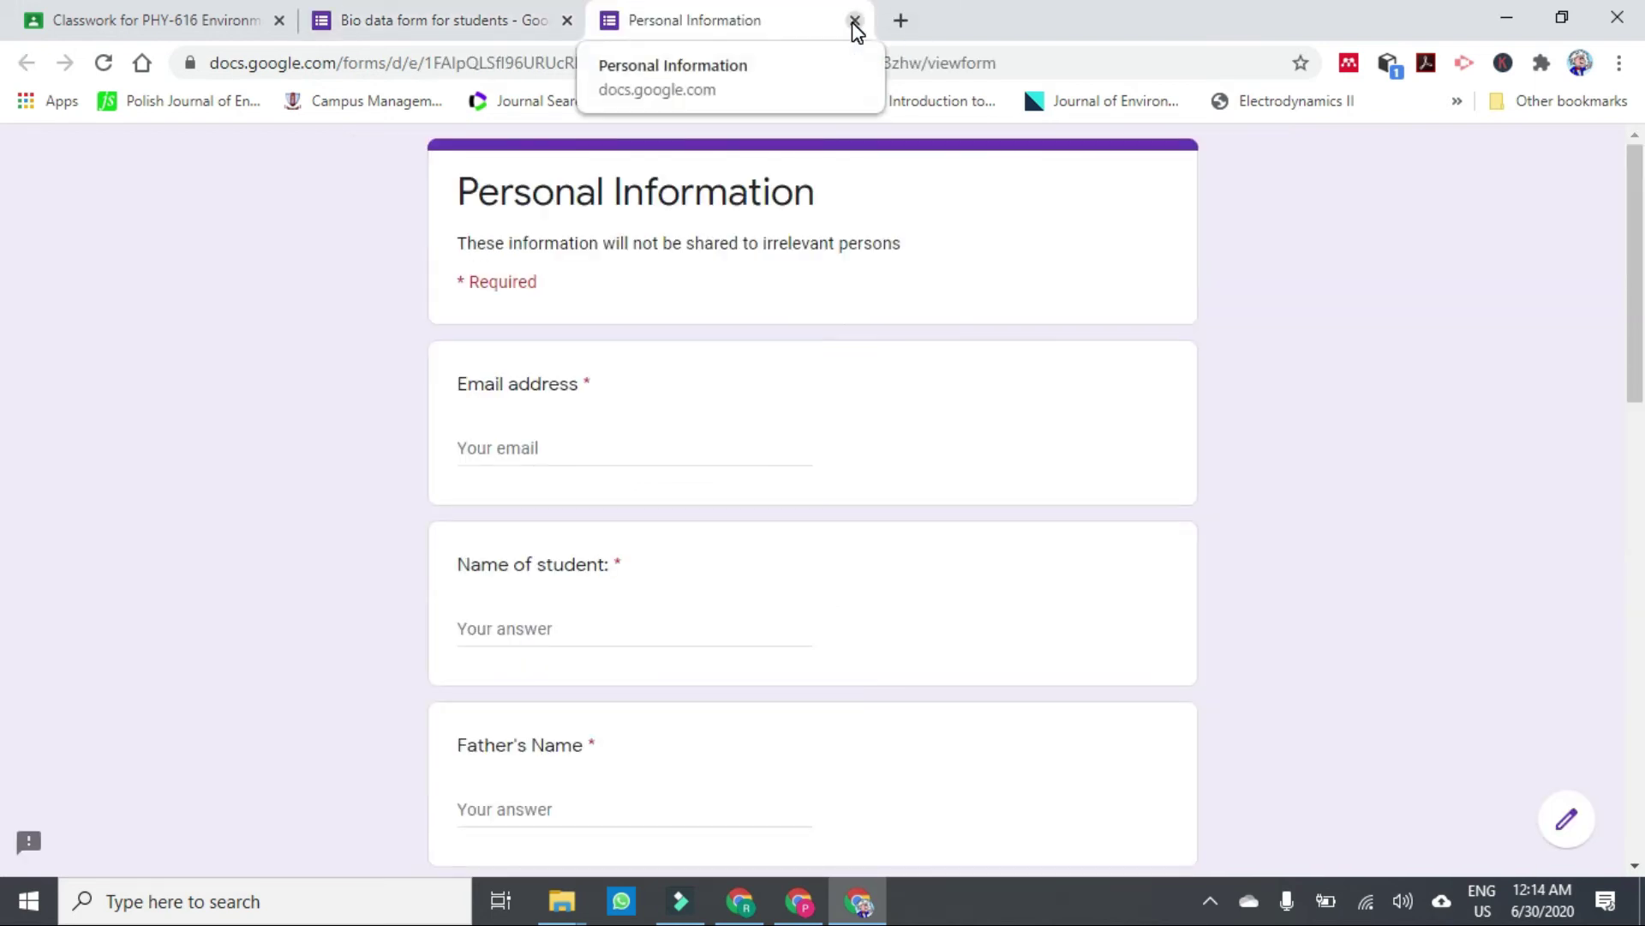
Close the preview and review the University Registration No validation rule.
left_click(855, 22)
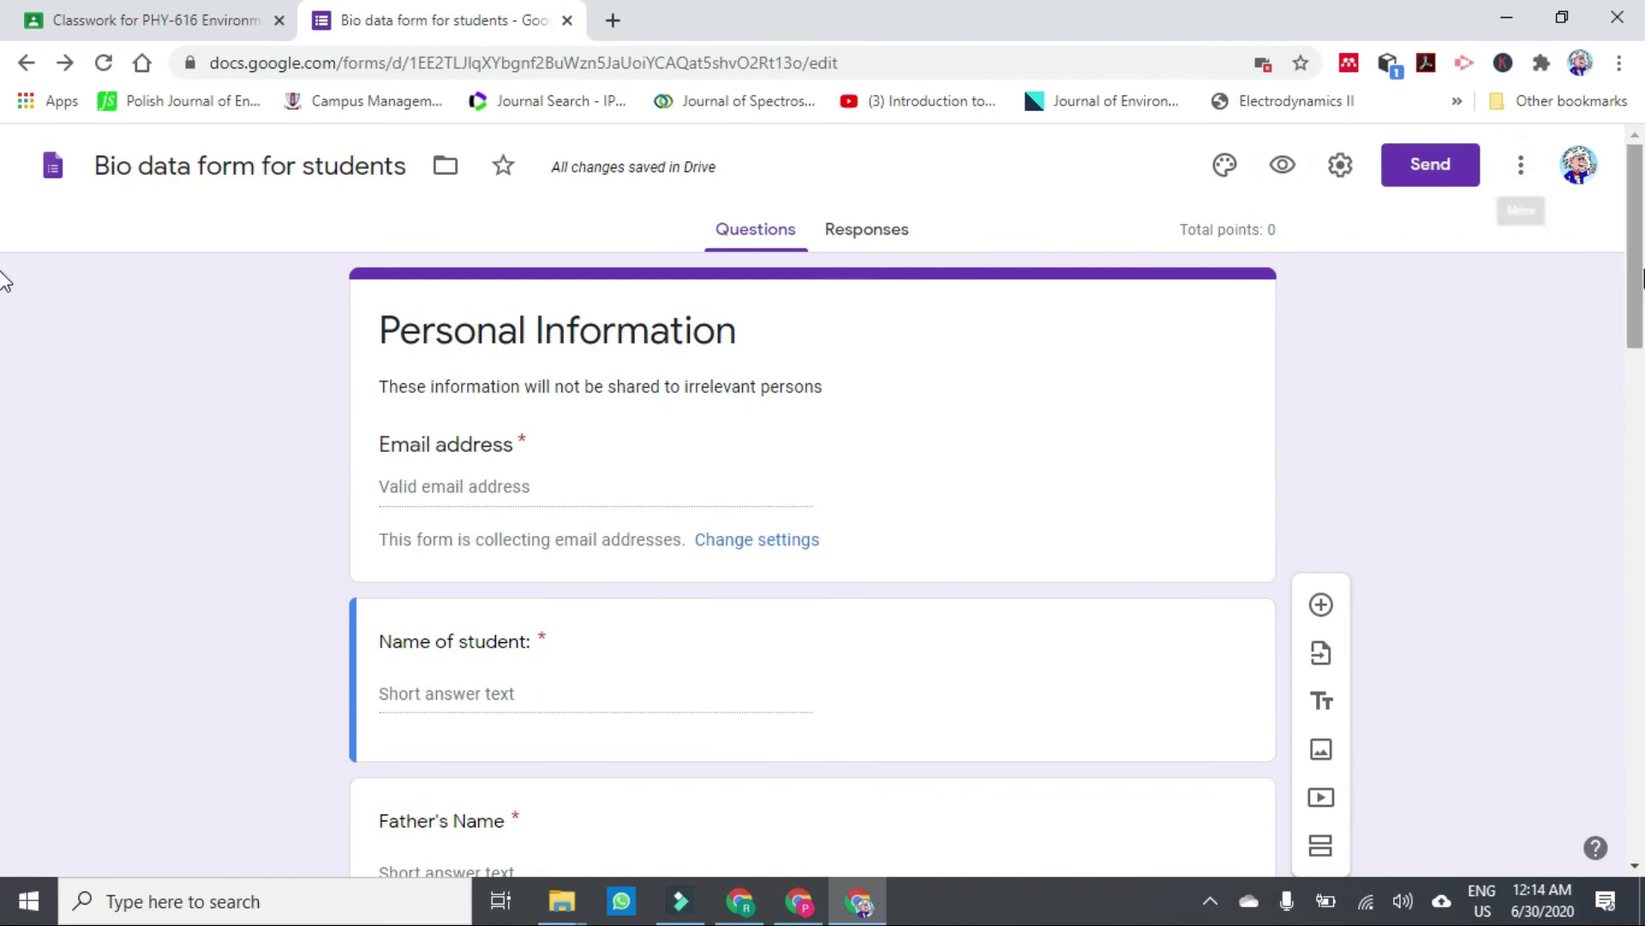
left_click_drag(1633, 286, 1606, 821)
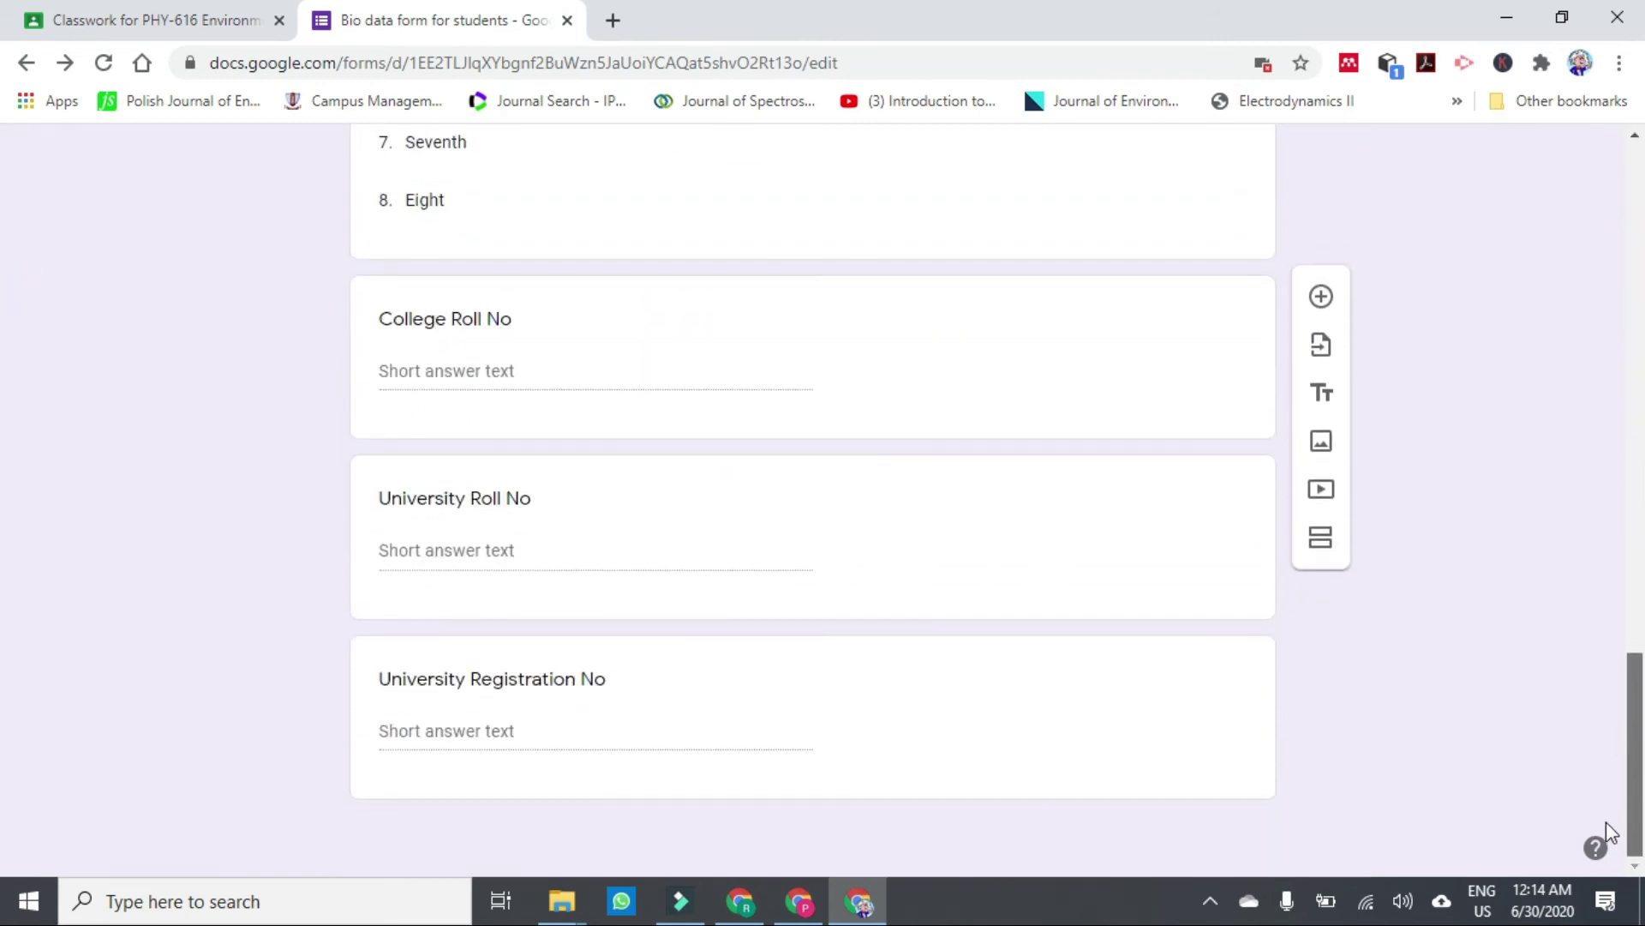
left_click(512, 732)
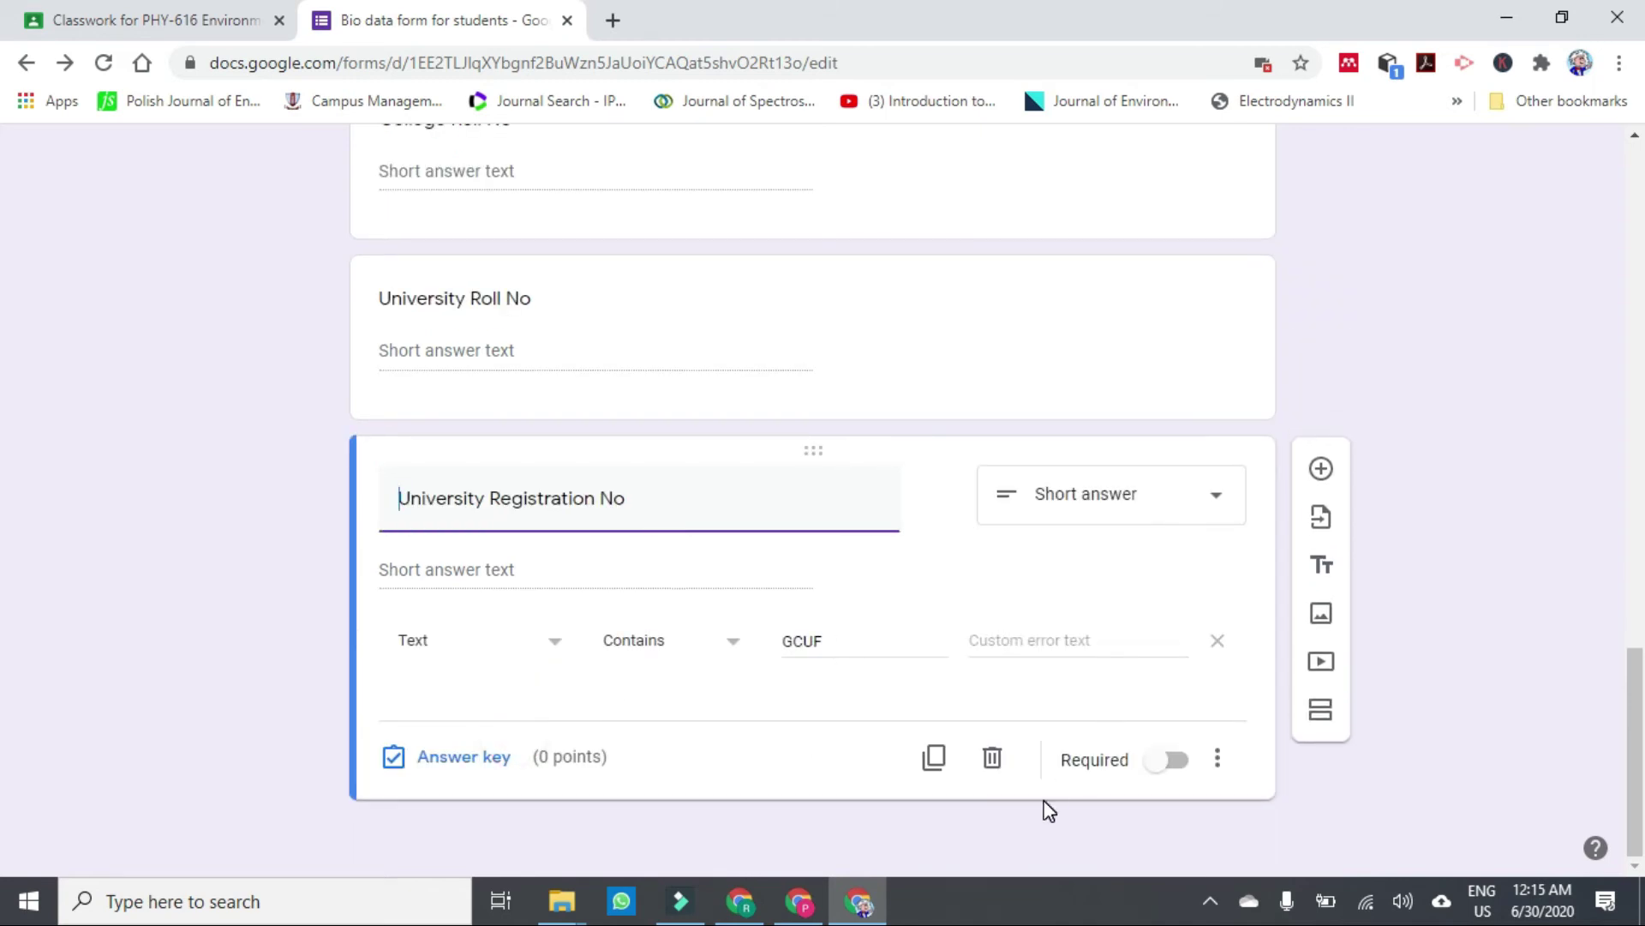
Change the form's theme colour to Orange and close the form editor.
left_click_drag(1633, 710, 1440, 154)
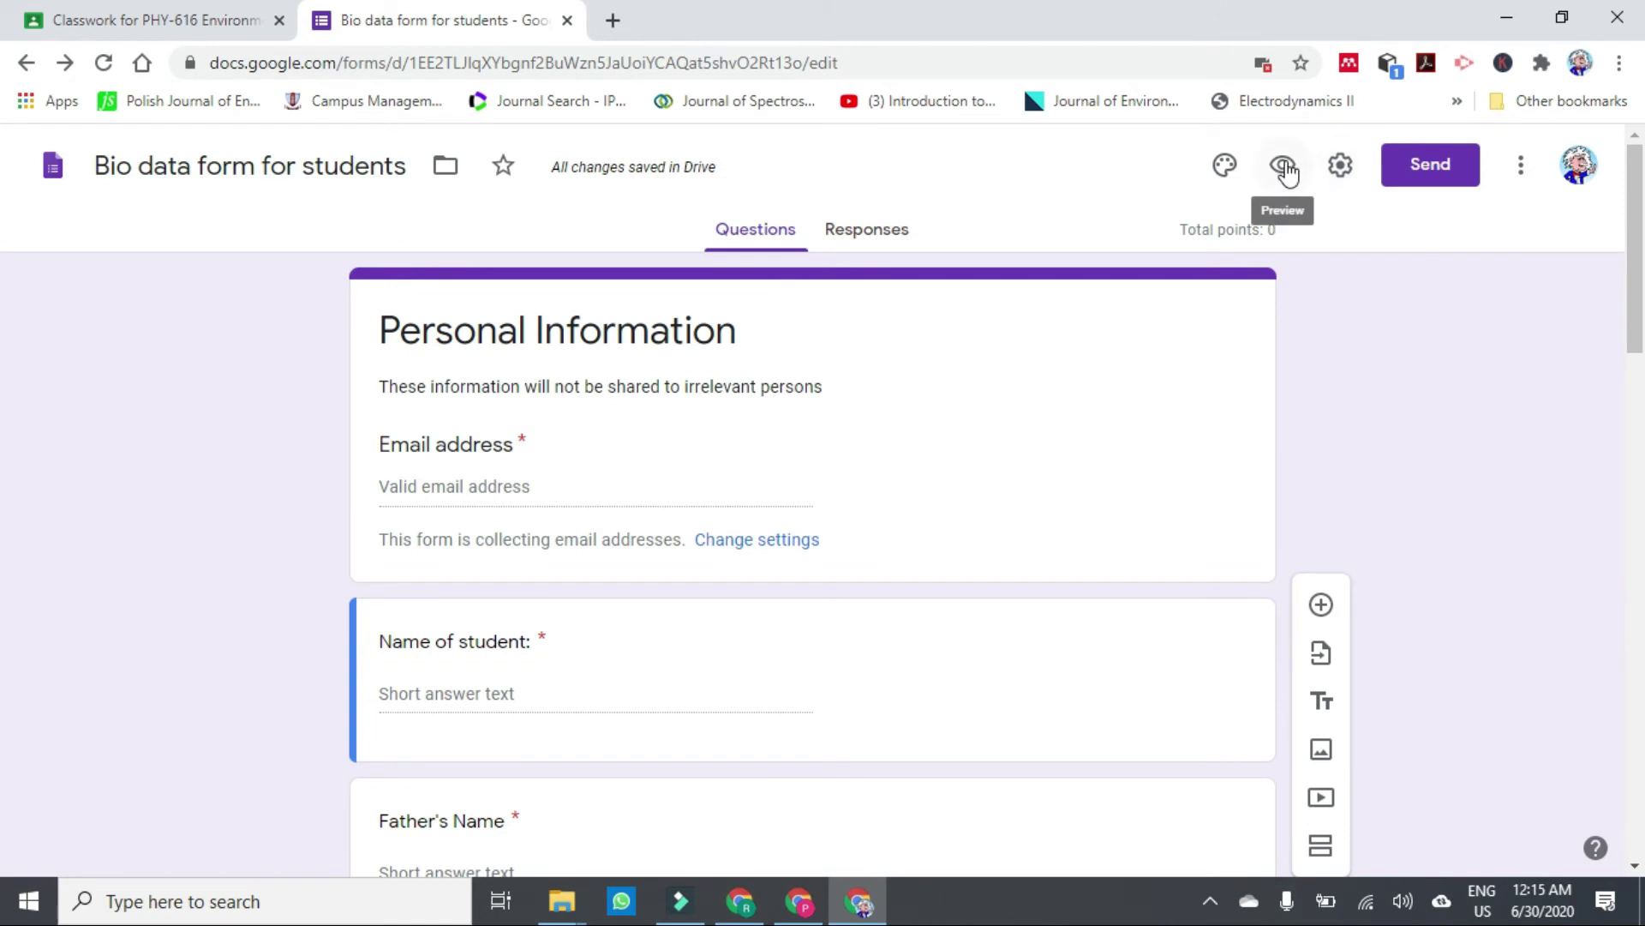
left_click(1223, 168)
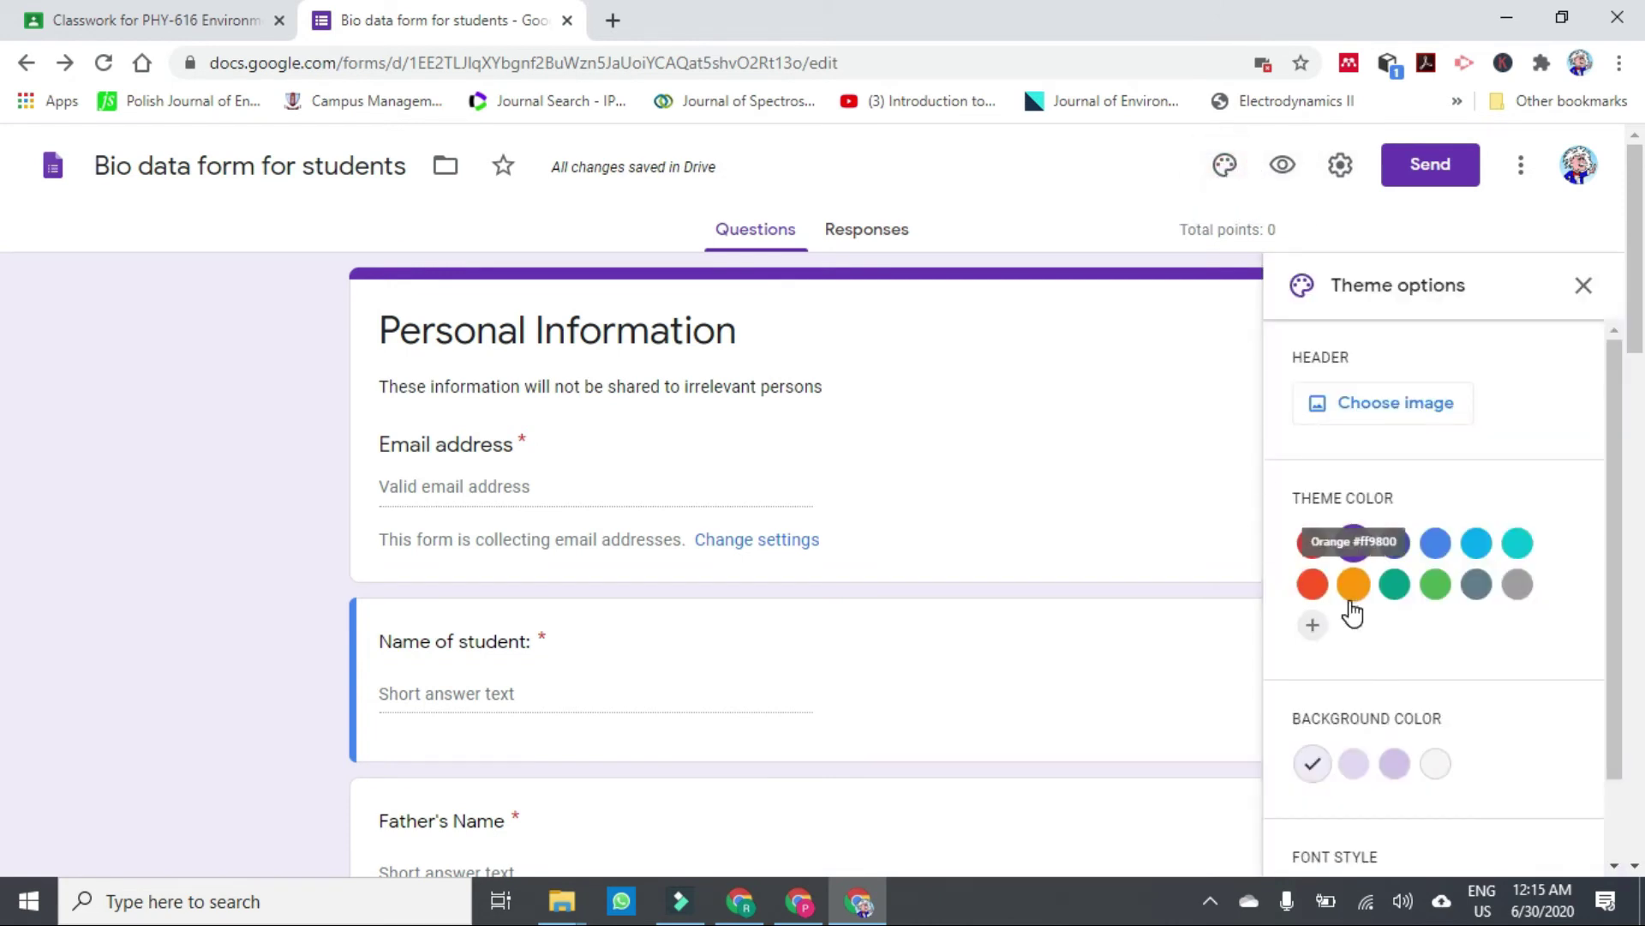
left_click(1356, 589)
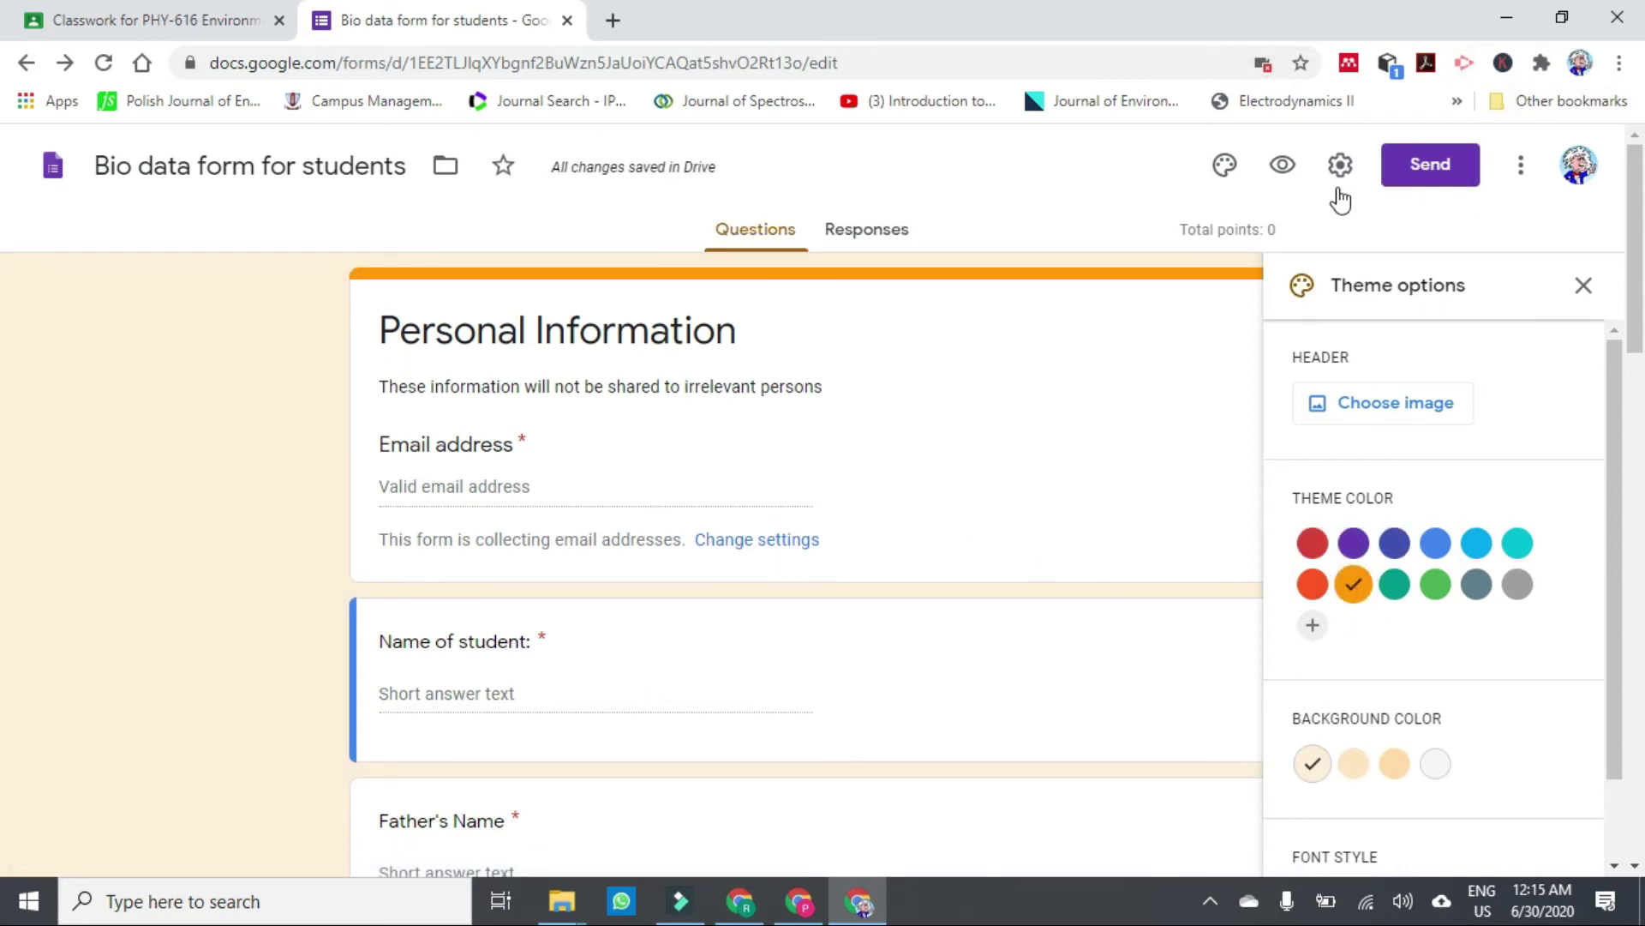
left_click(1053, 187)
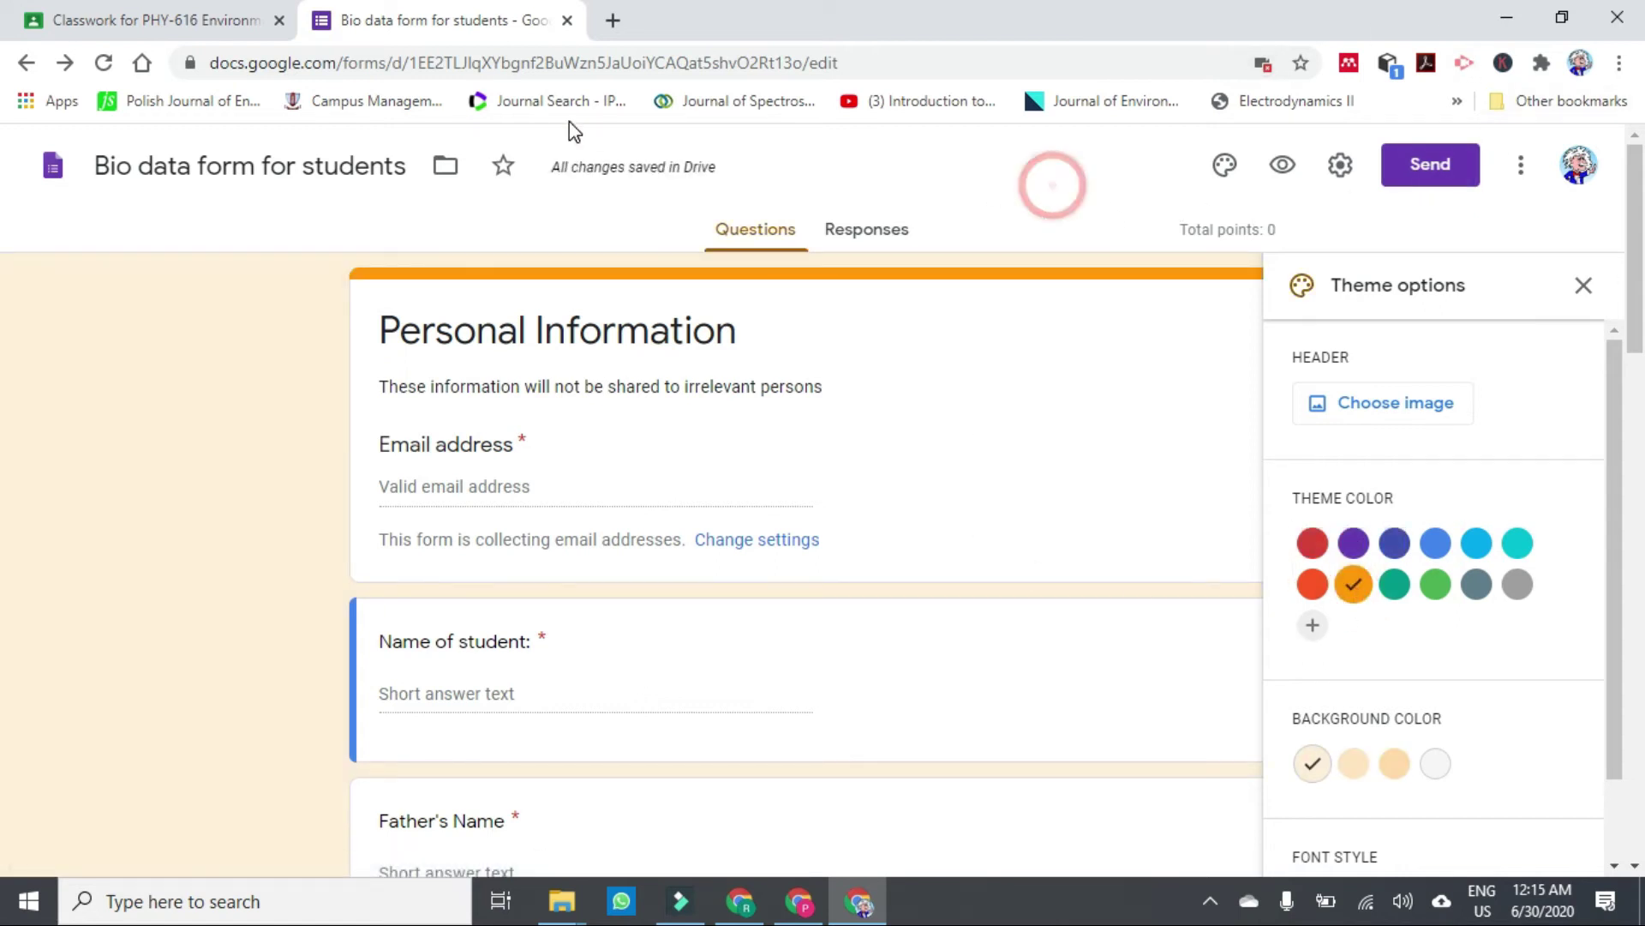
left_click(566, 20)
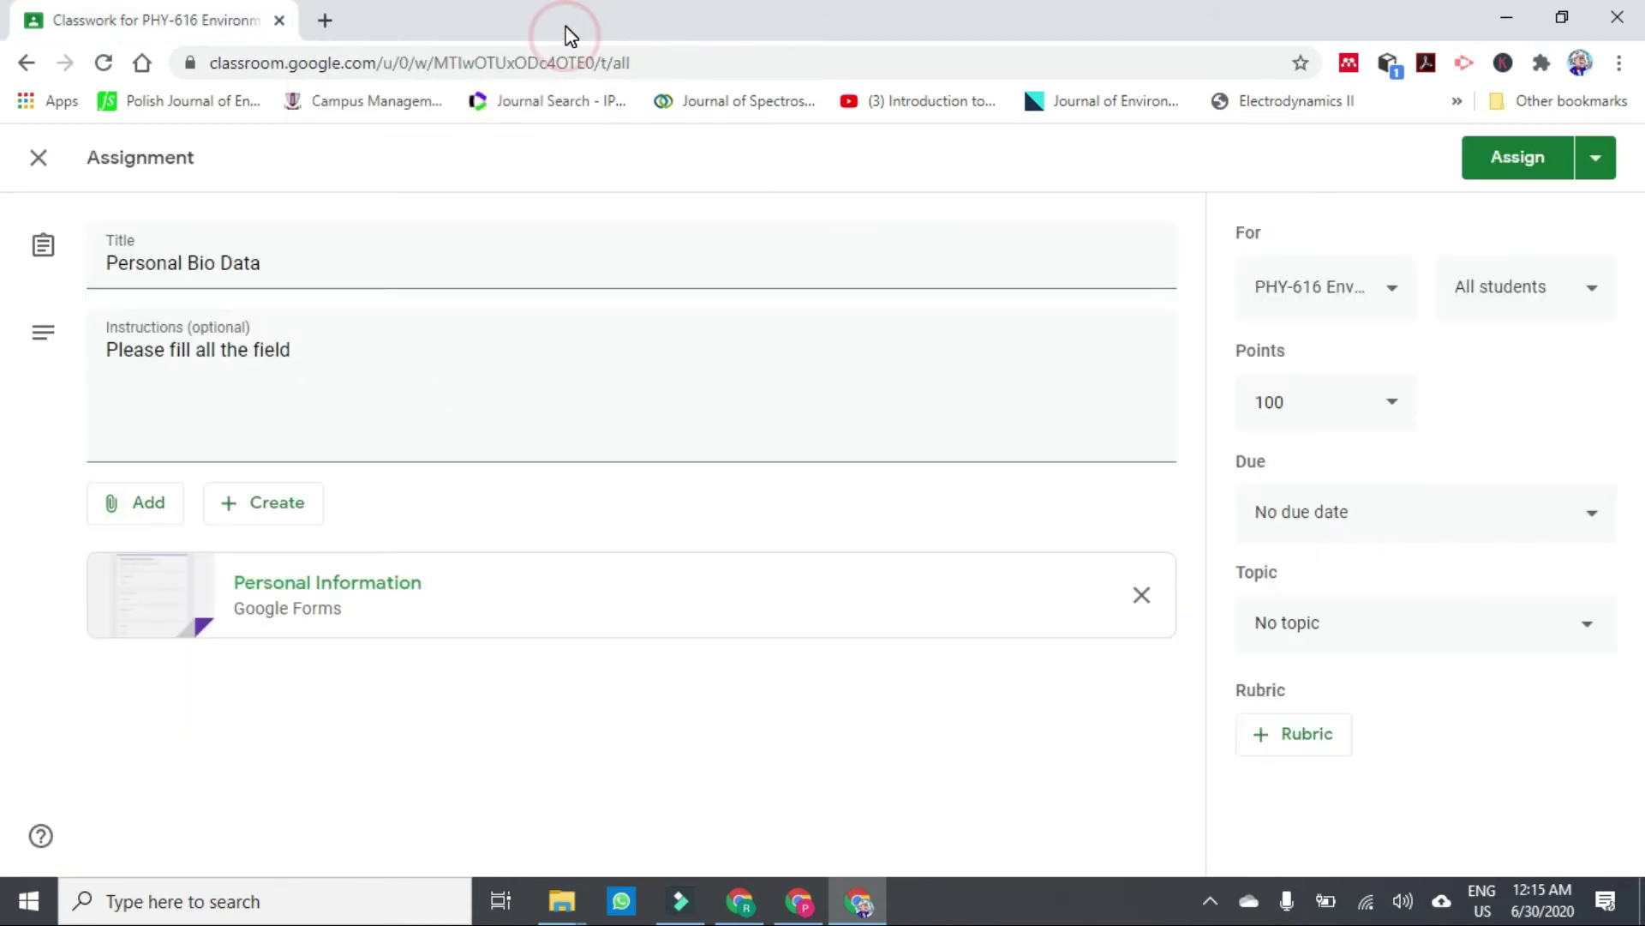
left_click(301, 613)
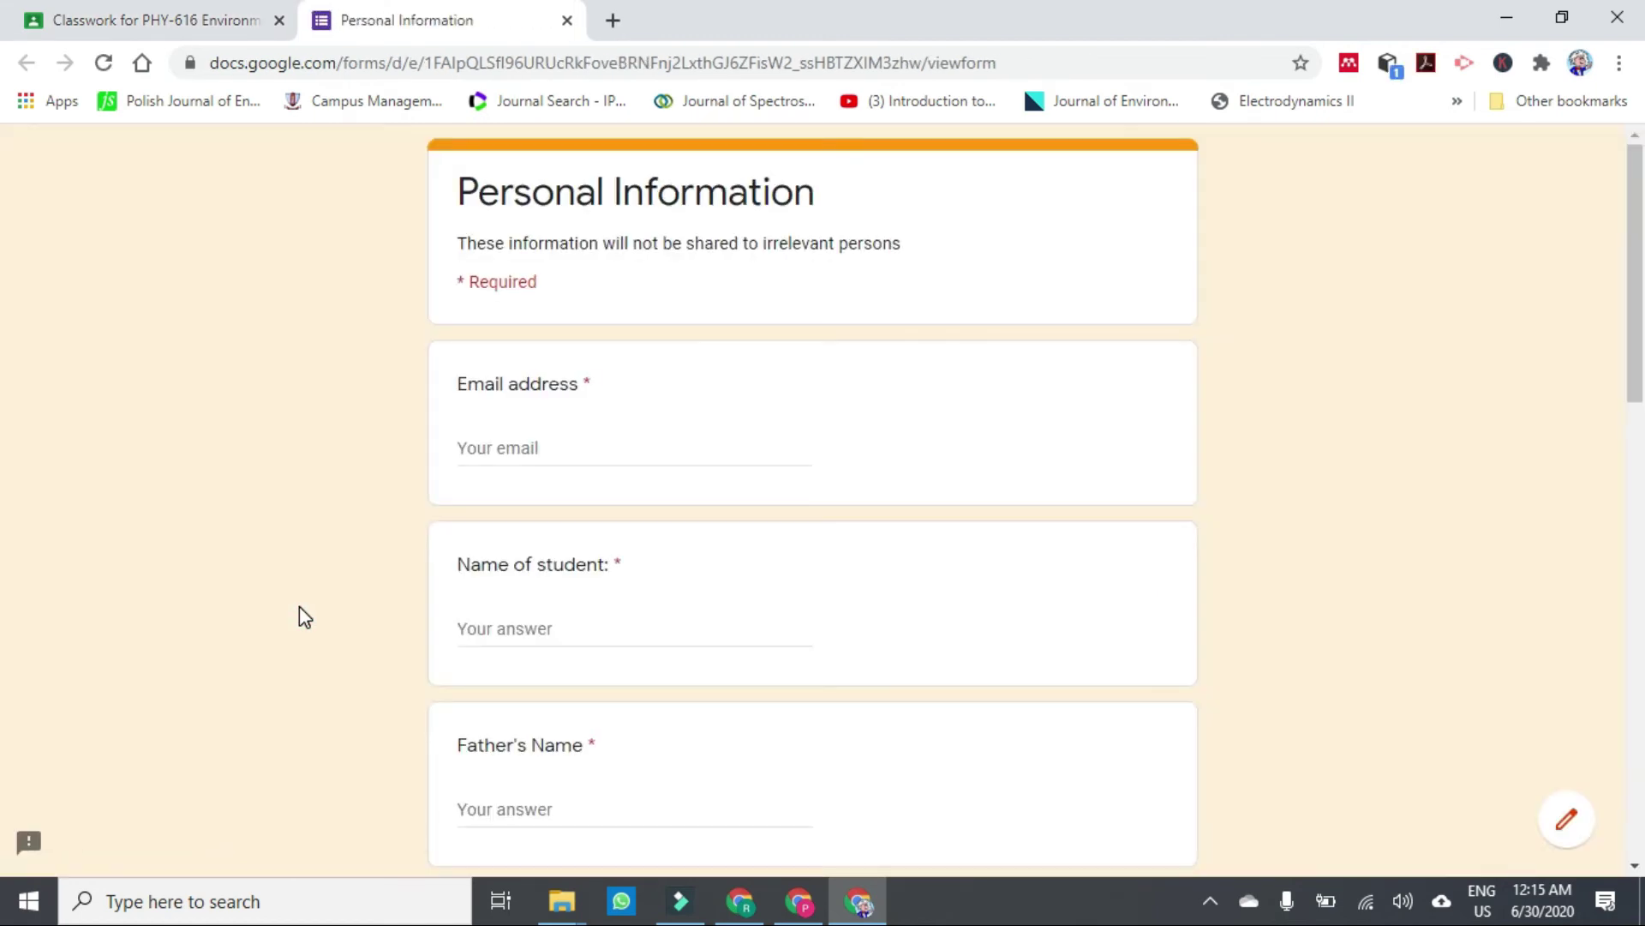
left_click_drag(1639, 288, 1509, 720)
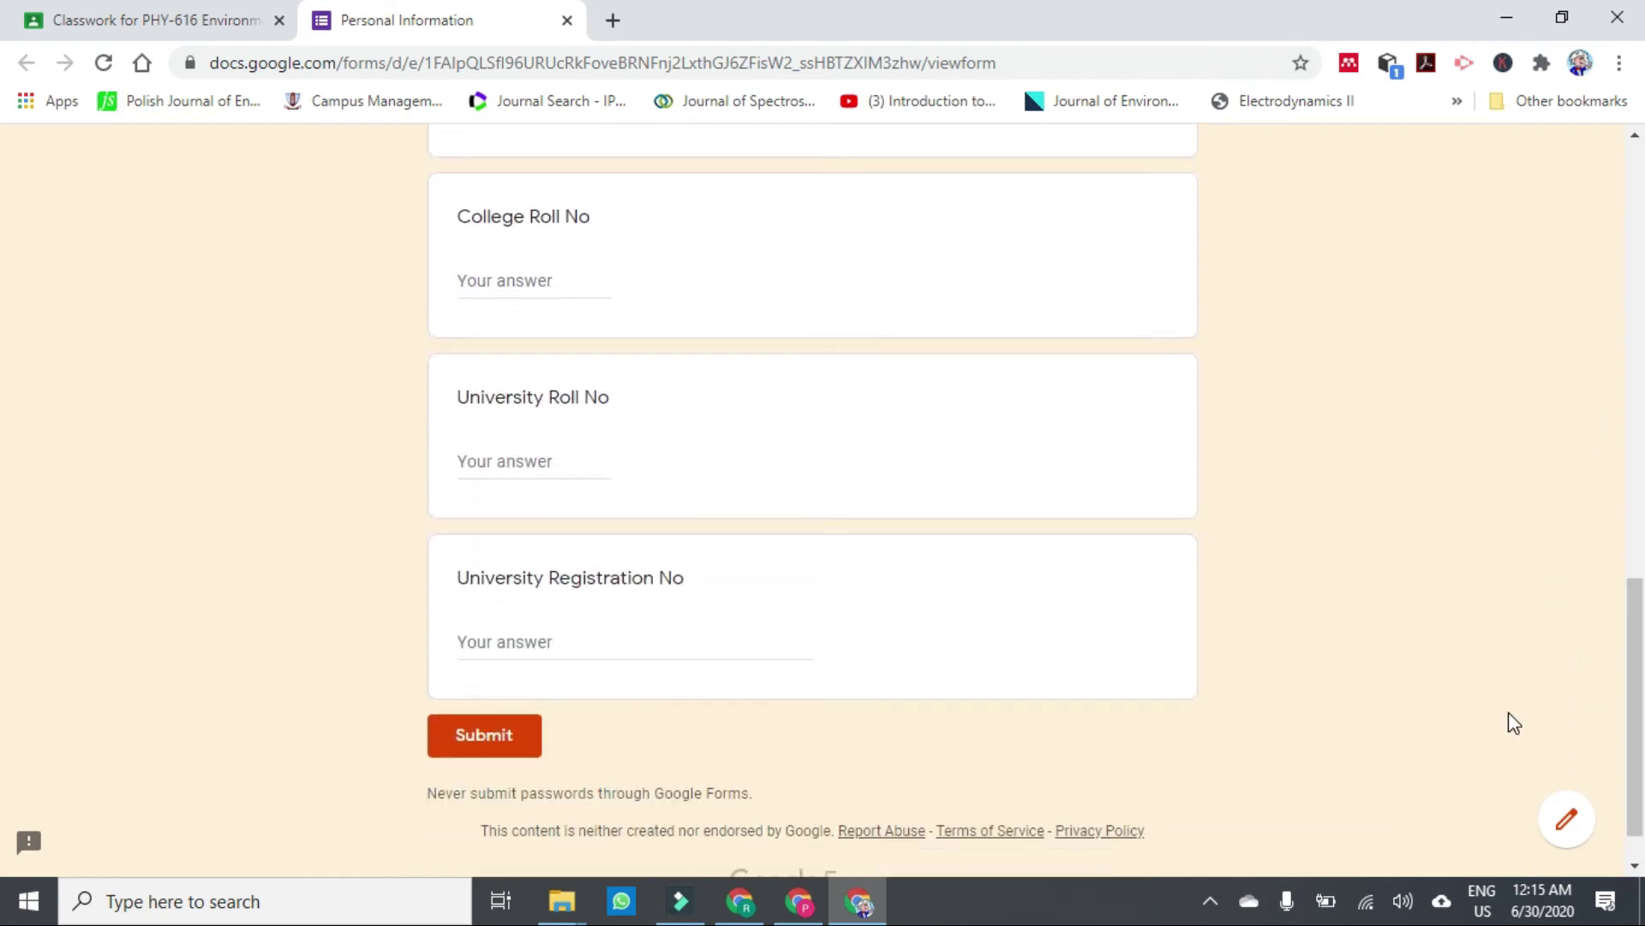
left_click(566, 20)
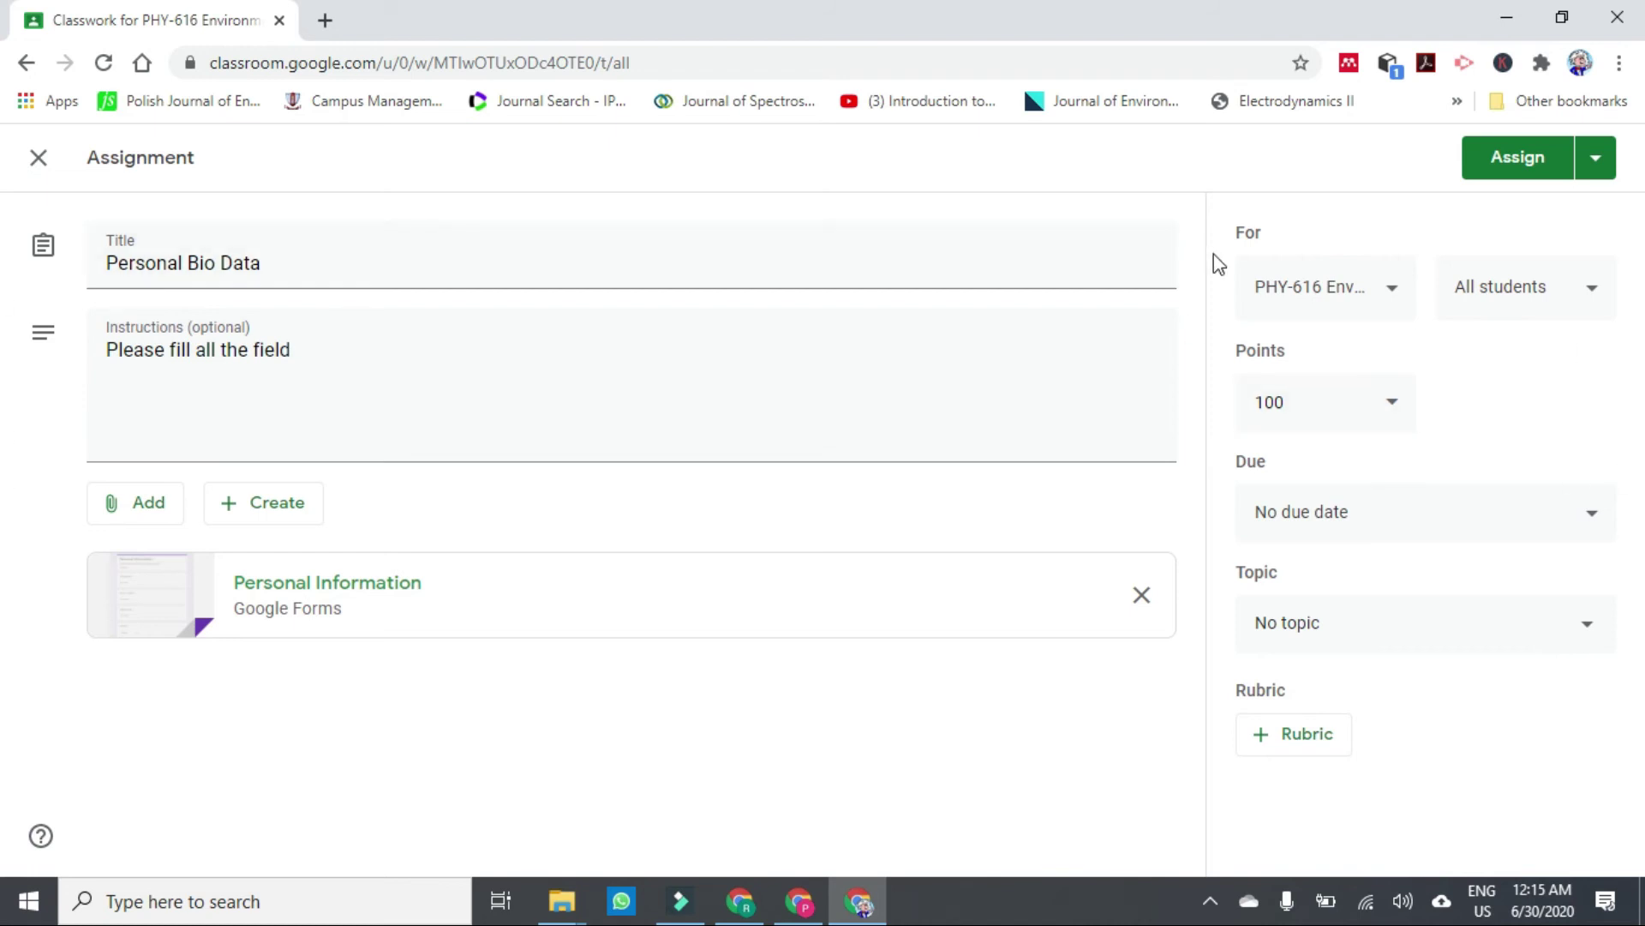
Add PHY-408, PHY-404 and PHY-304 to the assignment's classes.
left_click(1396, 300)
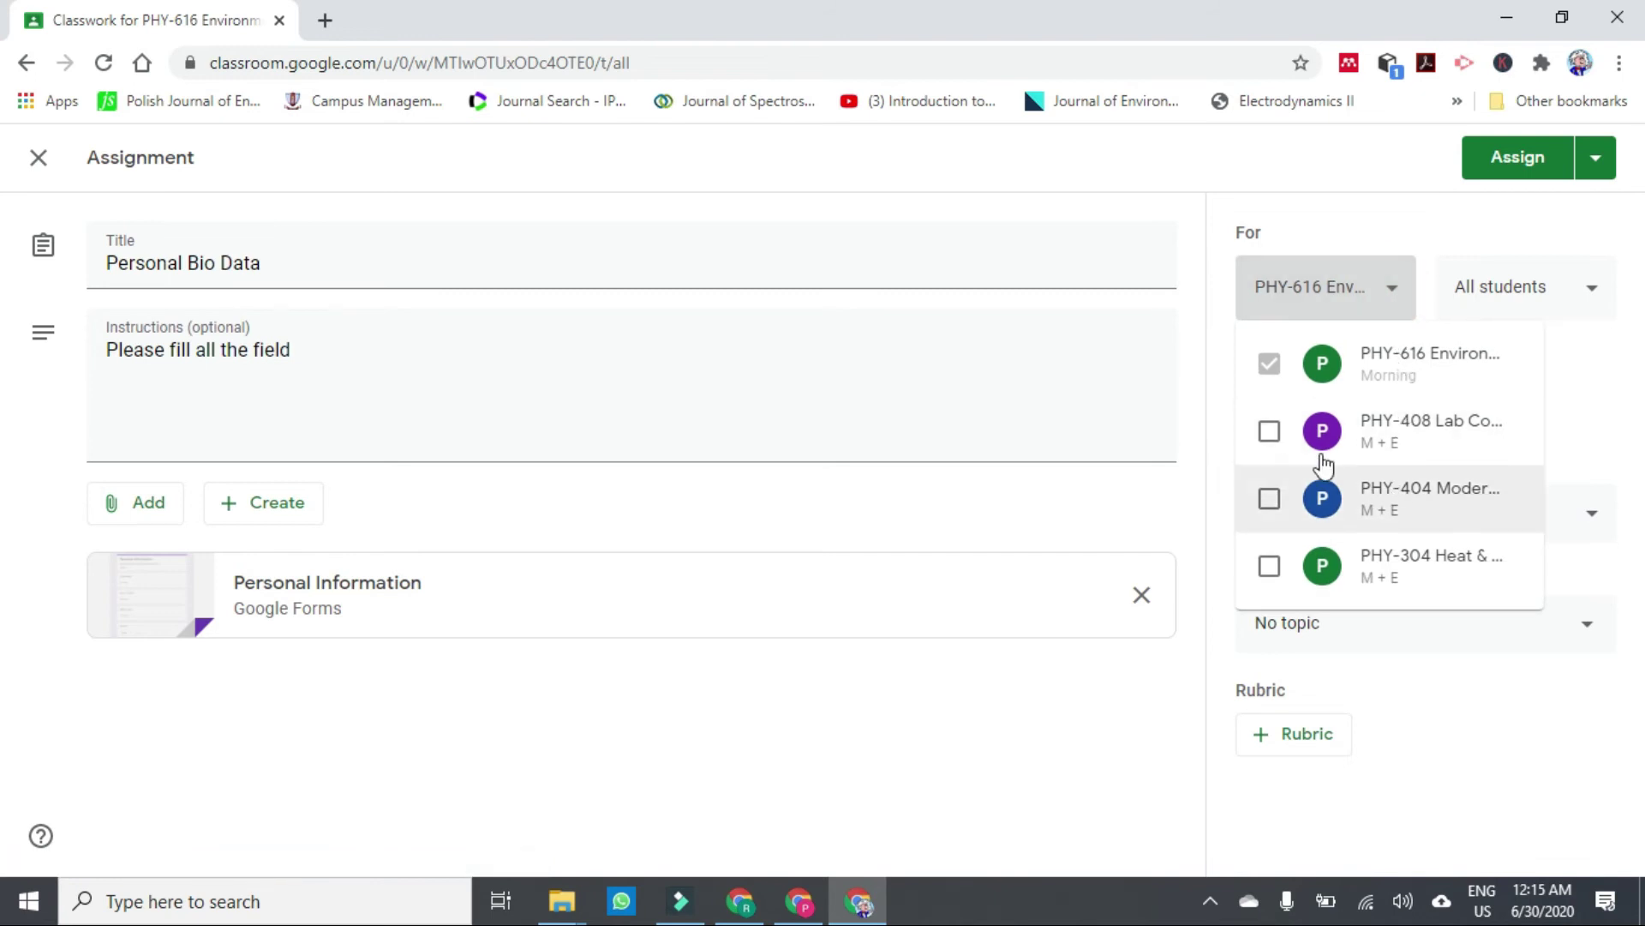
left_click(1272, 437)
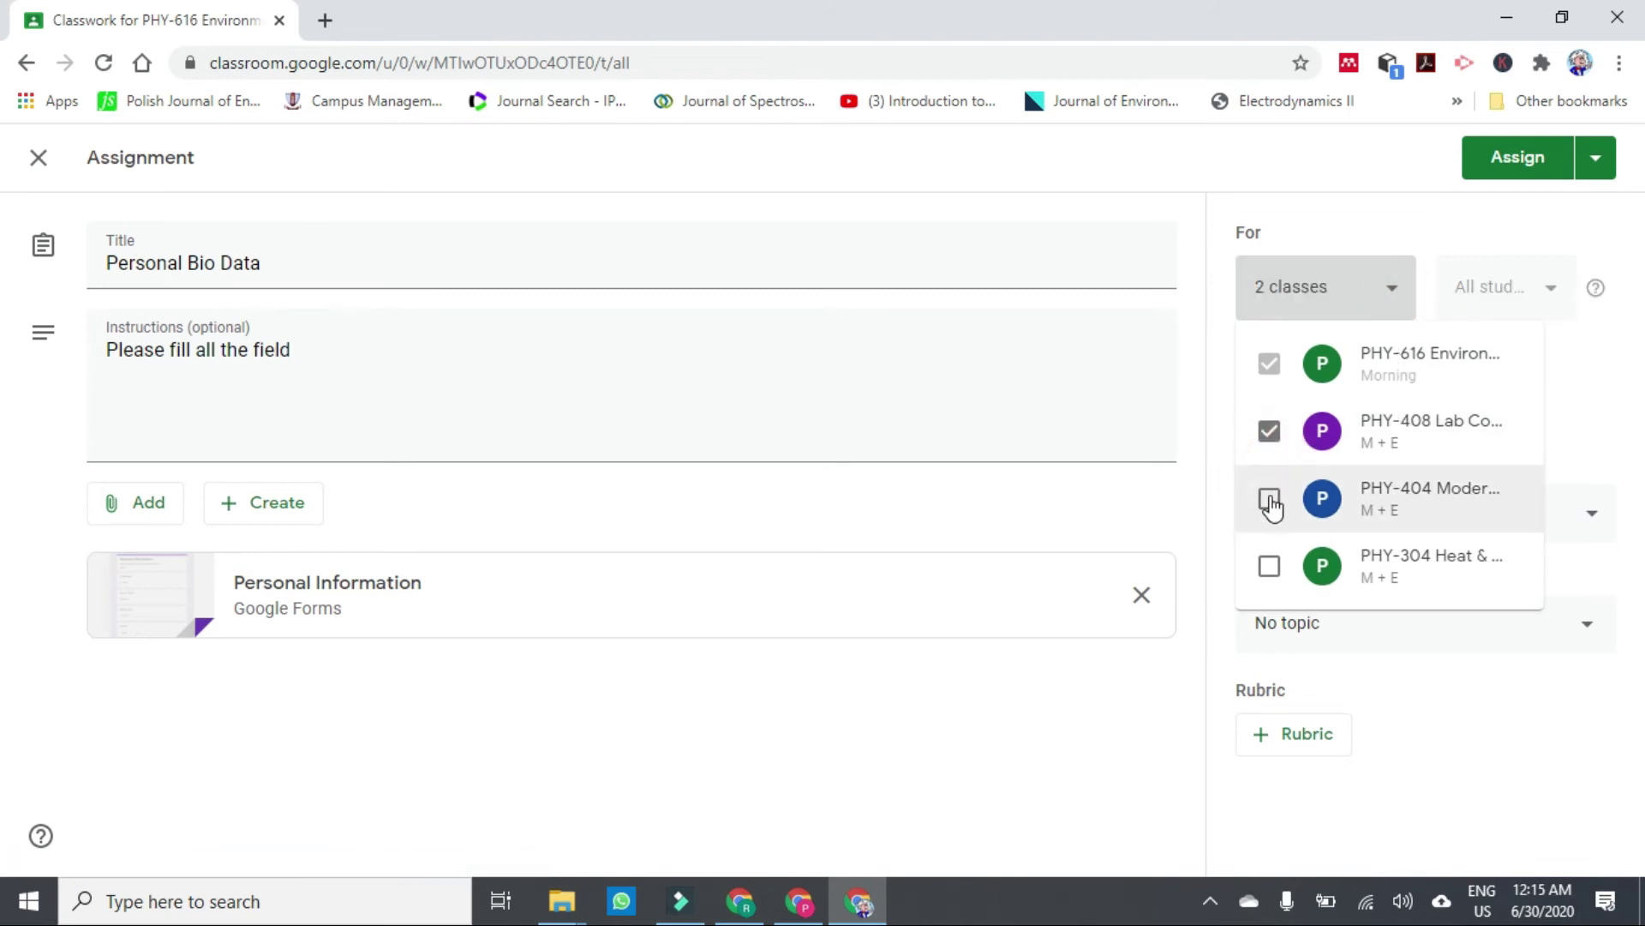
left_click(1270, 502)
left_click(1269, 568)
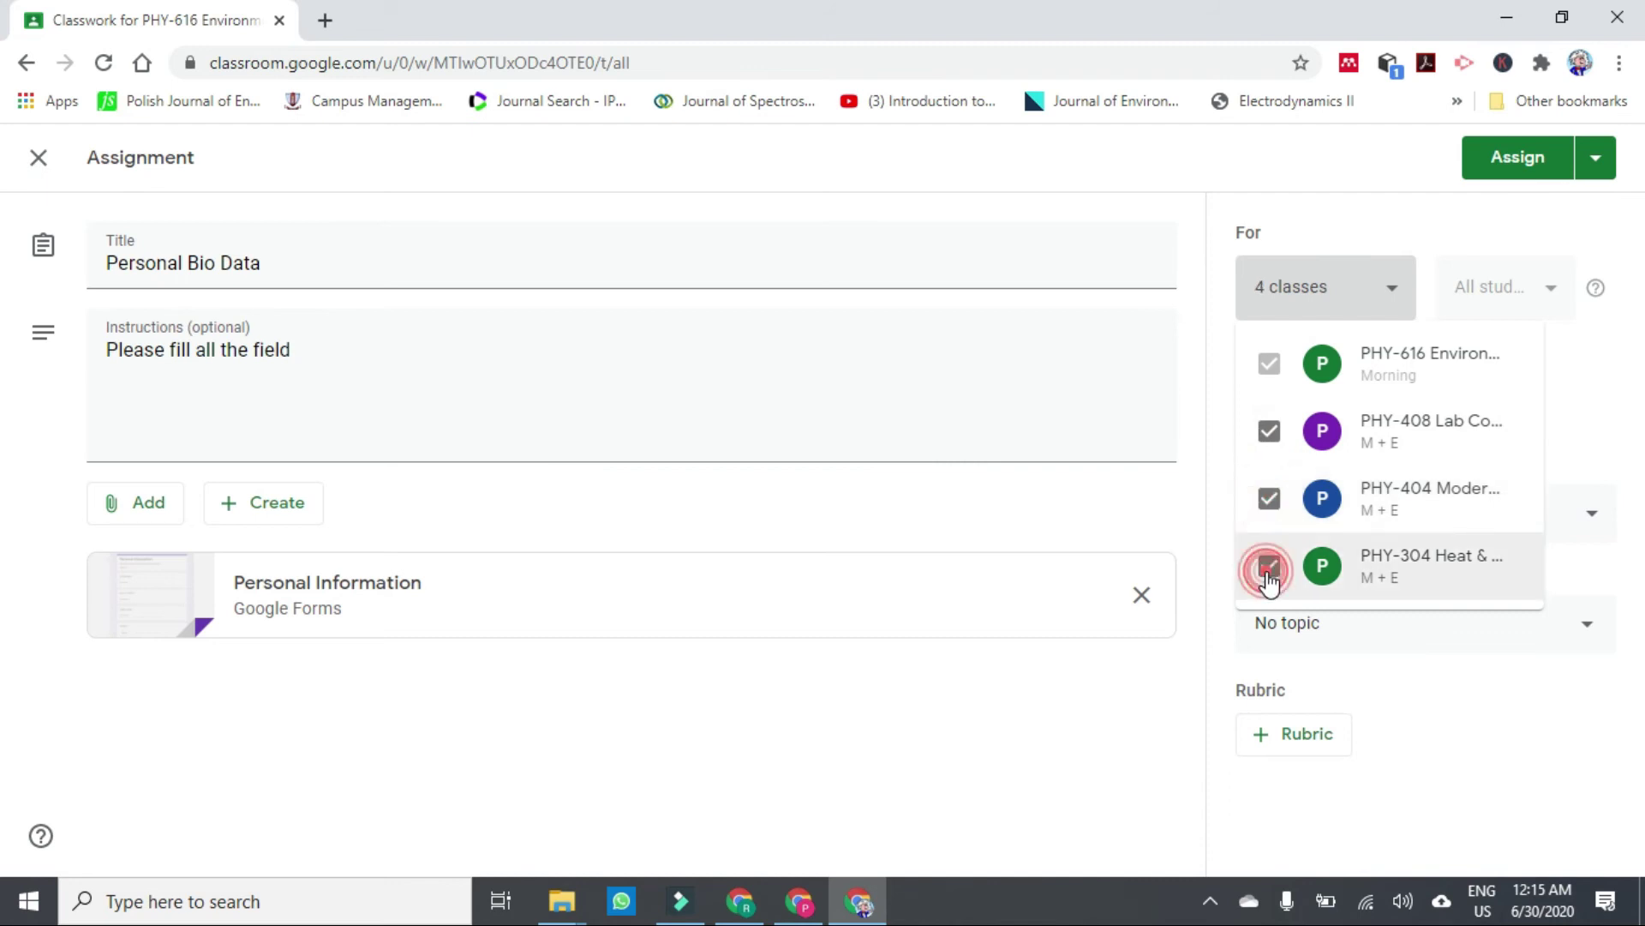
left_click(1361, 171)
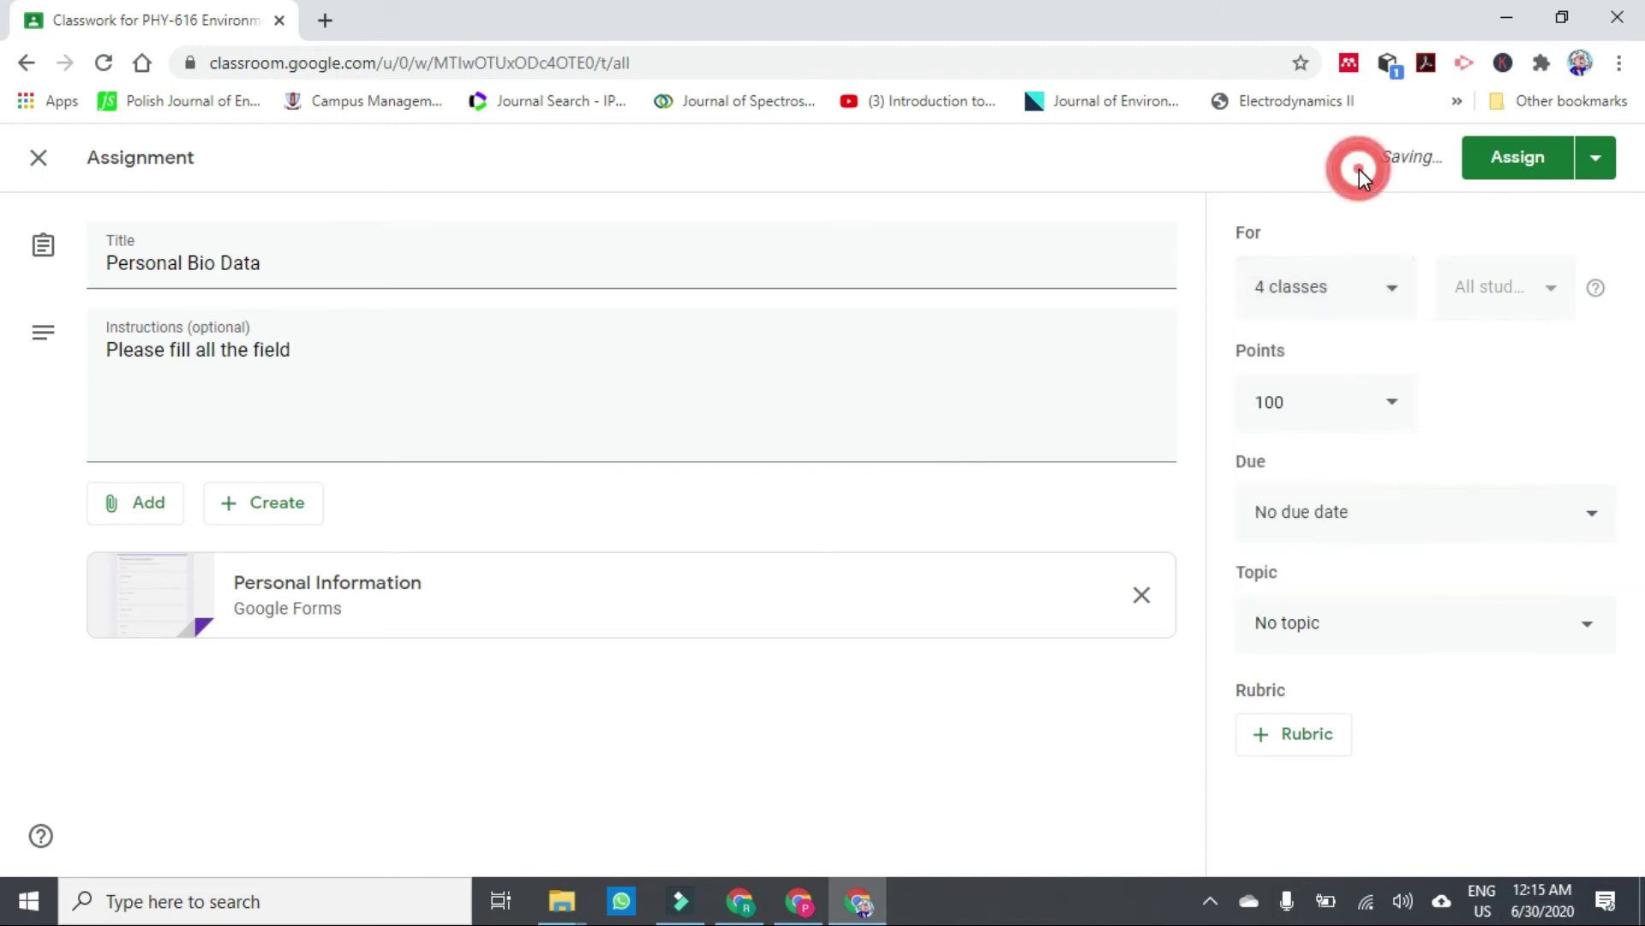
Make the assignment ungraded with no due date.
left_click(1552, 290)
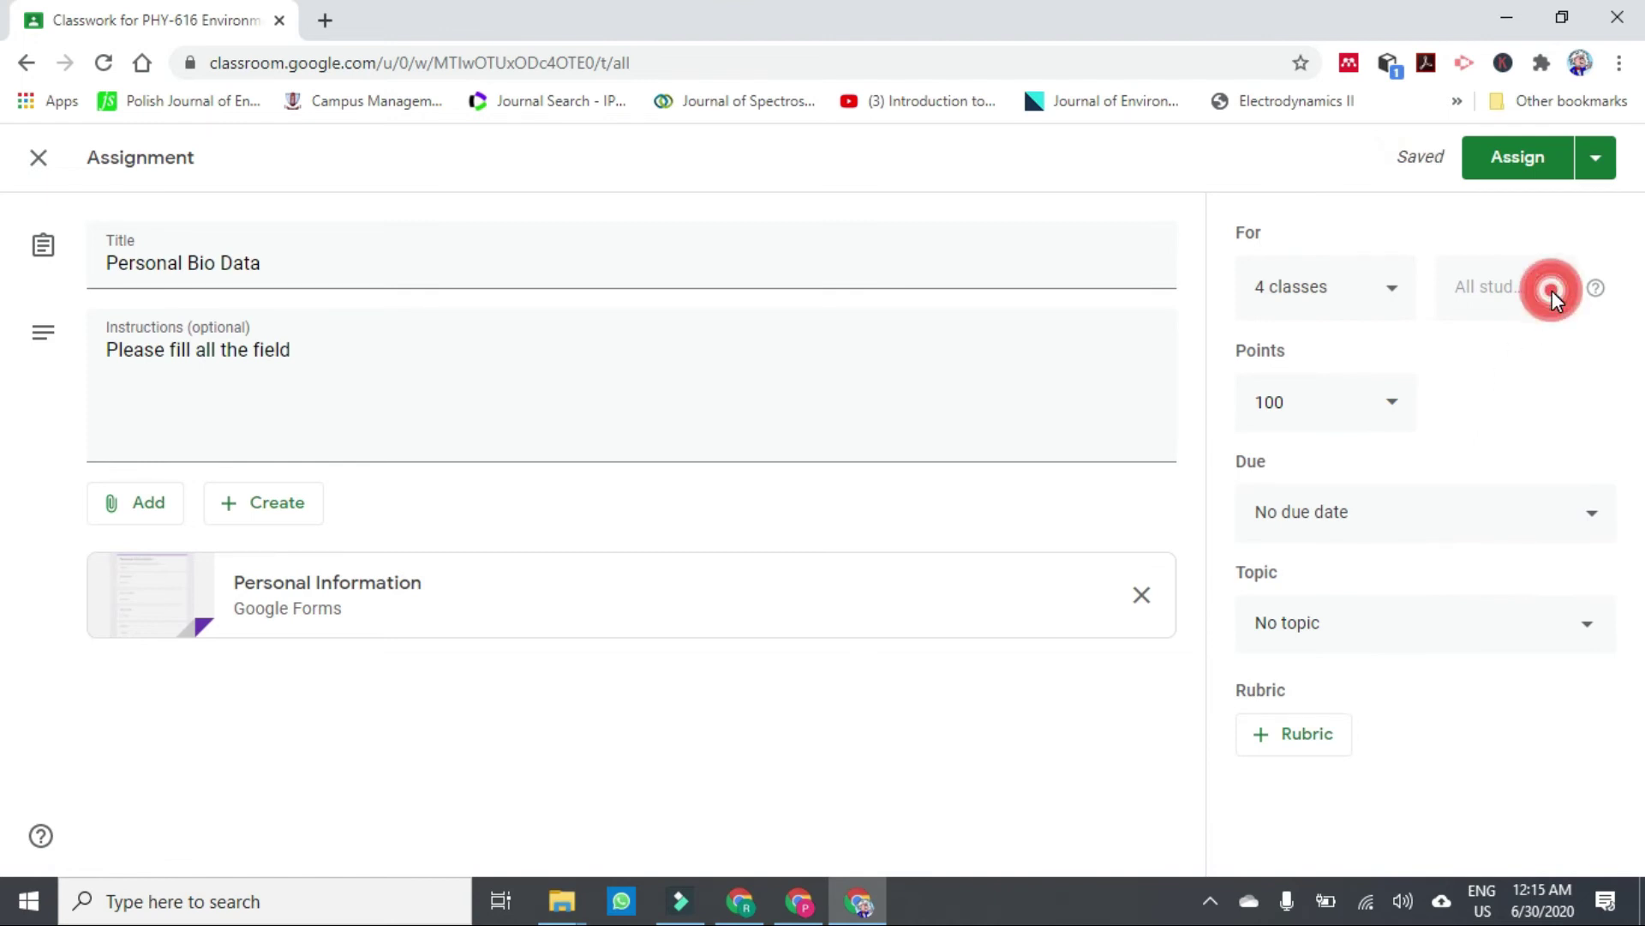
left_click(1393, 407)
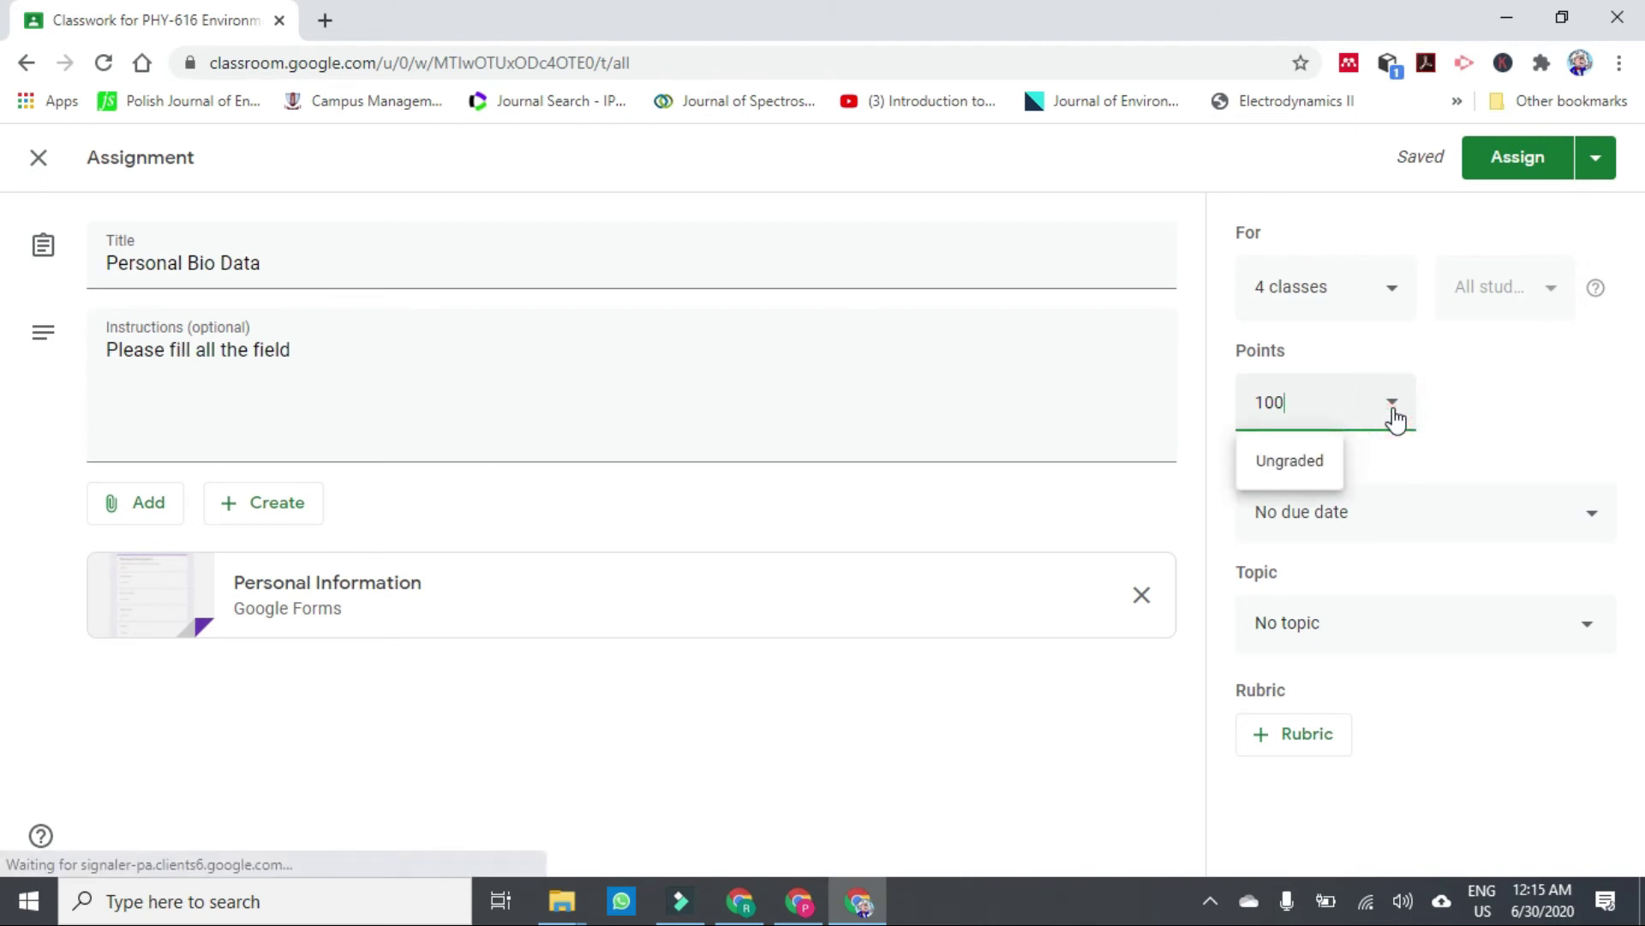
left_click(1320, 467)
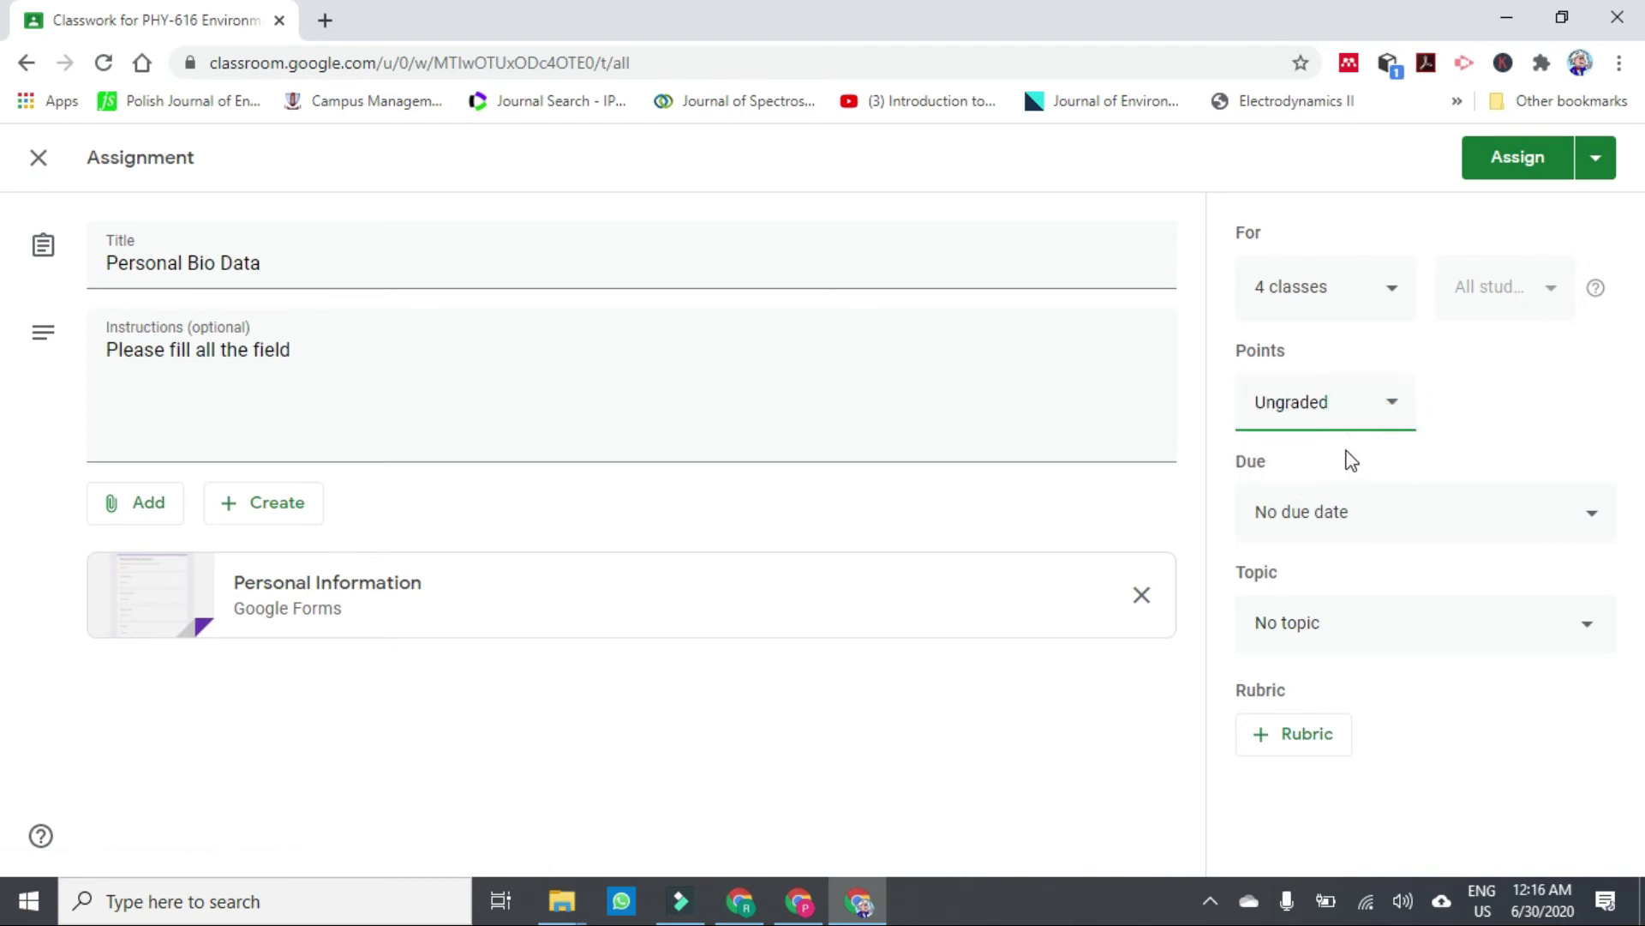
left_click(1592, 524)
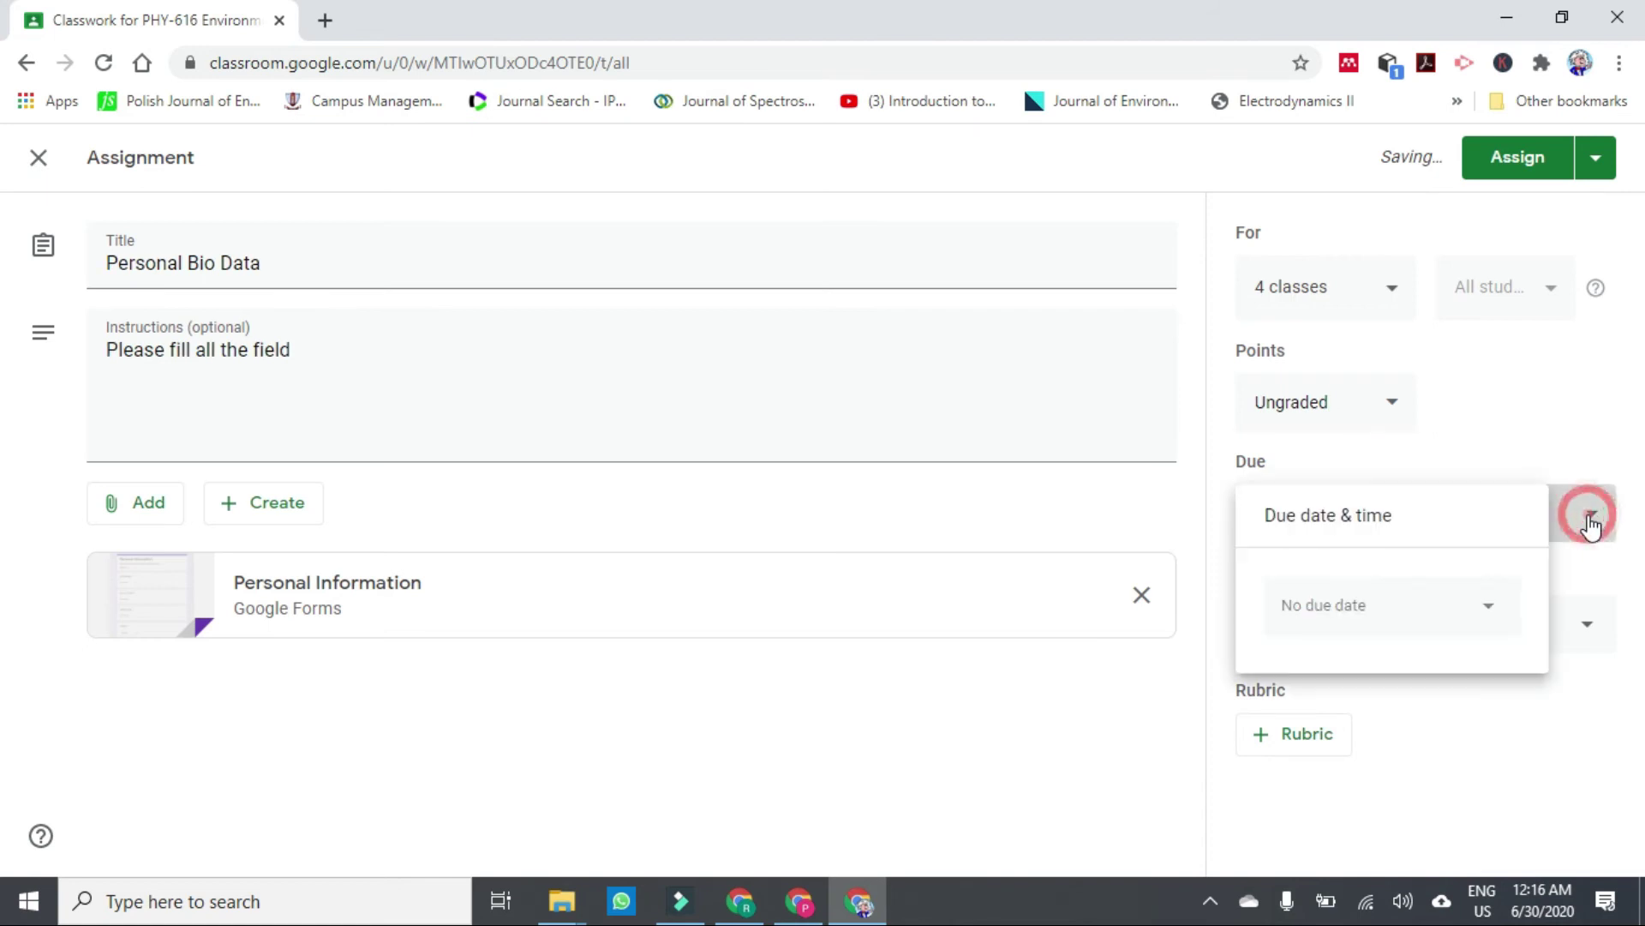
left_click(1499, 447)
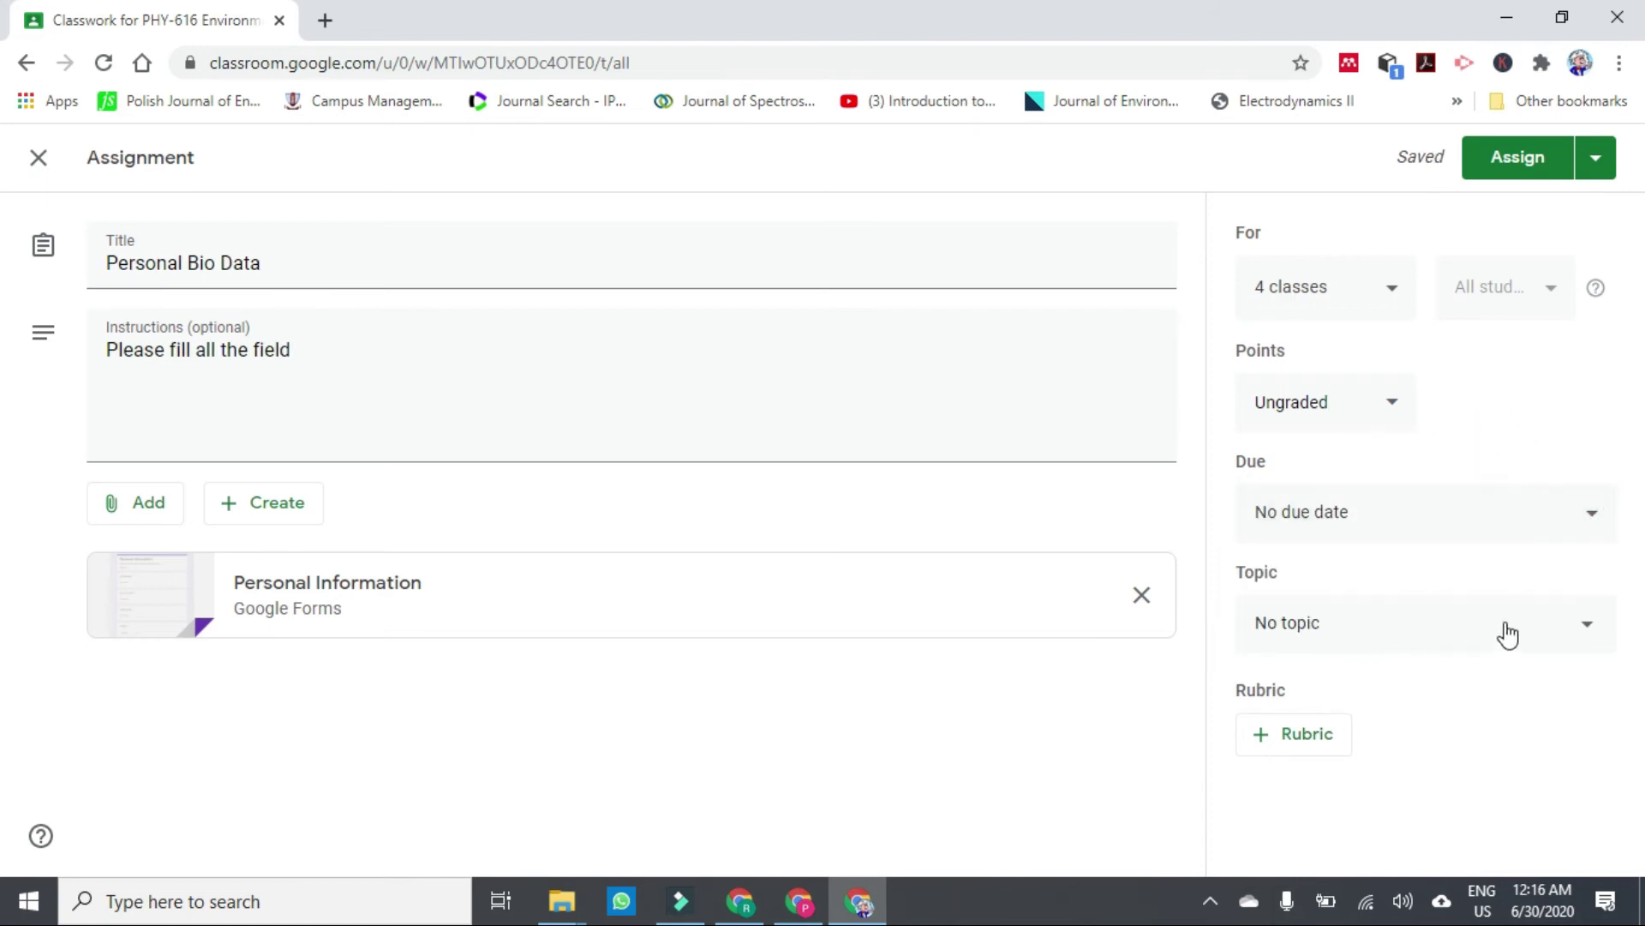
File the assignment under the general topic and click Assign.
left_click(1584, 631)
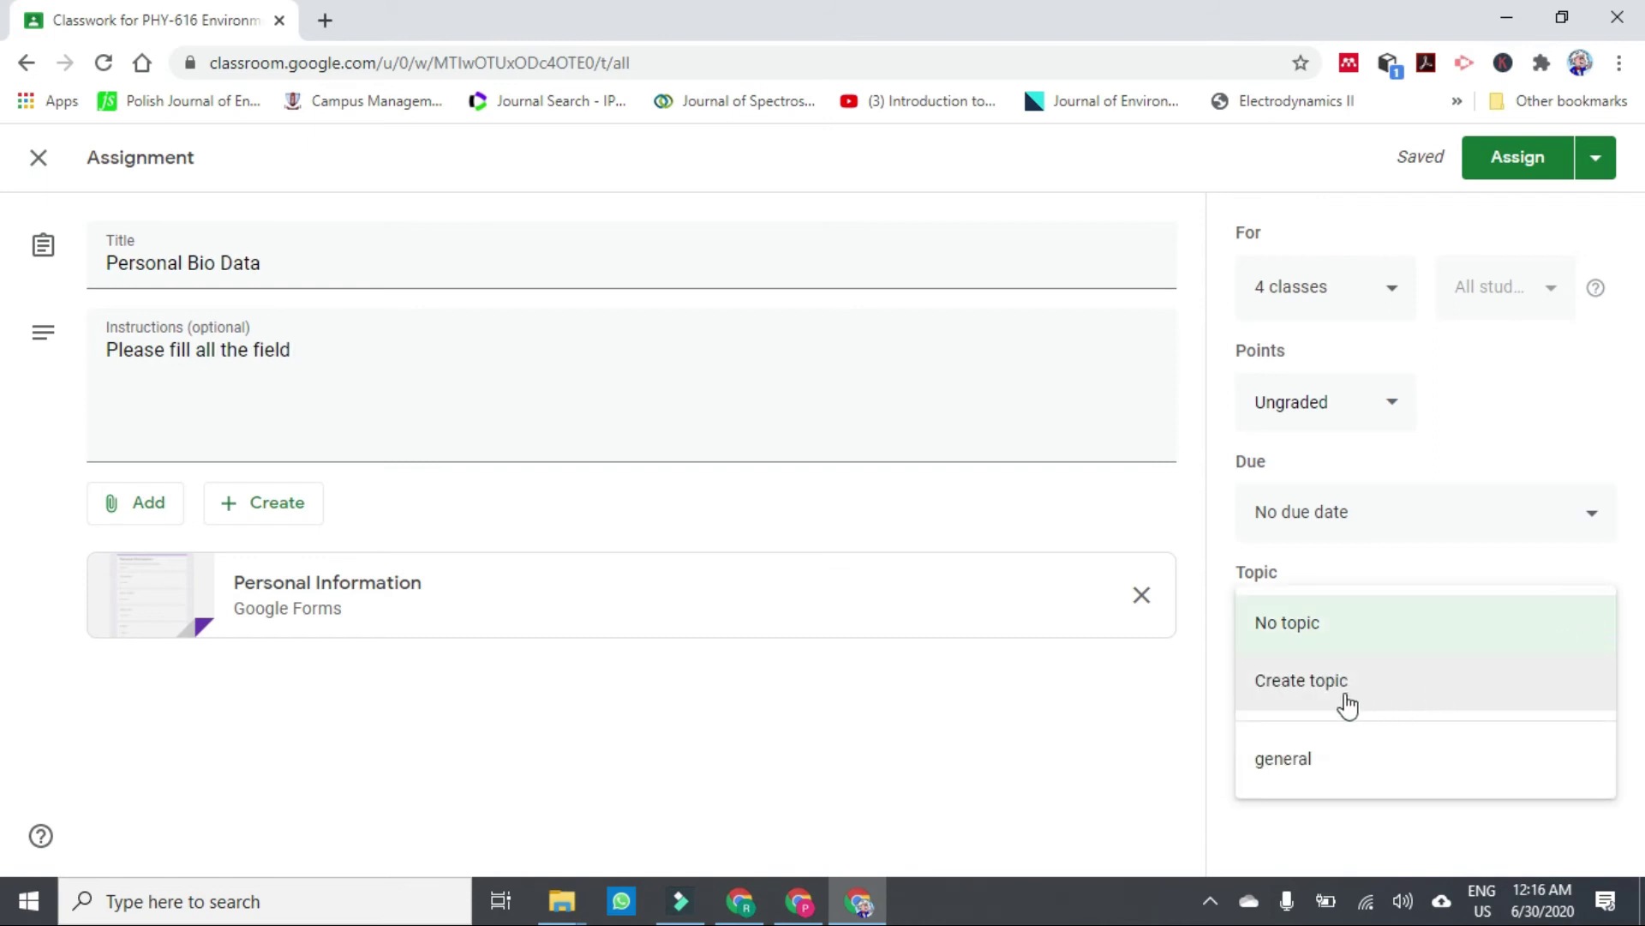
left_click(1313, 760)
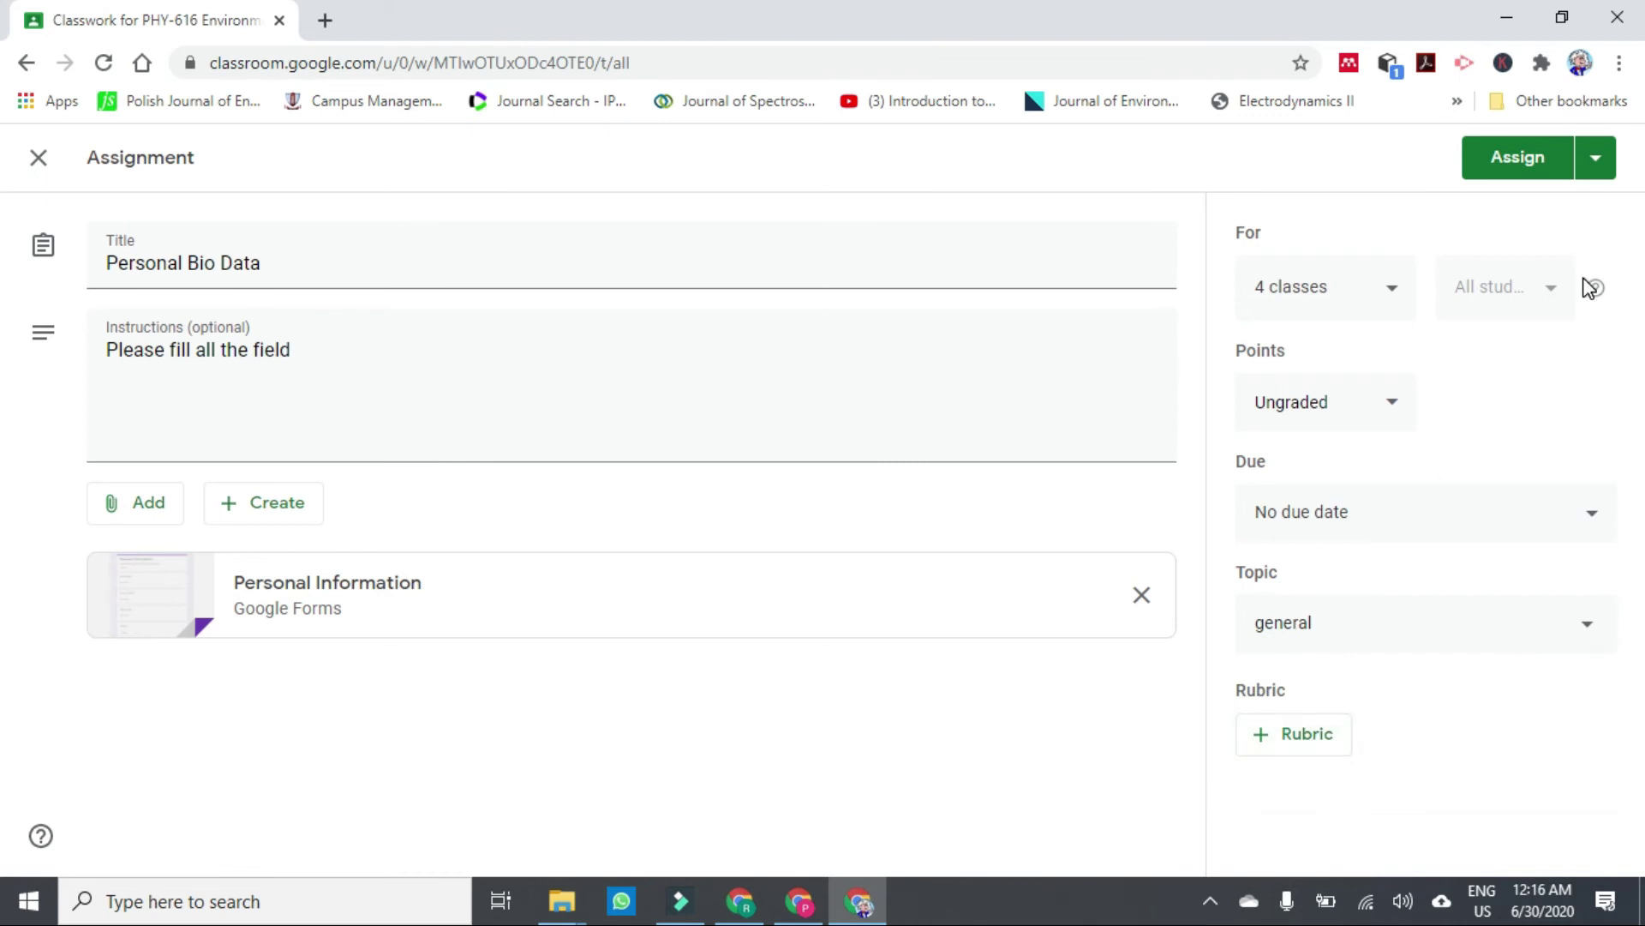
left_click(1510, 160)
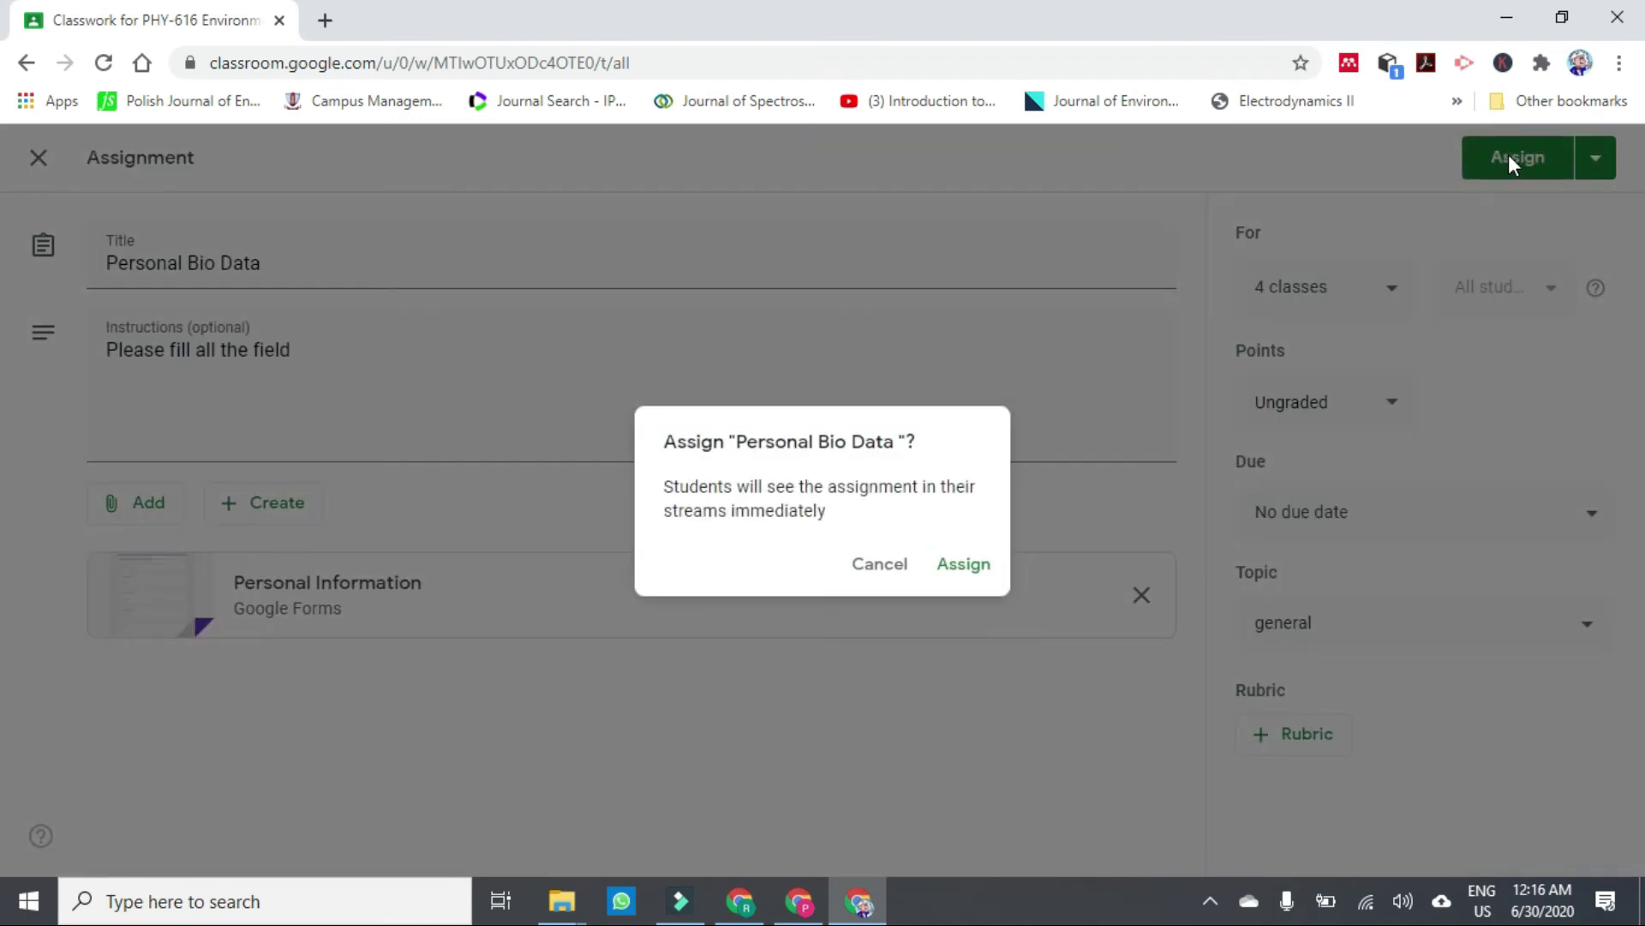
Confirm assigning Personal Bio Data and check it in the Classwork list.
left_click(963, 565)
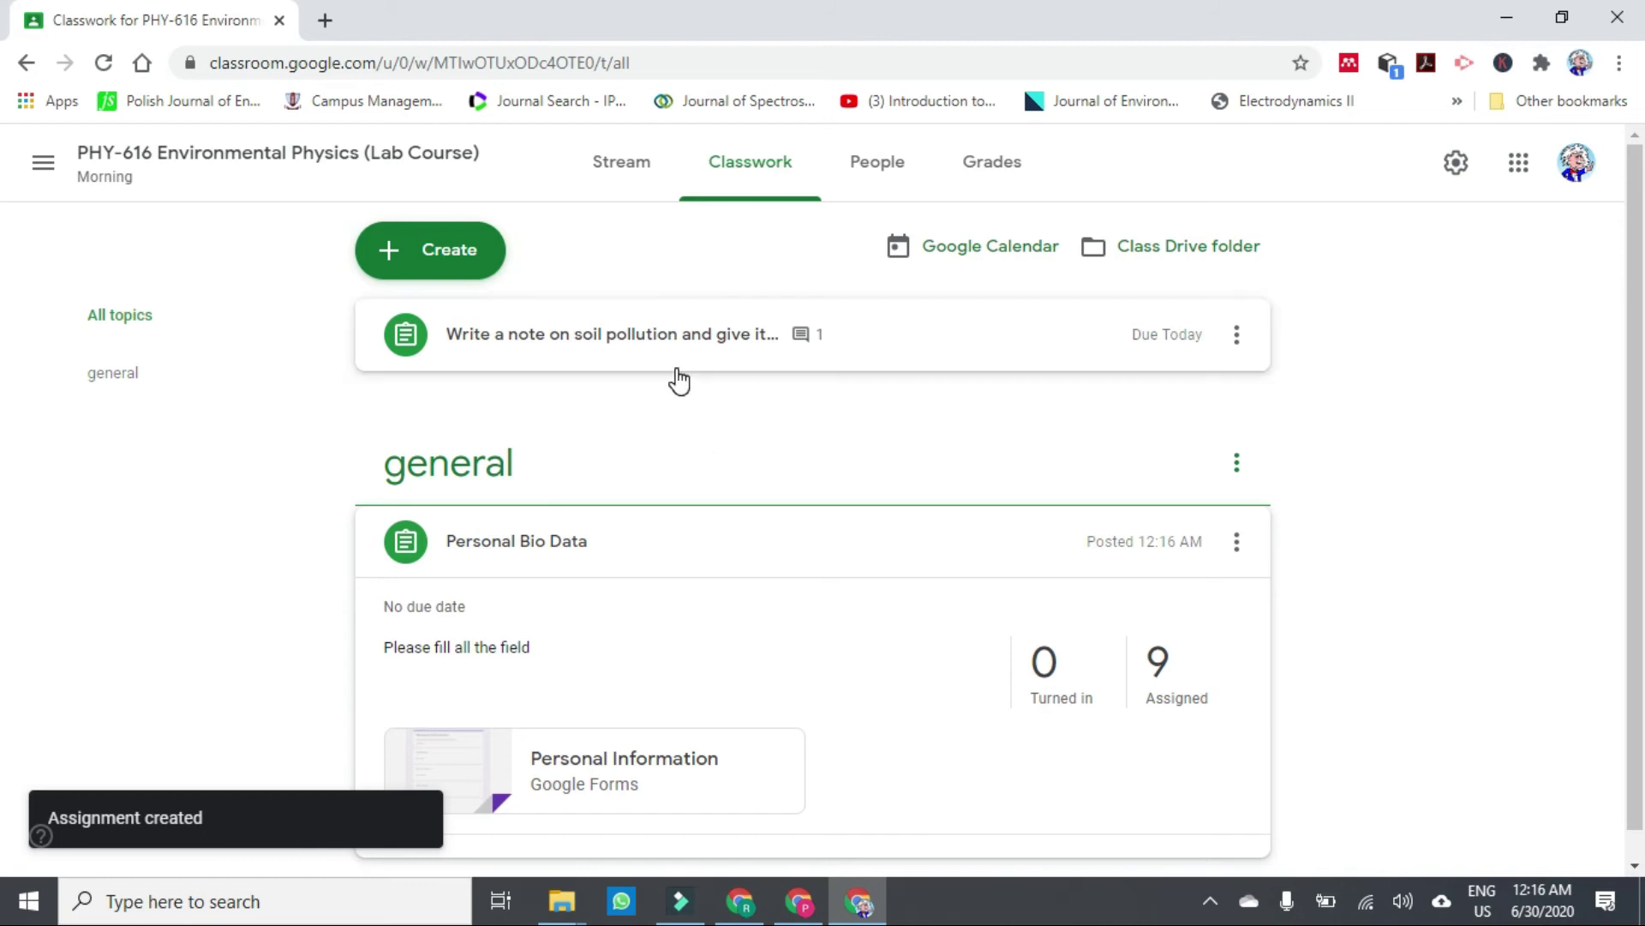
left_click(754, 170)
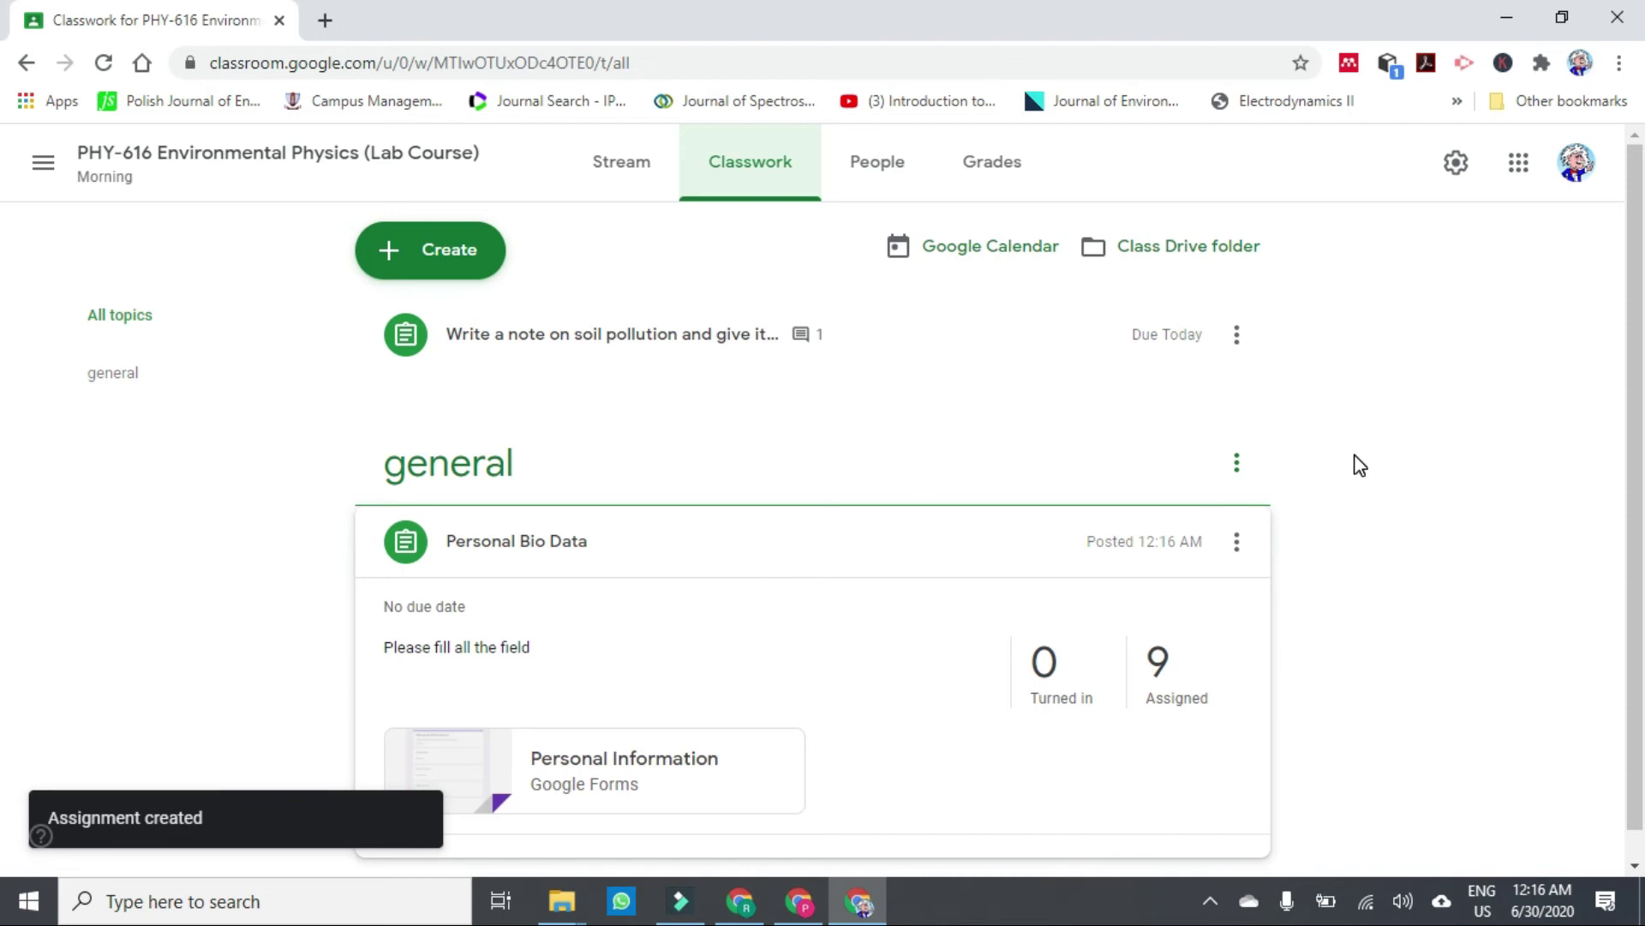
scroll(1626, 378, "down", 1)
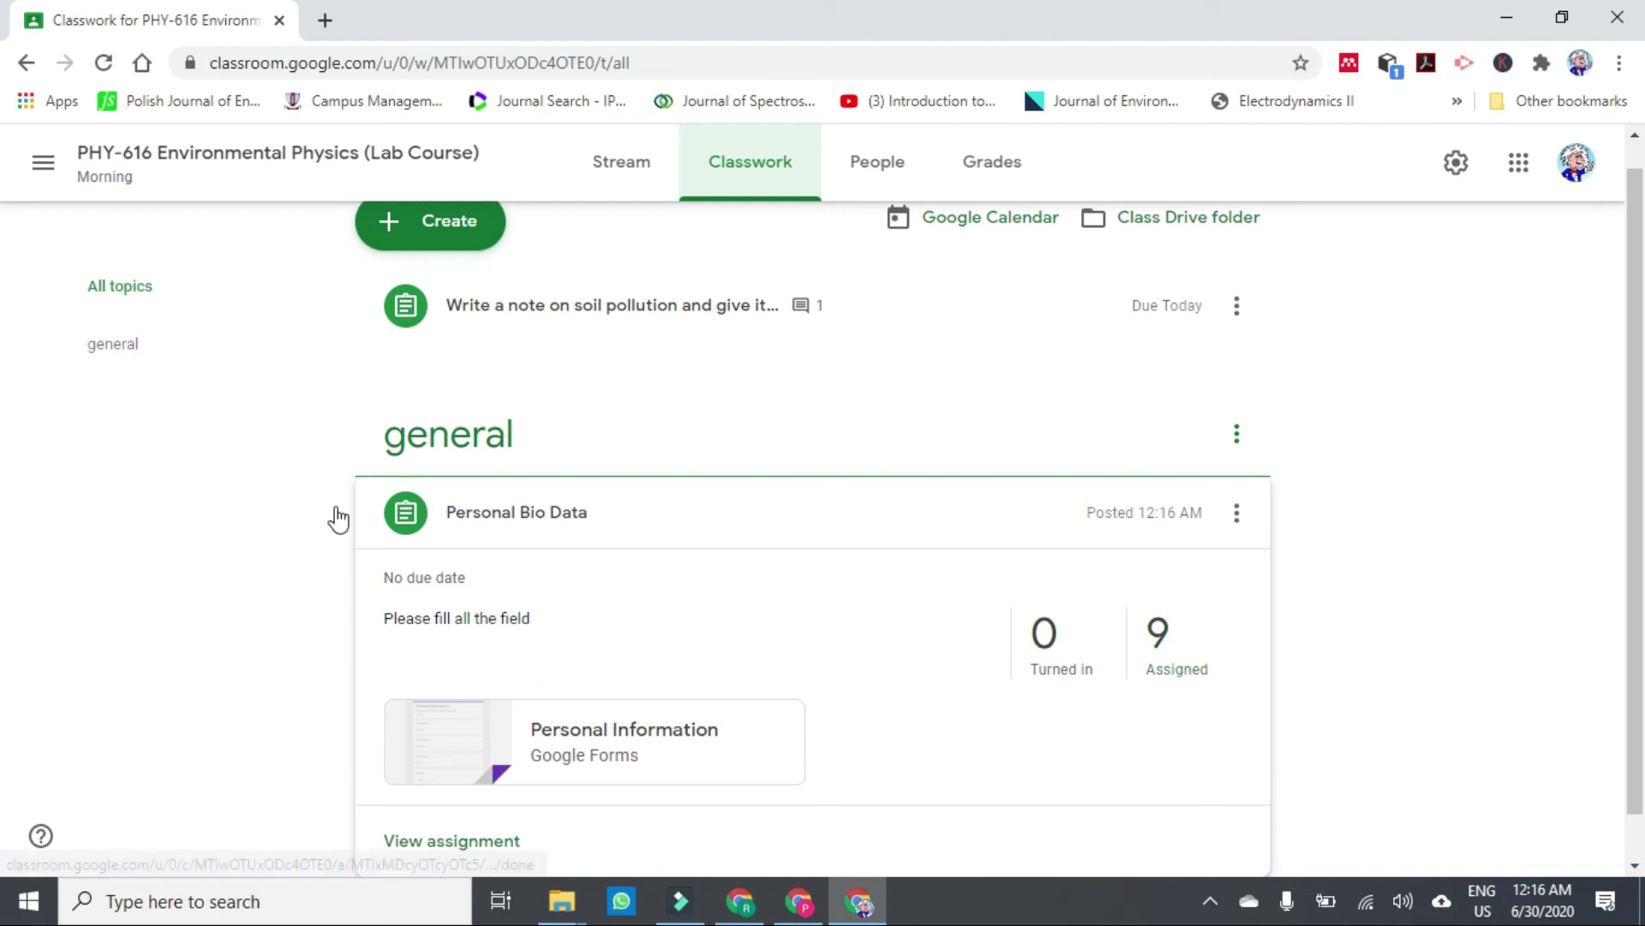
Check that Personal Bio Data appears in the PHY-408 Lab Course II class.
left_click(40, 163)
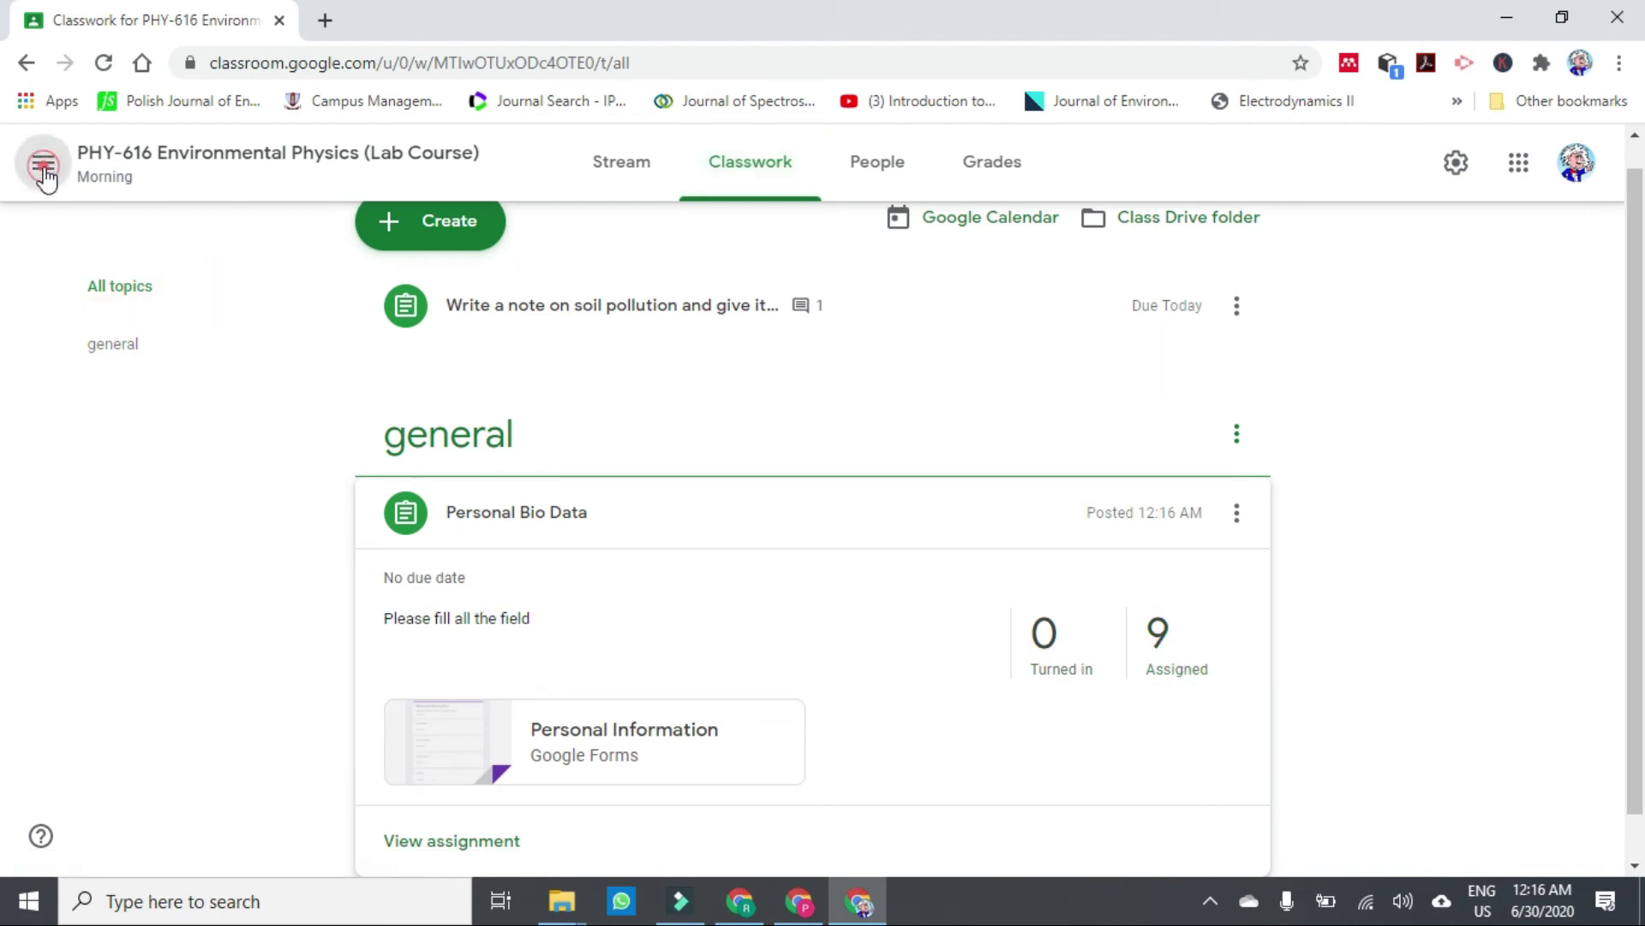
left_click(114, 447)
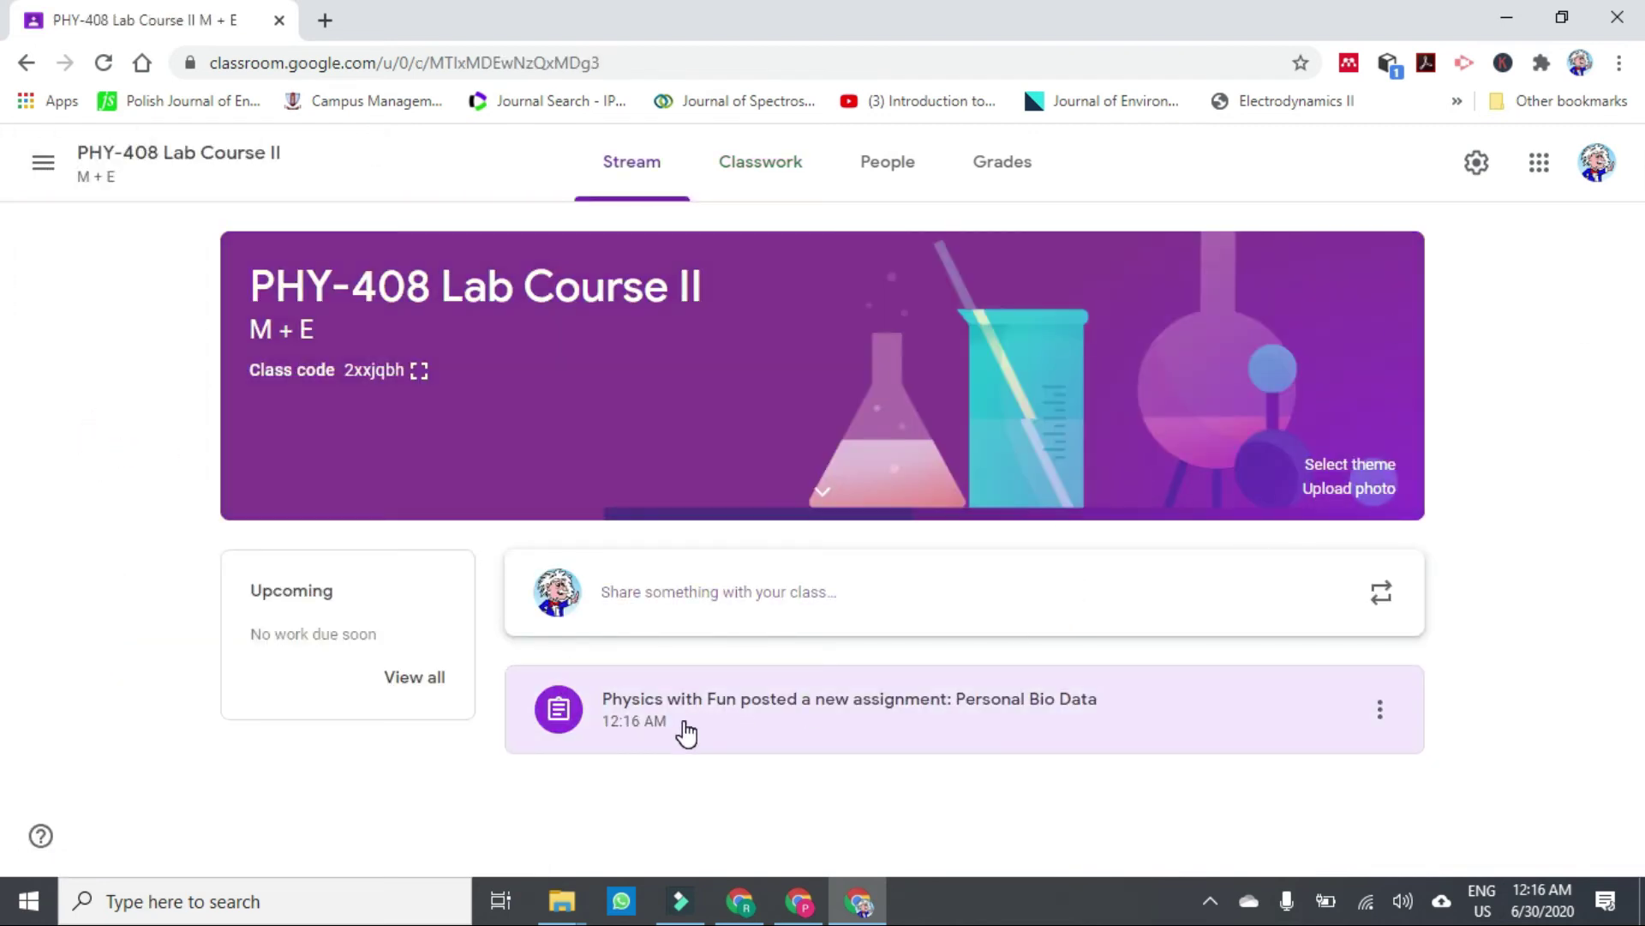
left_click(918, 725)
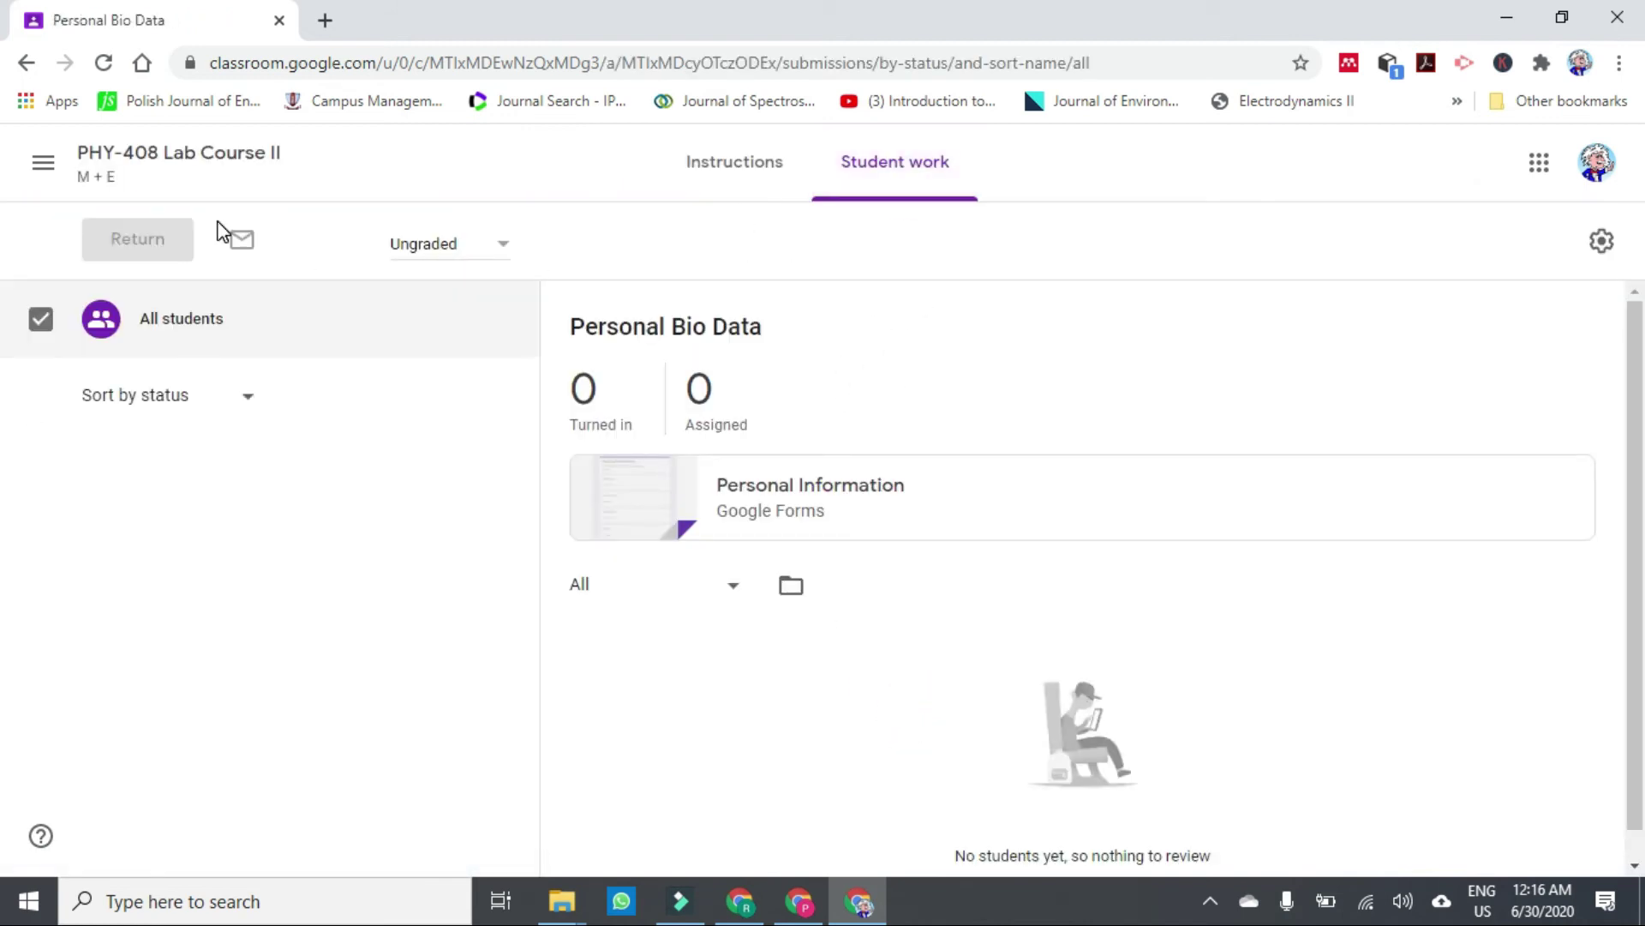
left_click(127, 156)
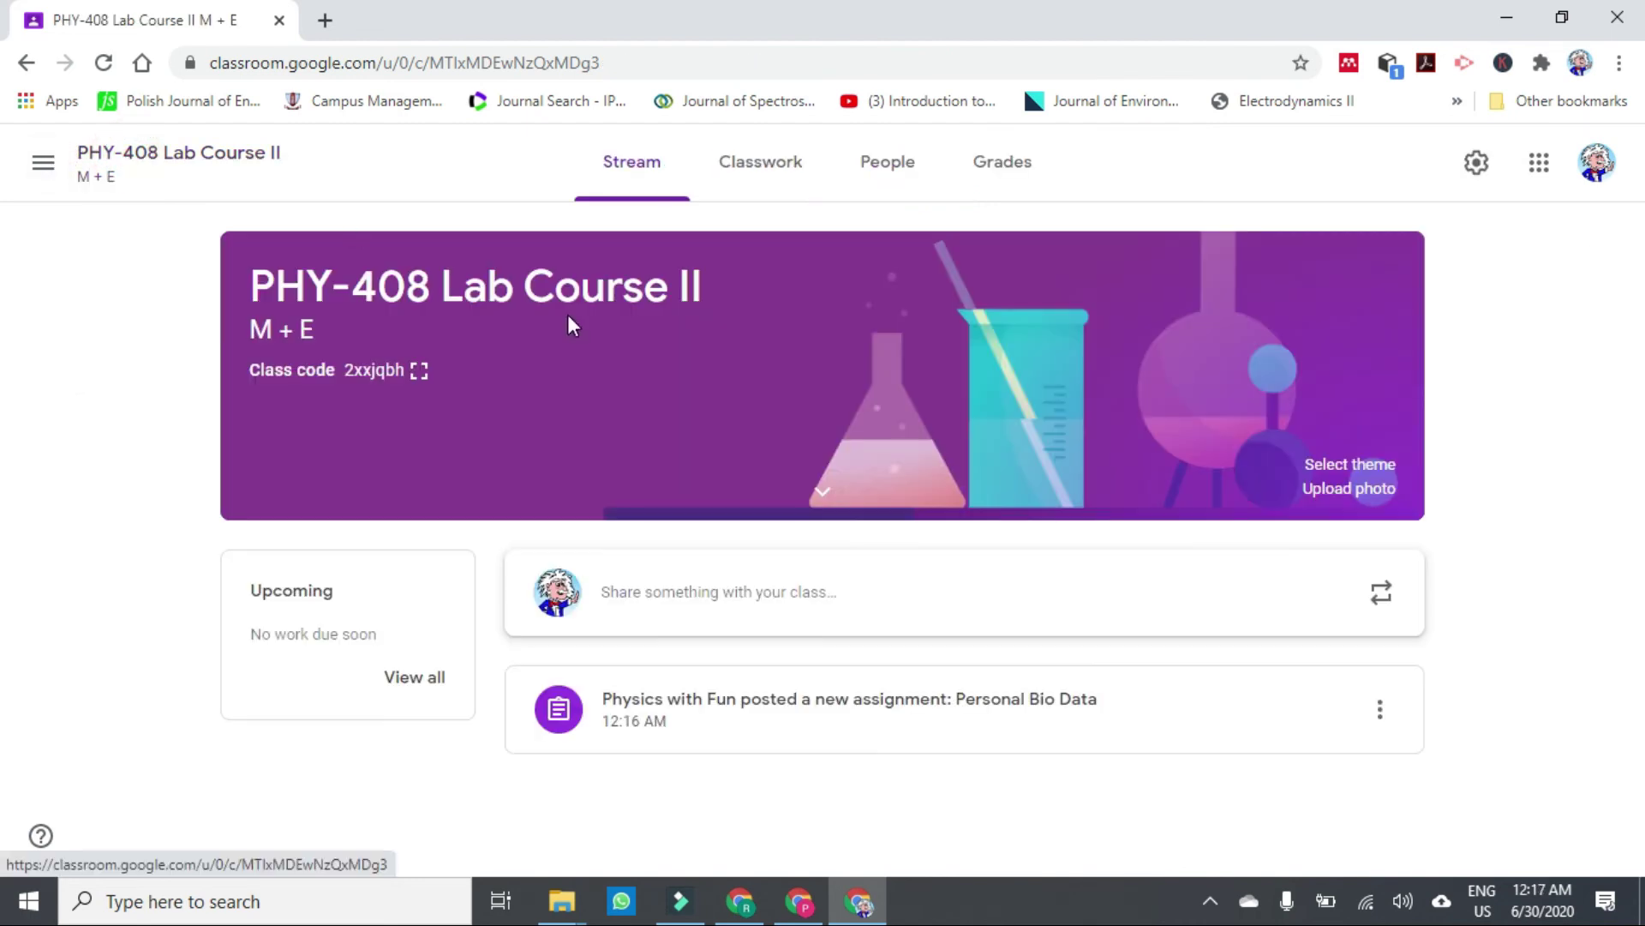
left_click(774, 174)
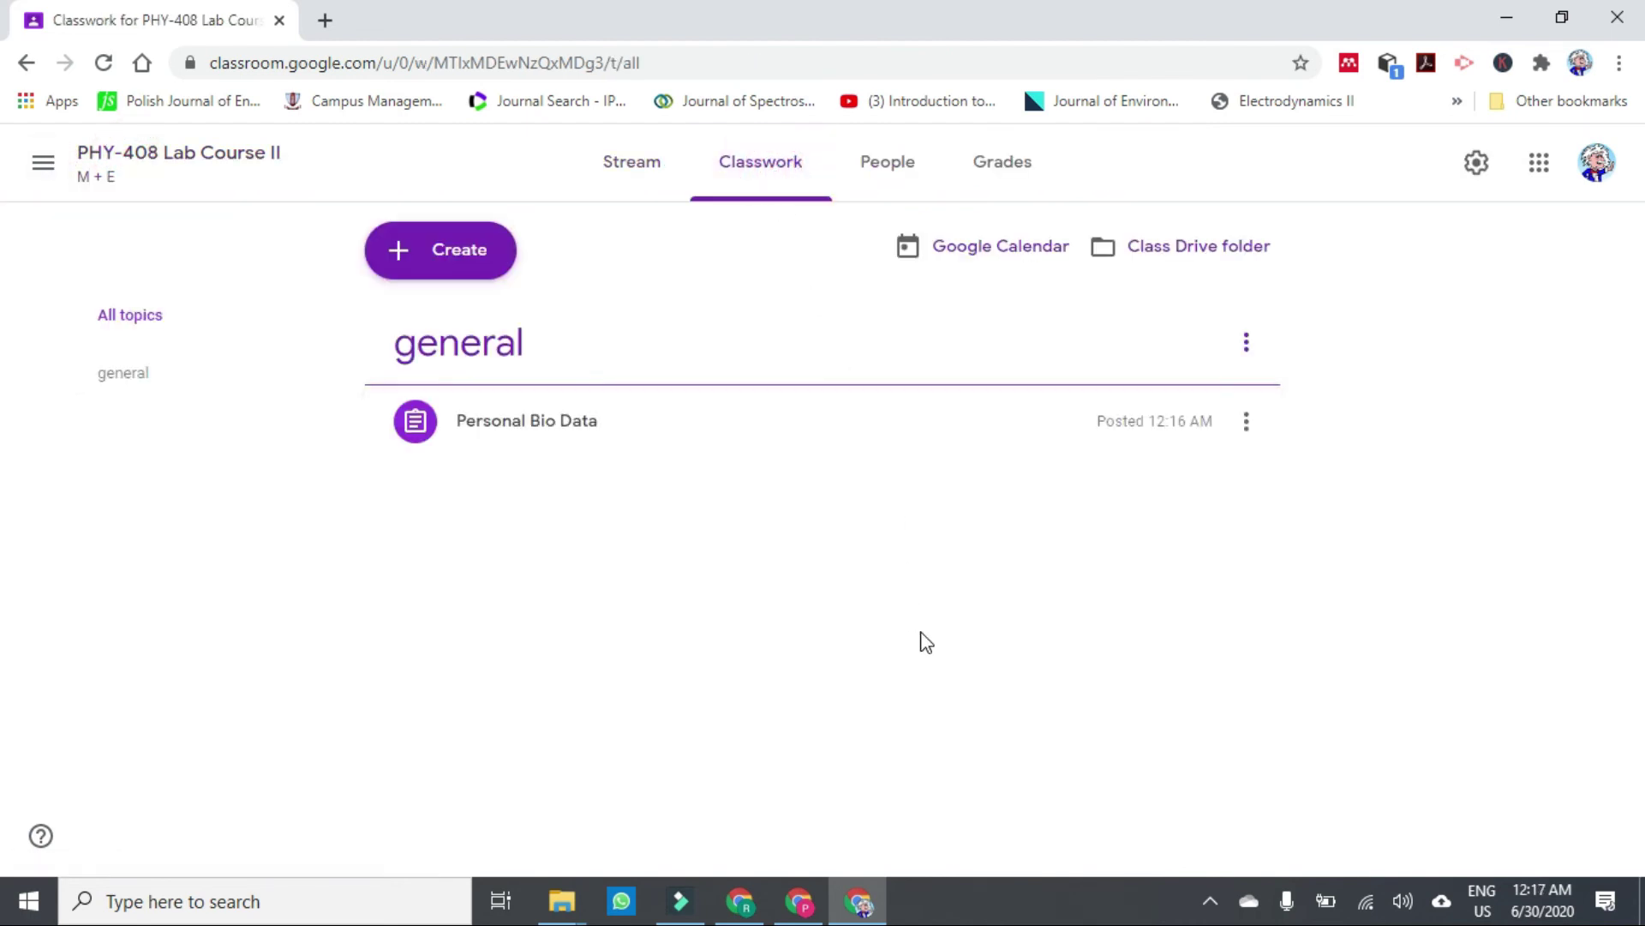
left_click(555, 437)
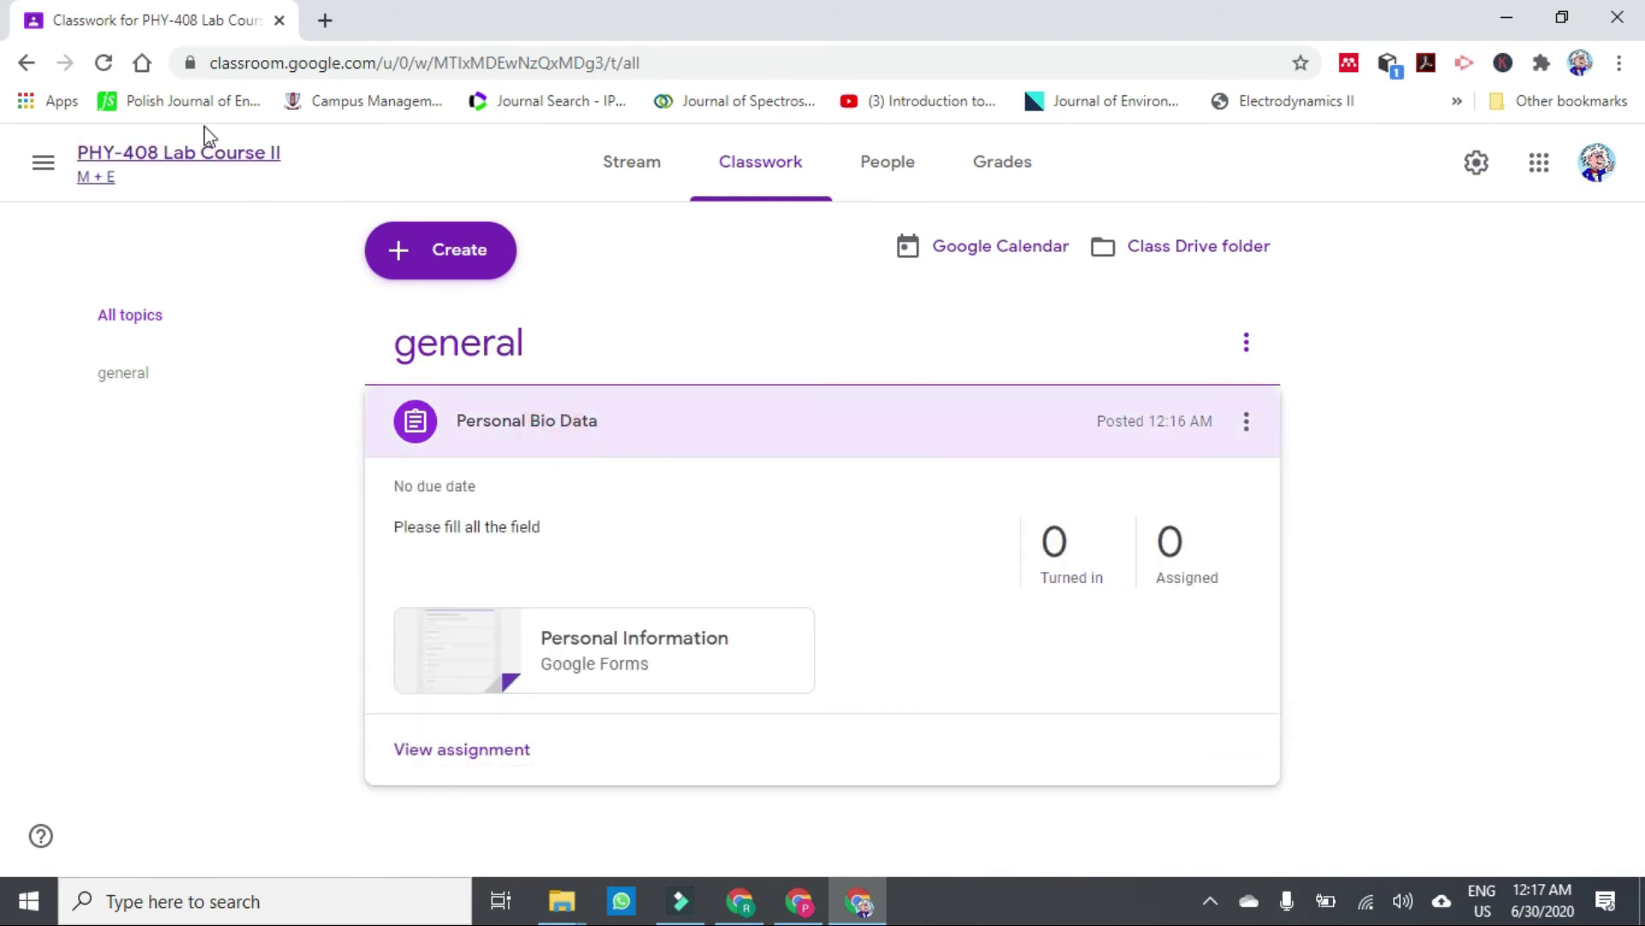
left_click(27, 64)
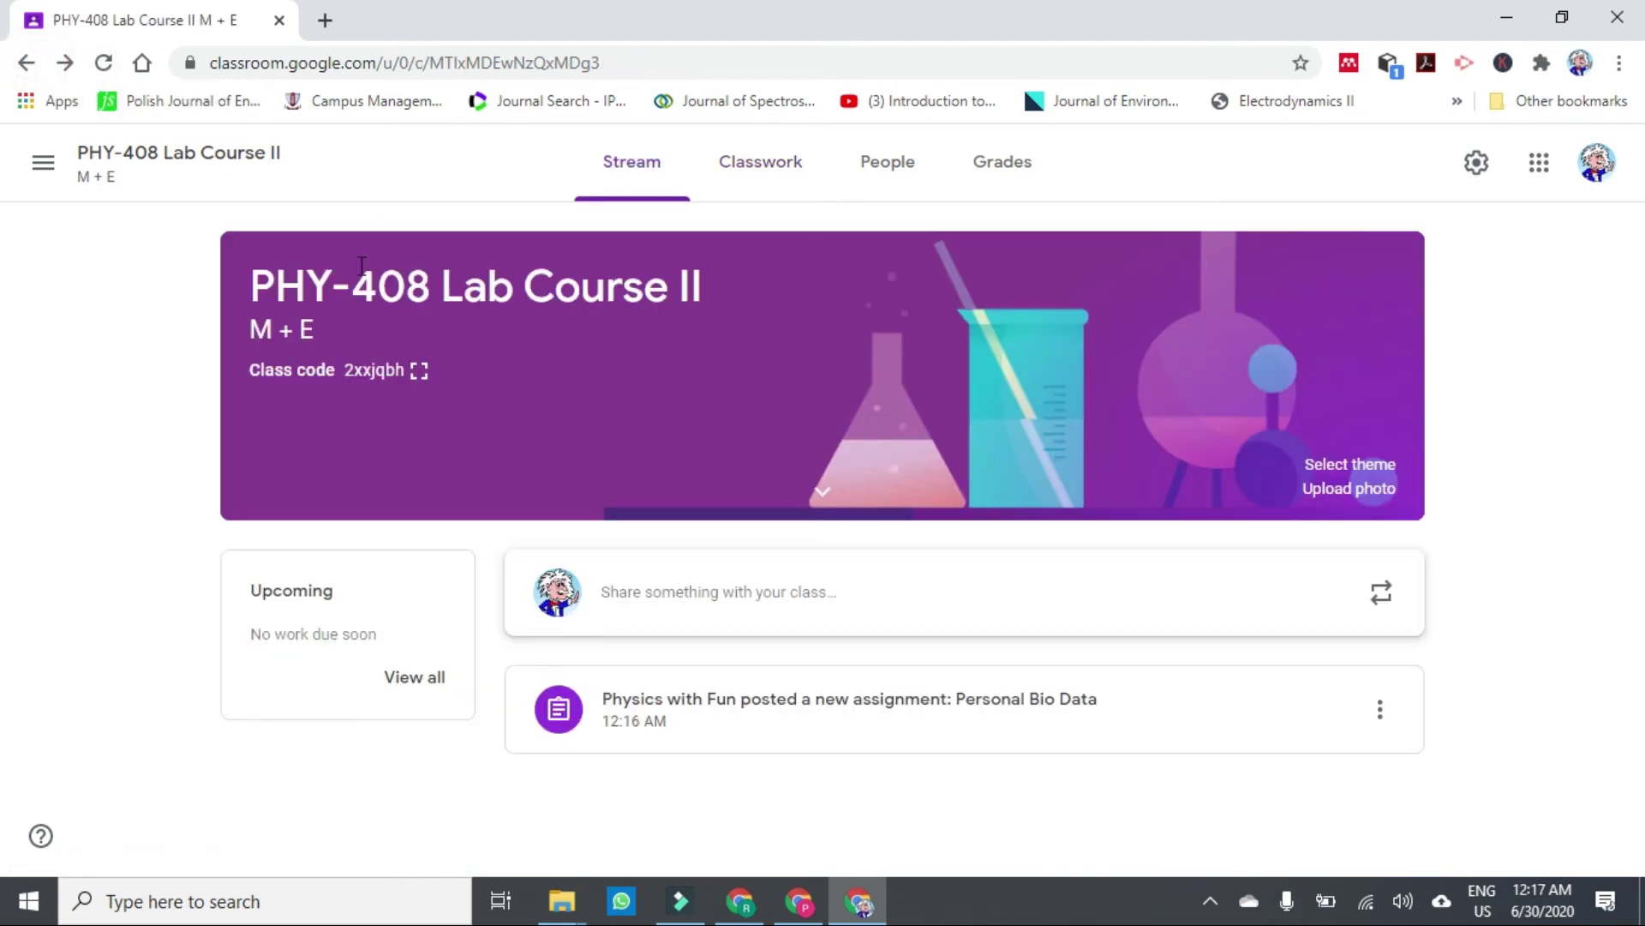
Check that Personal Bio Data appears in the PHY-304 Heat & Thermodynamics classwork.
left_click(44, 166)
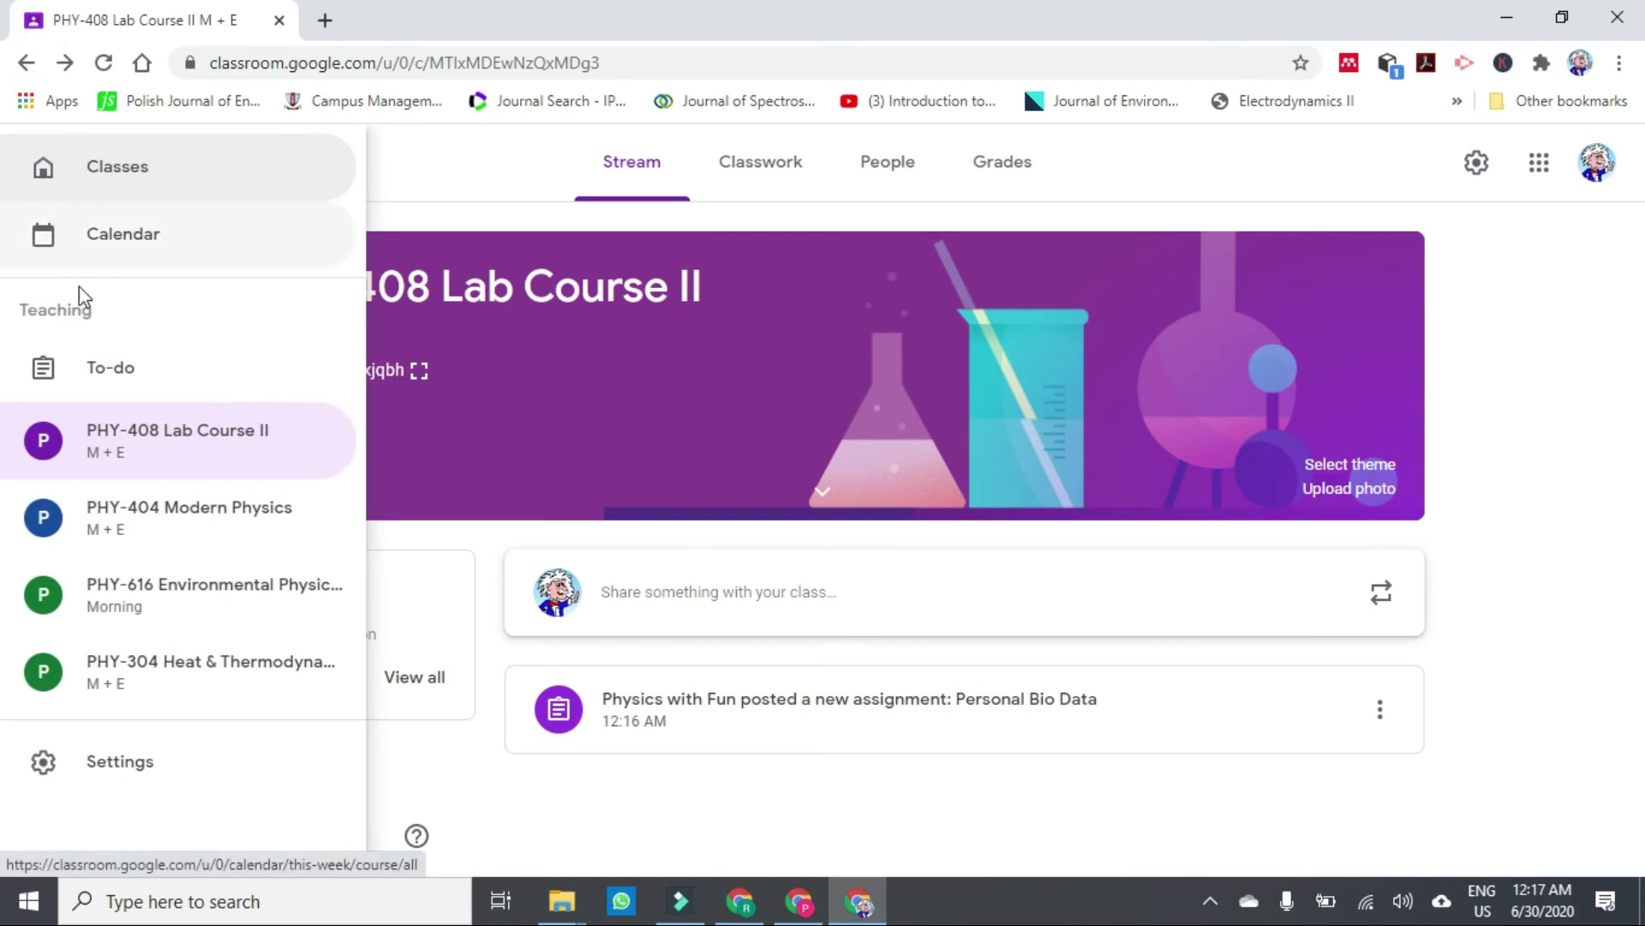
left_click(174, 666)
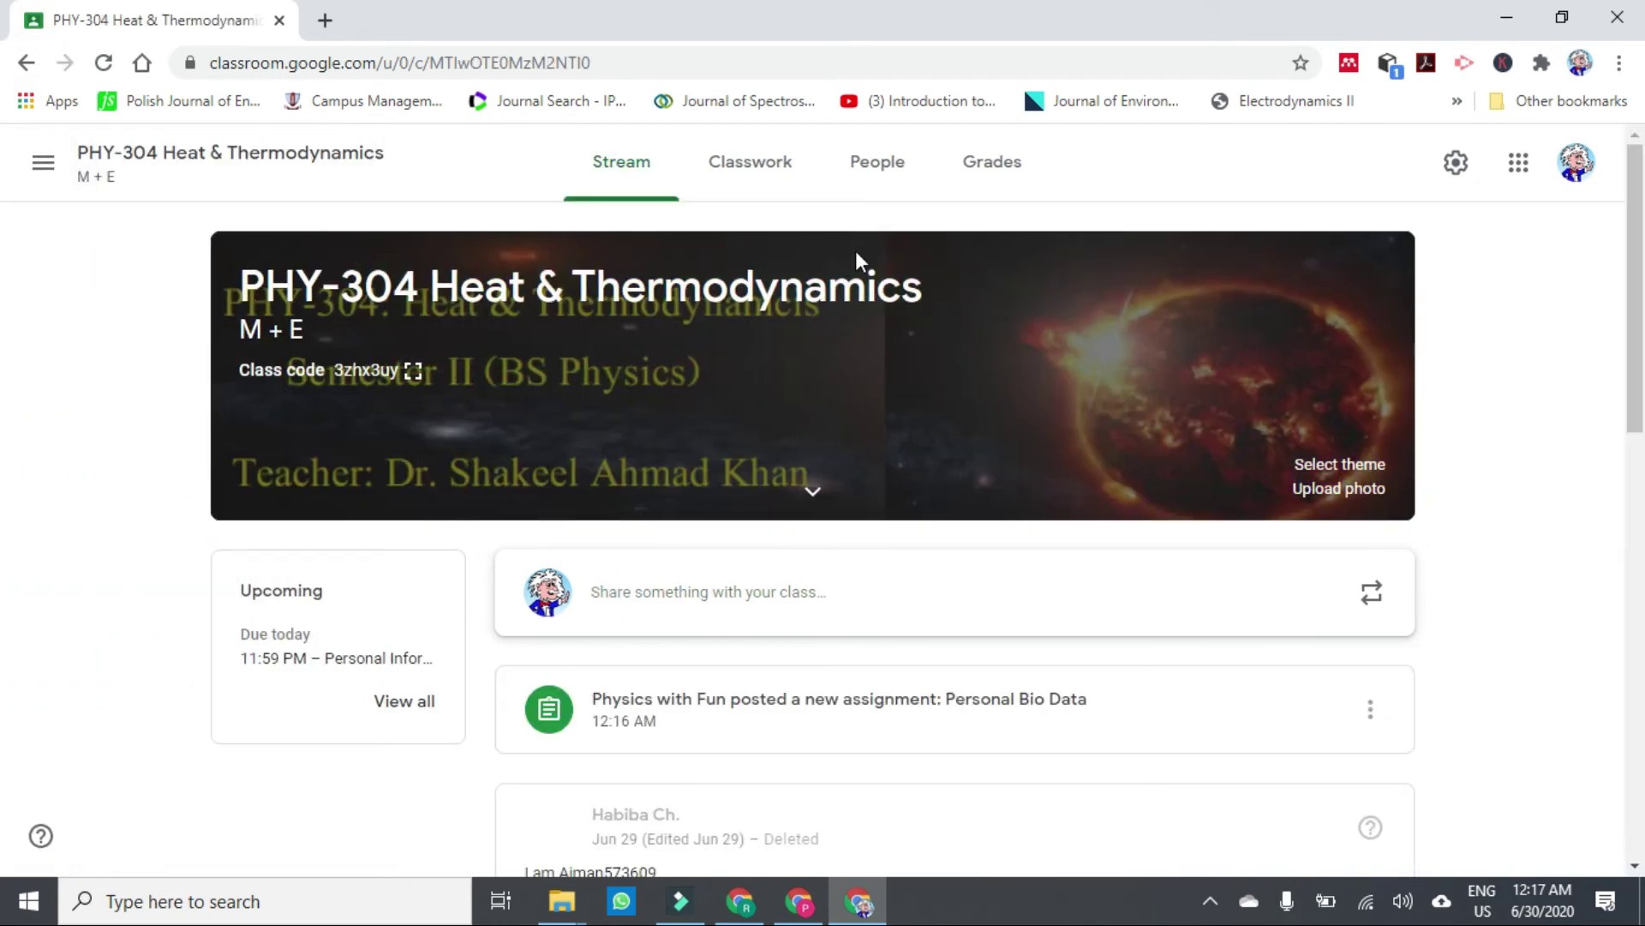
left_click(759, 171)
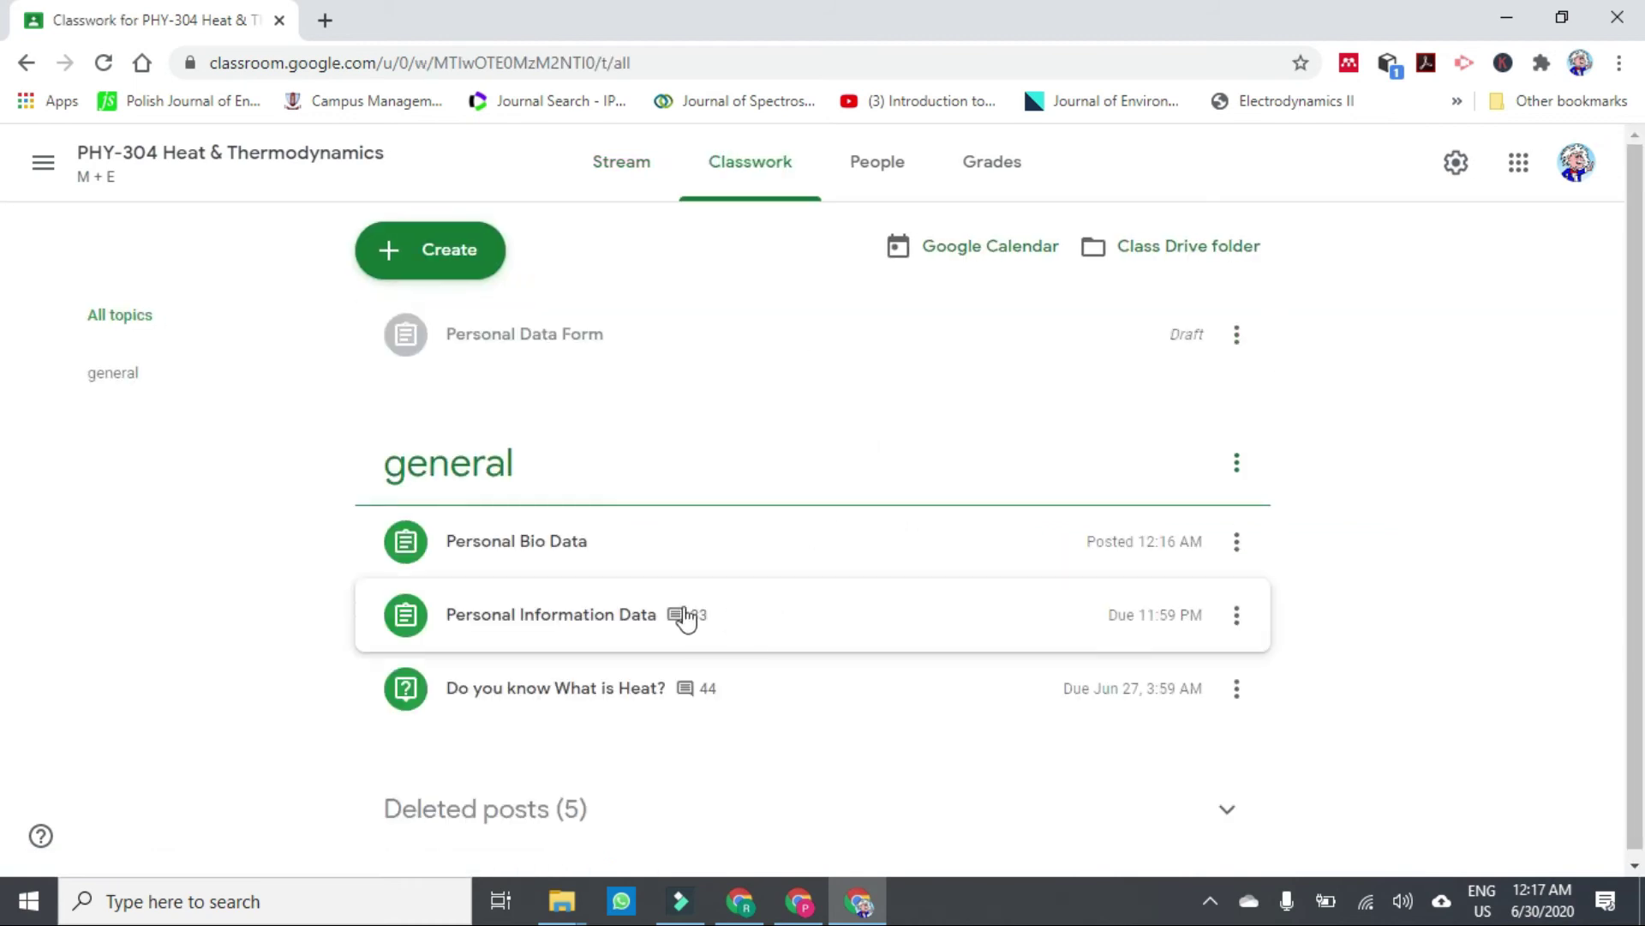
left_click(578, 555)
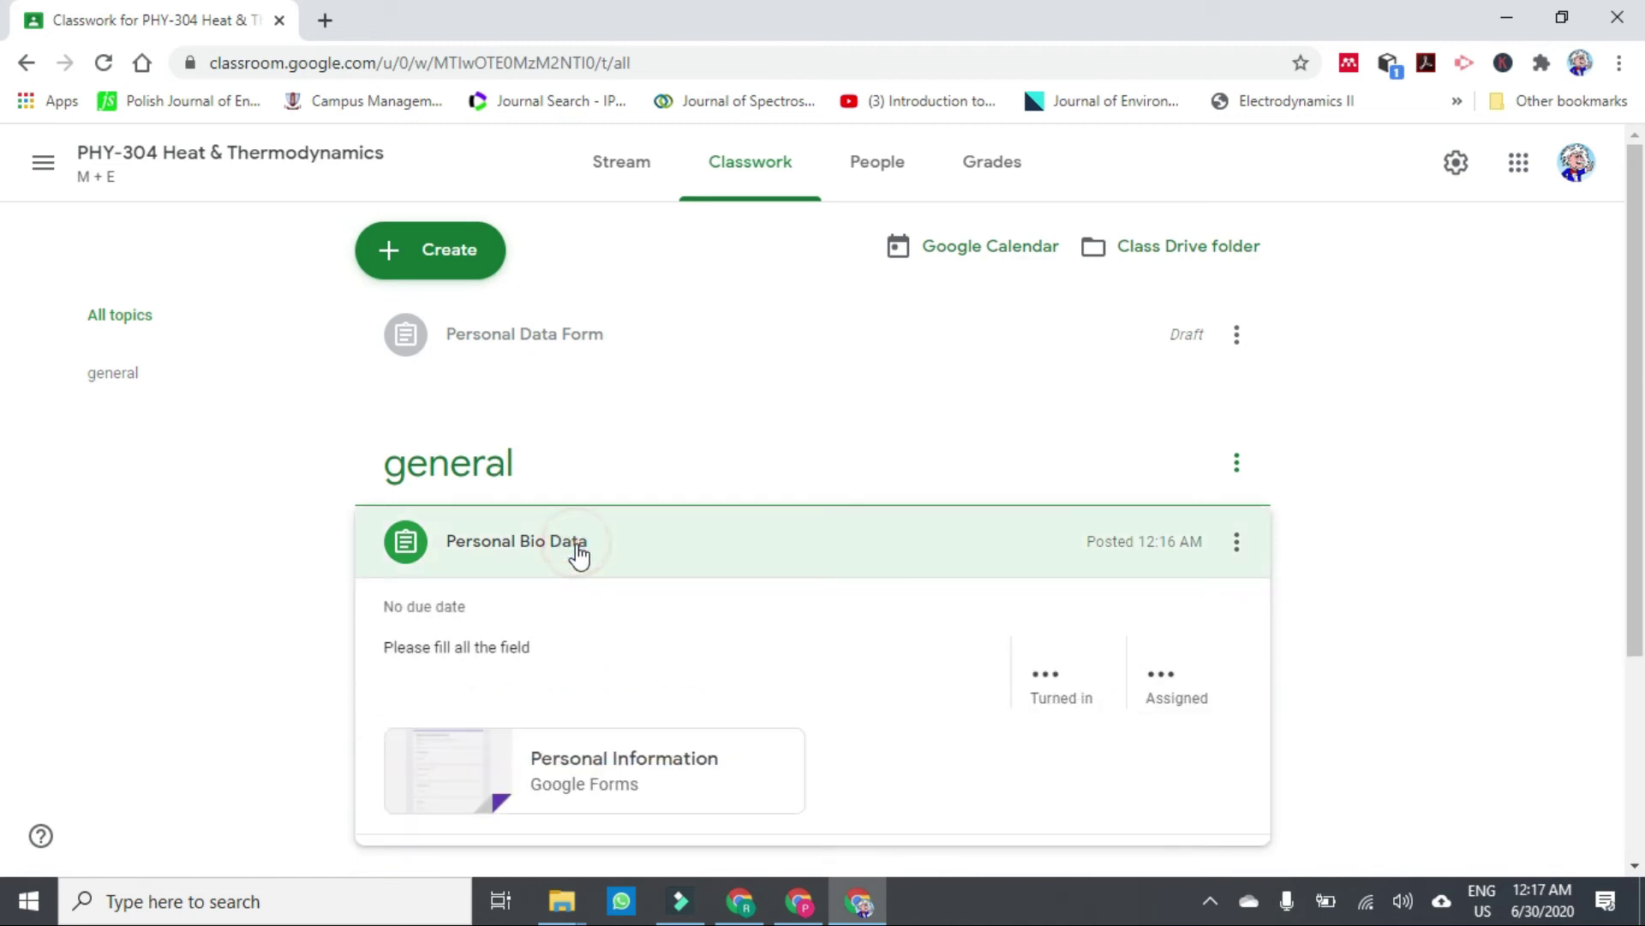
scroll(4, 452, "down", 3)
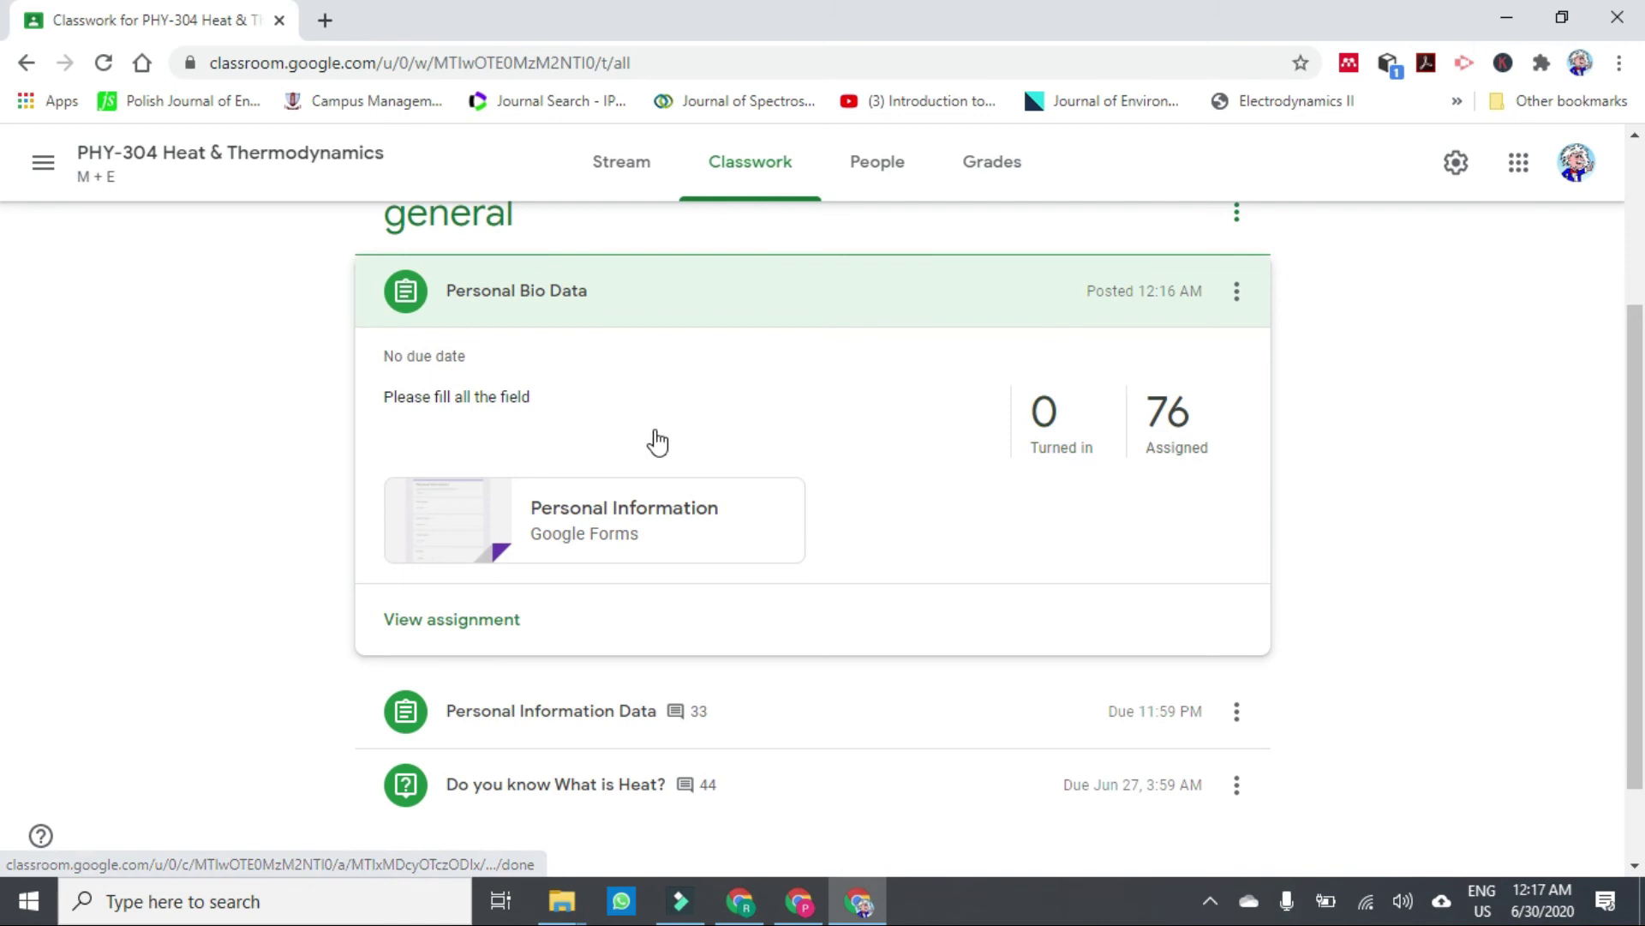
left_click(26, 63)
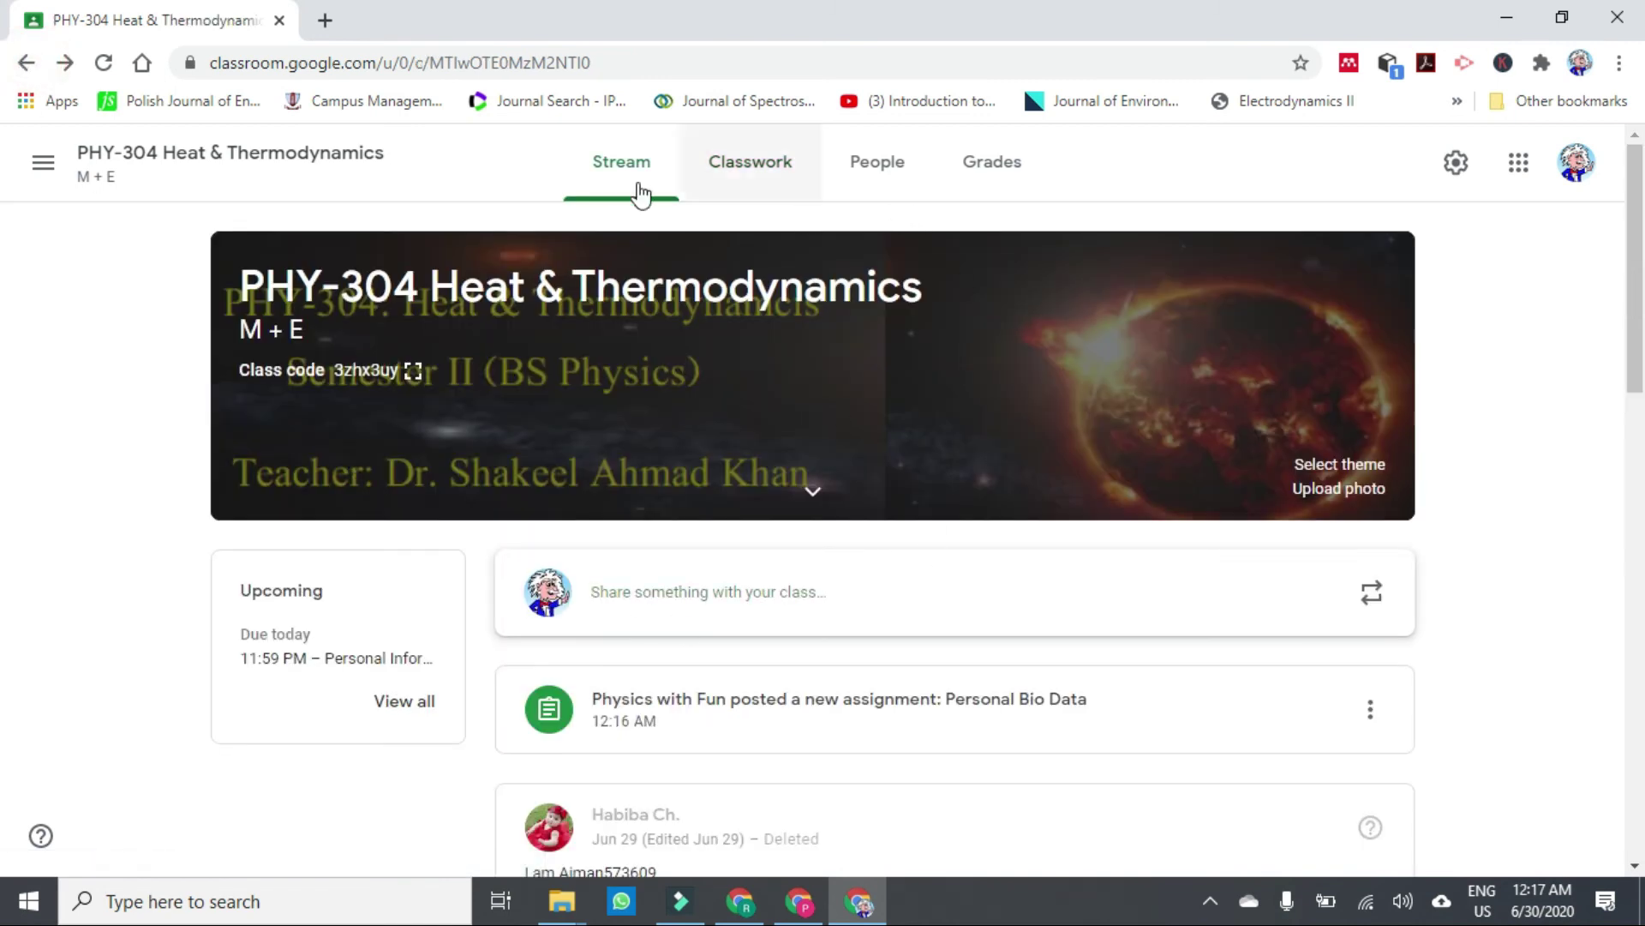
Open the PHY-616 Environmental Physics stream and scroll through its feed.
left_click(34, 167)
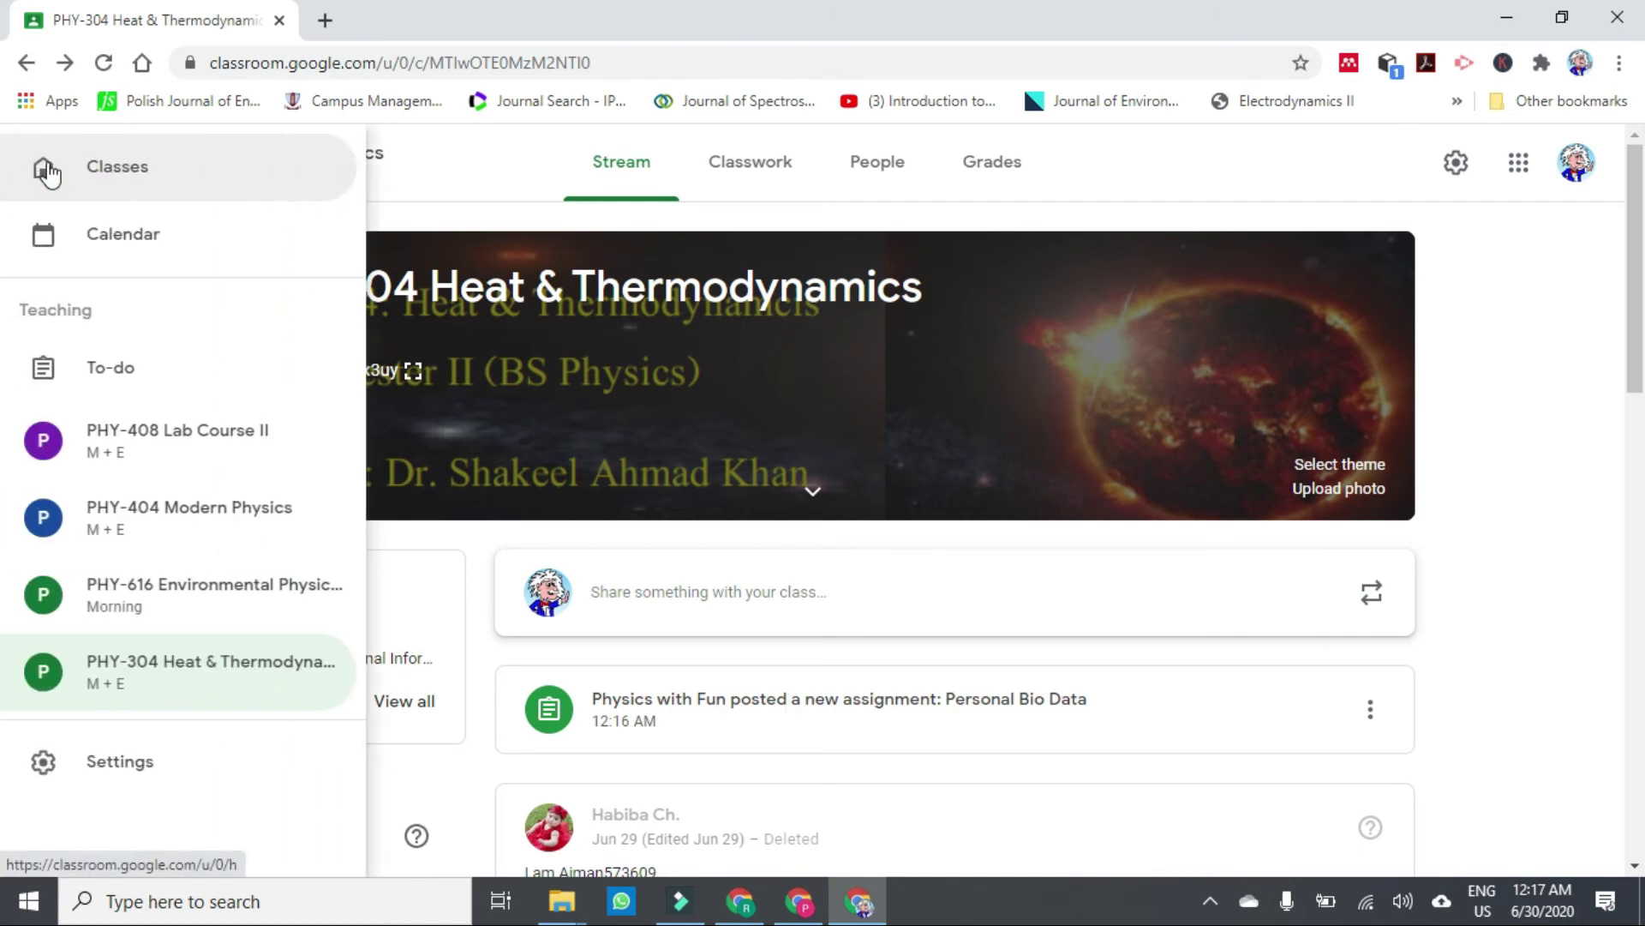
left_click(156, 610)
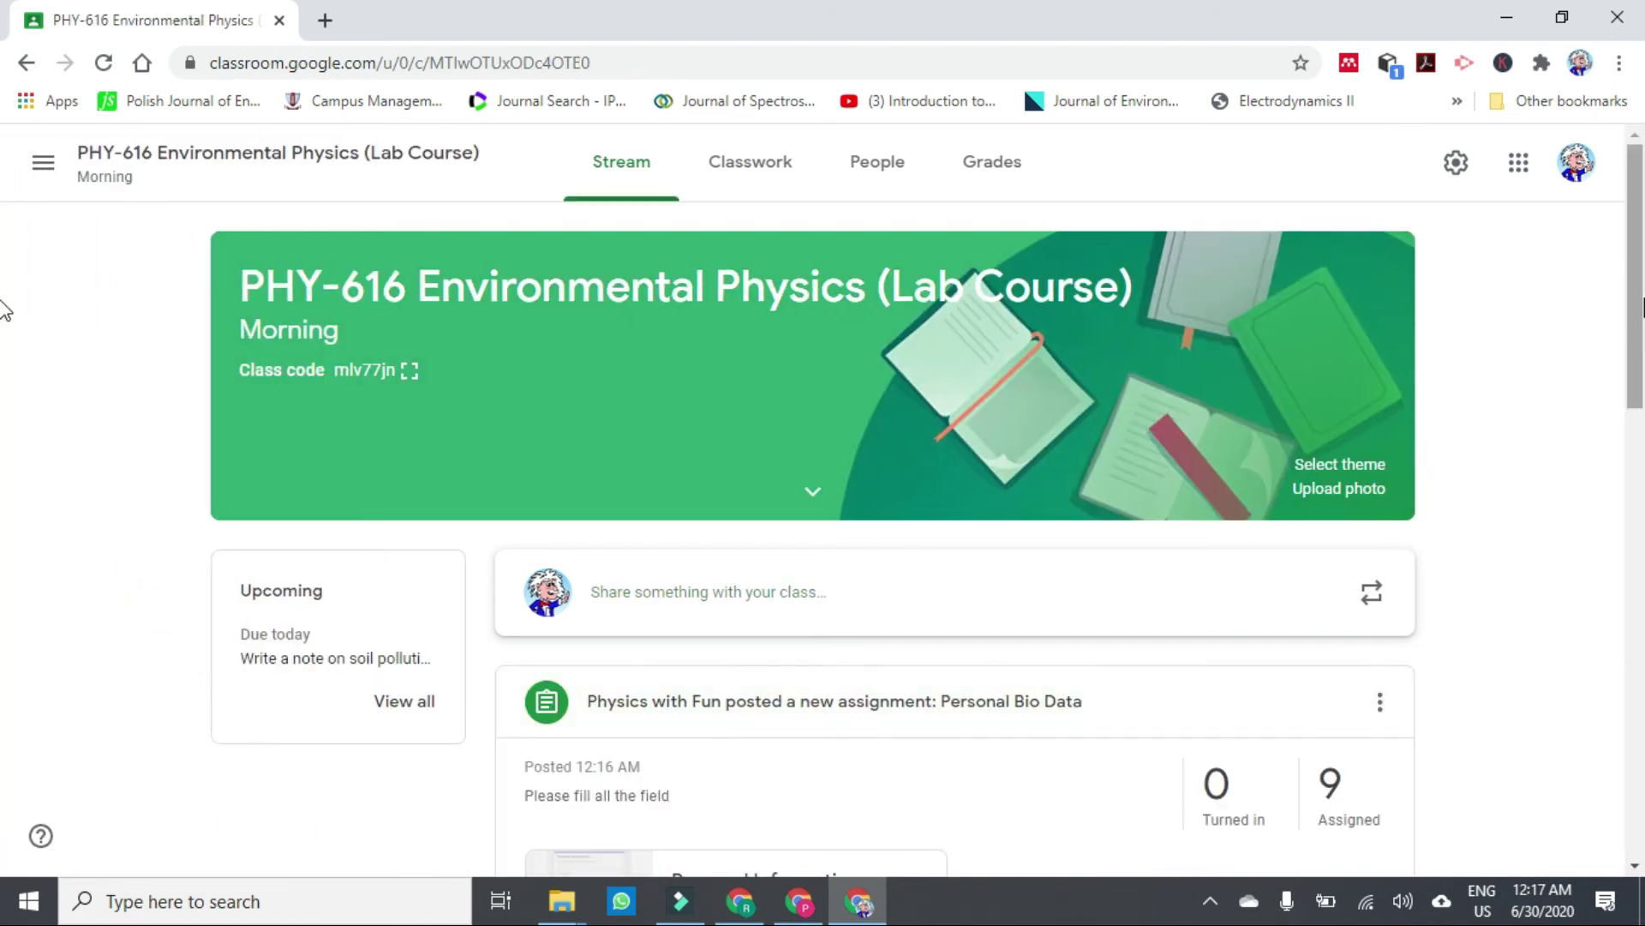
left_click_drag(1637, 308, 1636, 384)
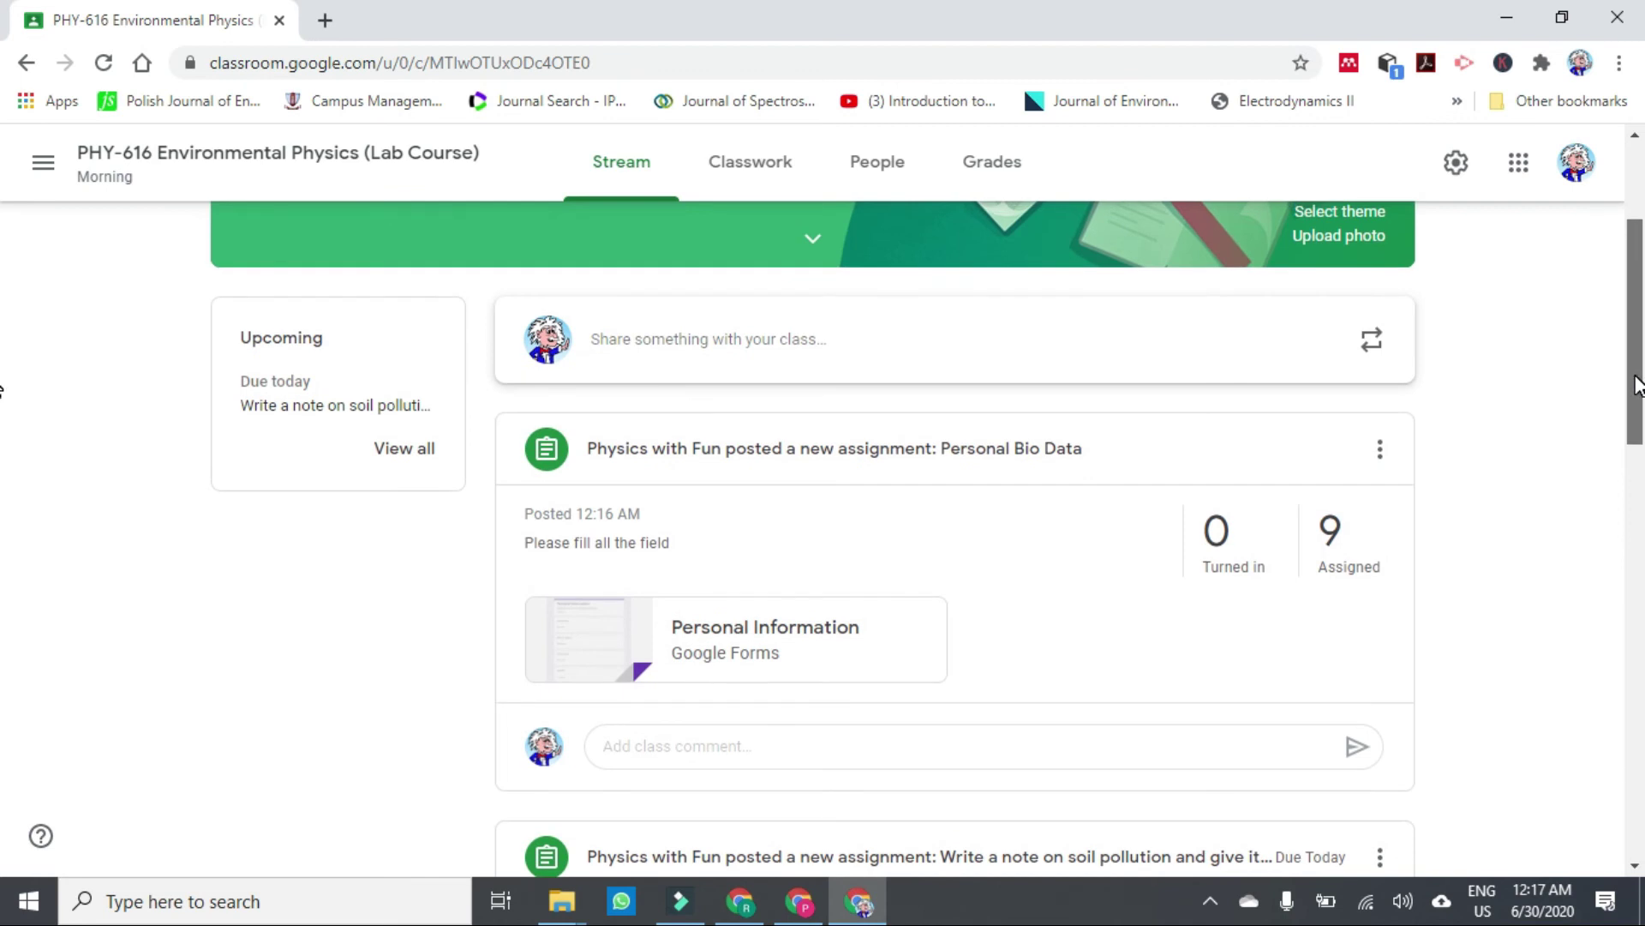
left_click_drag(1637, 384, 1637, 376)
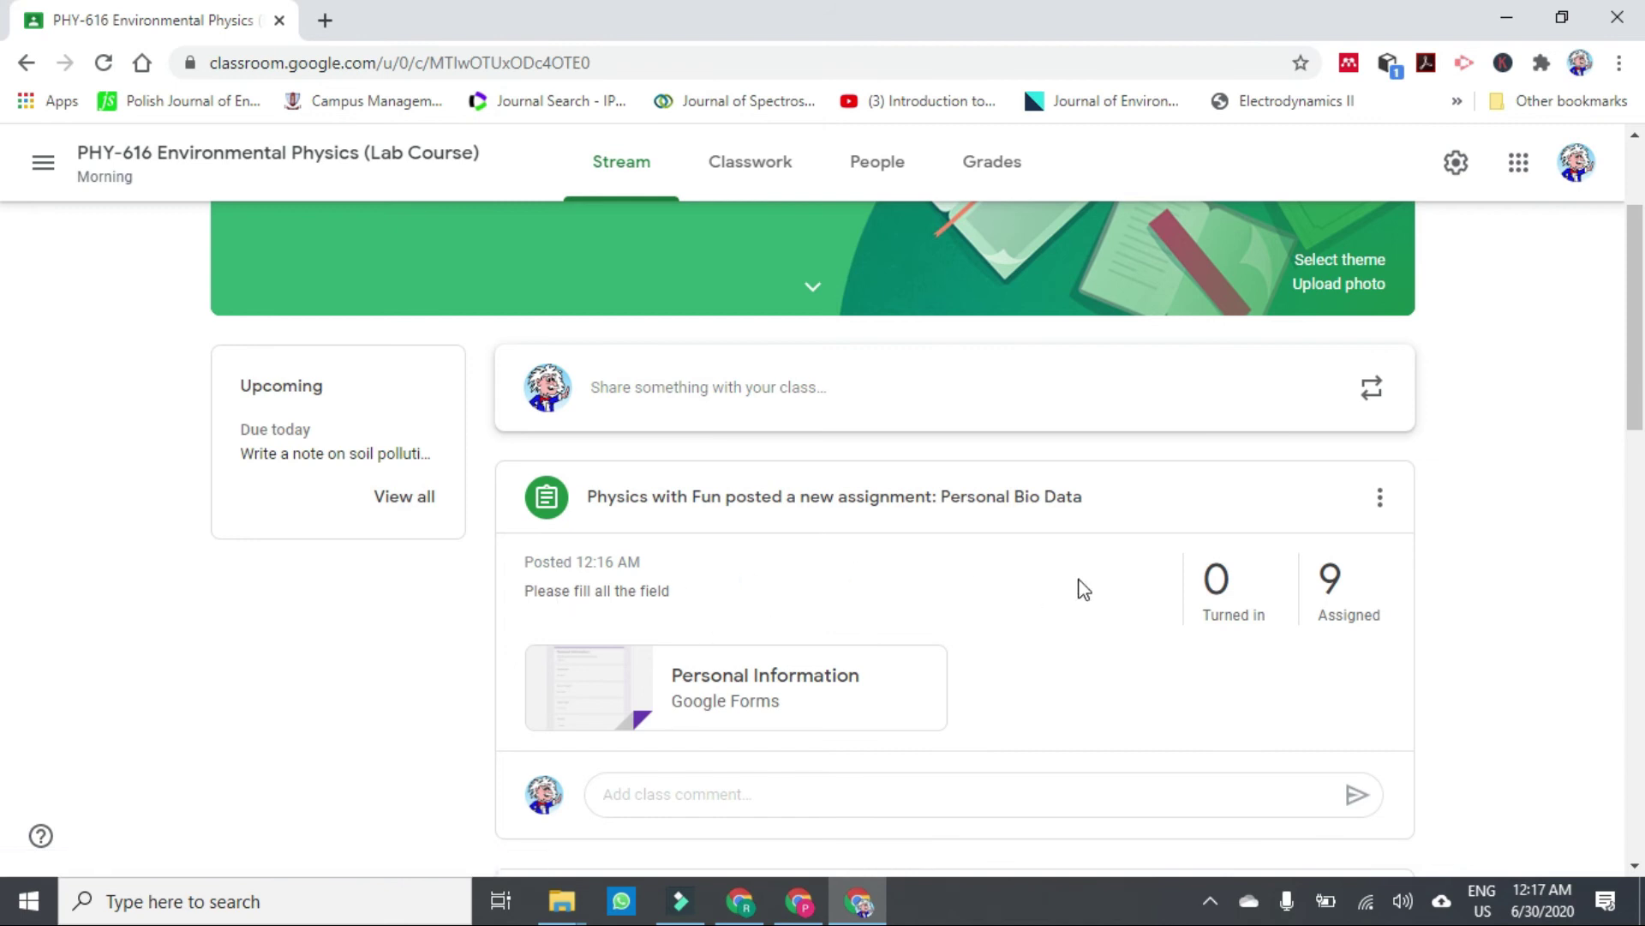
left_click_drag(1637, 360, 1626, 538)
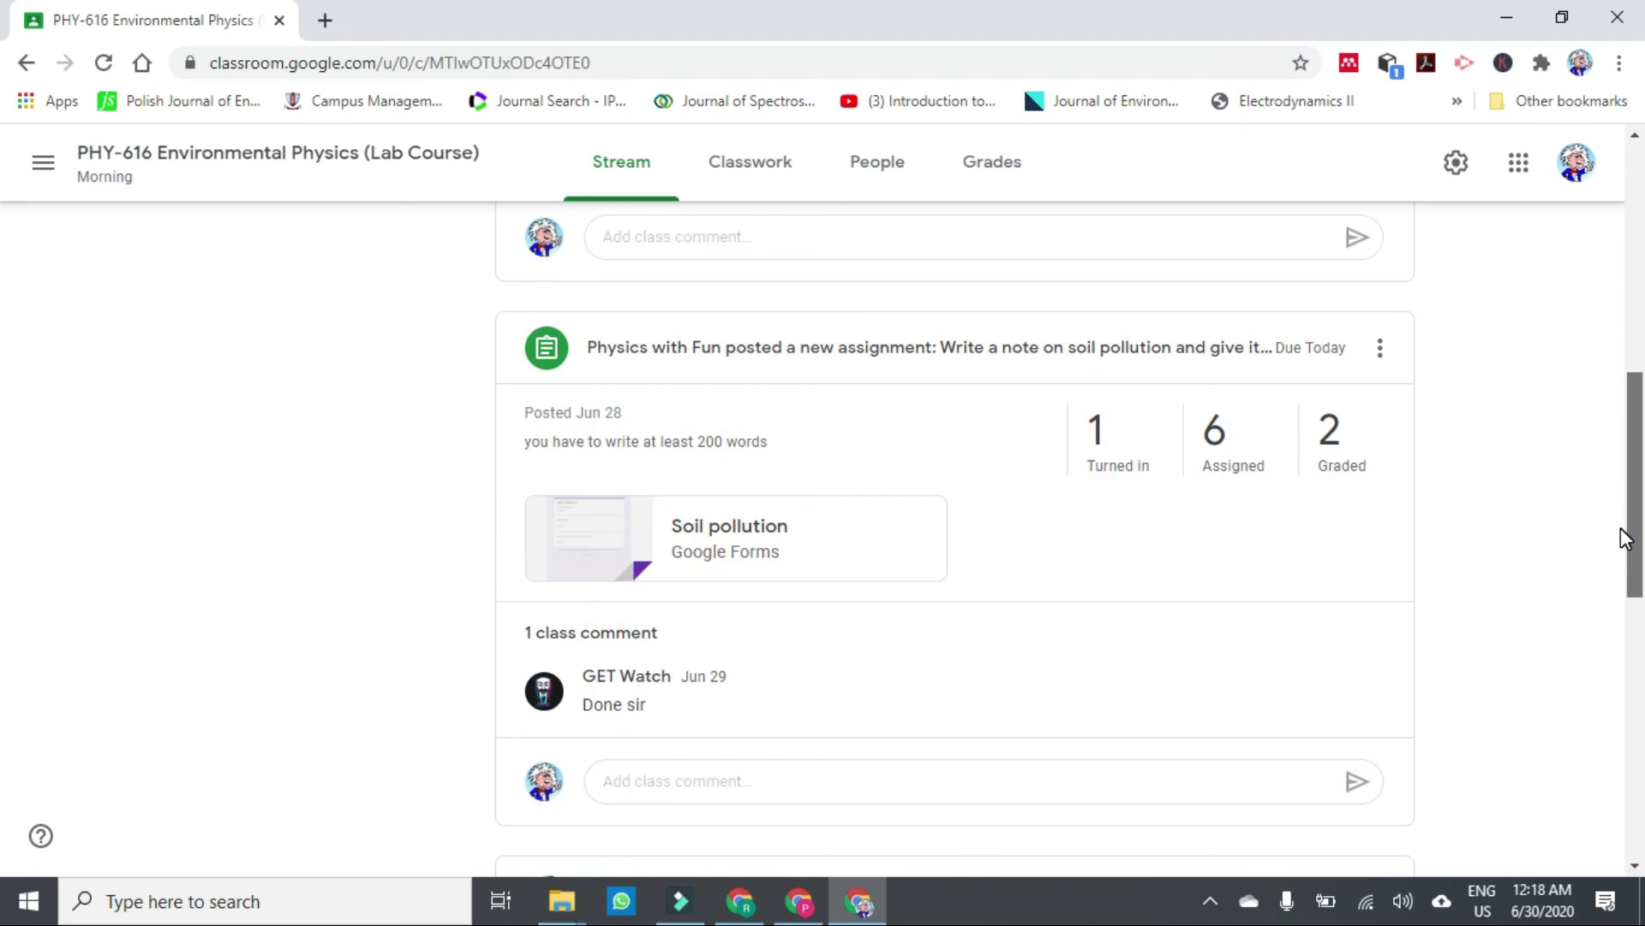
left_click_drag(1625, 538, 1627, 507)
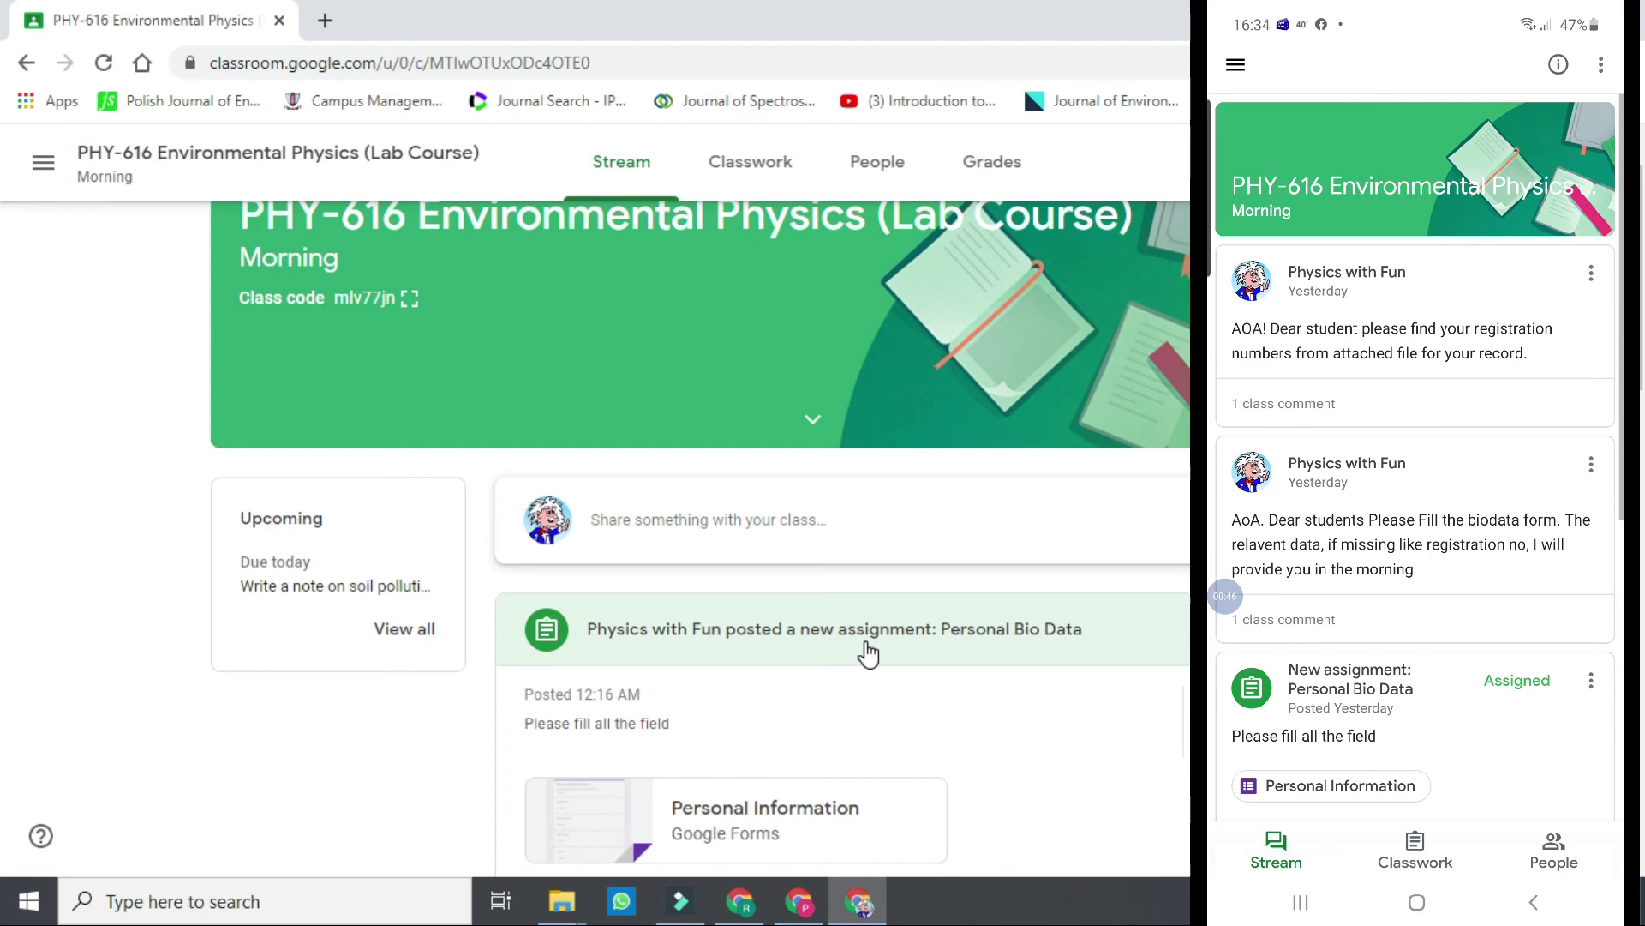
On the phone, glance at the biodata announcement, then open the Personal Information form.
scroll(1415, 428, "down", 1)
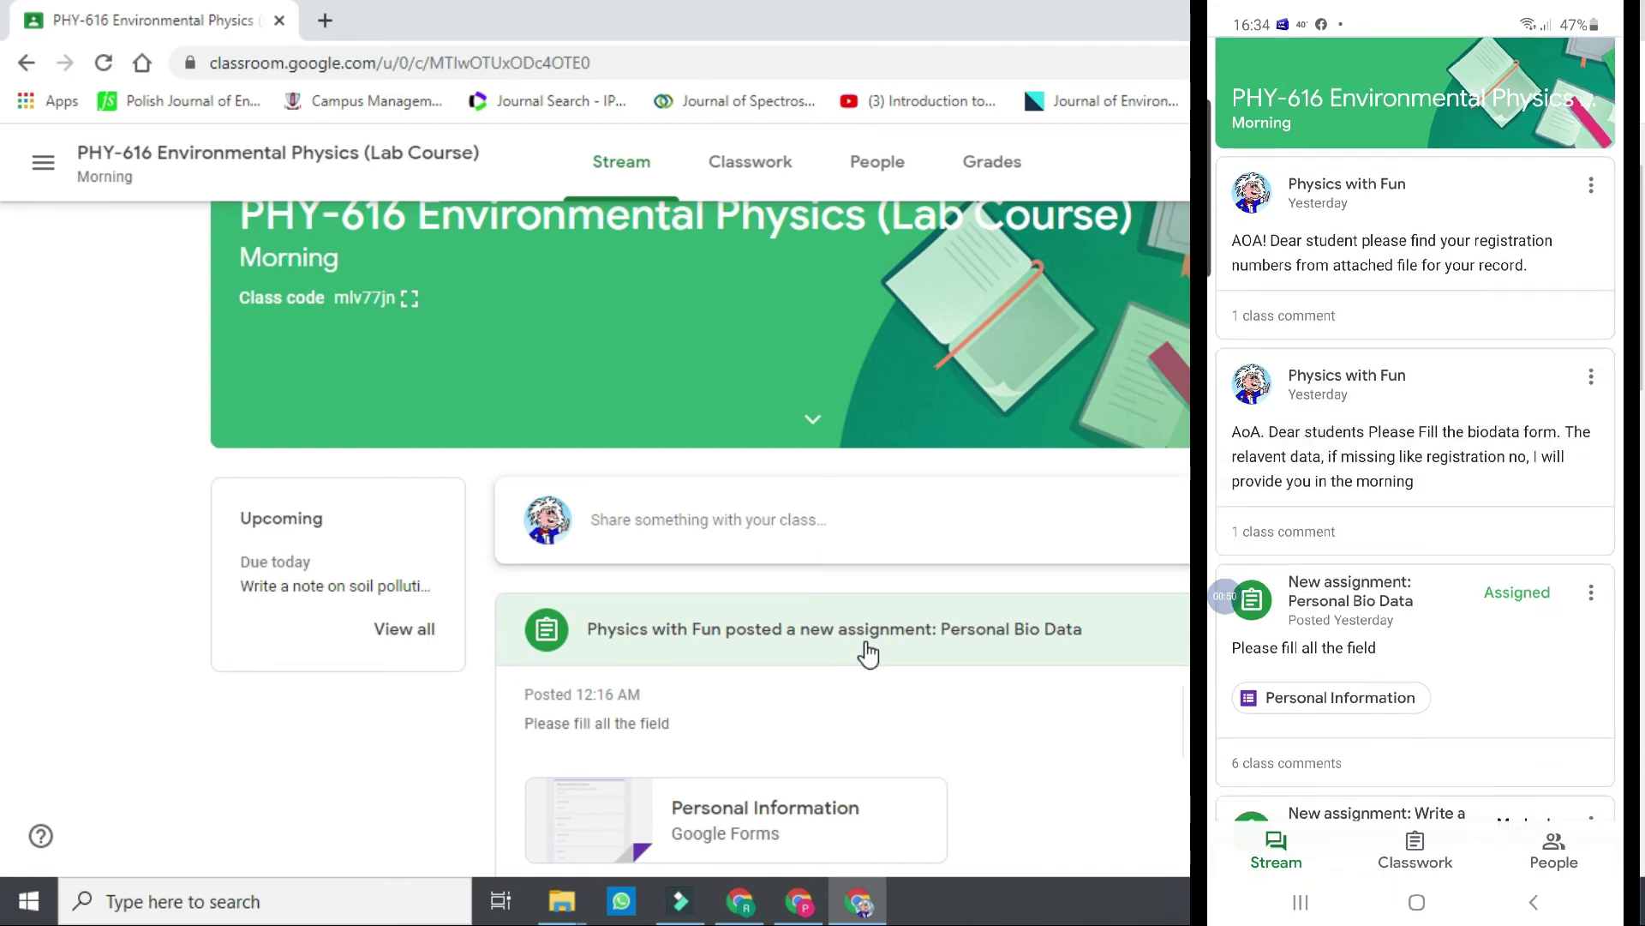
left_click(1411, 456)
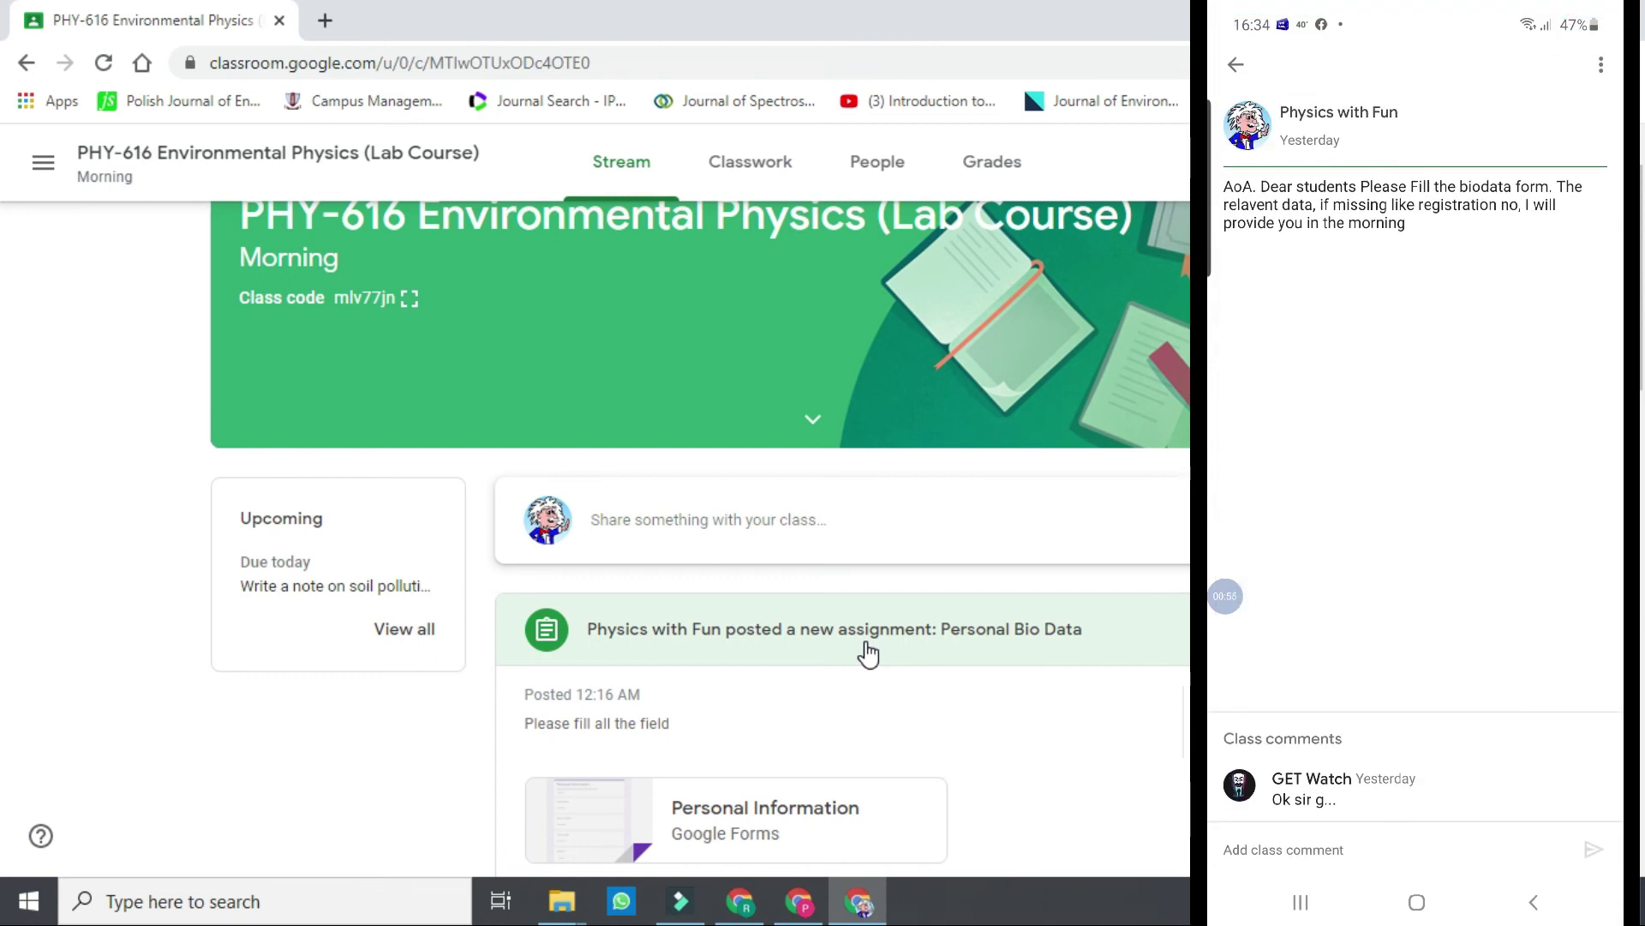
left_click(1533, 902)
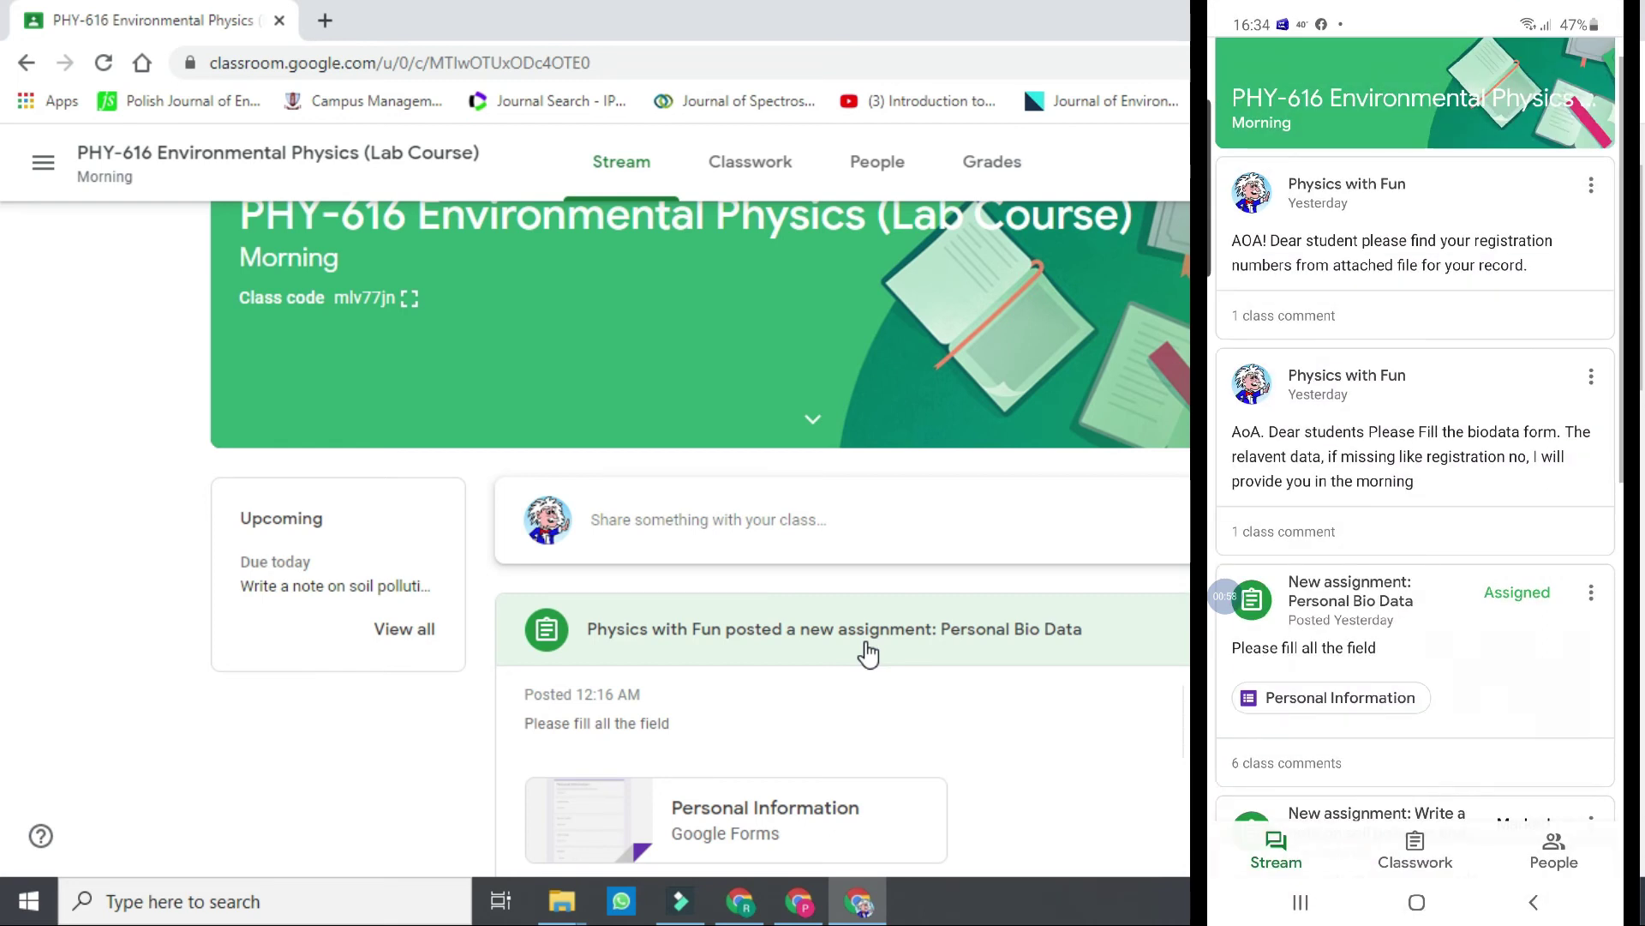
scroll(1416, 429, "down", 3)
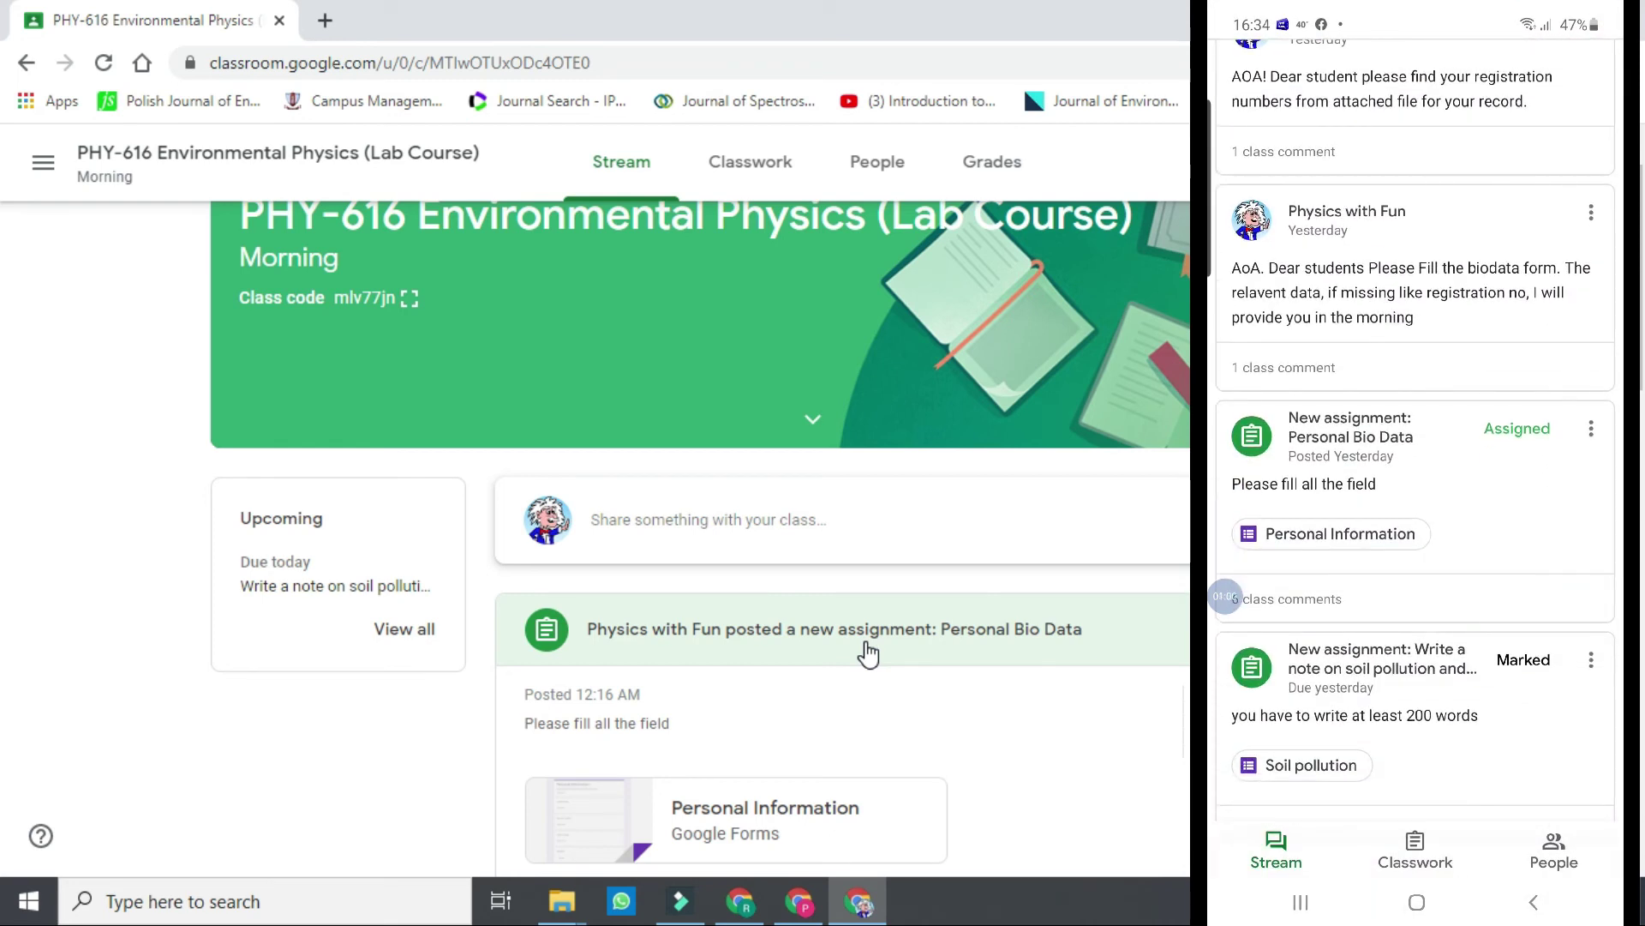
left_click(1331, 533)
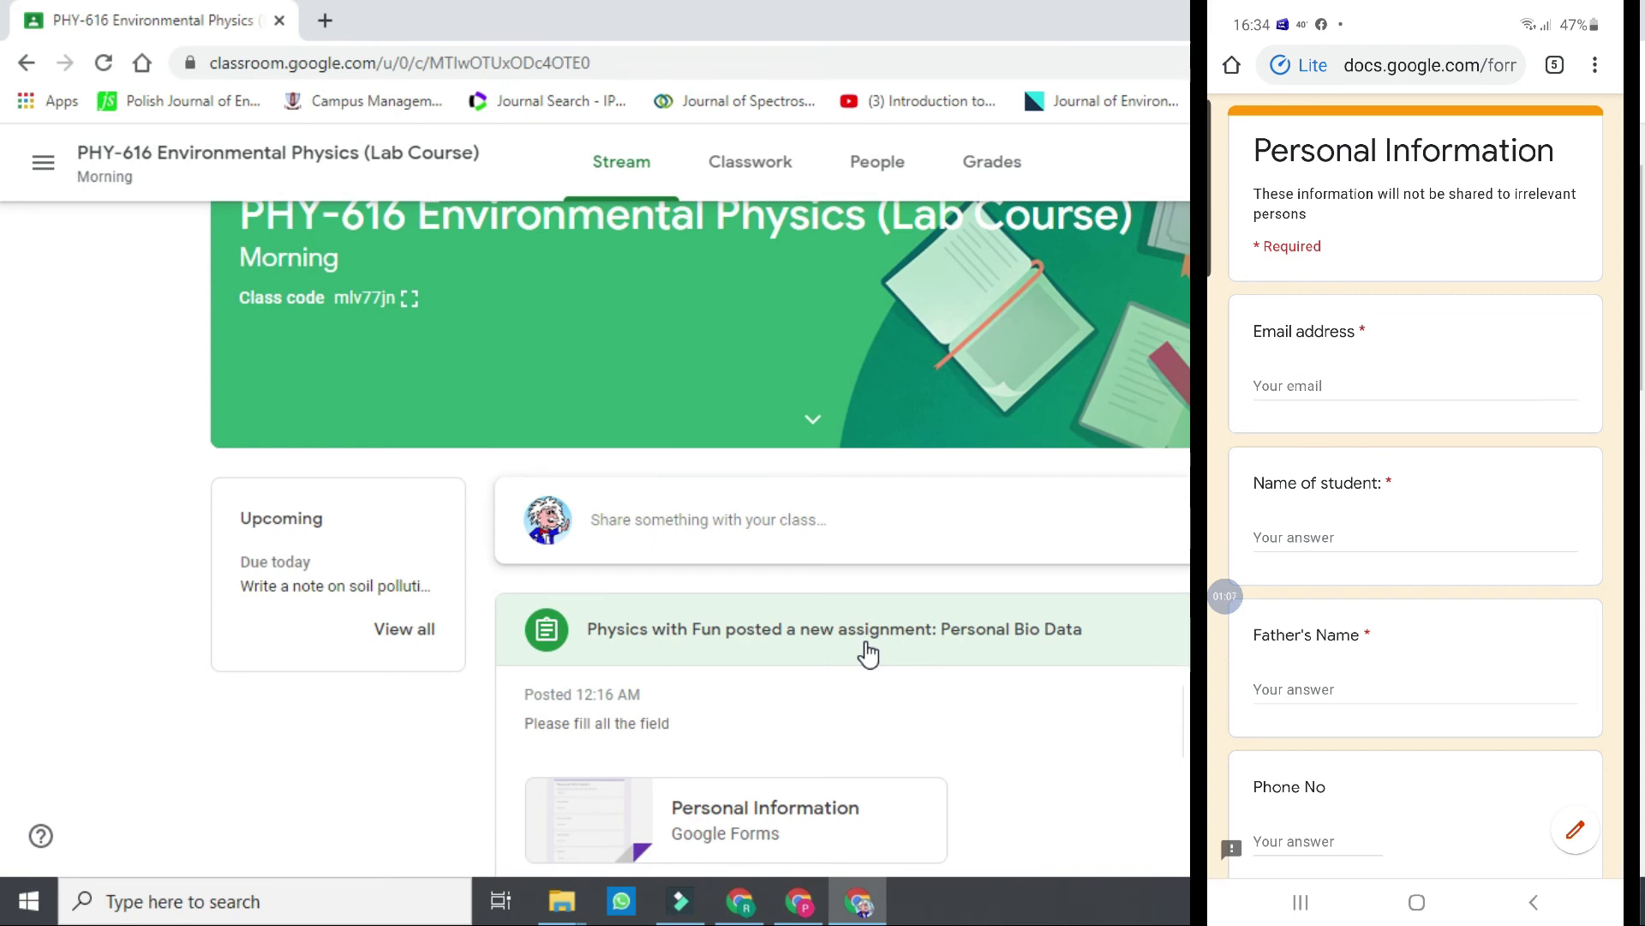
Enter the student's e-mail address and full name in the Personal Information form.
left_click(1371, 386)
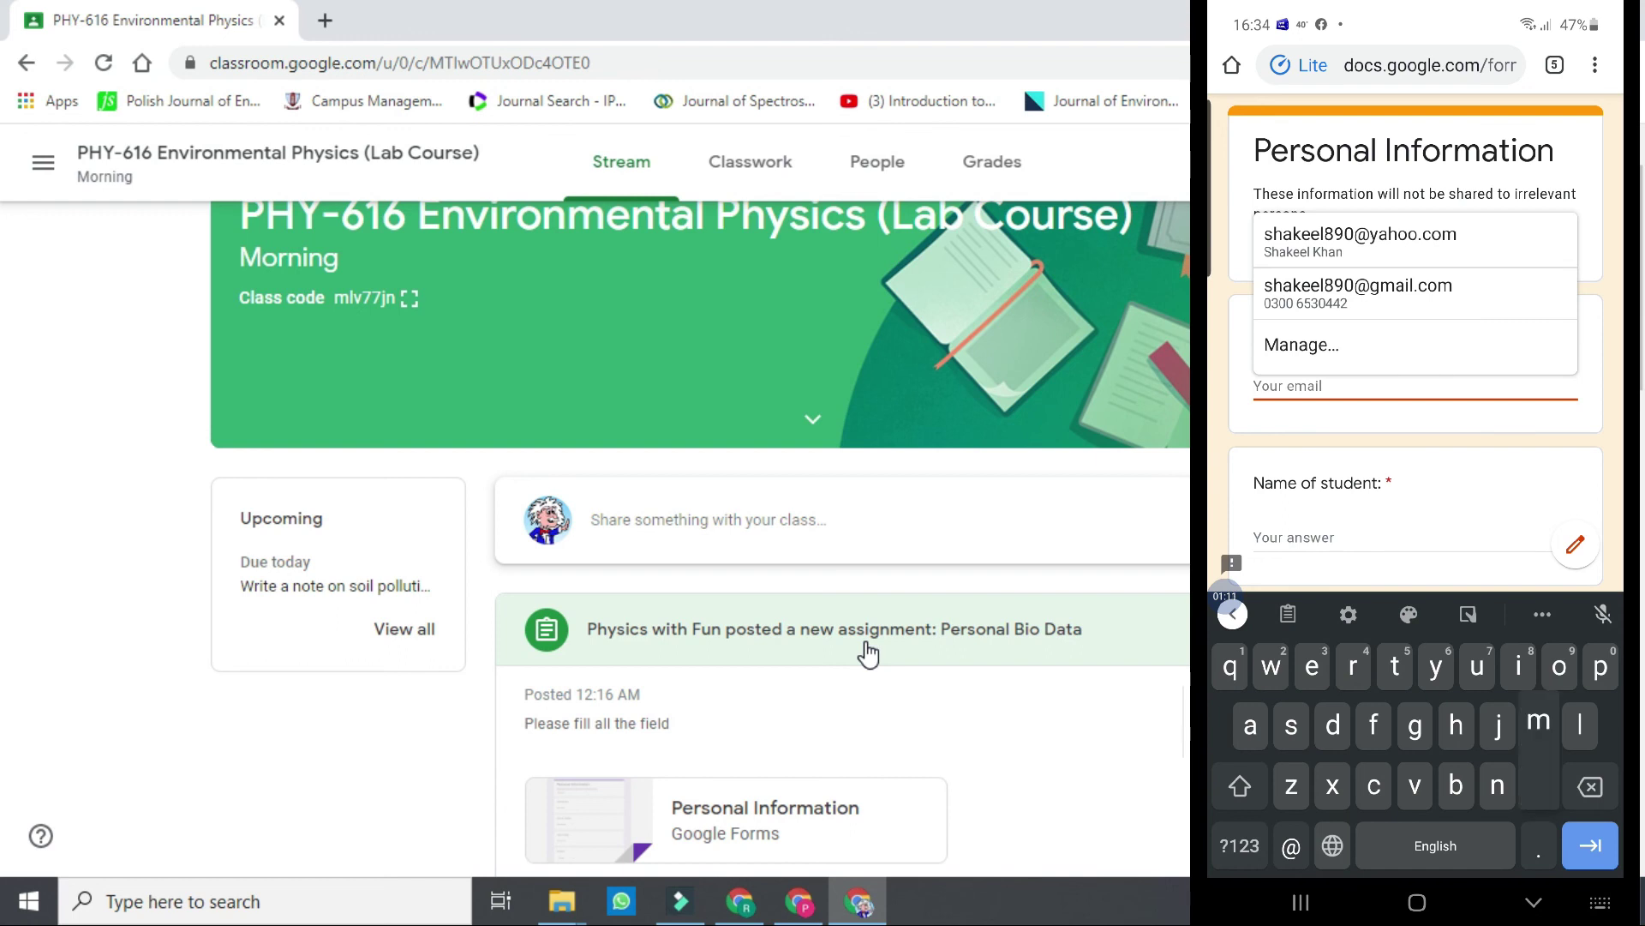
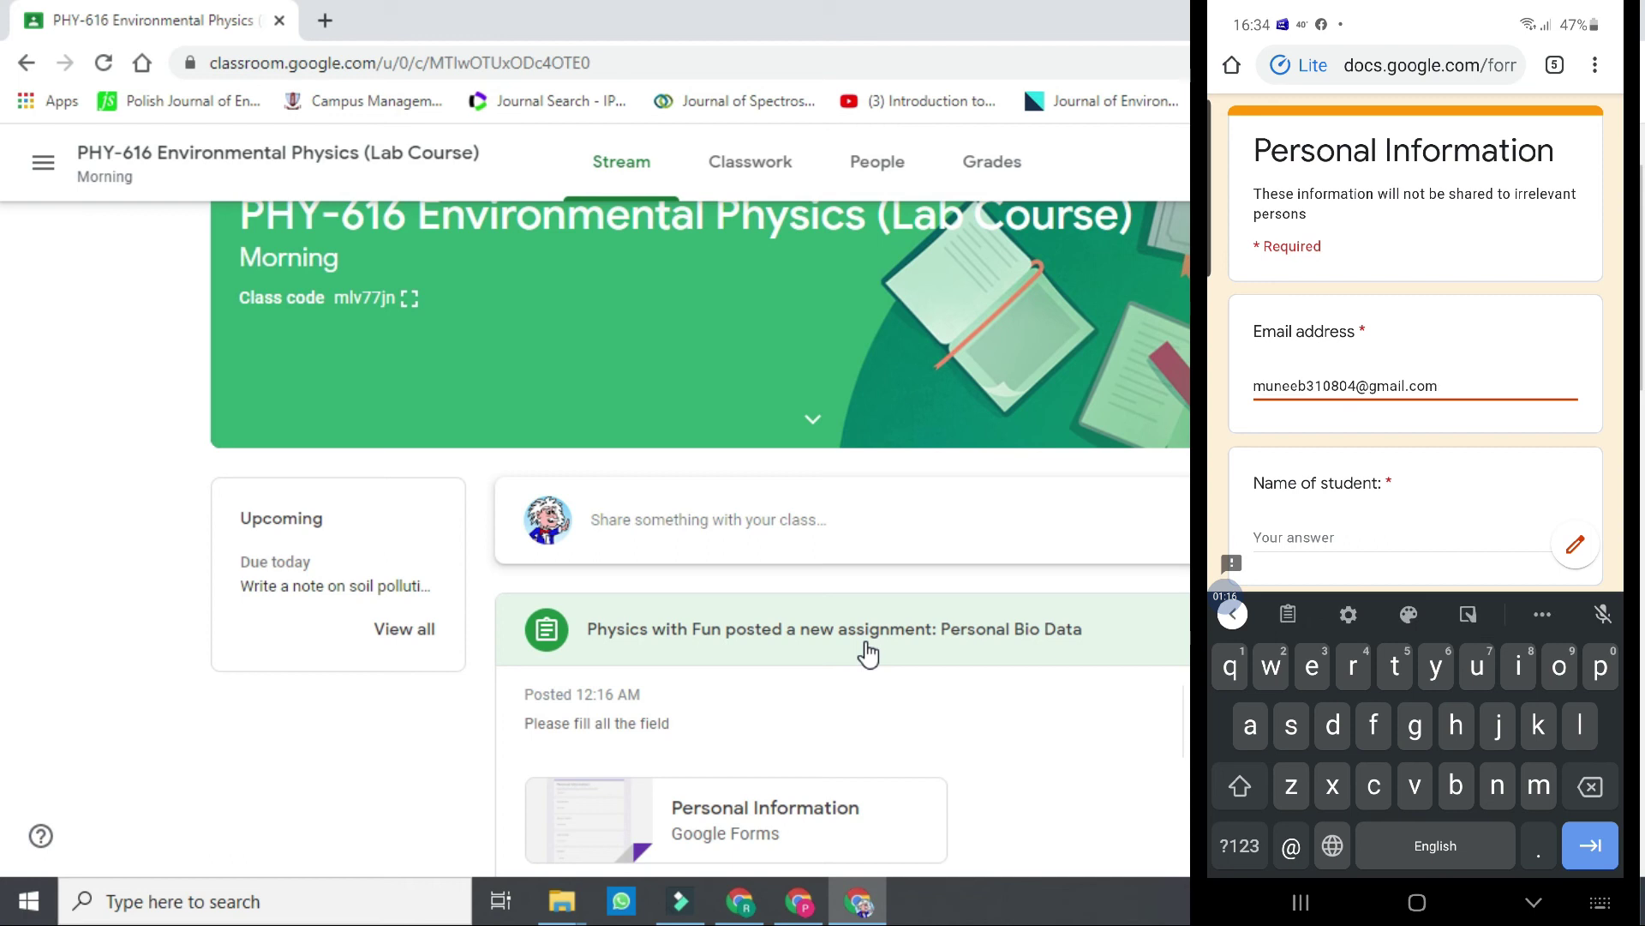
scroll(1415, 342, "down", 2)
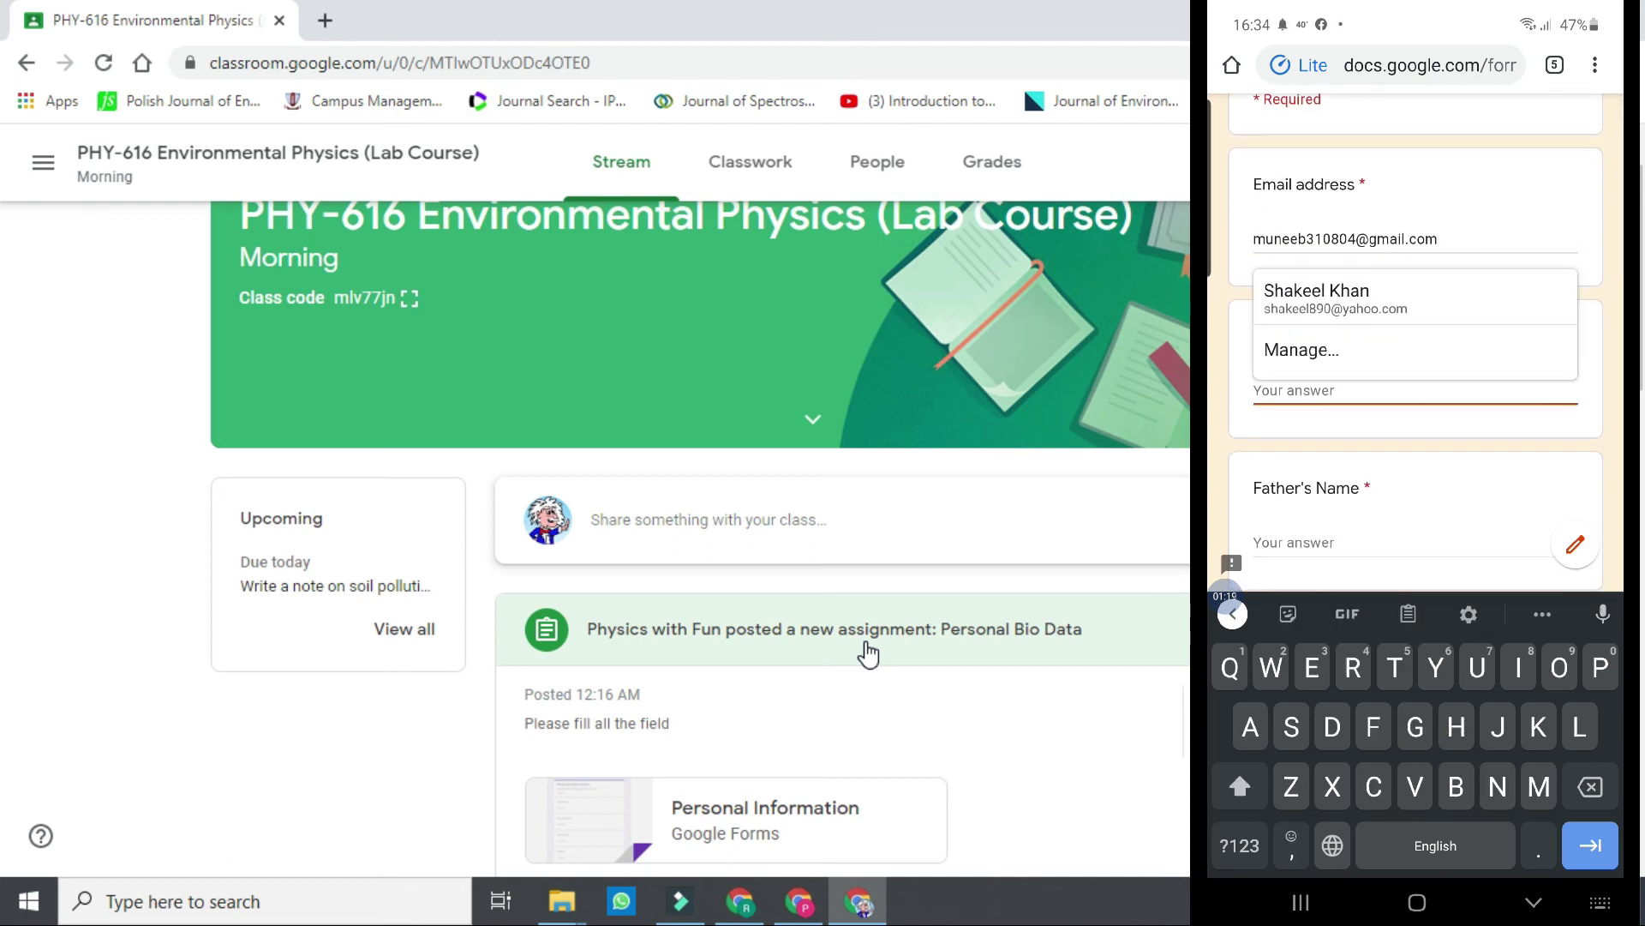
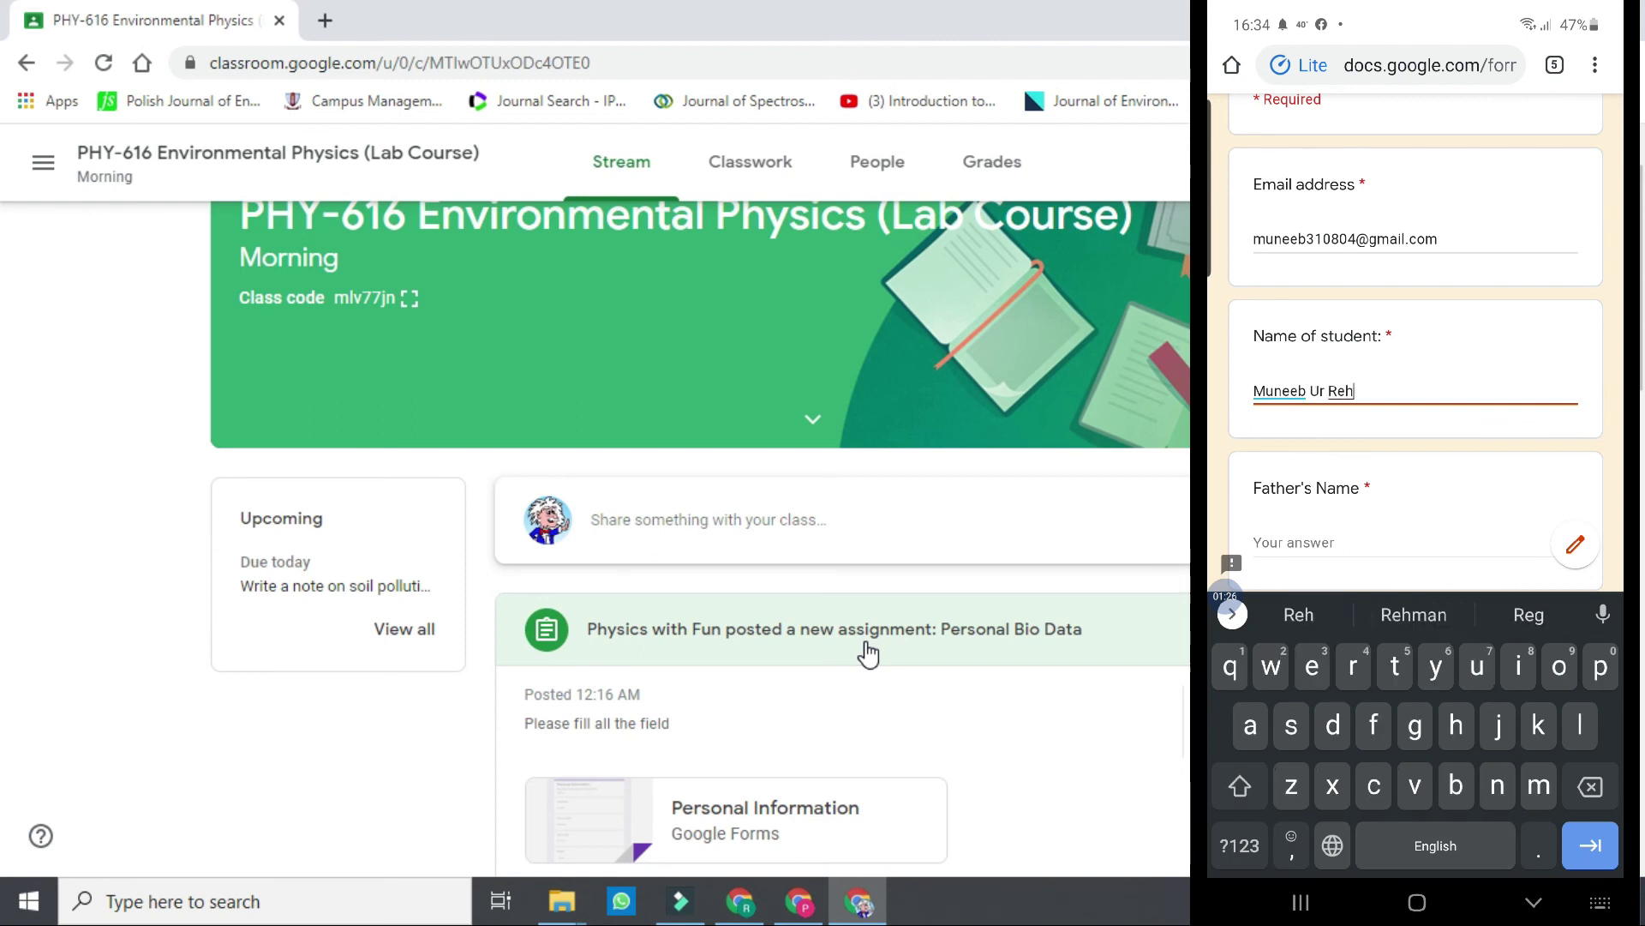
key("Tab")
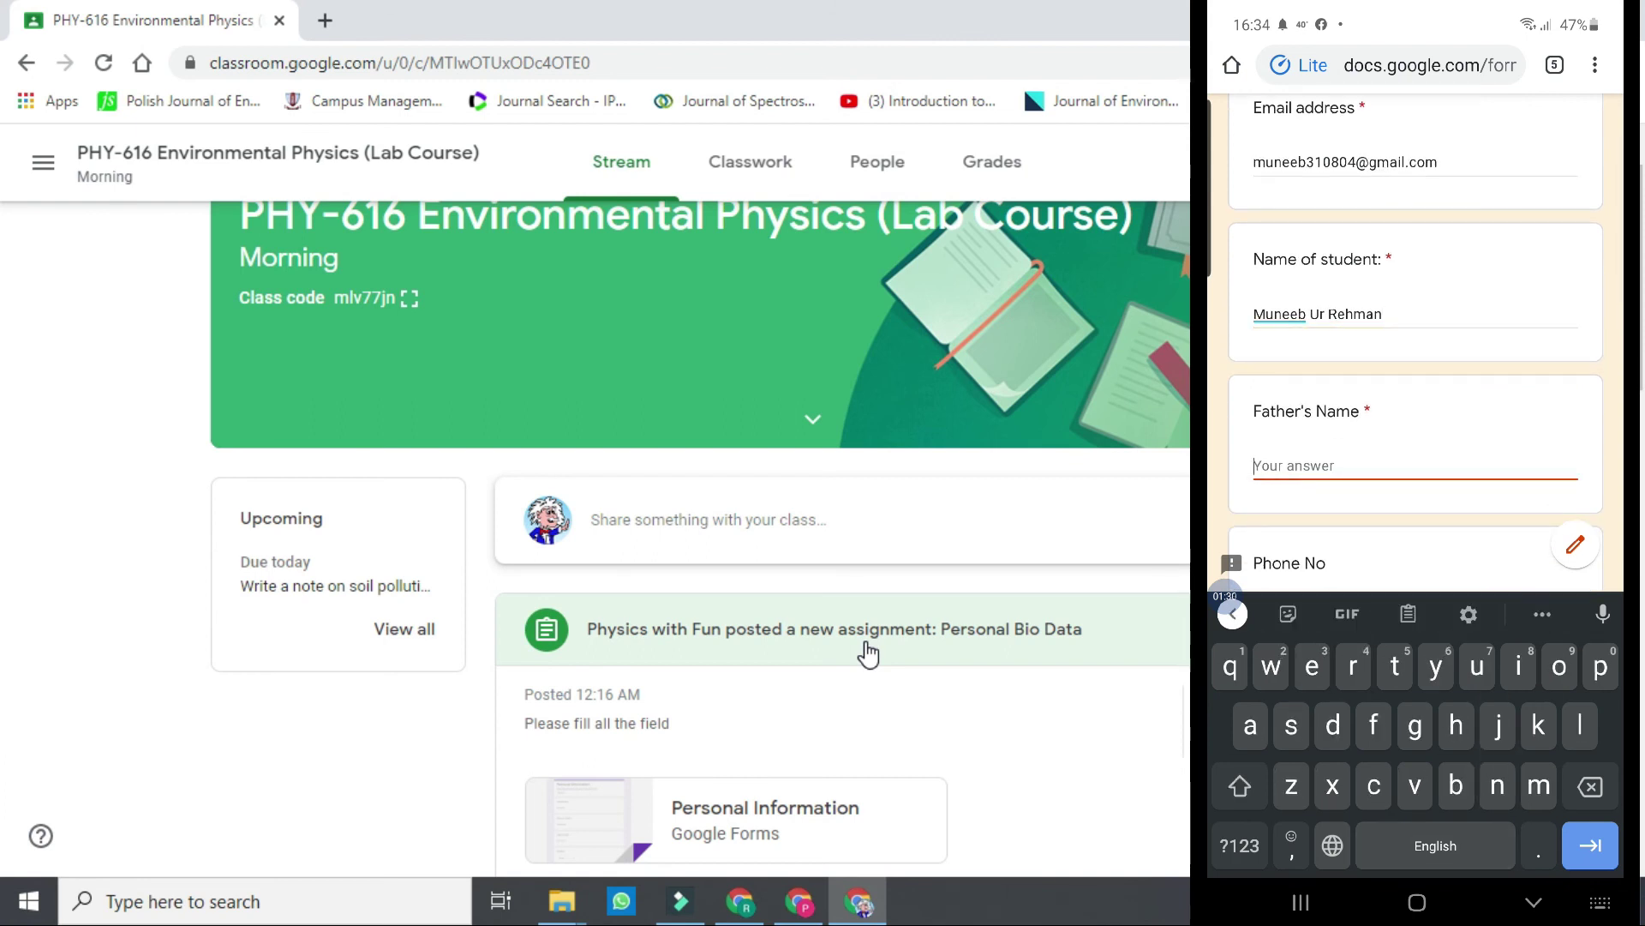
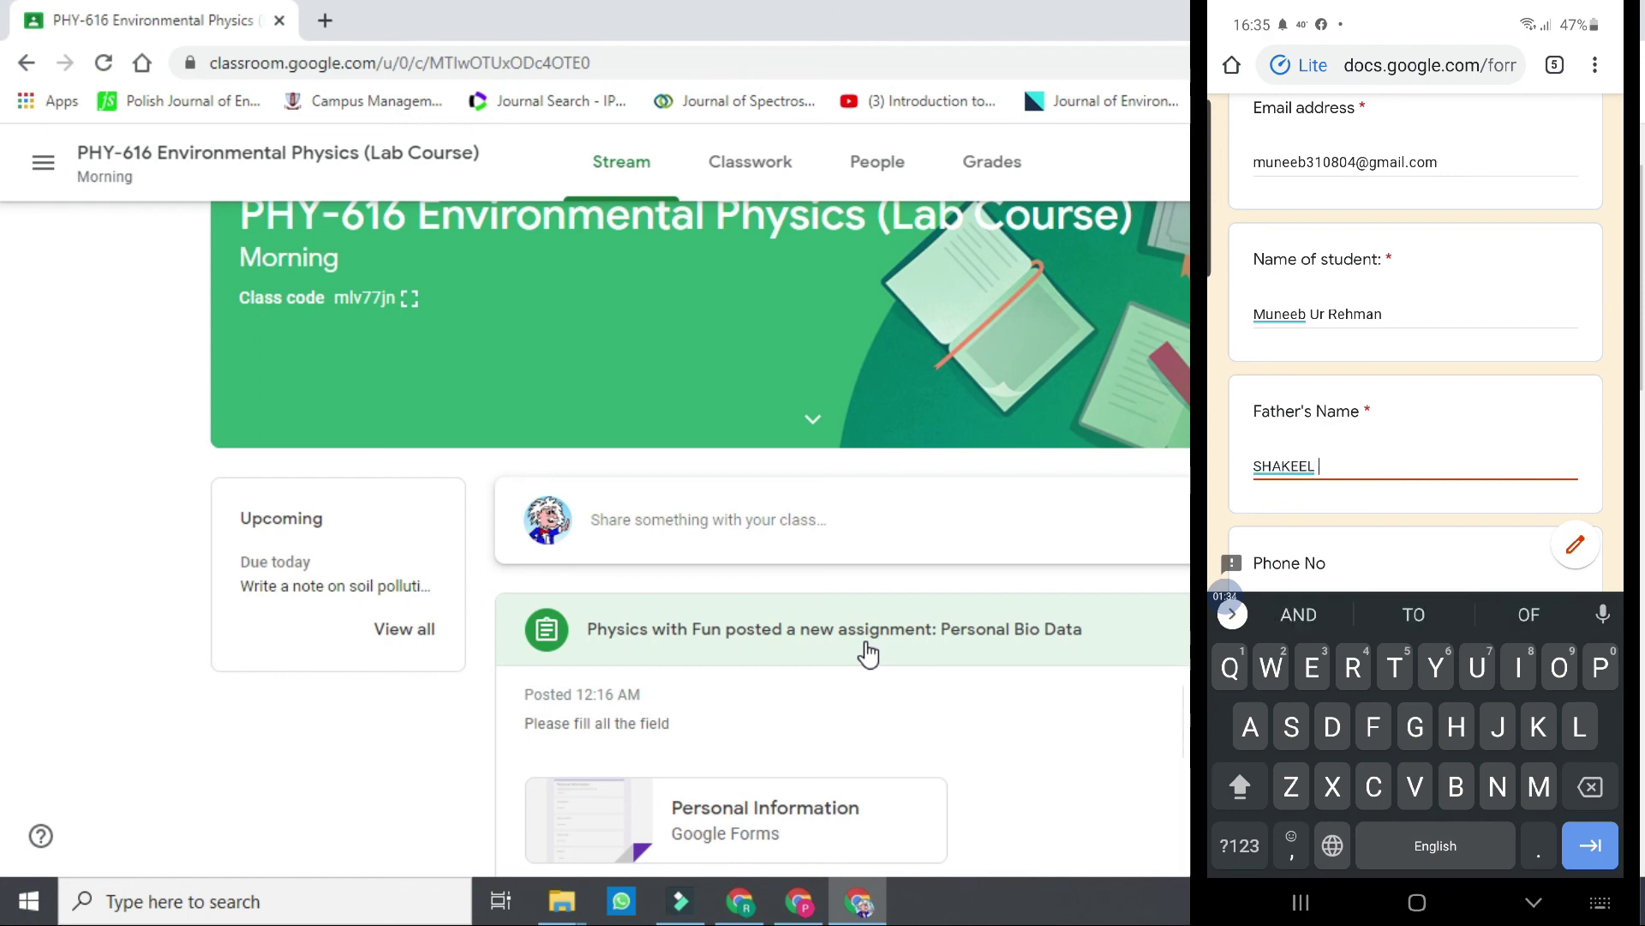
Fill in the father's name, retyping it after a misspelling.
key("shift")
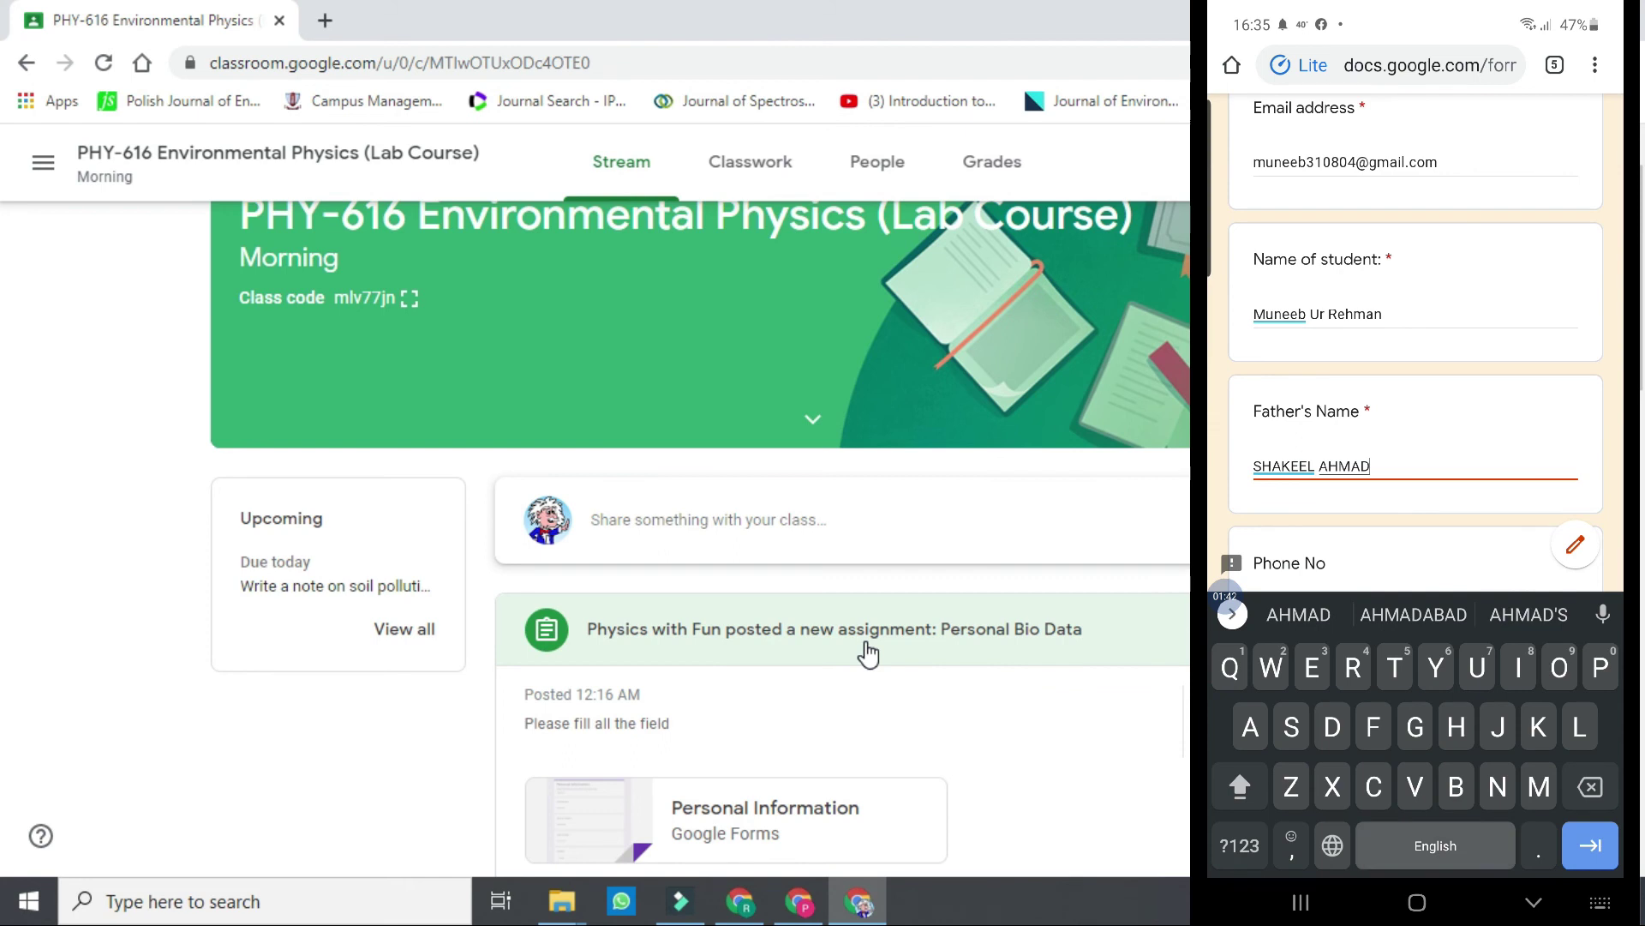
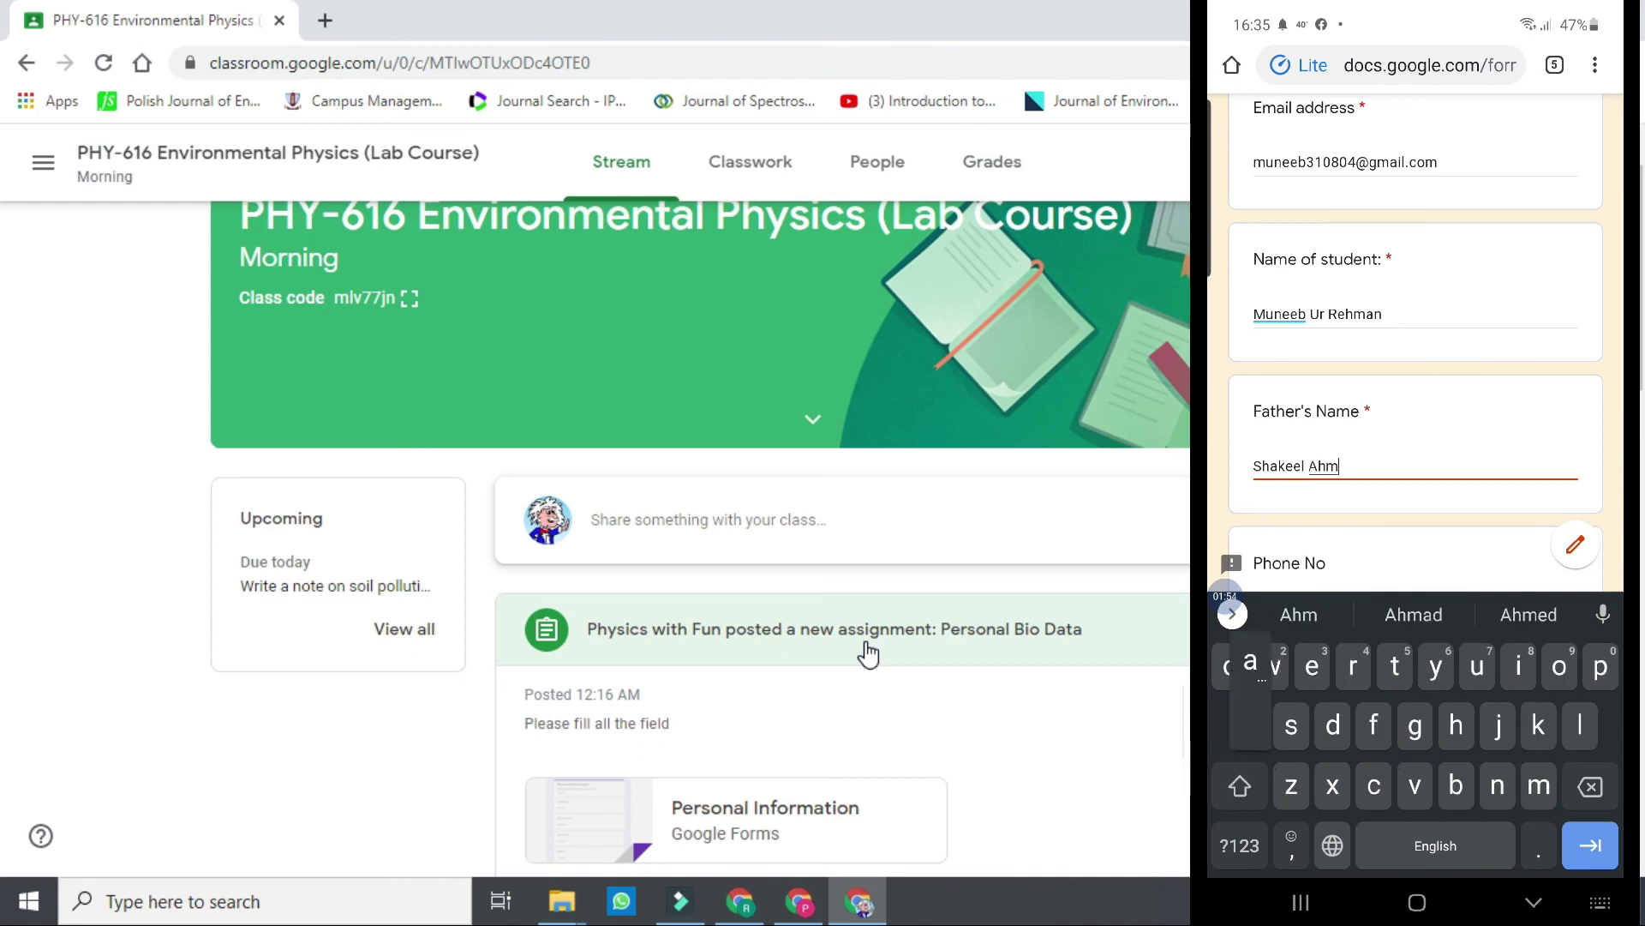
key("Tab")
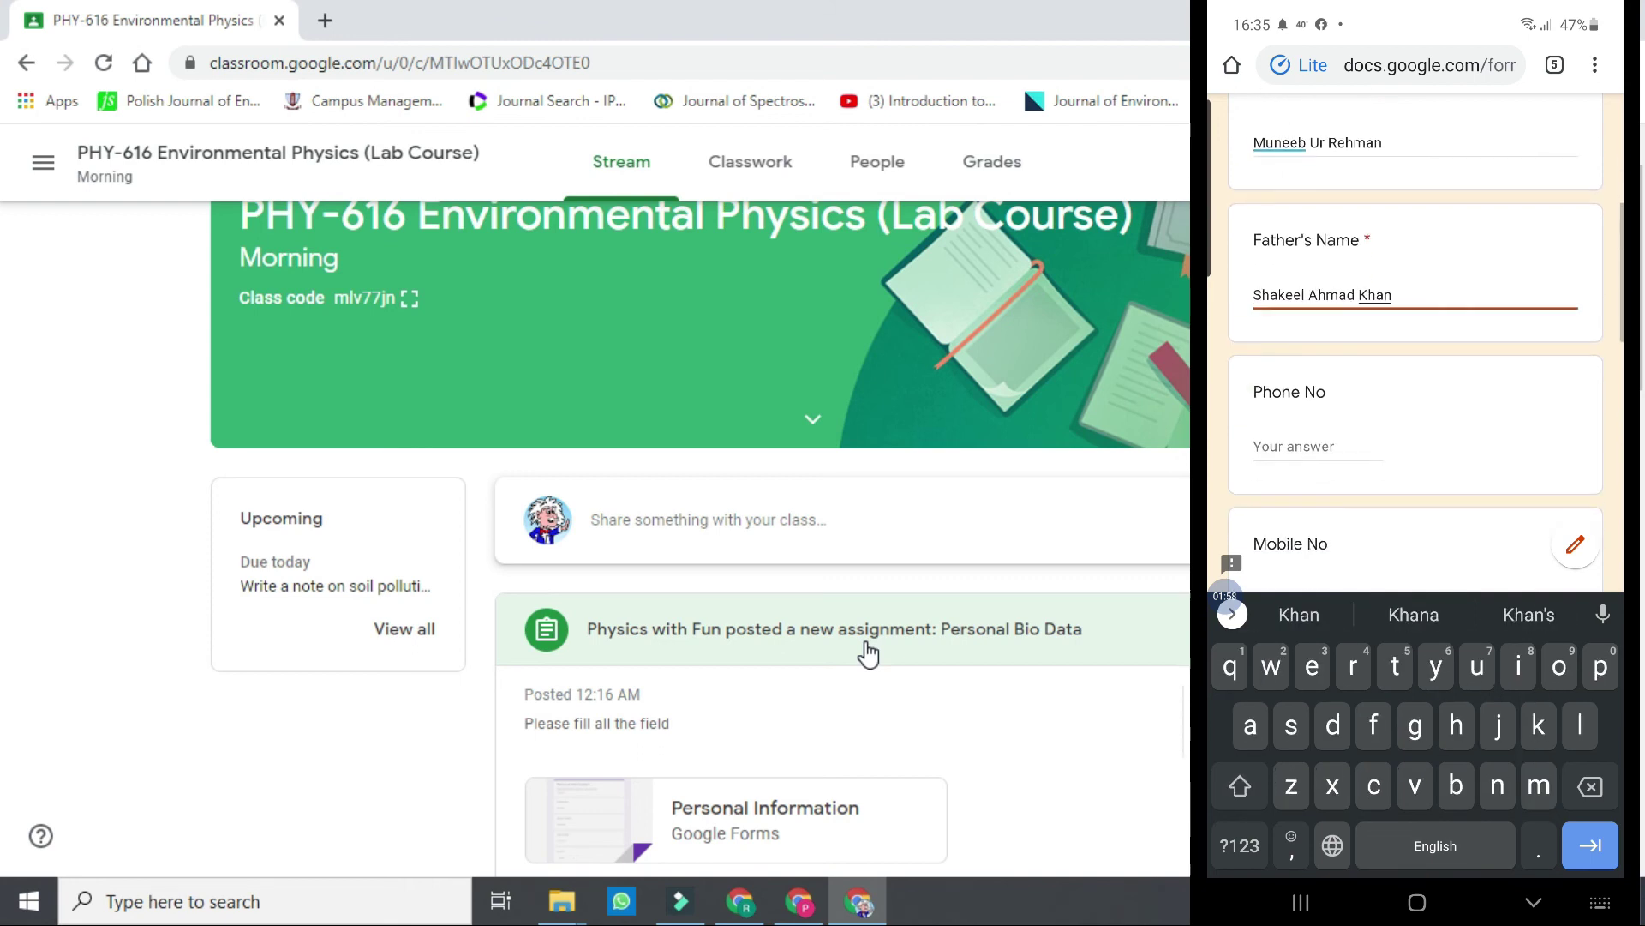
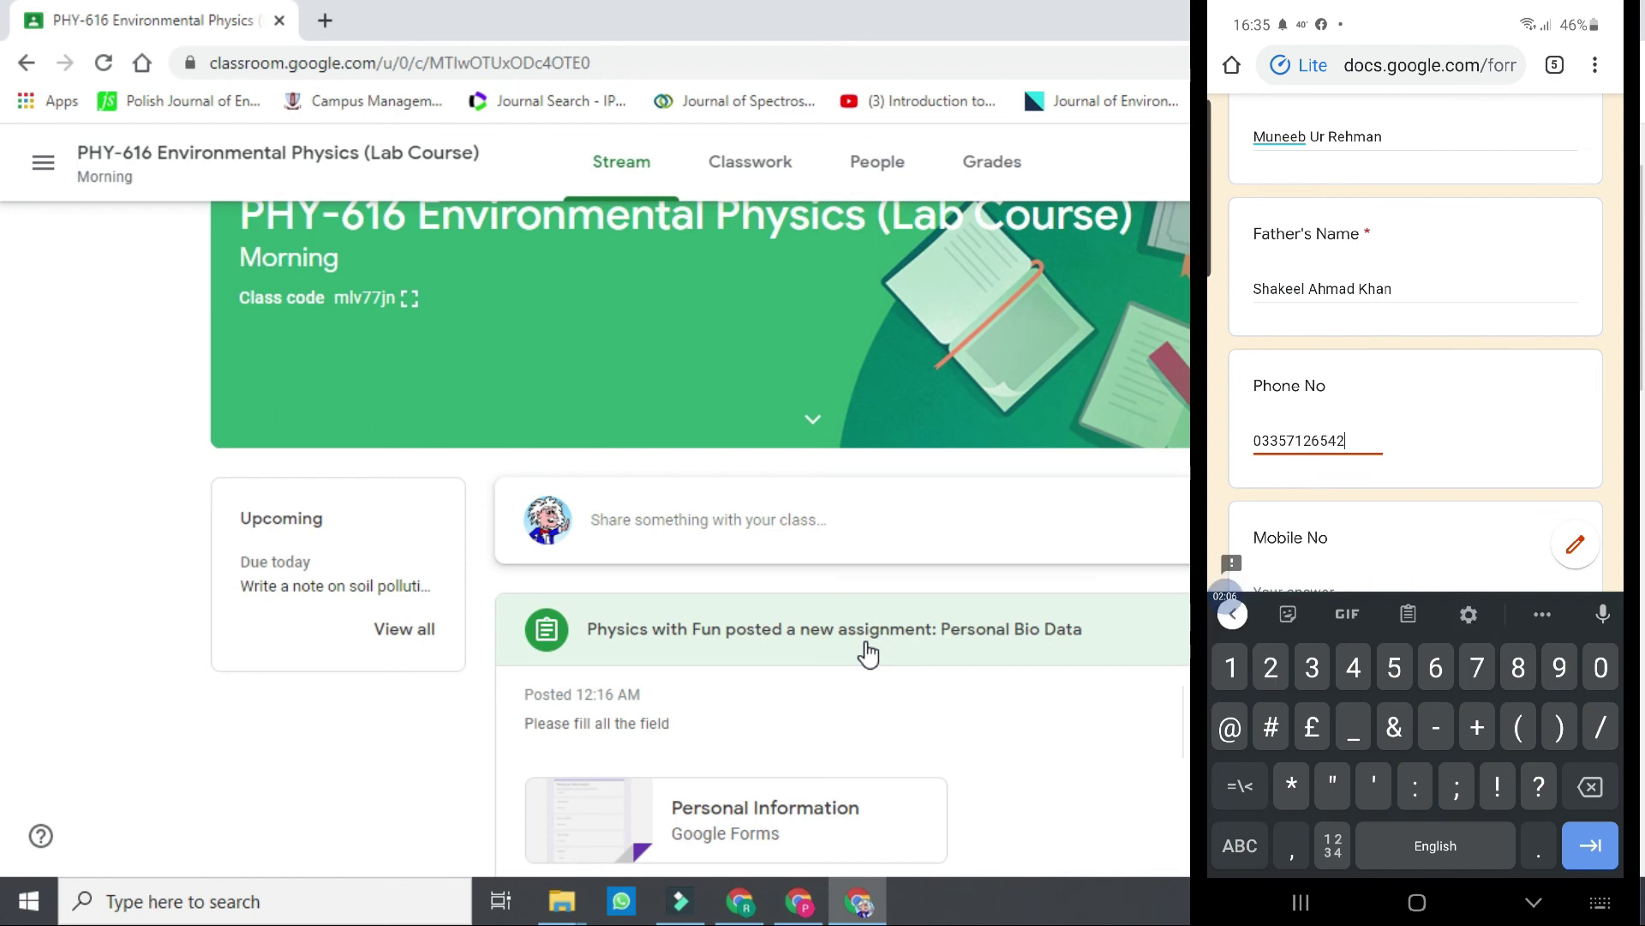
Enter the student's mobile number, moving it from the Phone No field to Mobile No.
scroll(1414, 386, "down", 2)
left_click(1345, 310)
key("BackSpace")
key("BackSpace")
key("BackSpace")
key("BackSpace")
key("BackSpace")
key("BackSpace")
key("BackSpace")
key("BackSpace")
key("BackSpace")
key("BackSpace")
key("BackSpace")
left_click(1317, 463)
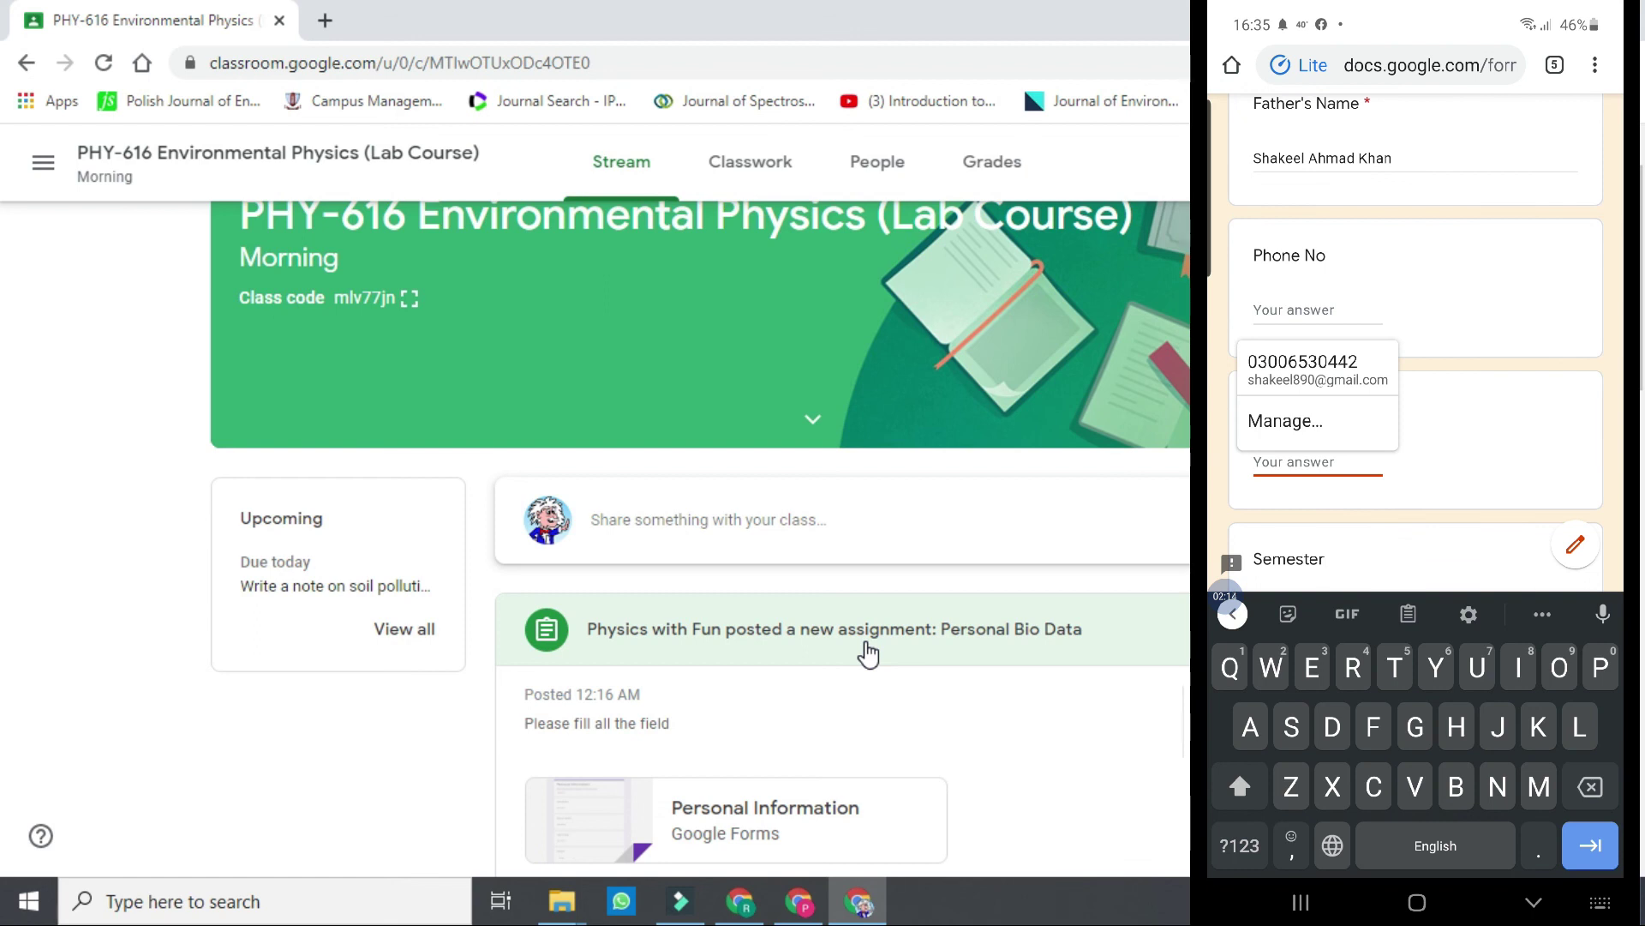
left_click(1240, 846)
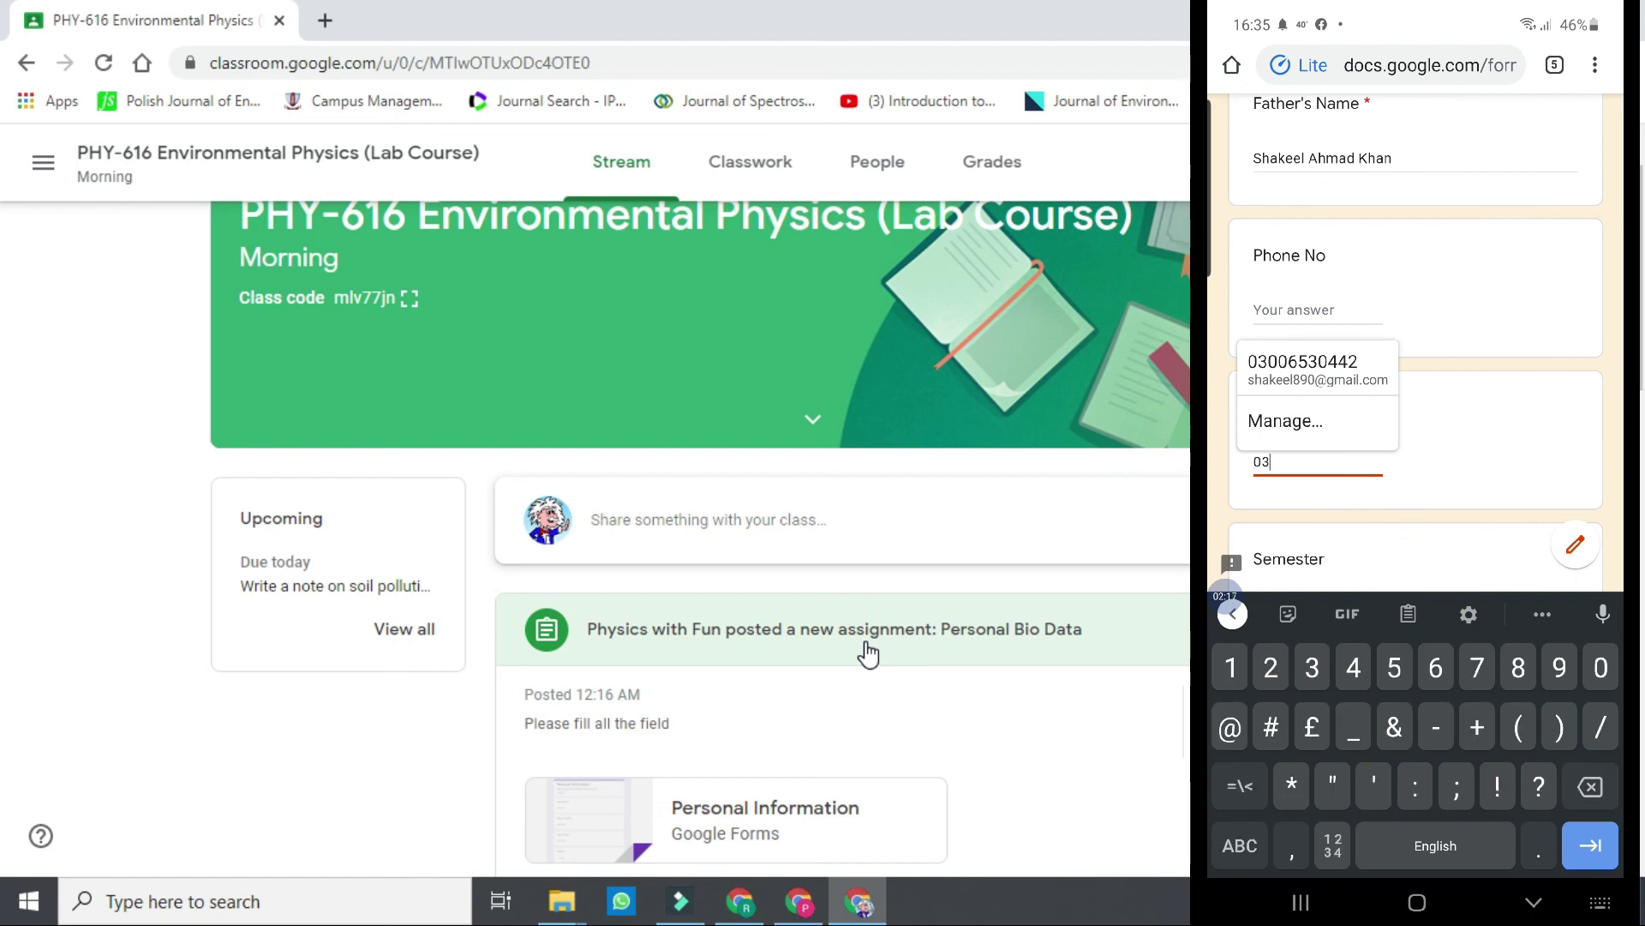
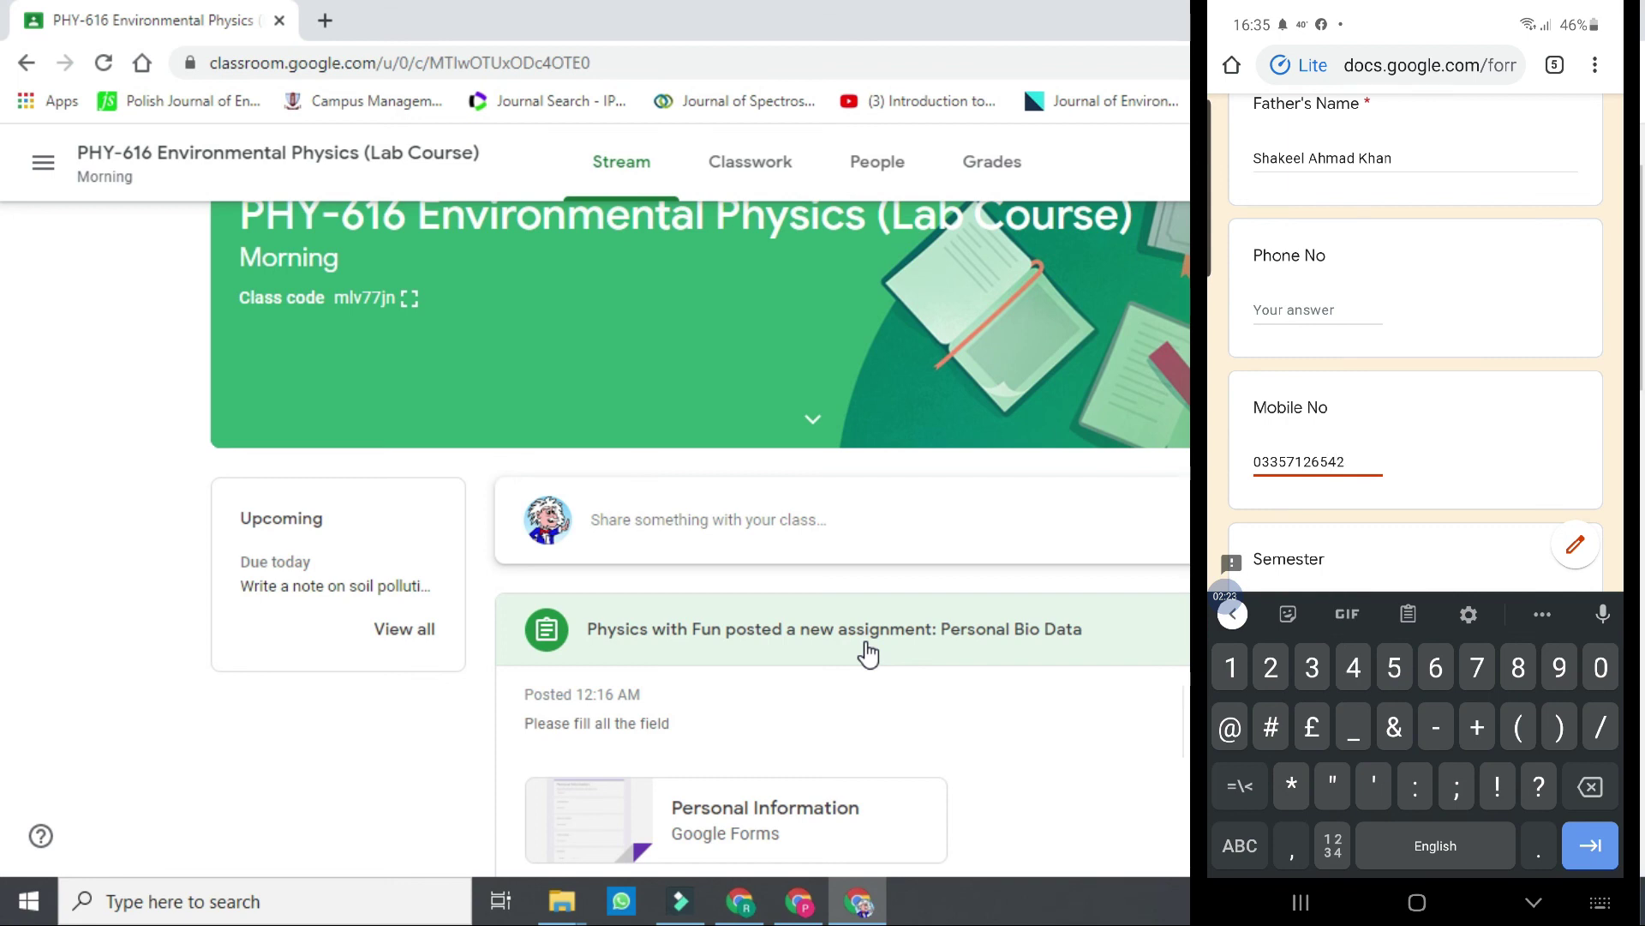
Choose Eight as the Semester and start entering the College Roll No.
scroll(1415, 342, "down", 4)
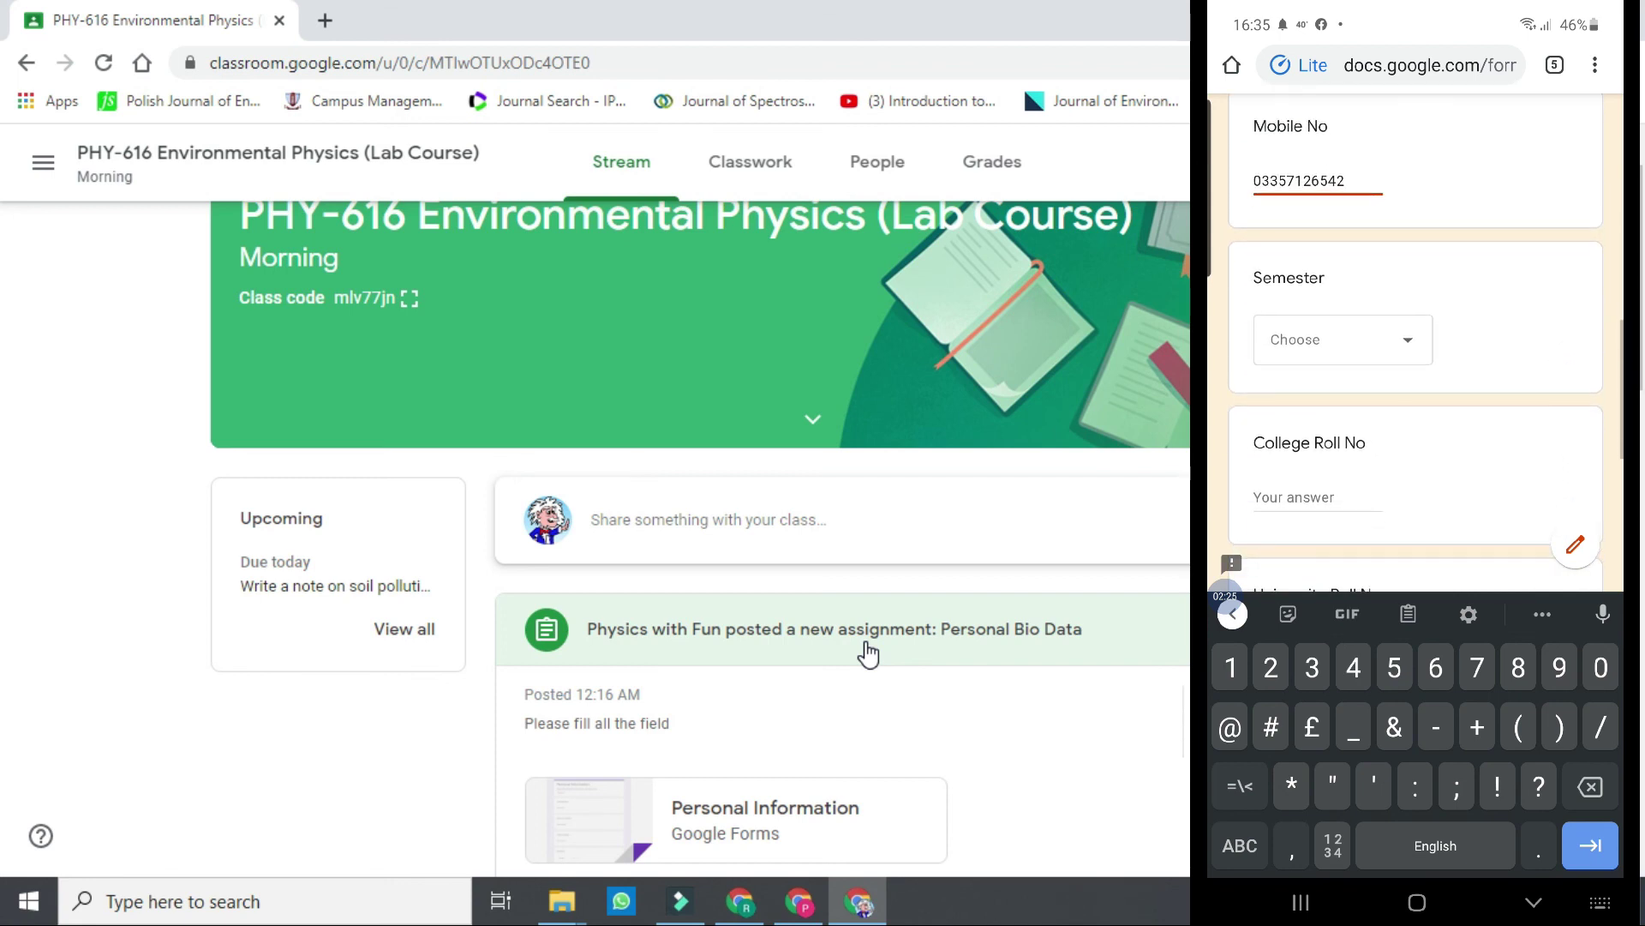
left_click(1343, 285)
left_click(1287, 555)
scroll(1416, 429, "down", 2)
left_click(1294, 319)
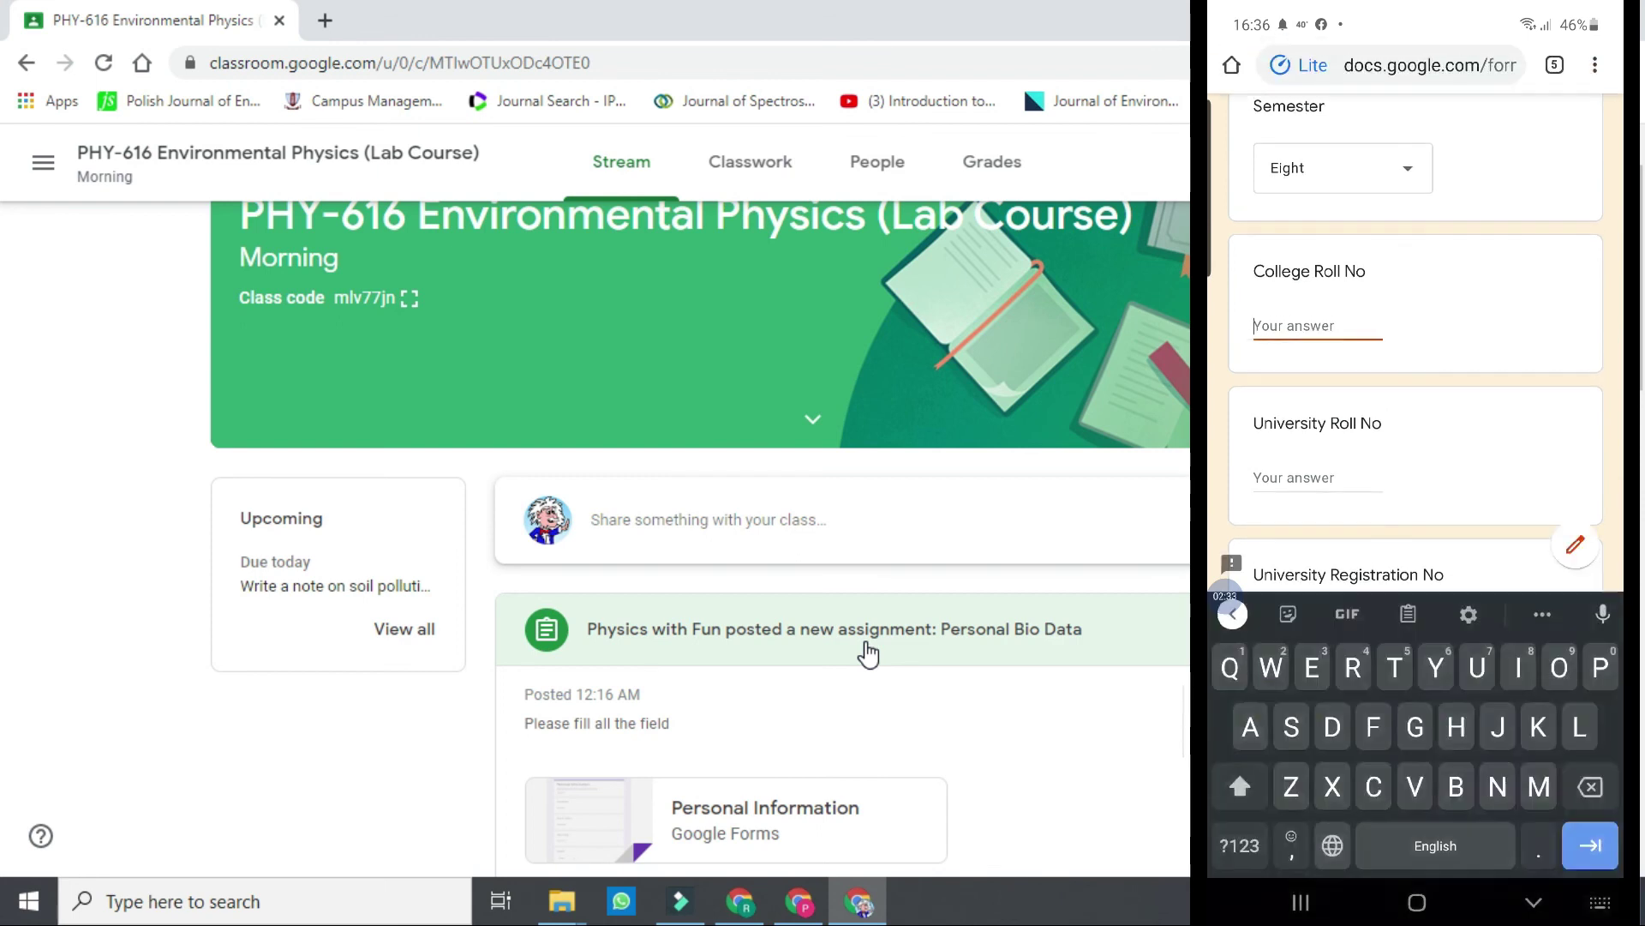
type("1635")
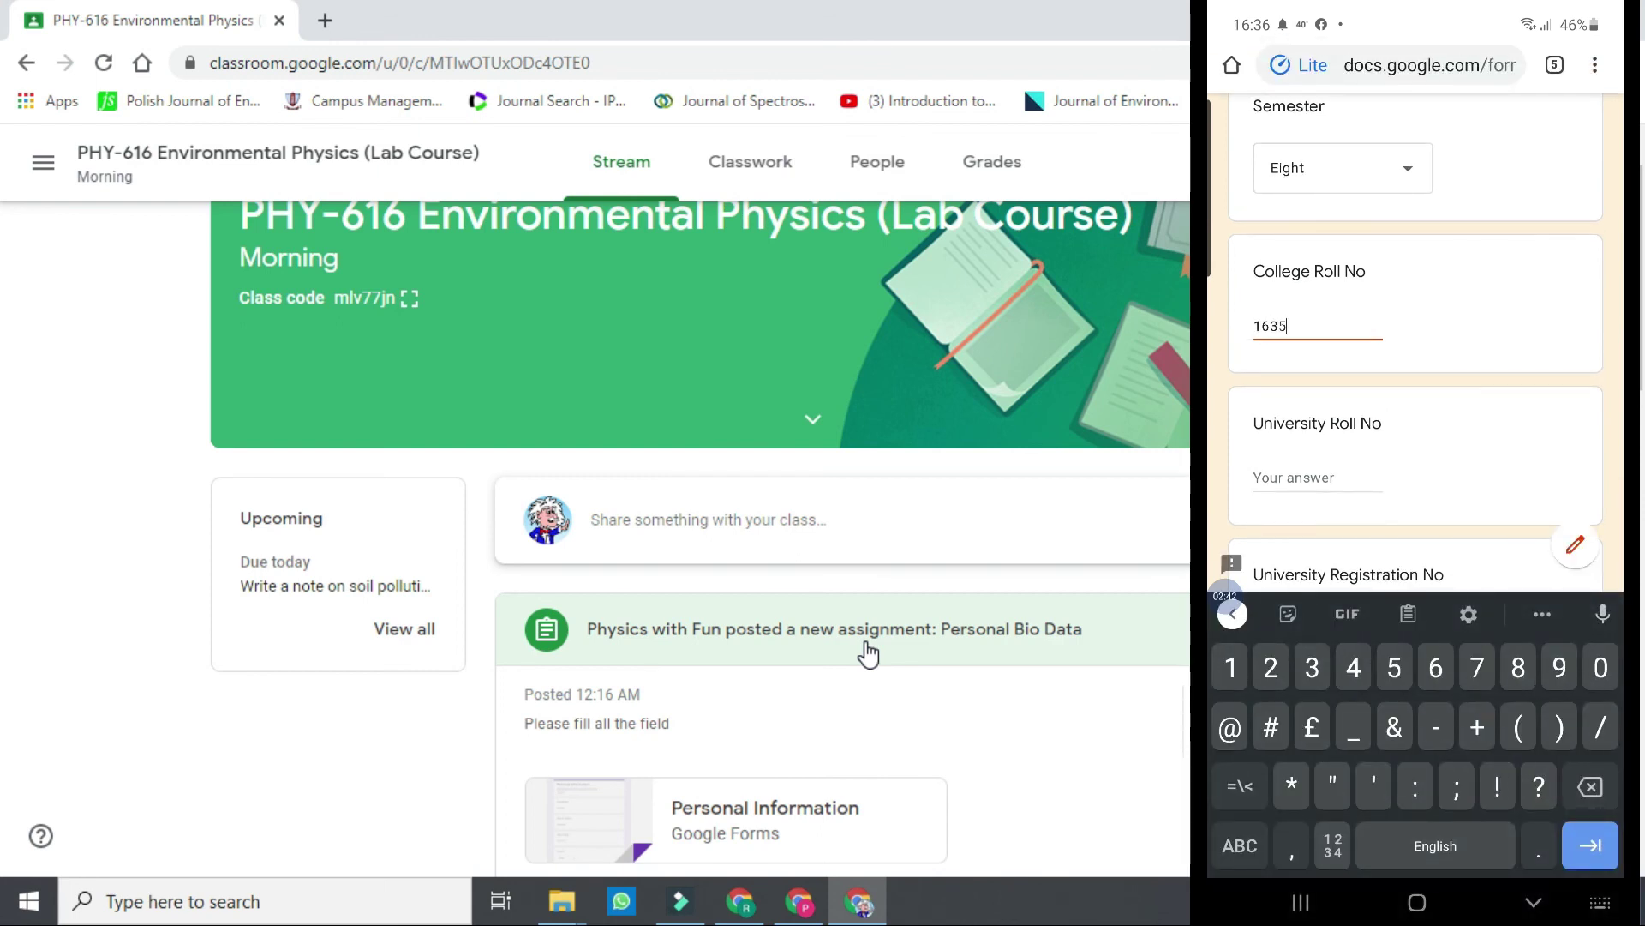
scroll(1416, 428, "down", 1)
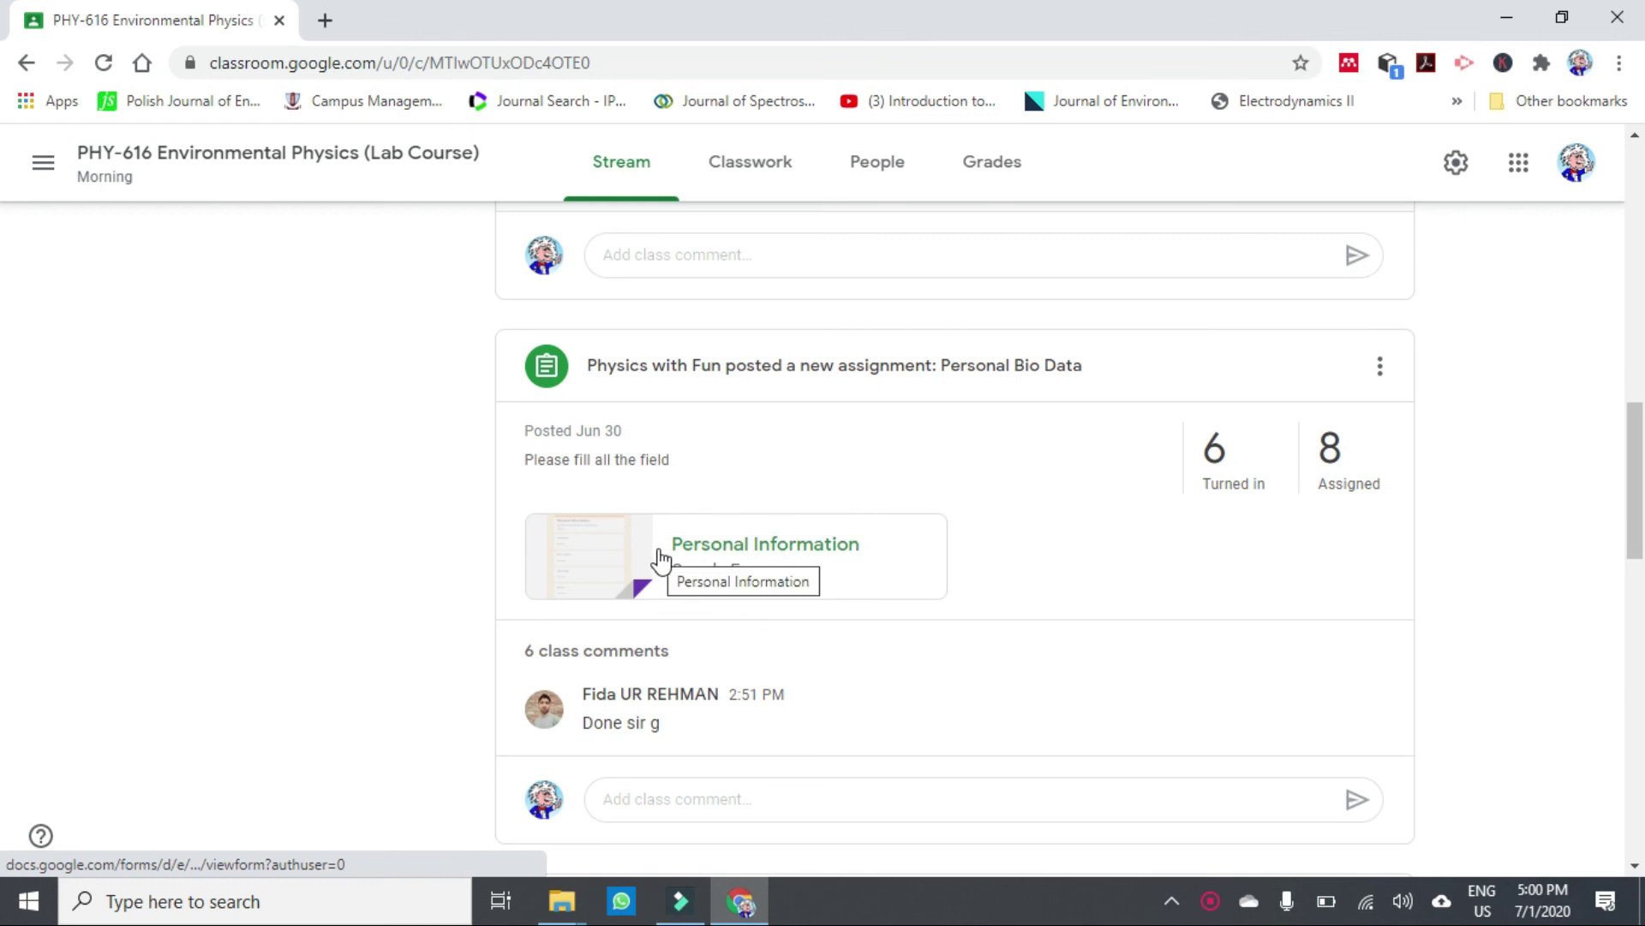
Glance at the attached Personal Information form, then open Personal Bio Data's Student work page.
left_click(762, 543)
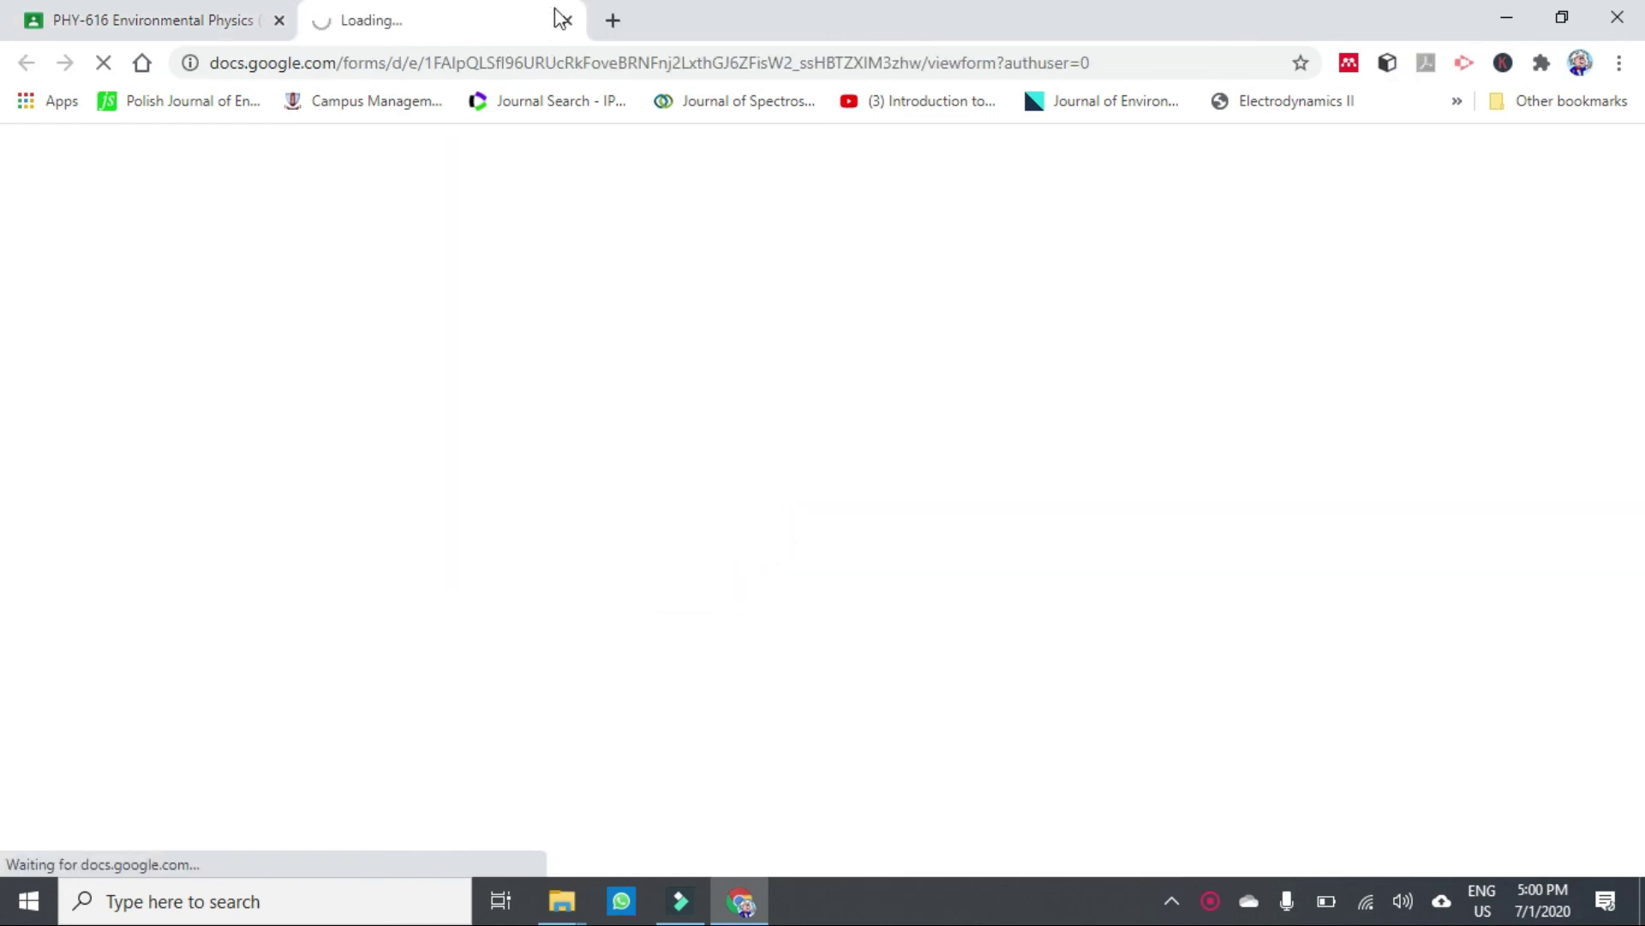
left_click(567, 20)
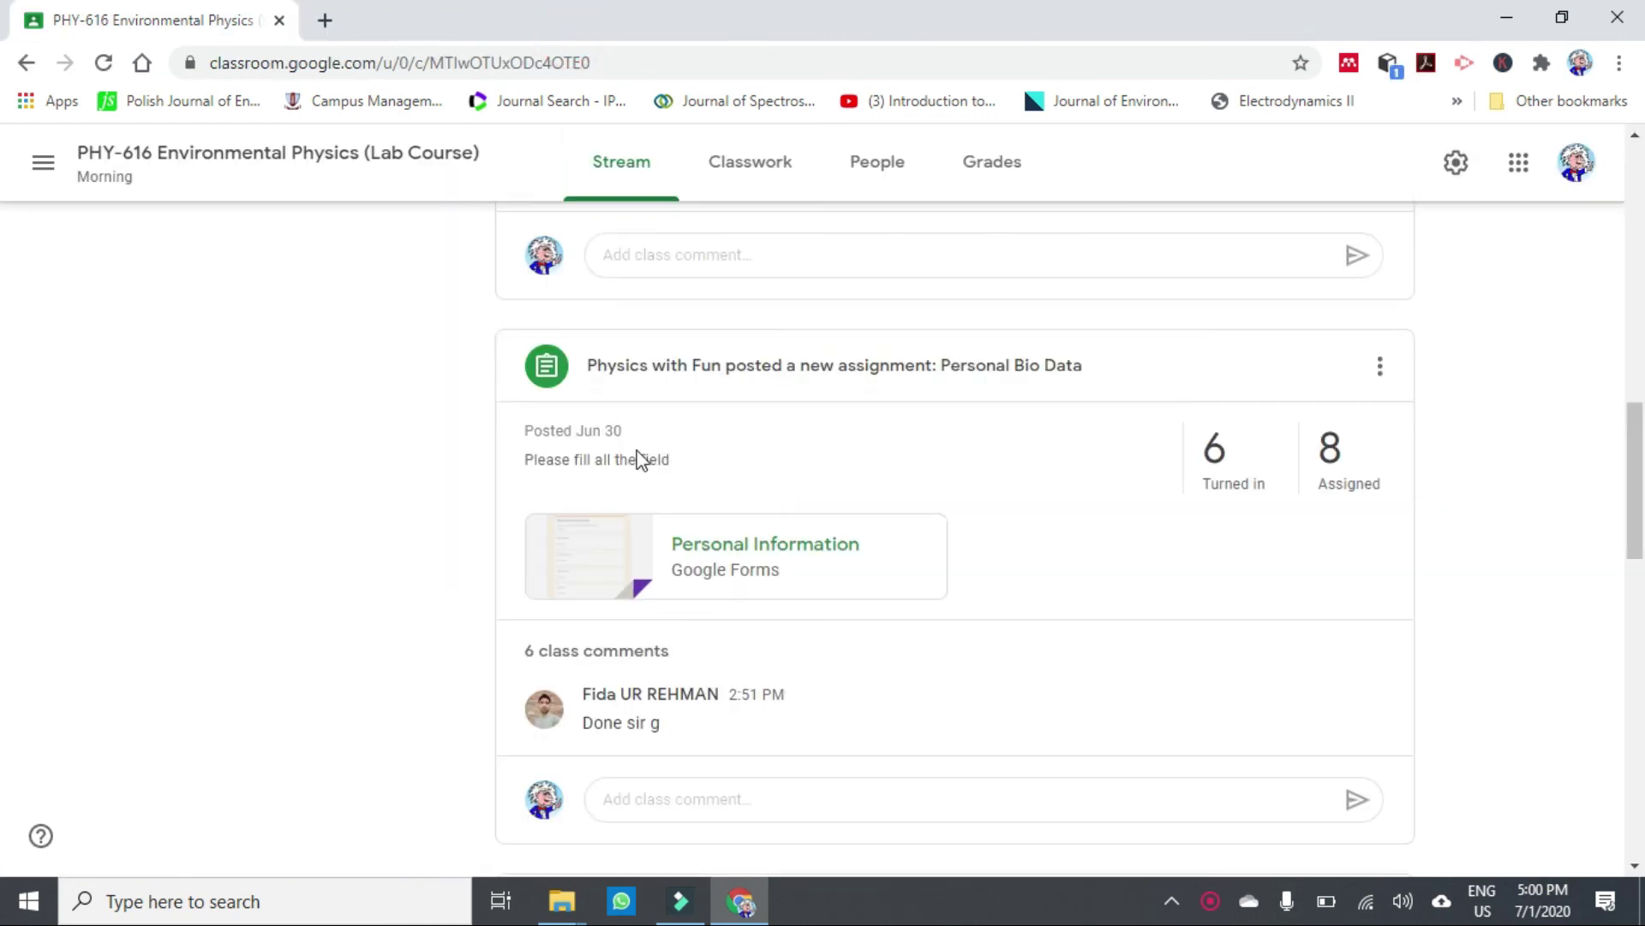
left_click(557, 377)
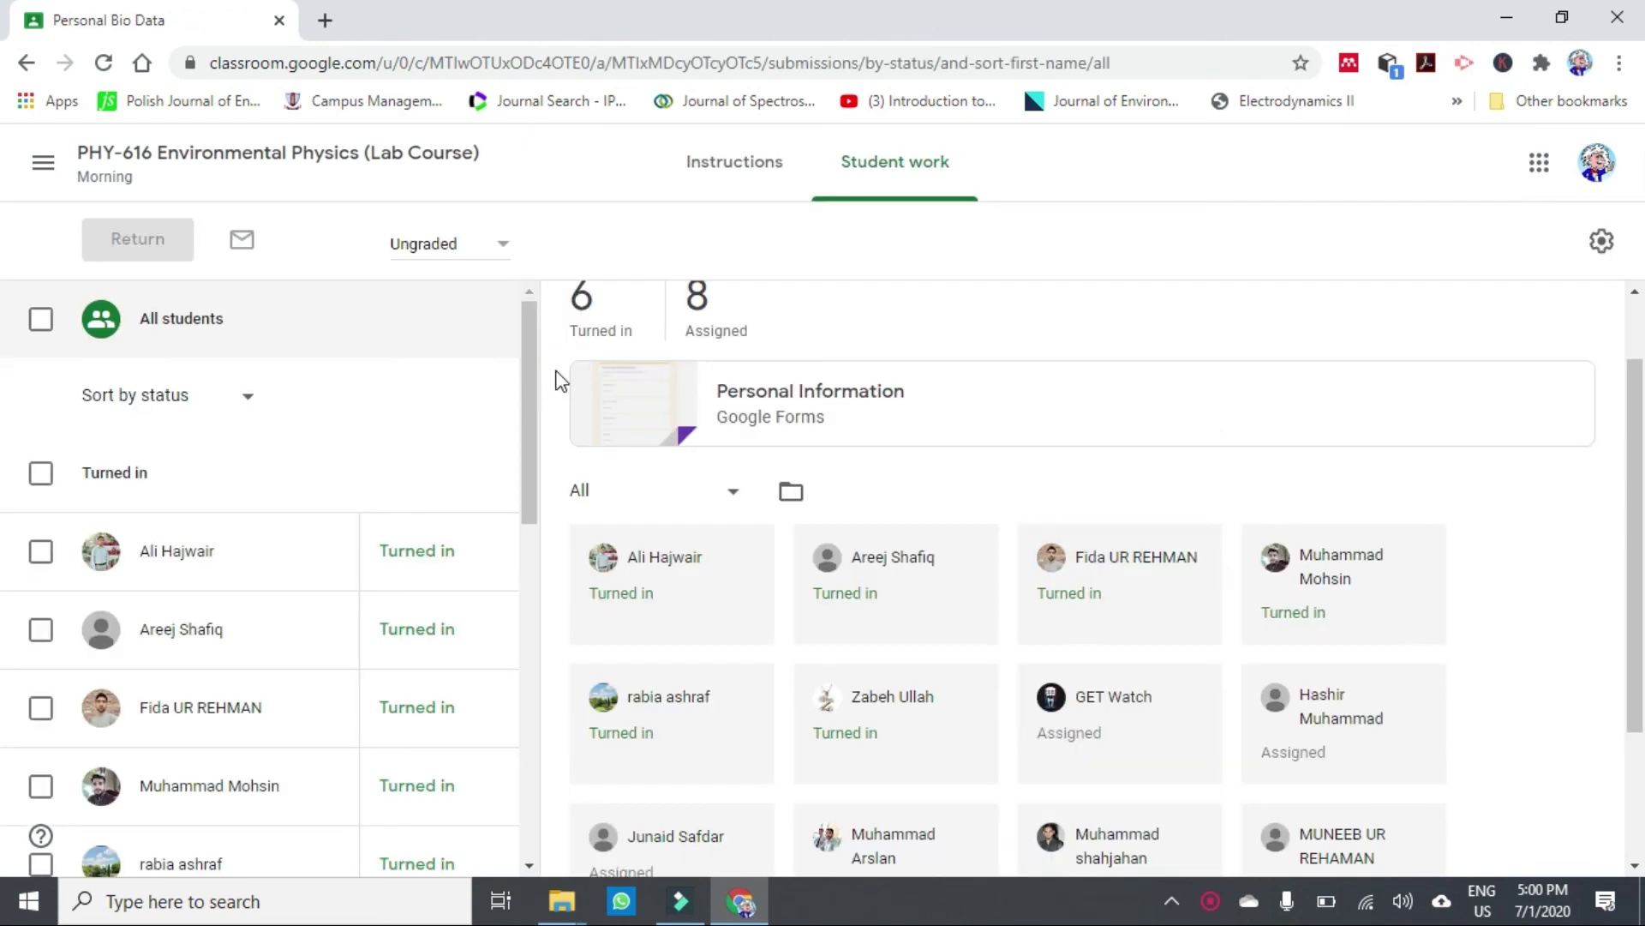
left_click_drag(1638, 630, 1637, 570)
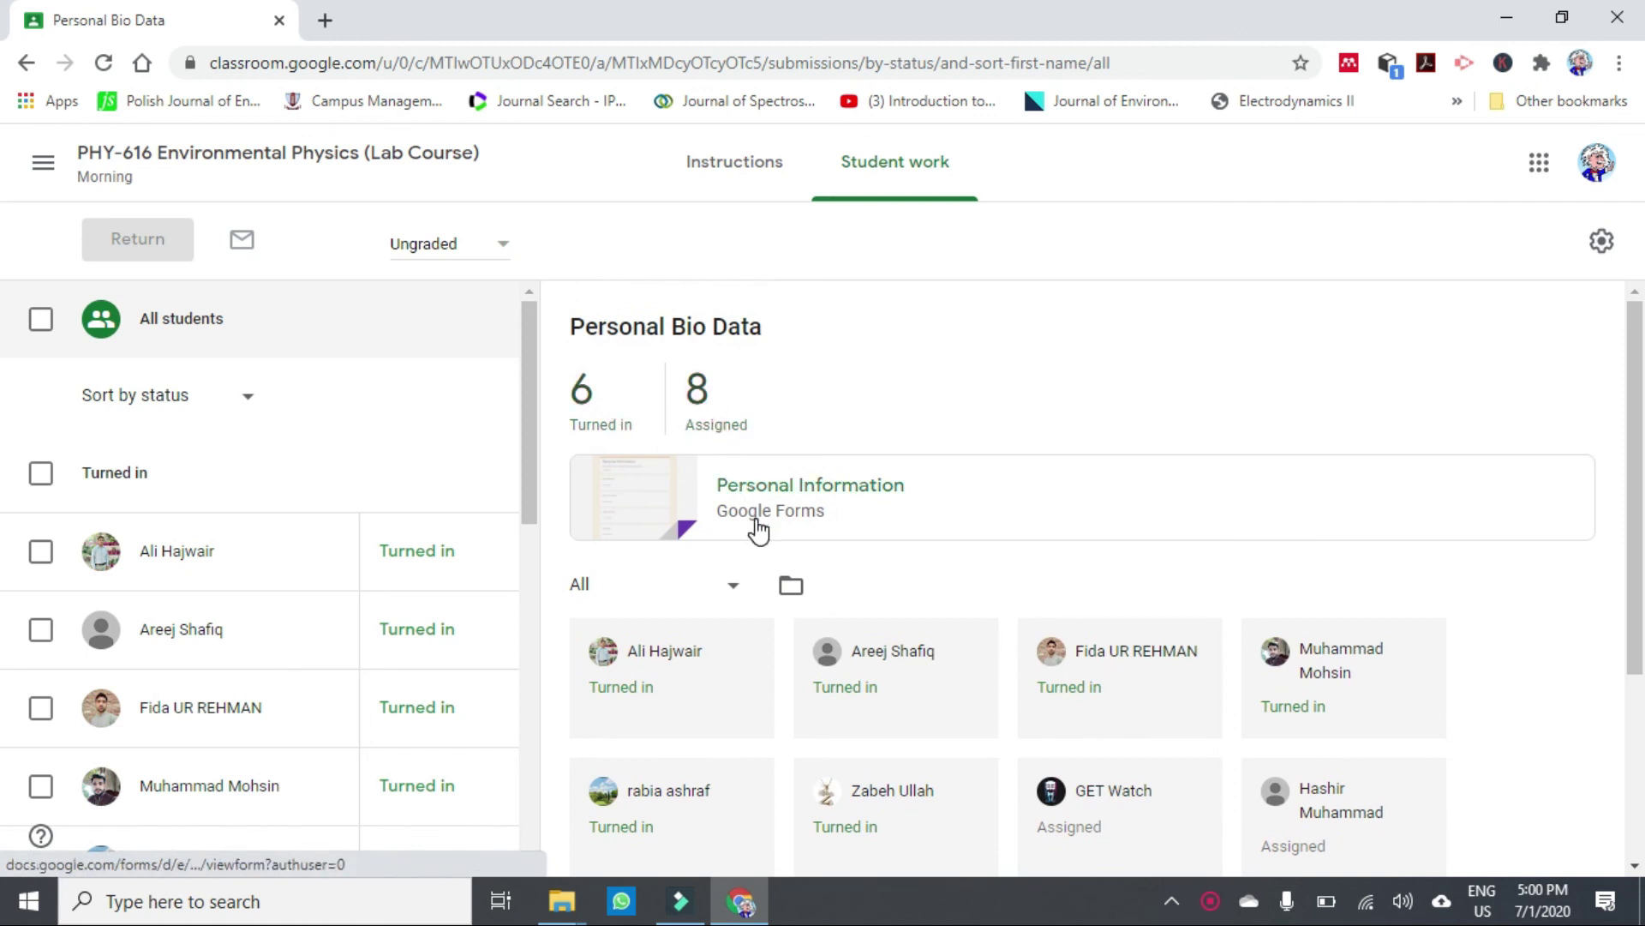
Filter the student list to Turned in, then to Assigned.
left_click(736, 589)
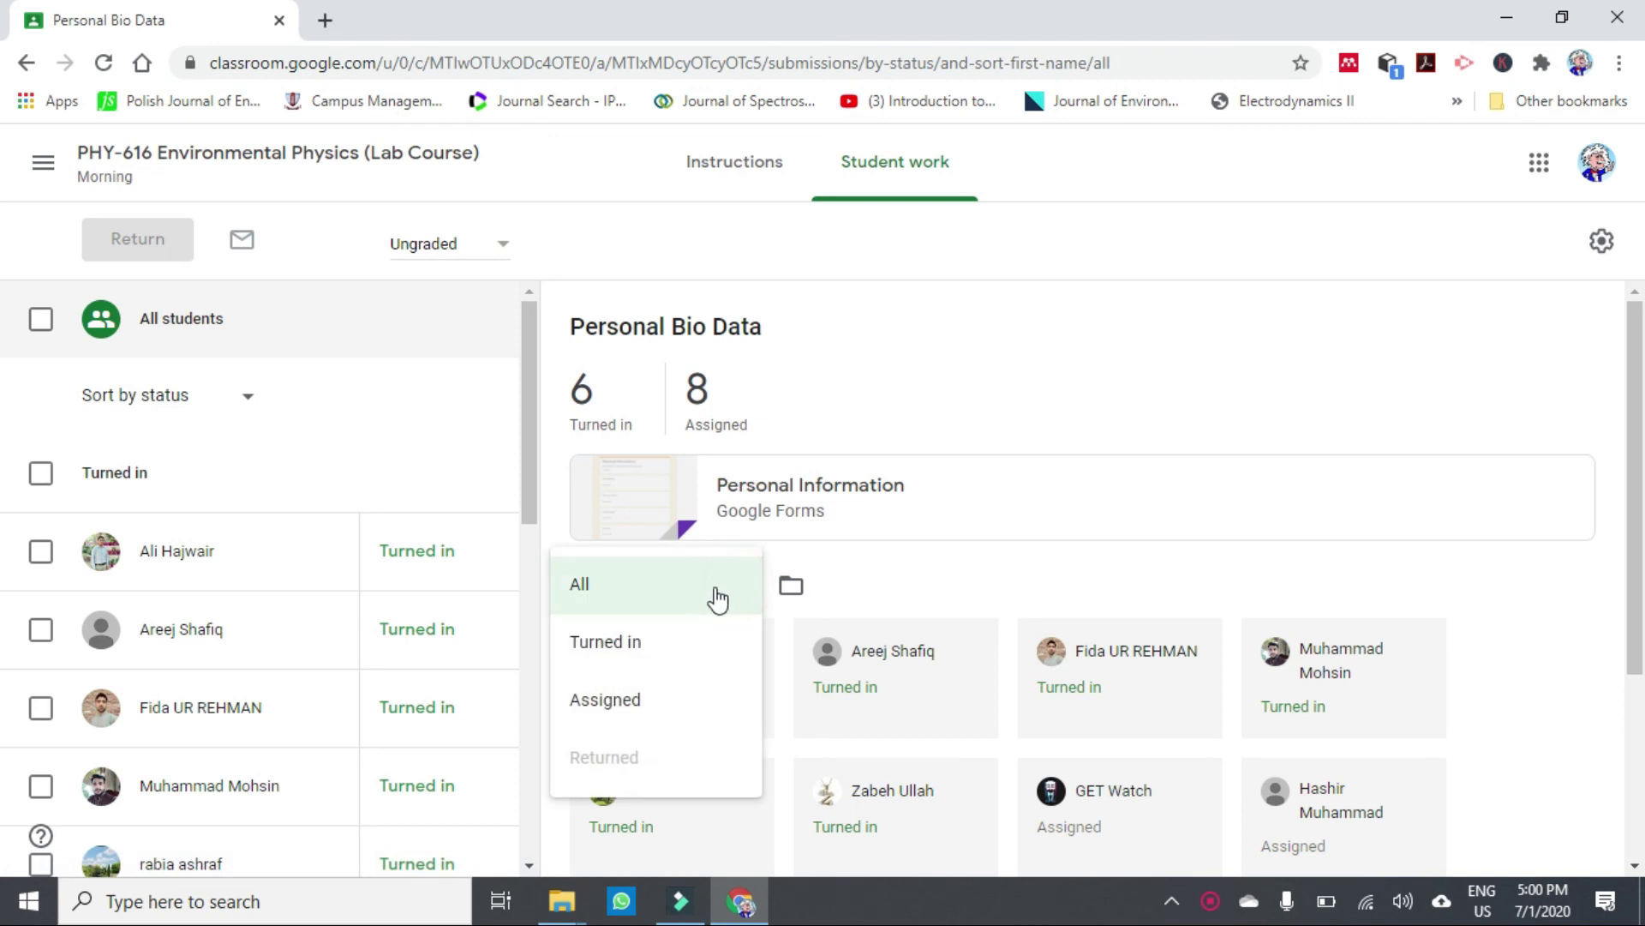
left_click(661, 658)
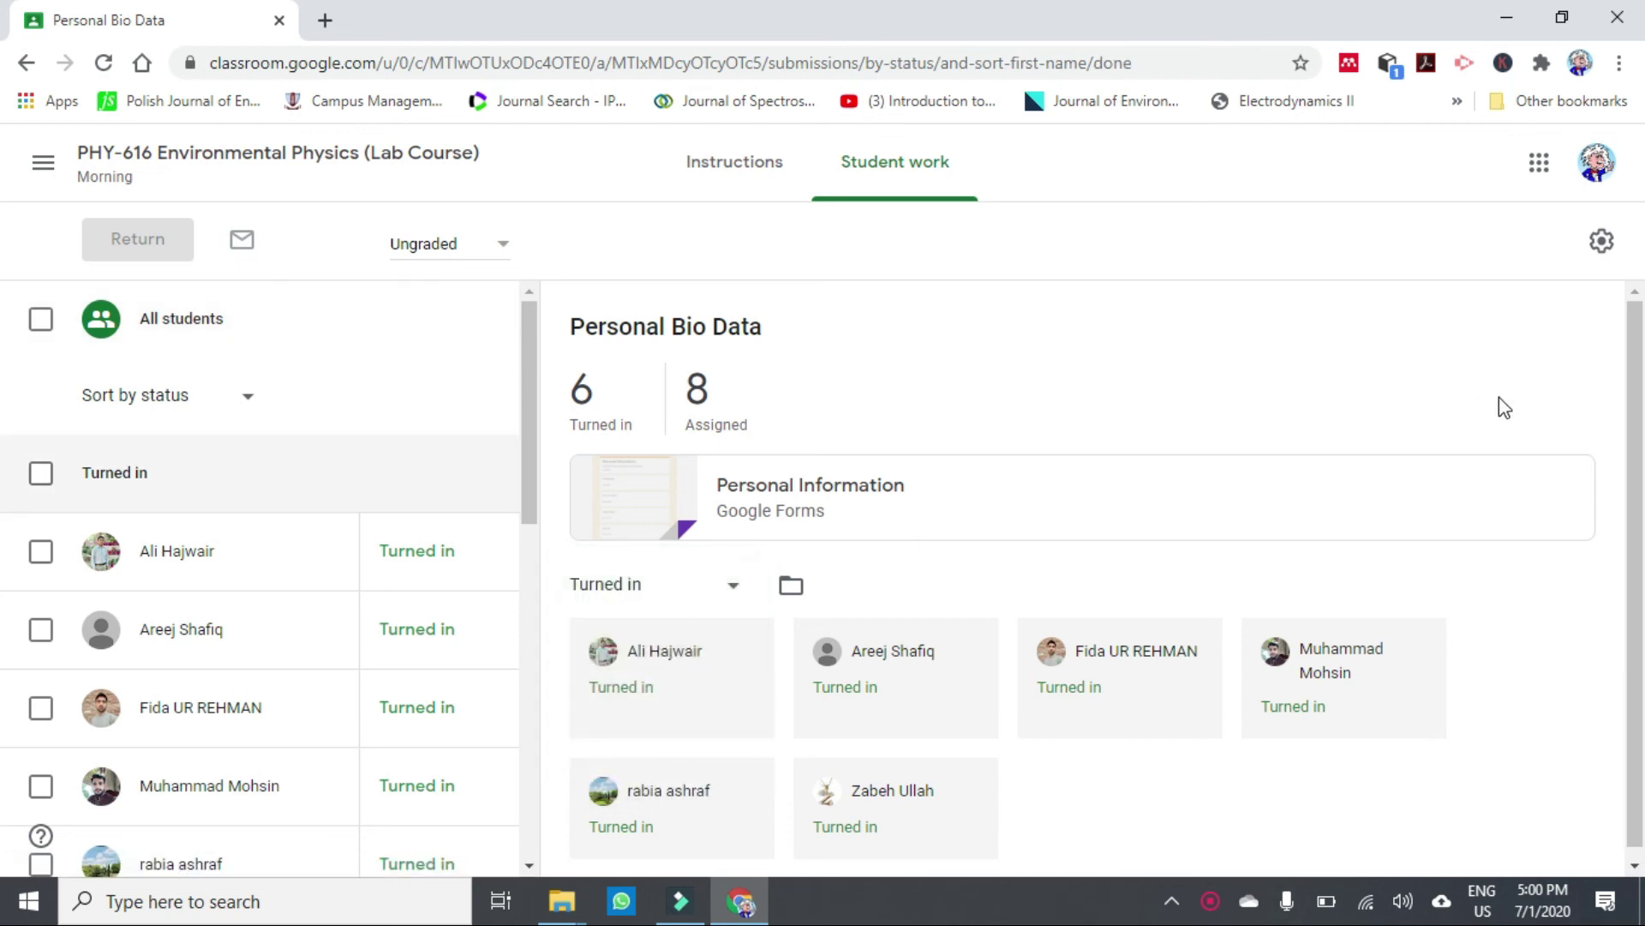
left_click_drag(1634, 484, 1637, 570)
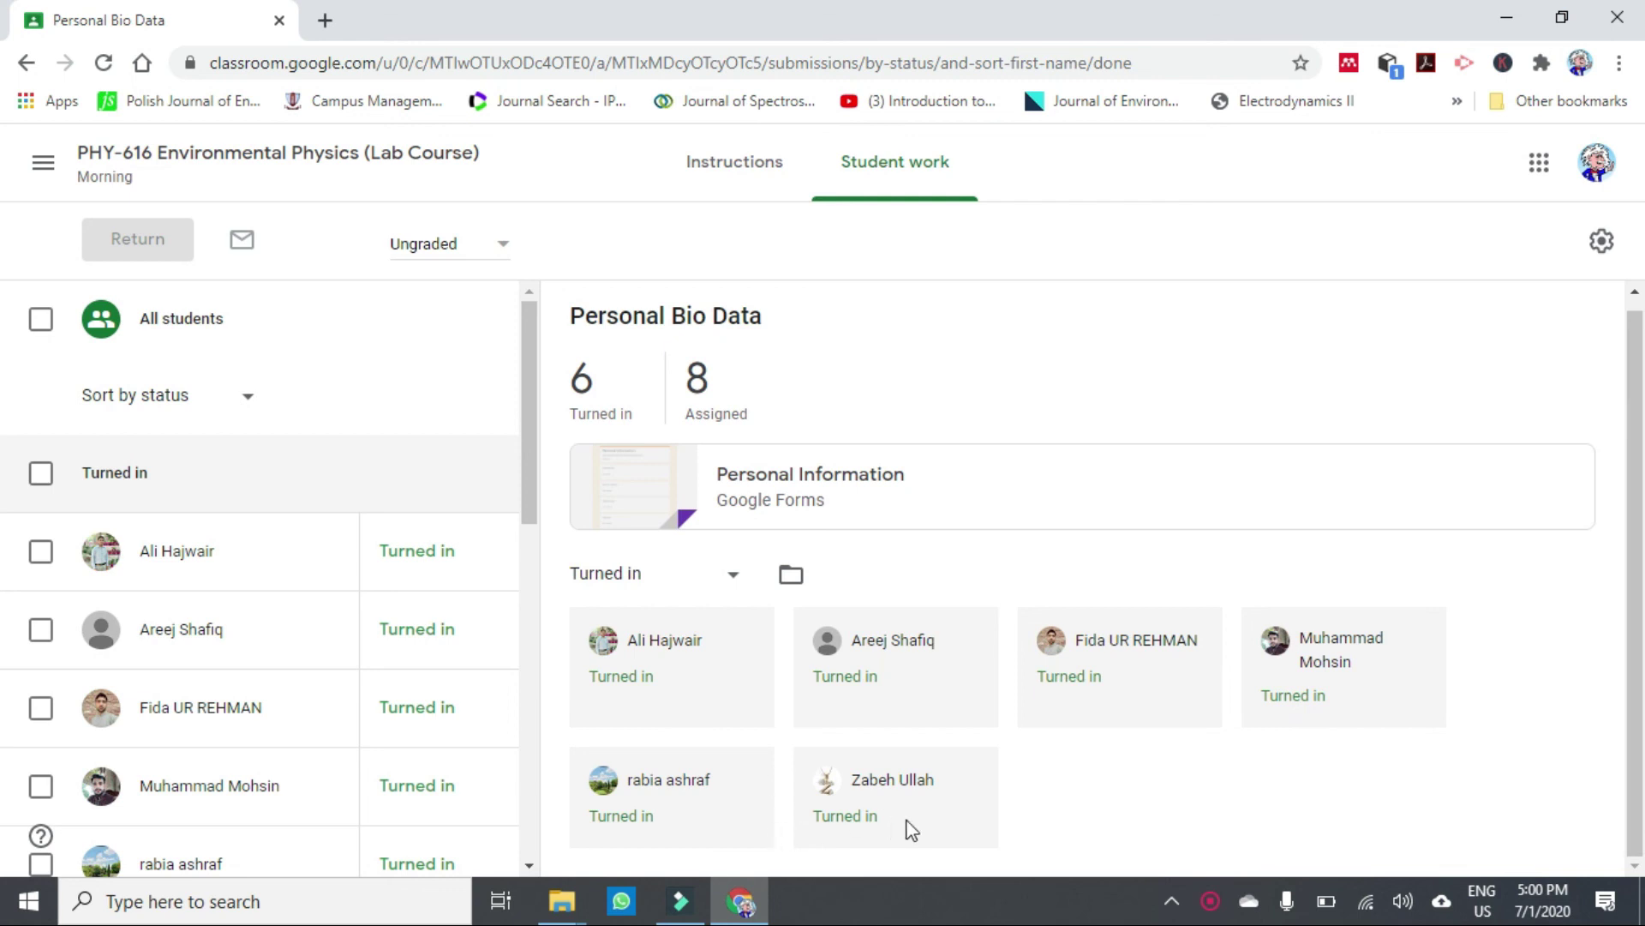
left_click(737, 579)
left_click(664, 639)
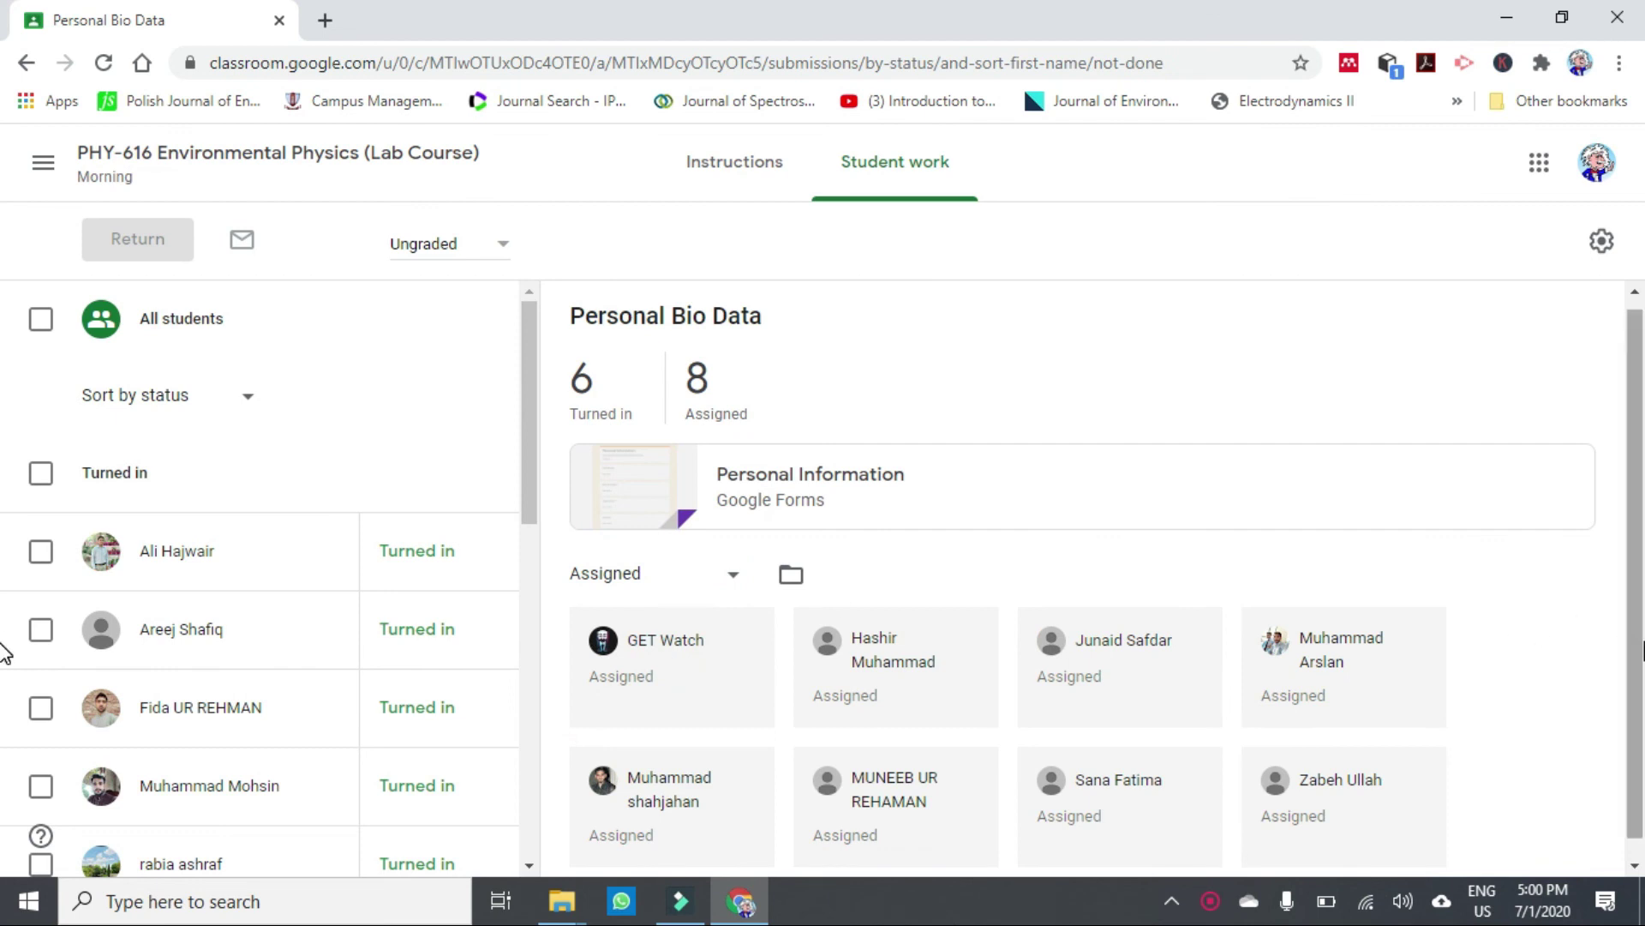
scroll(1628, 643, "down", 1)
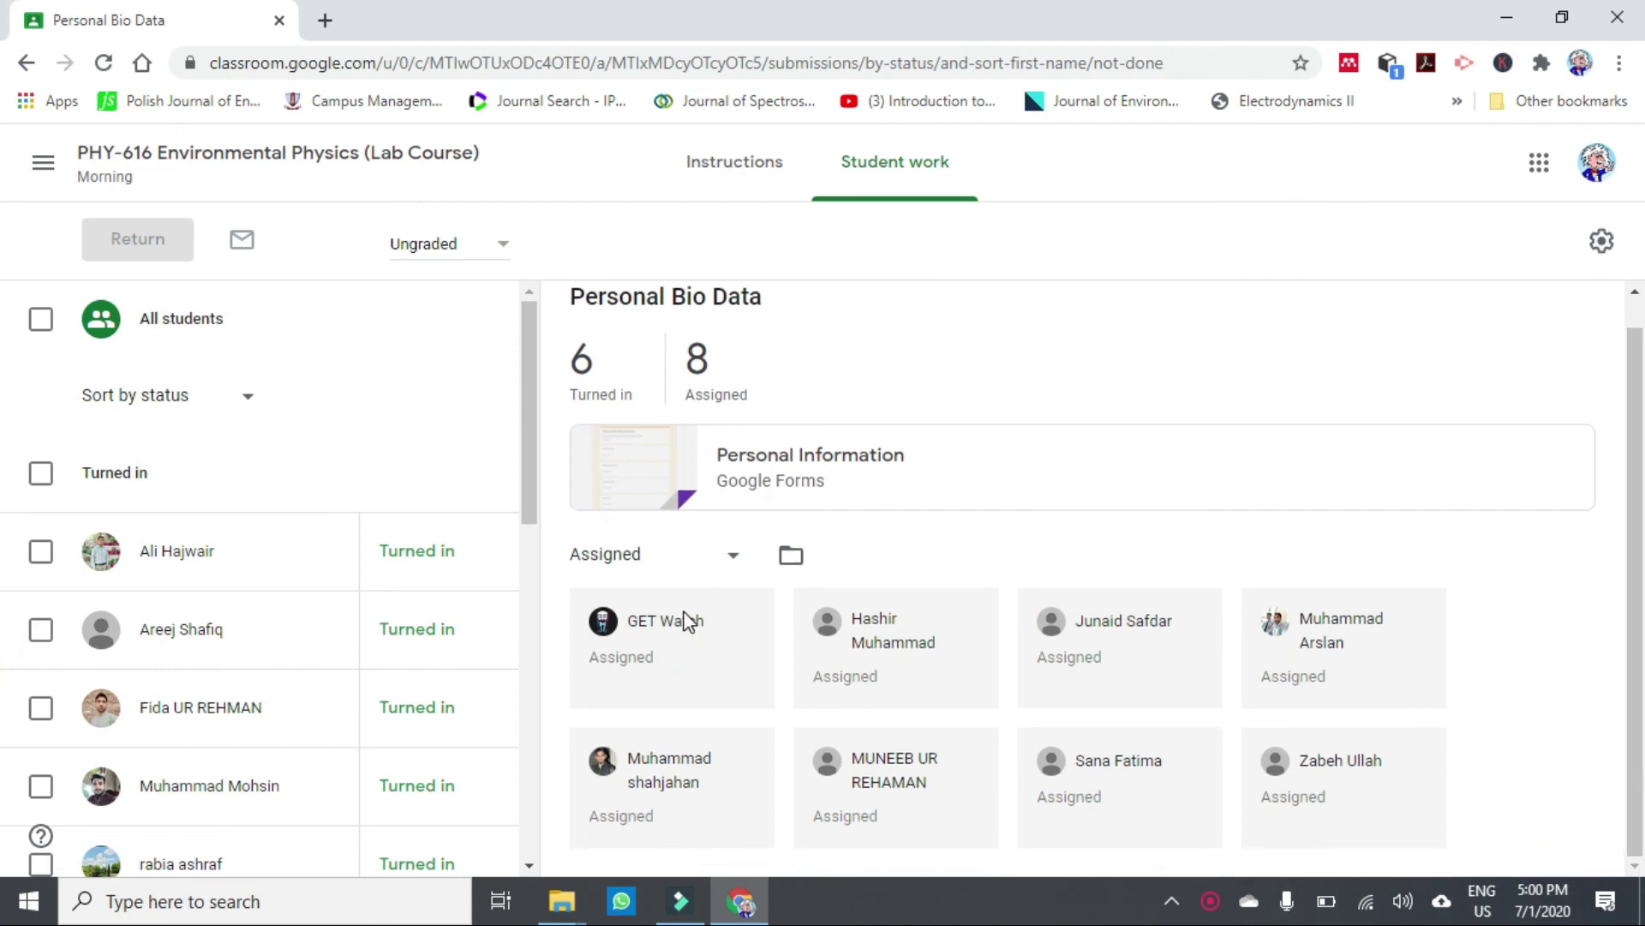
Set the status filter back to All and review the full student list.
left_click(733, 555)
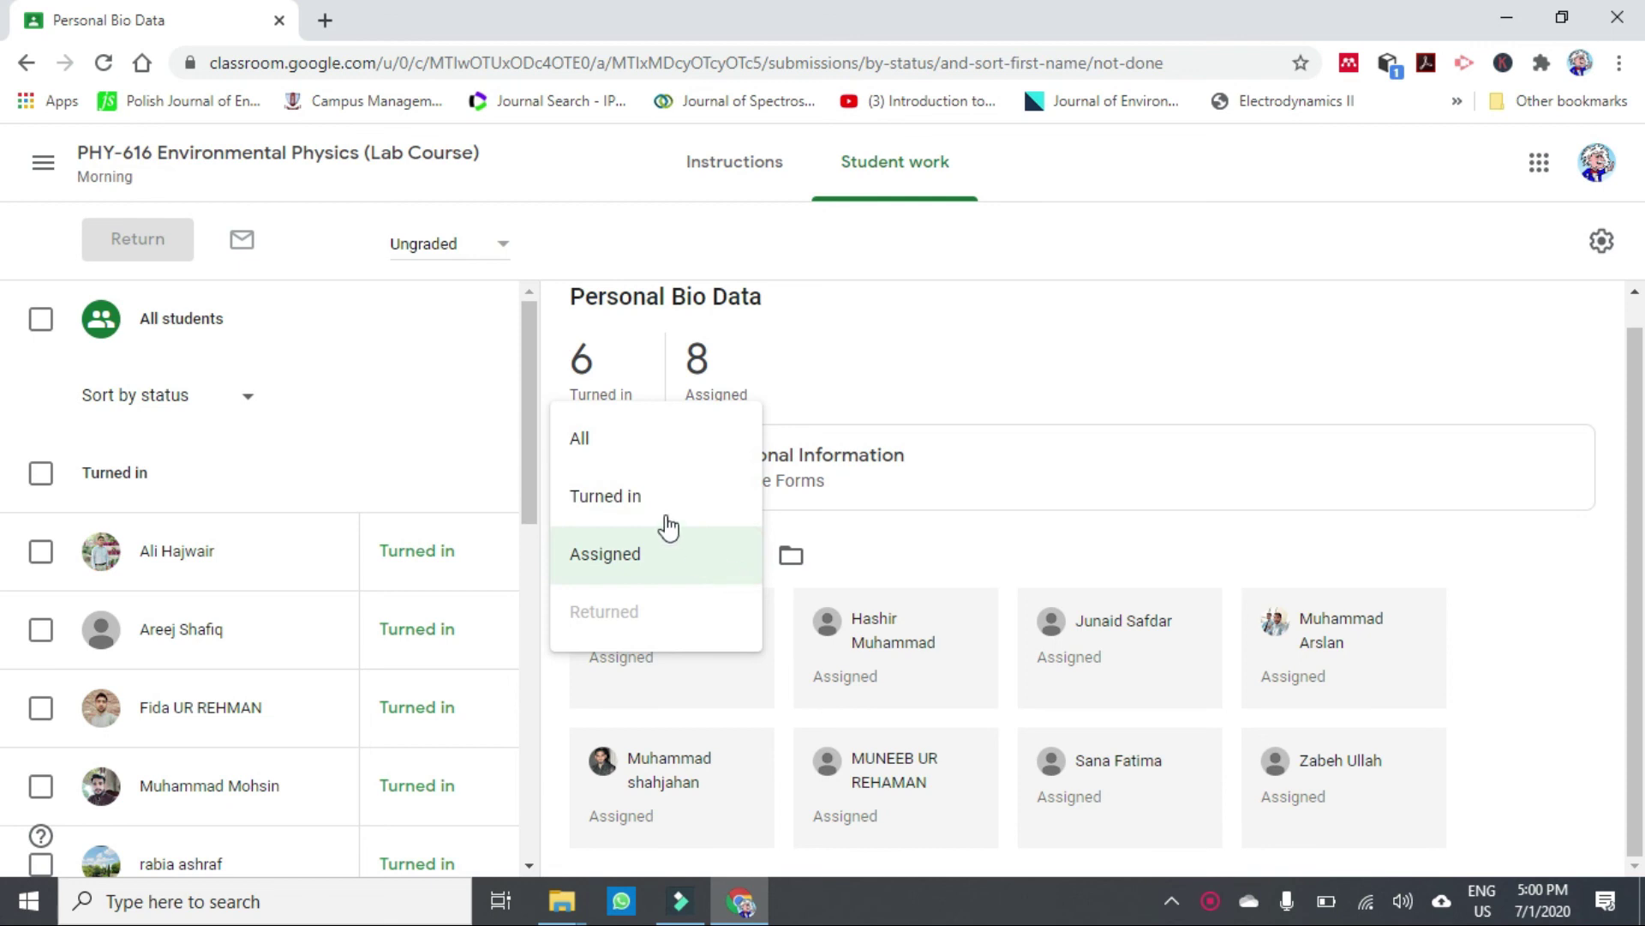
left_click(593, 439)
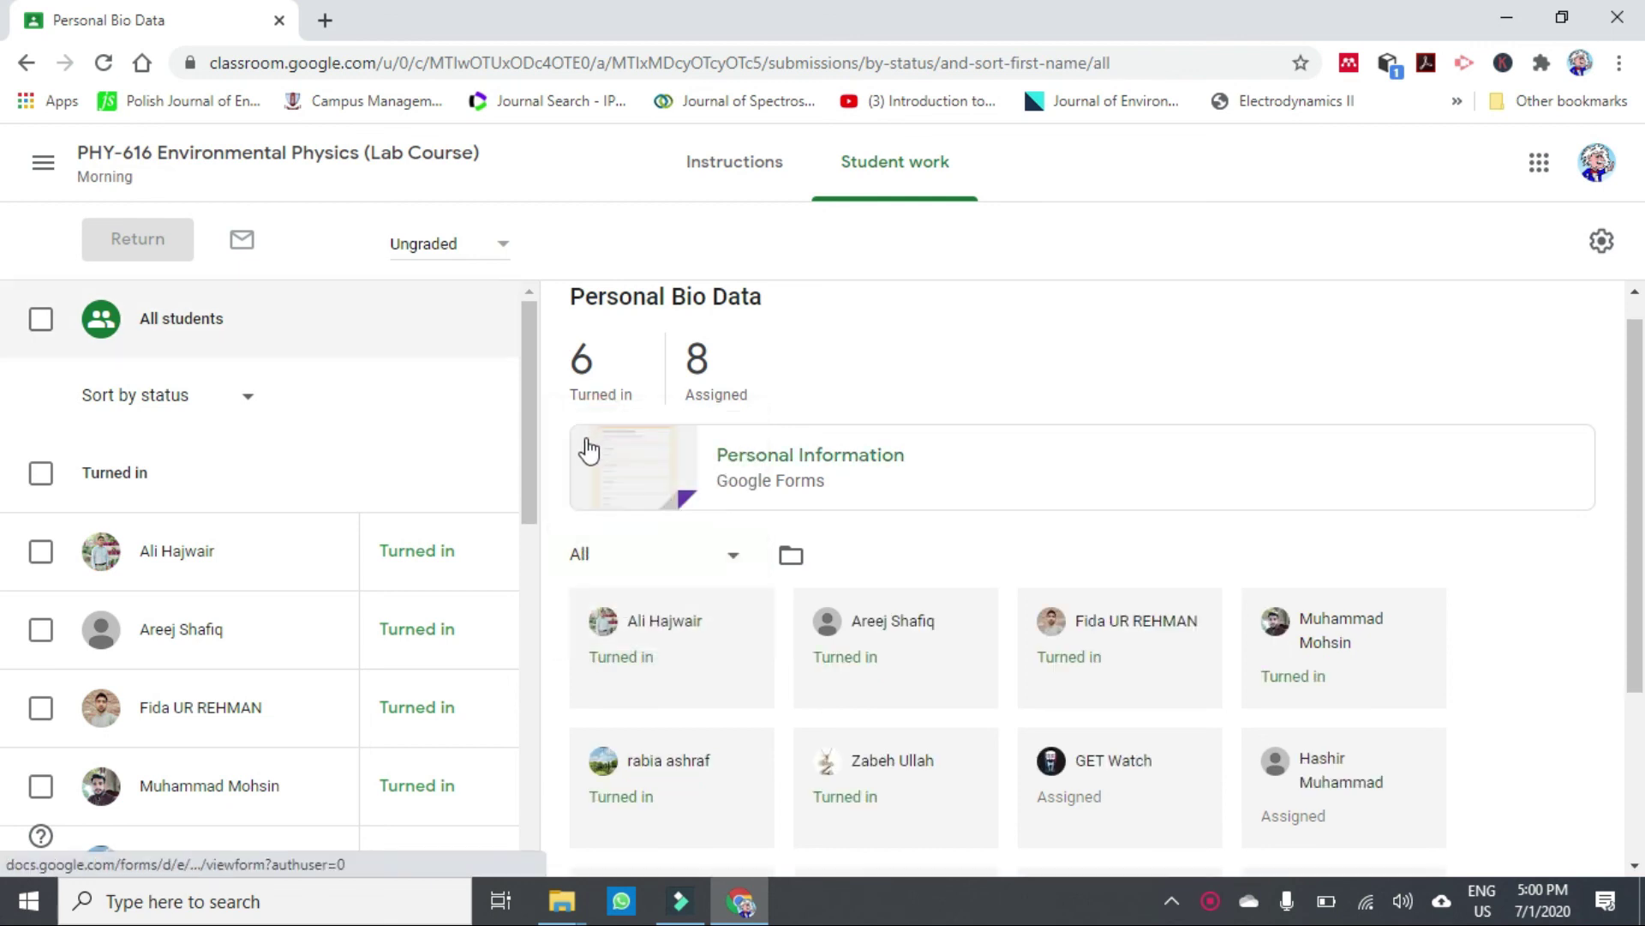
left_click_drag(528, 461, 560, 409)
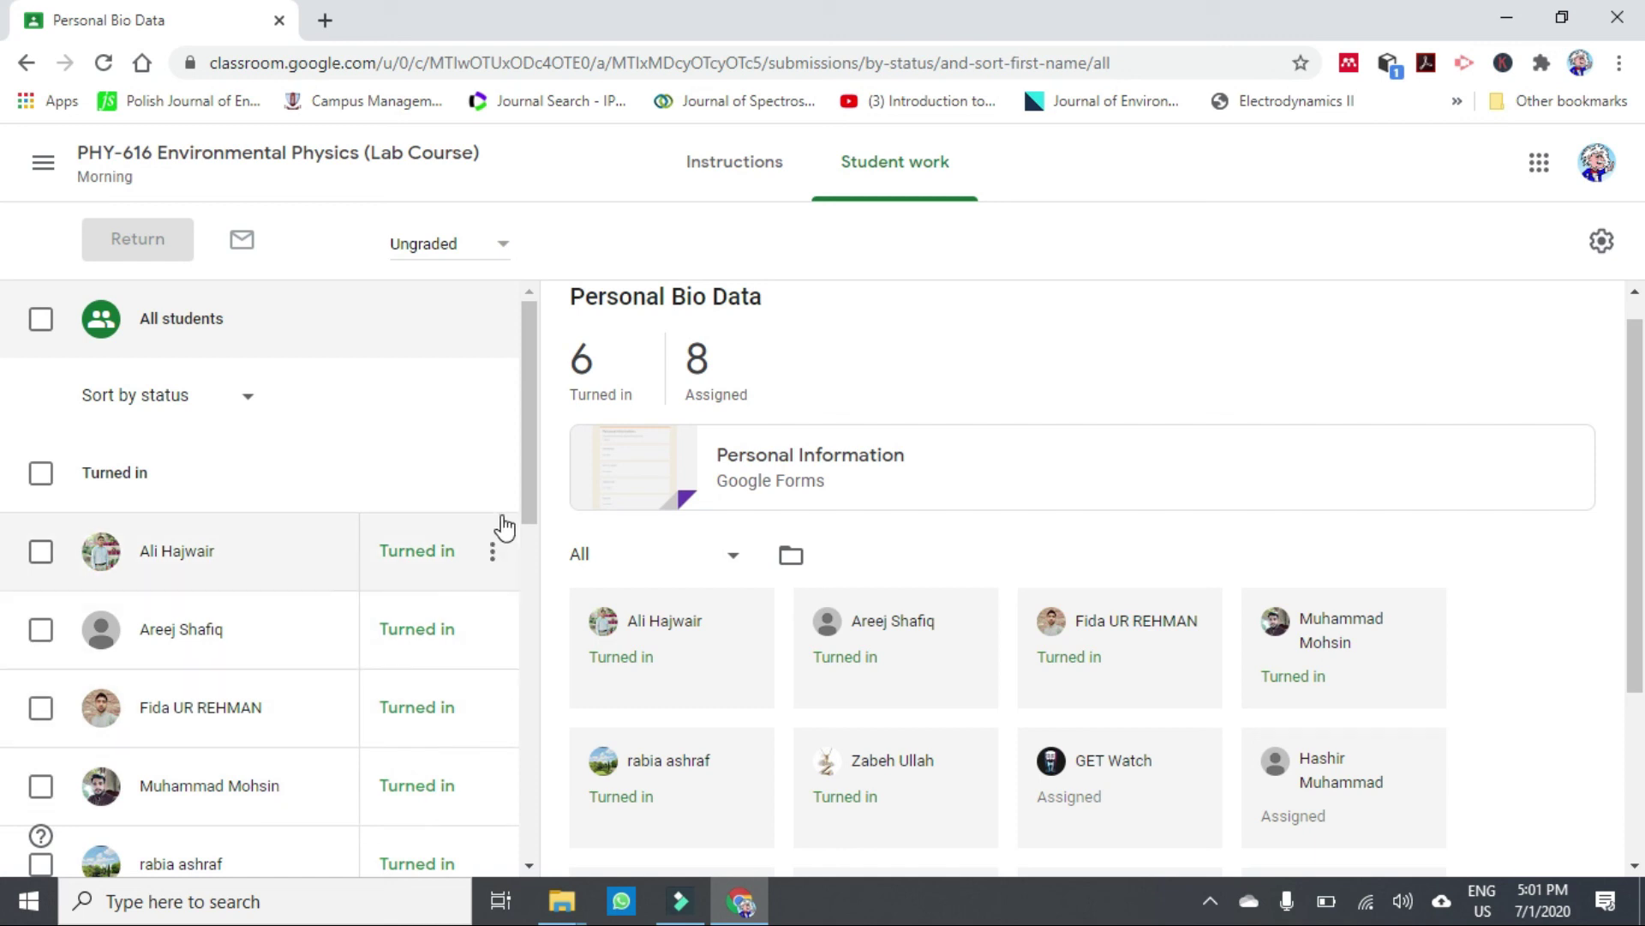
left_click_drag(532, 506, 532, 638)
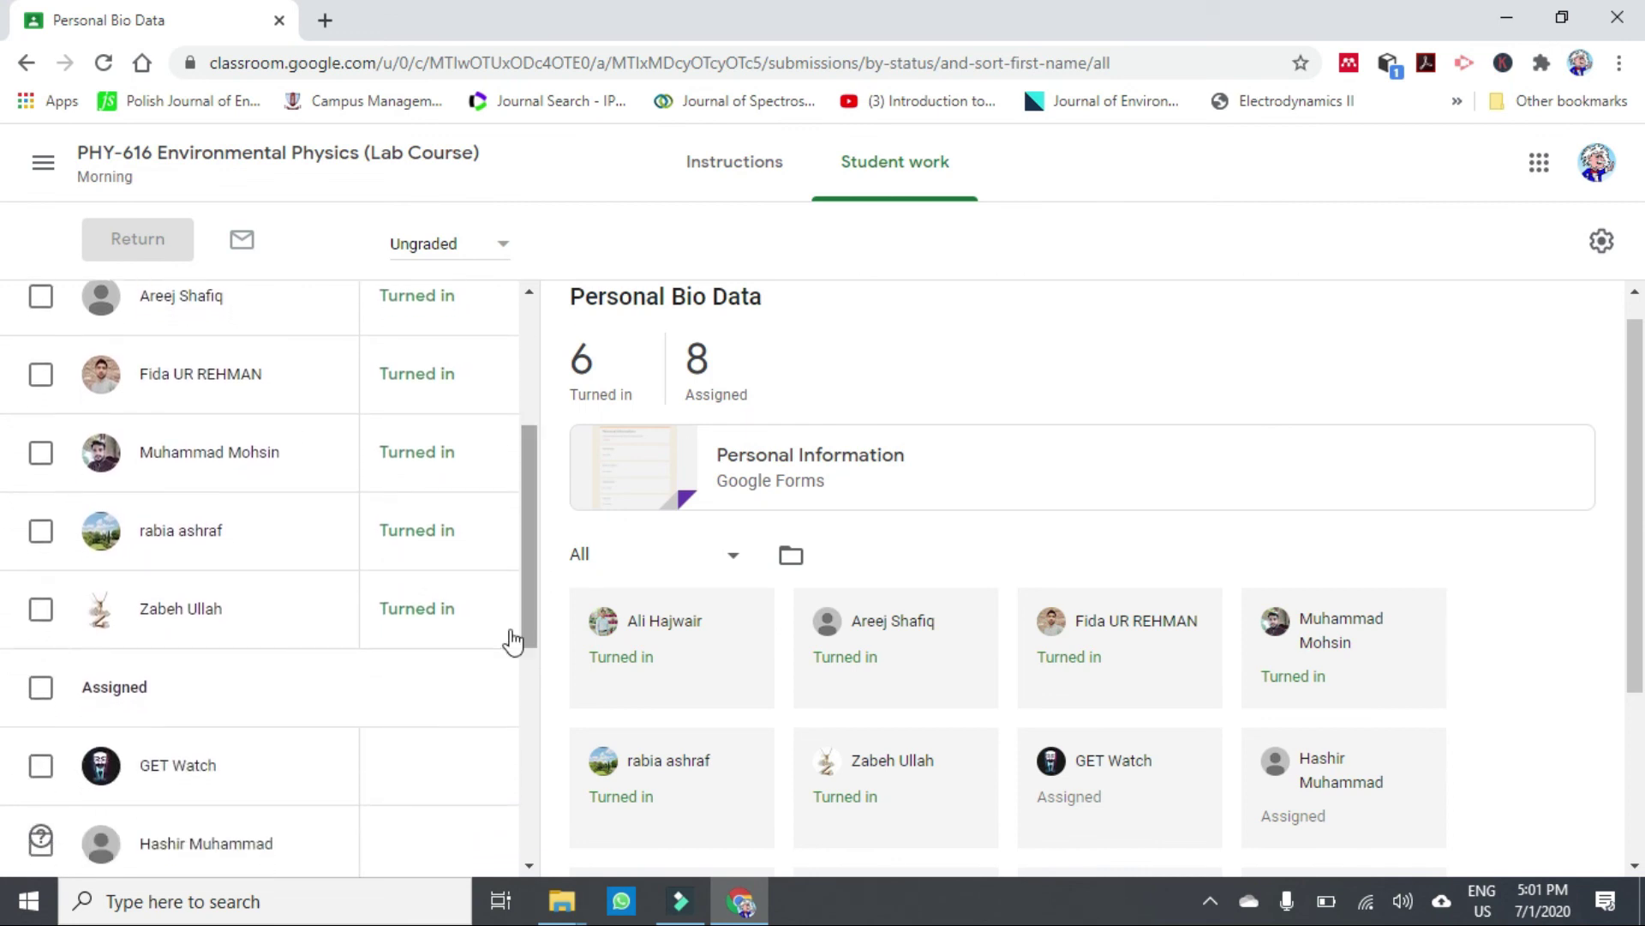